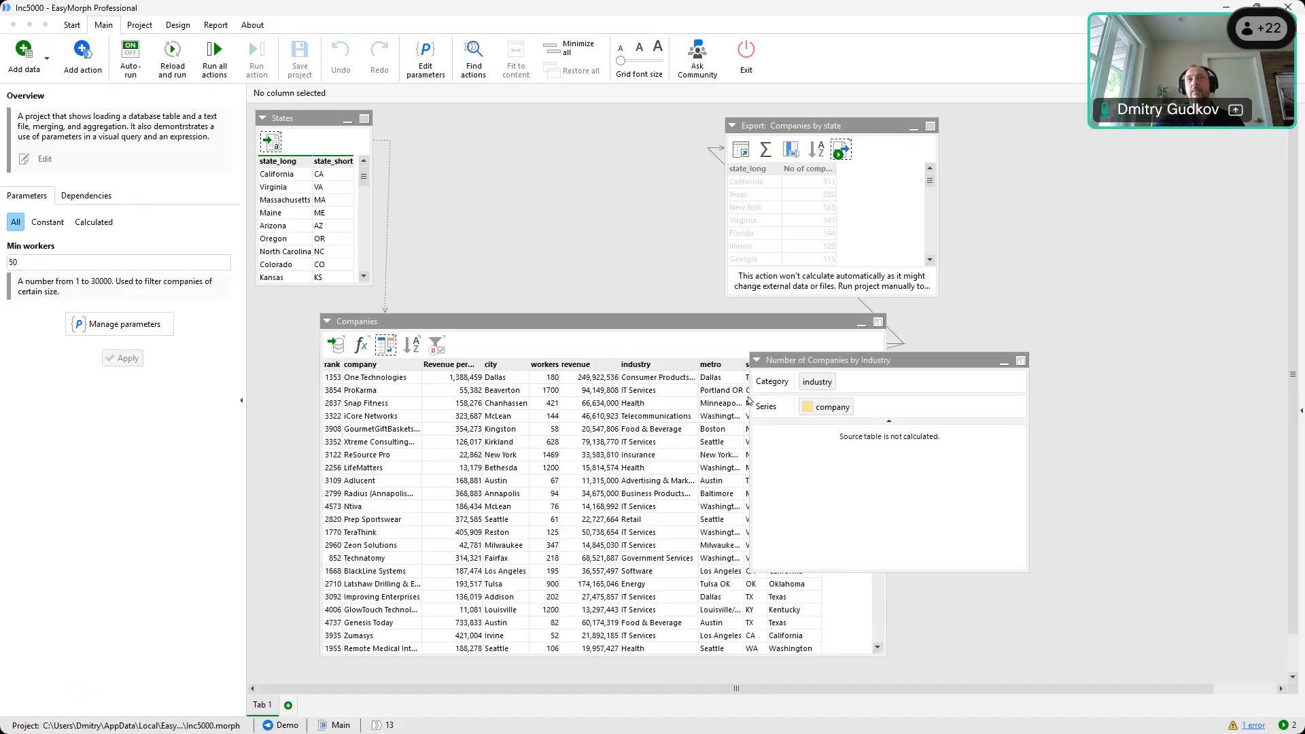
# Move the industry chart window right and remove the failing precomputed-dataset step in Datagrid
pyautogui.moveTo(841, 367); pyautogui.dragTo(1059, 369)
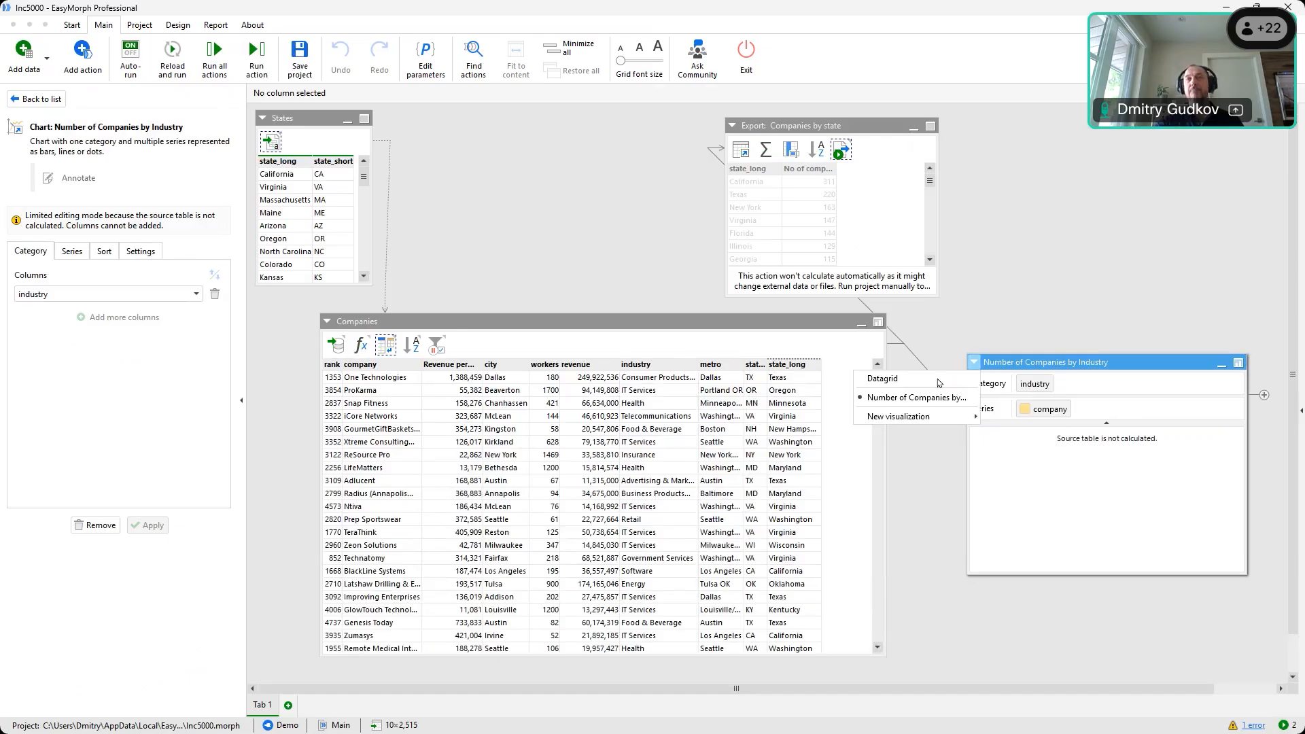
pyautogui.click(994, 387)
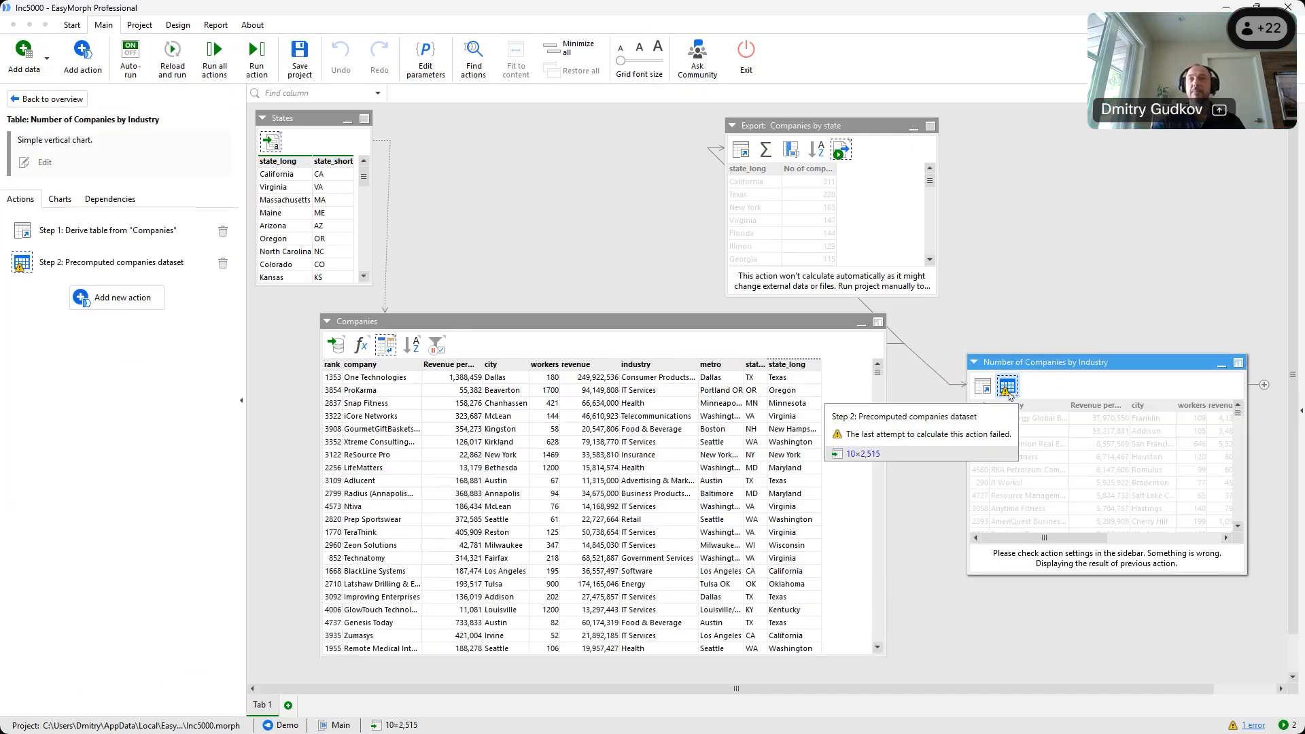
pyautogui.rightClick(1010, 394)
pyautogui.click(938, 605)
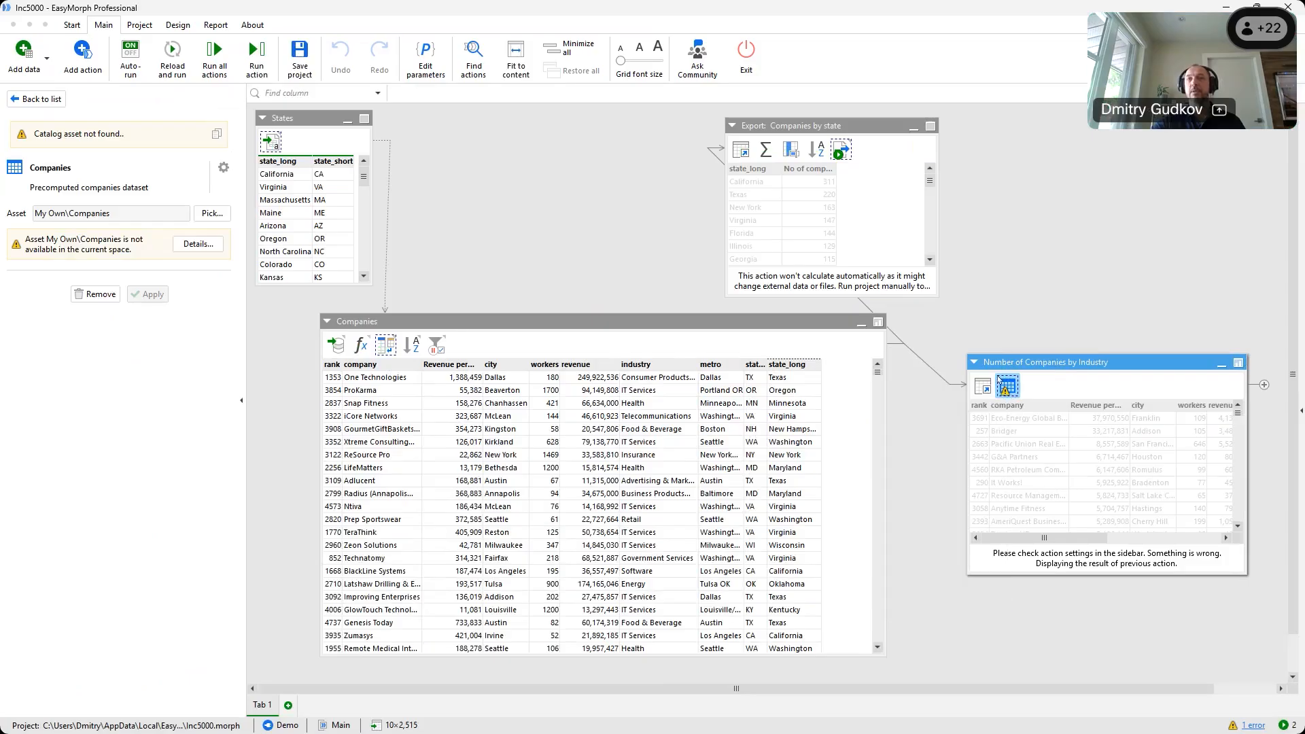
# Switch the industry table back to its bar chart, shift the state export window right, and select Companies
pyautogui.click(984, 386)
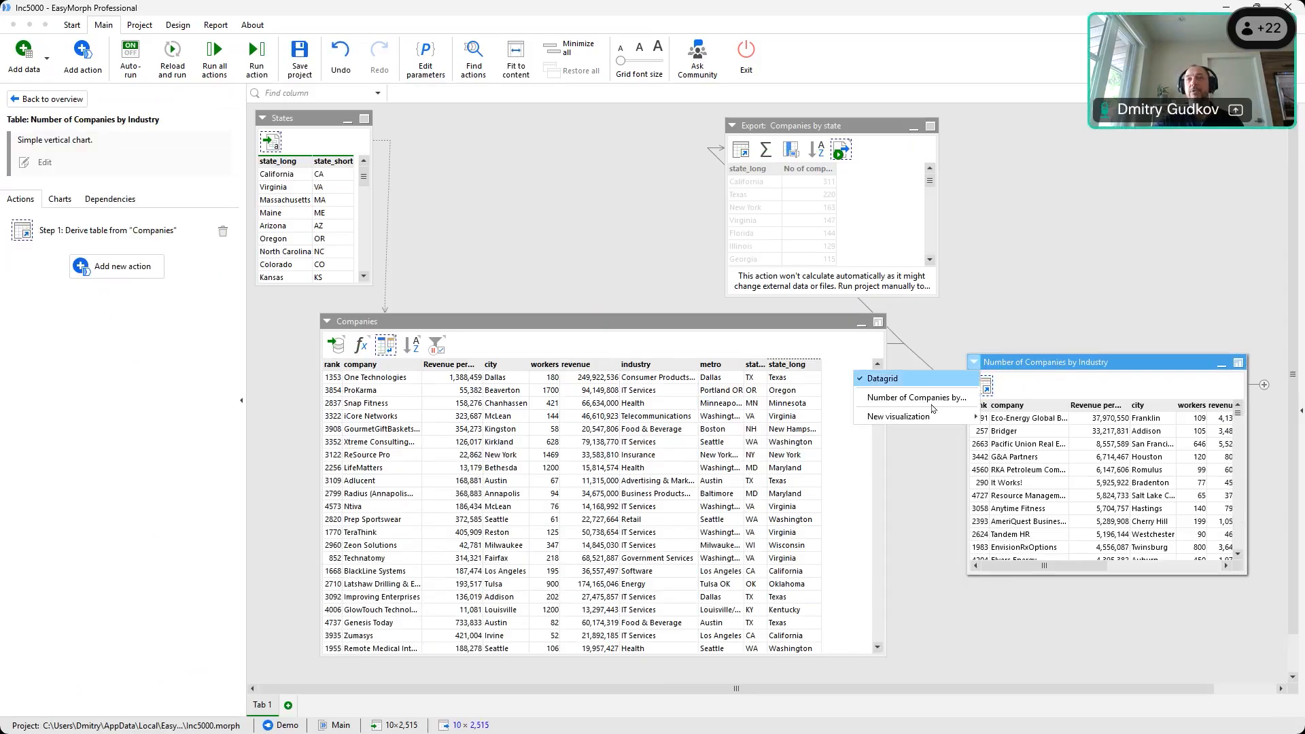
pyautogui.click(928, 399)
pyautogui.moveTo(846, 131); pyautogui.dragTo(1072, 127)
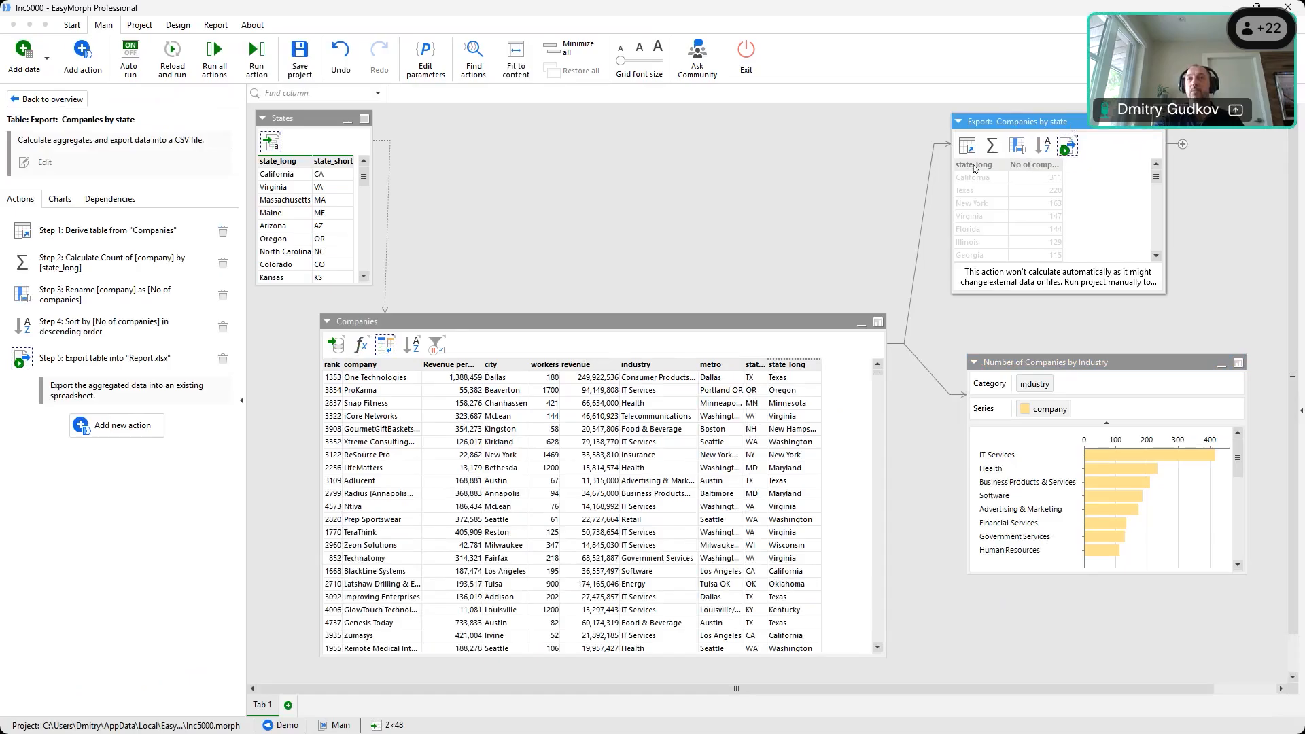
pyautogui.click(472, 321)
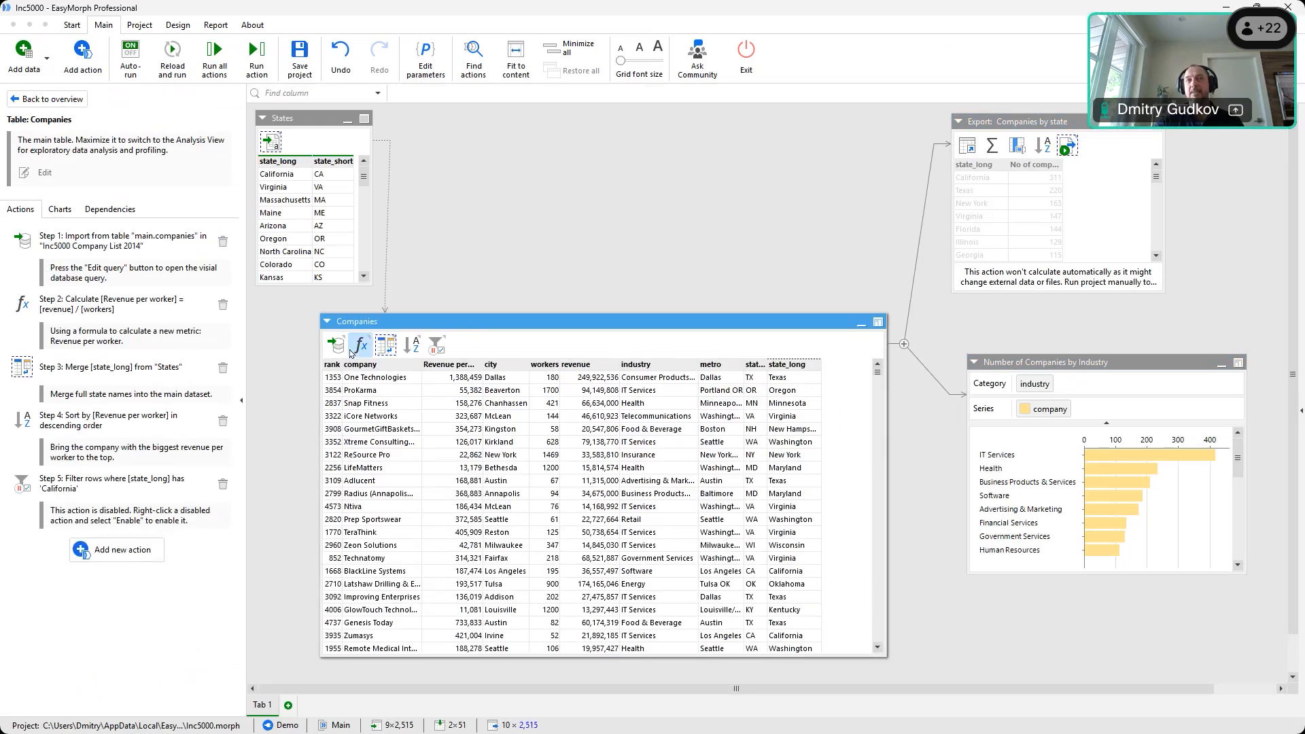
# Browse the Add data list of available data sources, then close it
pyautogui.moveTo(351, 352)
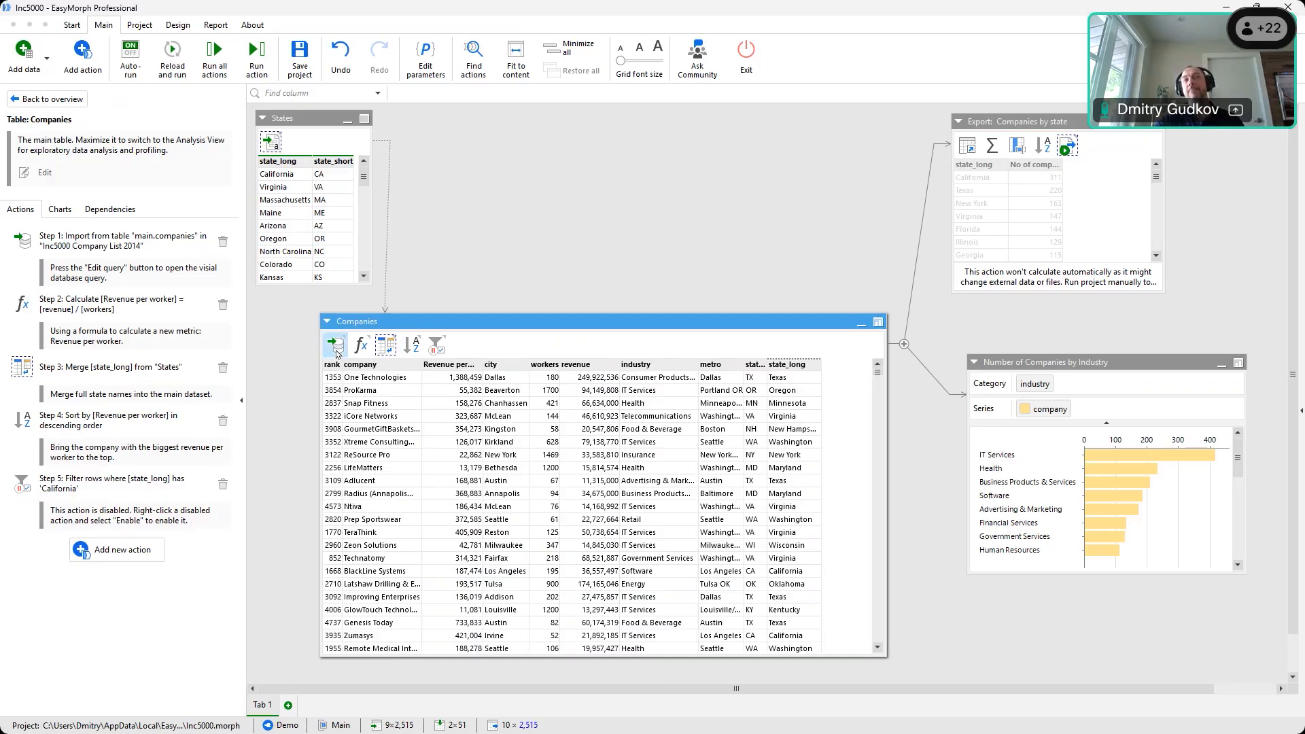
pyautogui.click(24, 55)
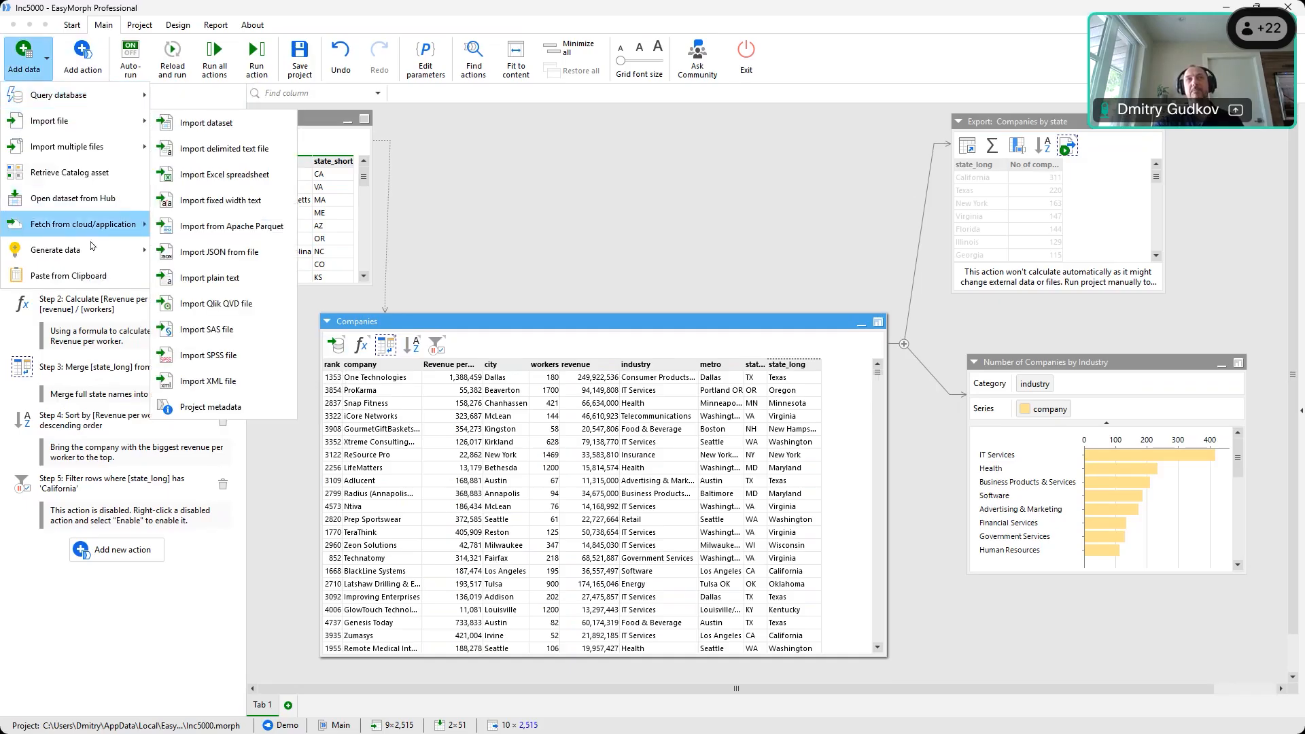
pyautogui.moveTo(105, 228)
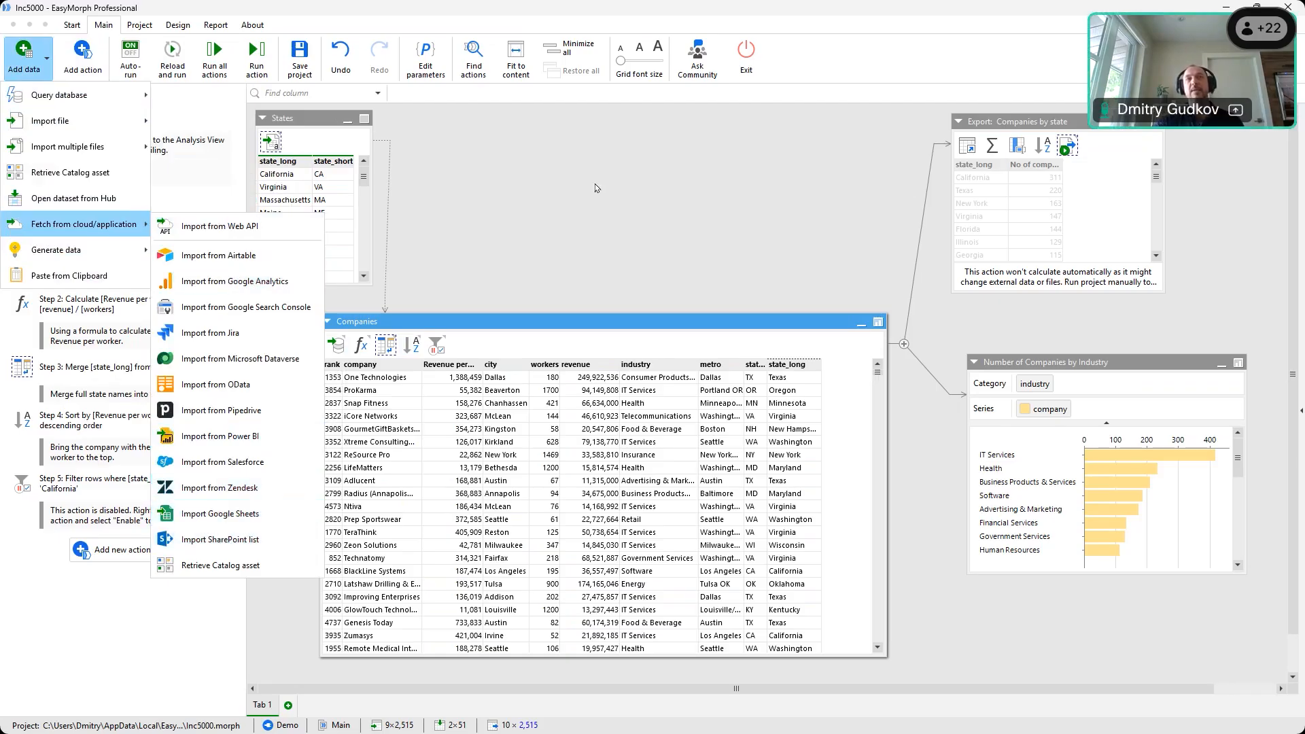
pyautogui.click(91, 71)
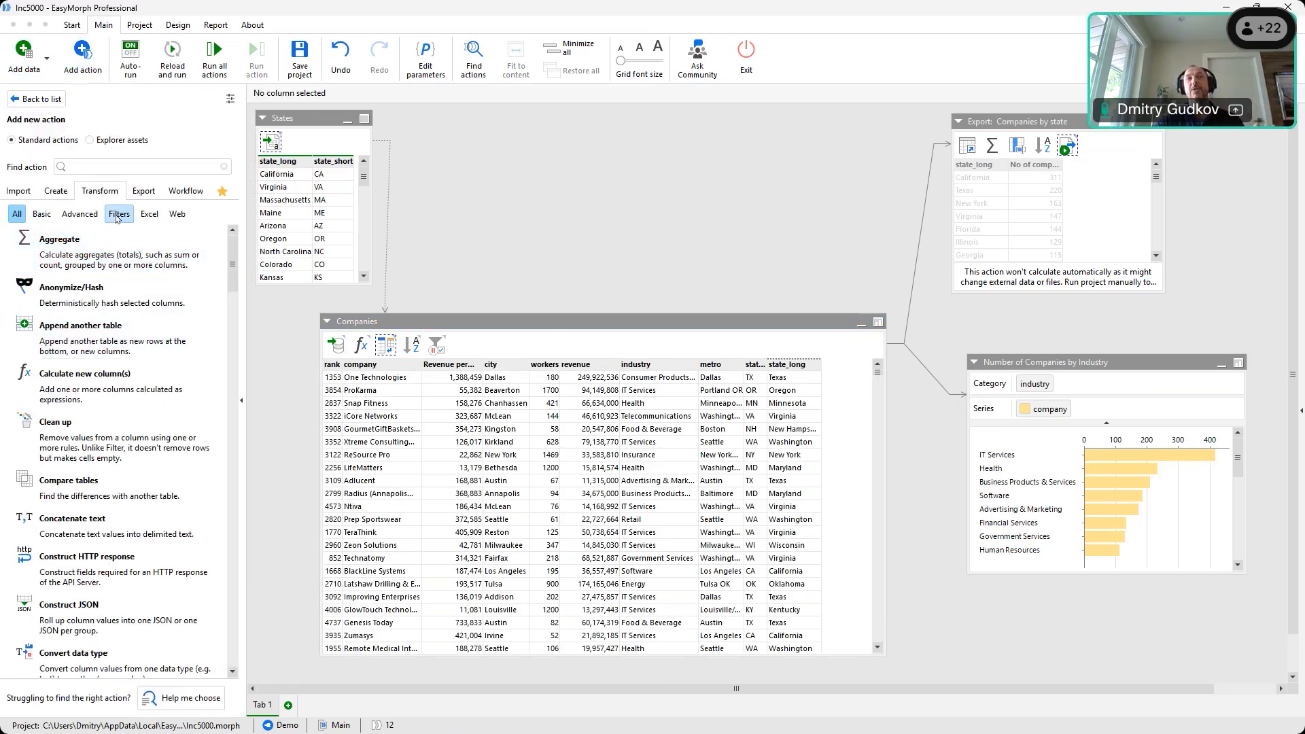
# Show the Filters actions, try dropping Deduplicate rows on Companies, then open the revenue-per-worker step
pyautogui.click(118, 216)
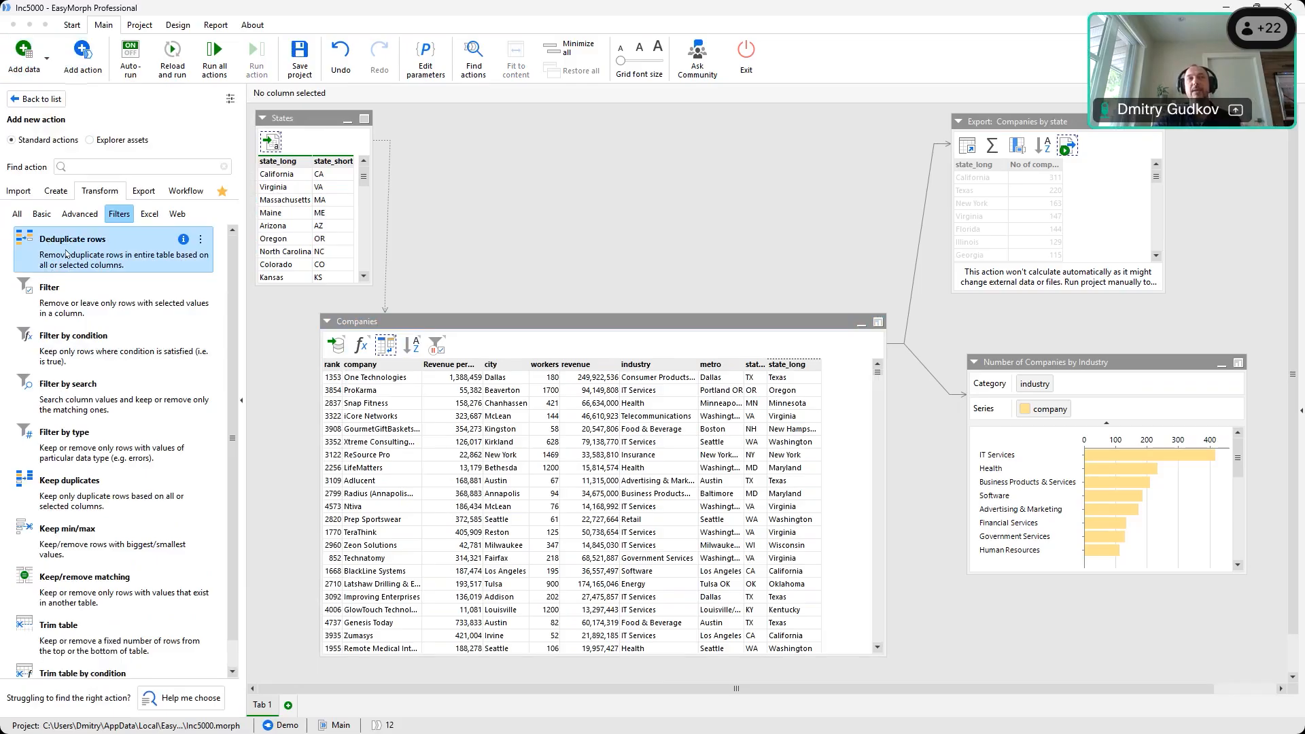
pyautogui.moveTo(52, 252)
pyautogui.mouseDown()
pyautogui.moveTo(238, 325)
pyautogui.moveTo(337, 350)
pyautogui.moveTo(417, 351)
pyautogui.moveTo(378, 350)
pyautogui.moveTo(107, 235)
pyautogui.moveTo(66, 250)
pyautogui.mouseUp()
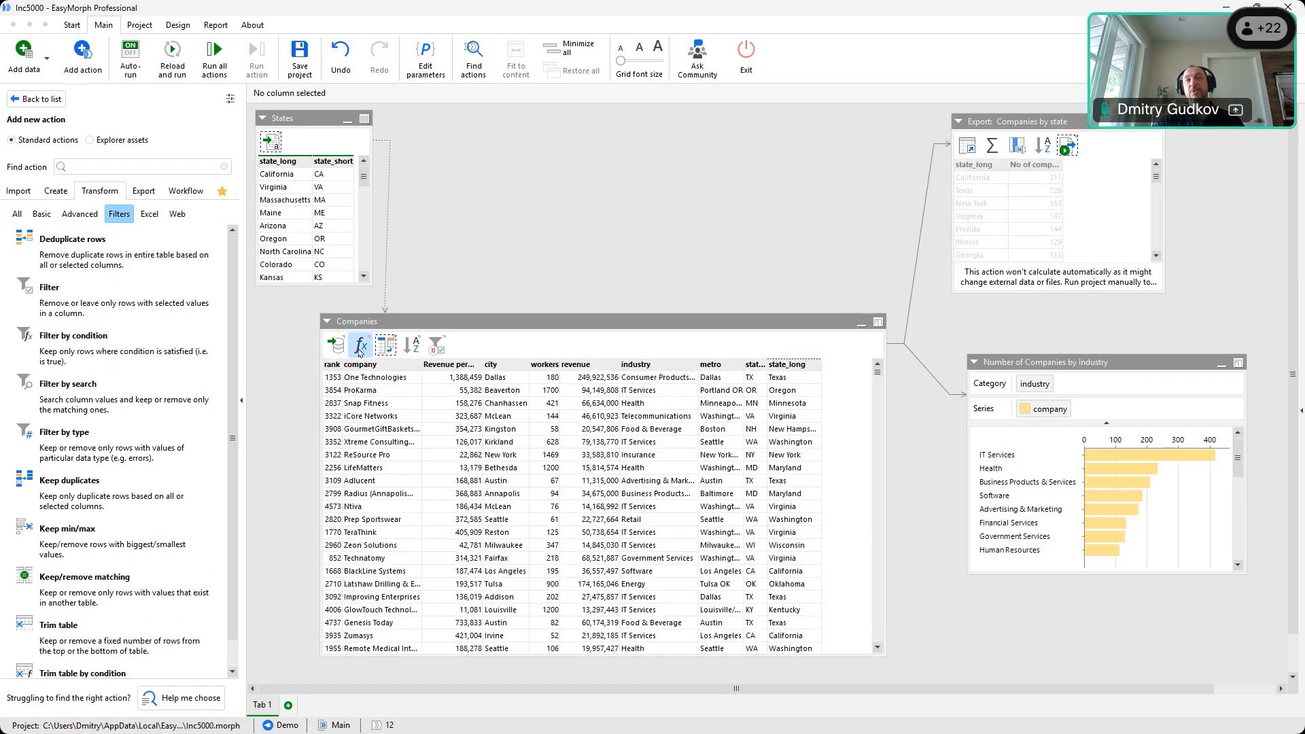
pyautogui.click(360, 347)
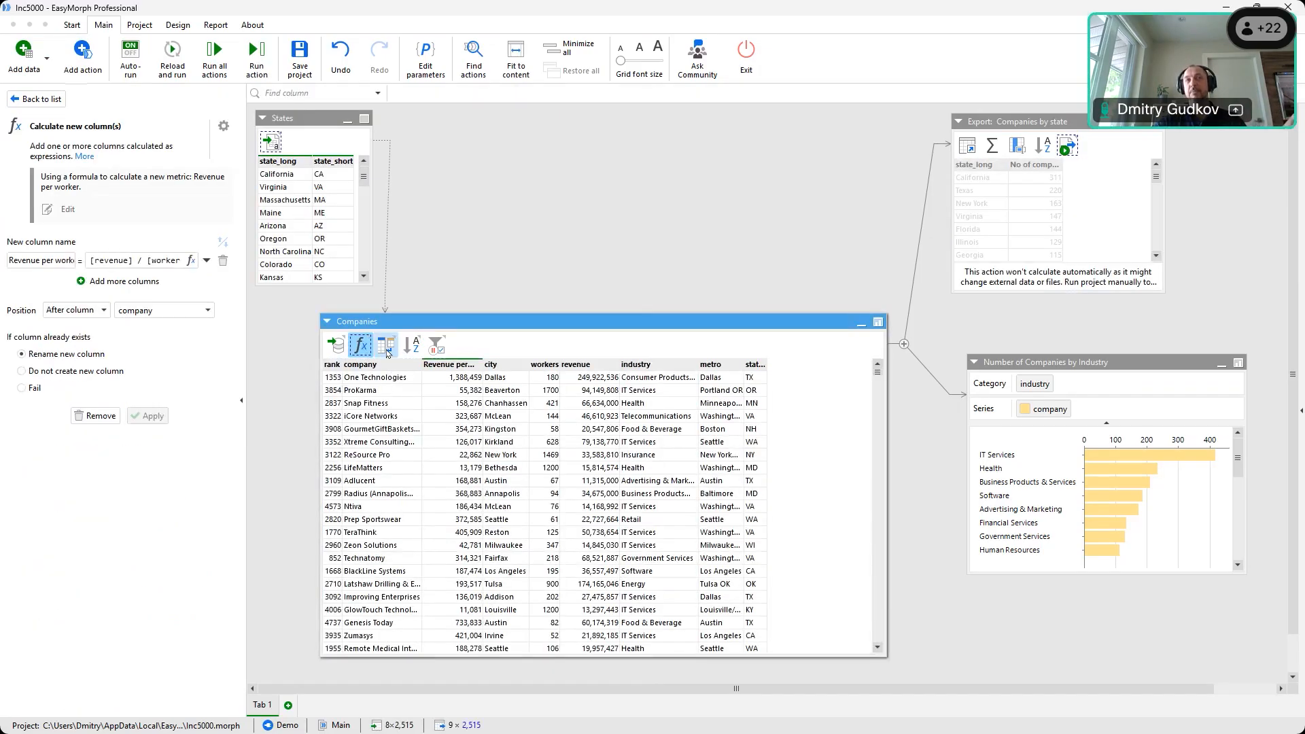
# View Companies at the Merge, revenue-per-worker and Import steps, scrolling through the imported rows
pyautogui.click(387, 347)
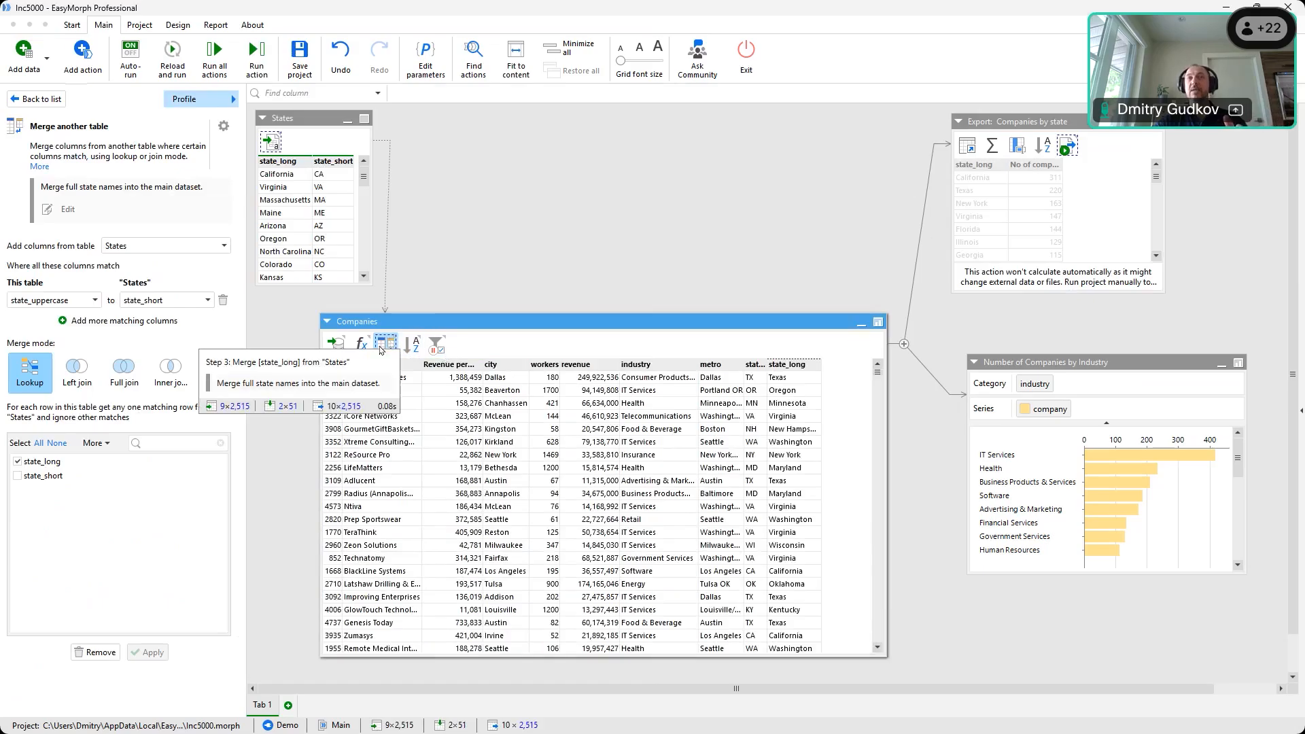
pyautogui.moveTo(878, 375)
pyautogui.mouseDown()
pyautogui.moveTo(884, 656)
pyautogui.moveTo(877, 367)
pyautogui.mouseUp()
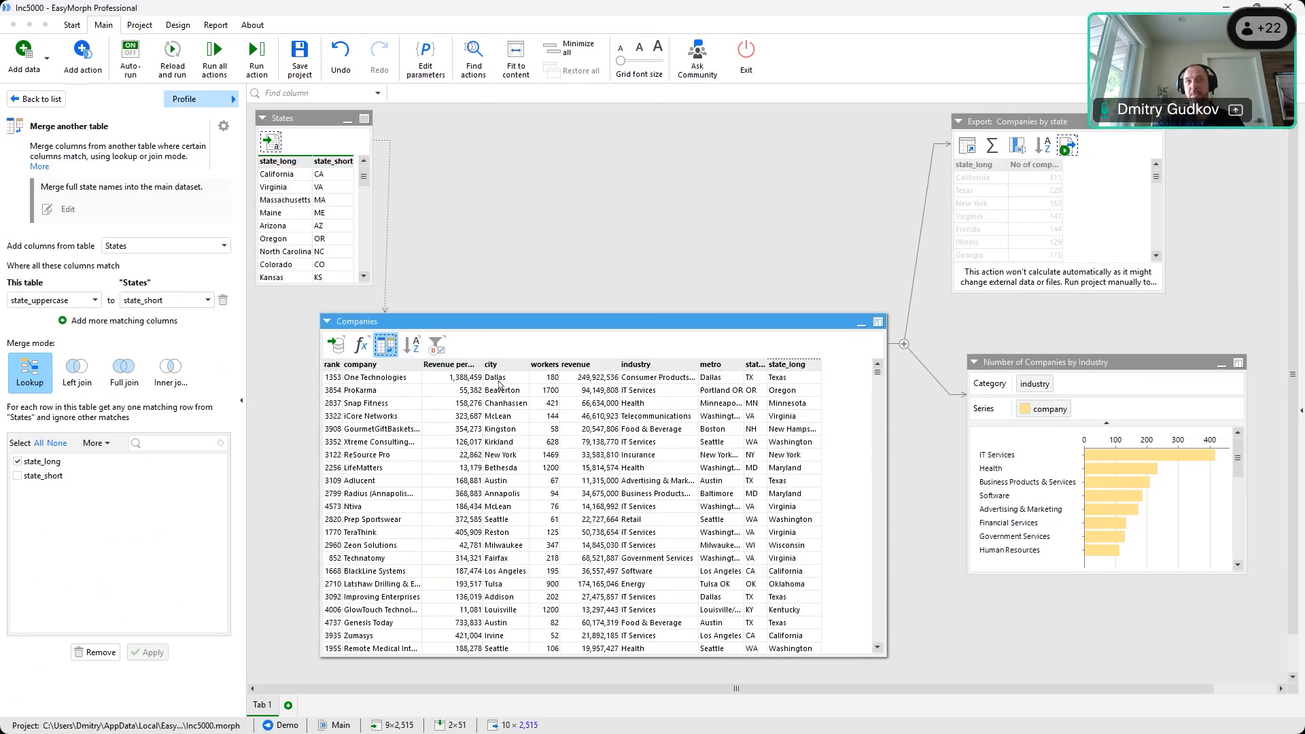
pyautogui.click(362, 345)
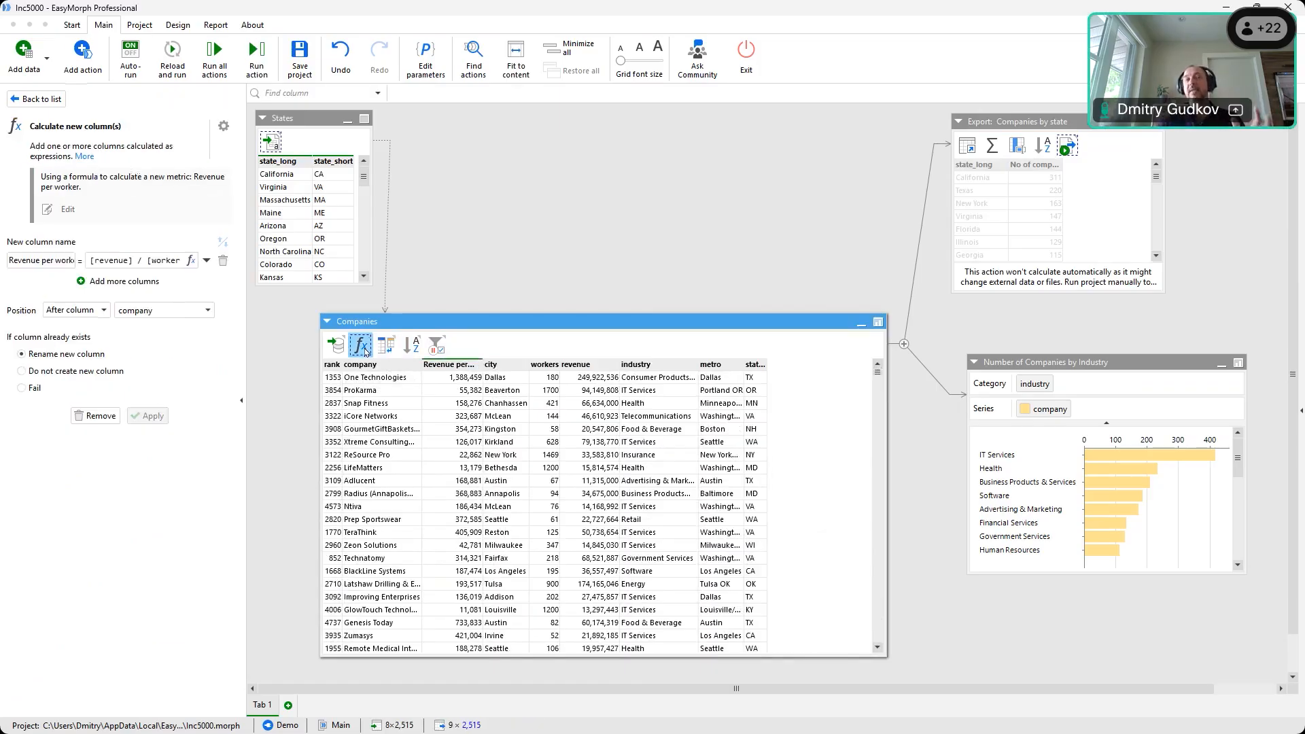
pyautogui.click(333, 346)
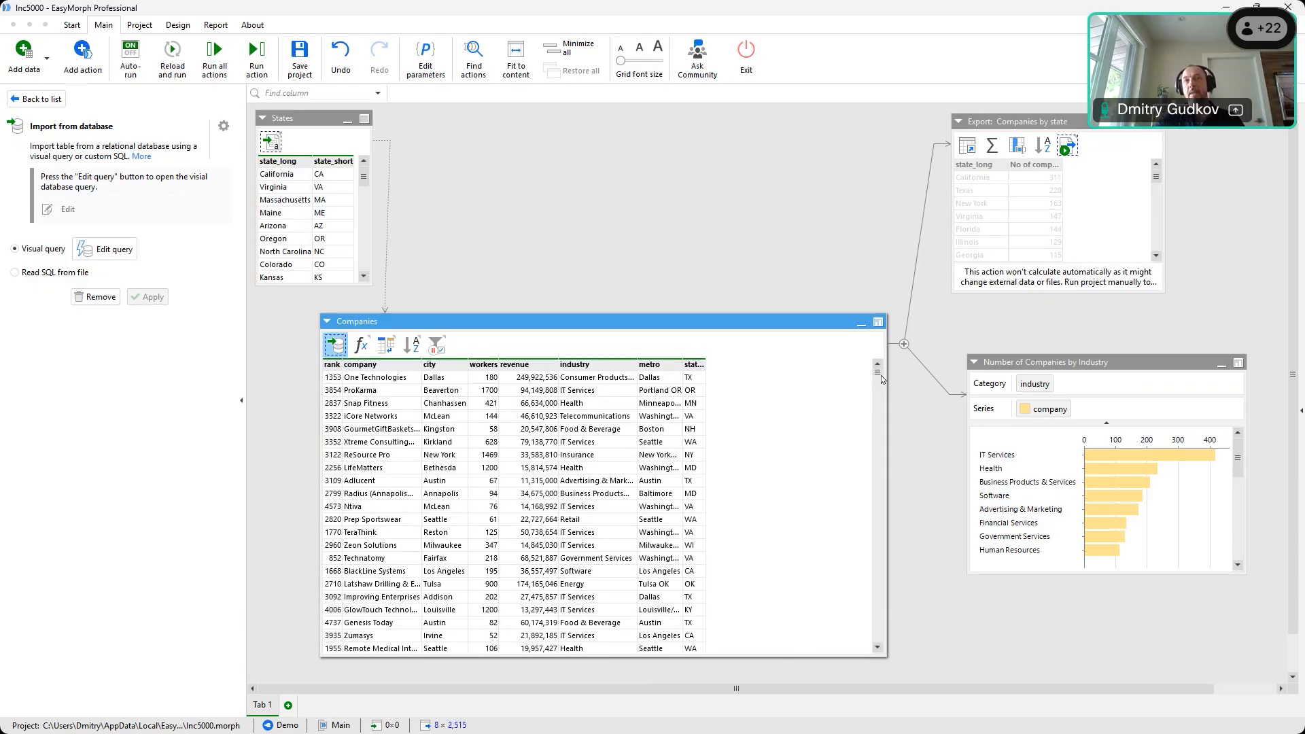
pyautogui.moveTo(879, 379)
pyautogui.mouseDown()
pyautogui.moveTo(883, 655)
pyautogui.moveTo(883, 364)
pyautogui.mouseUp()
# Profile the metro column's values, sort them by count then alphabetically, and mark empty entries
pyautogui.click(647, 365)
pyautogui.click(645, 365)
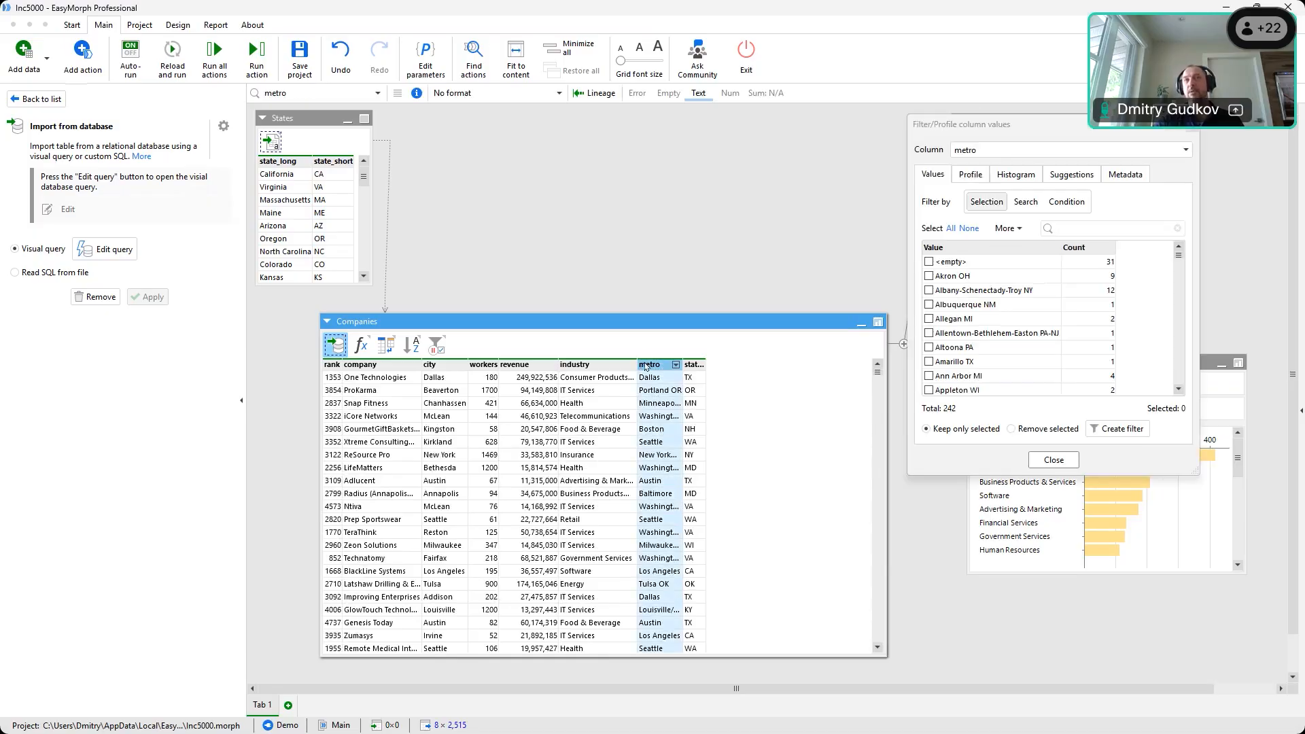
pyautogui.scroll(-20, 1186, 265)
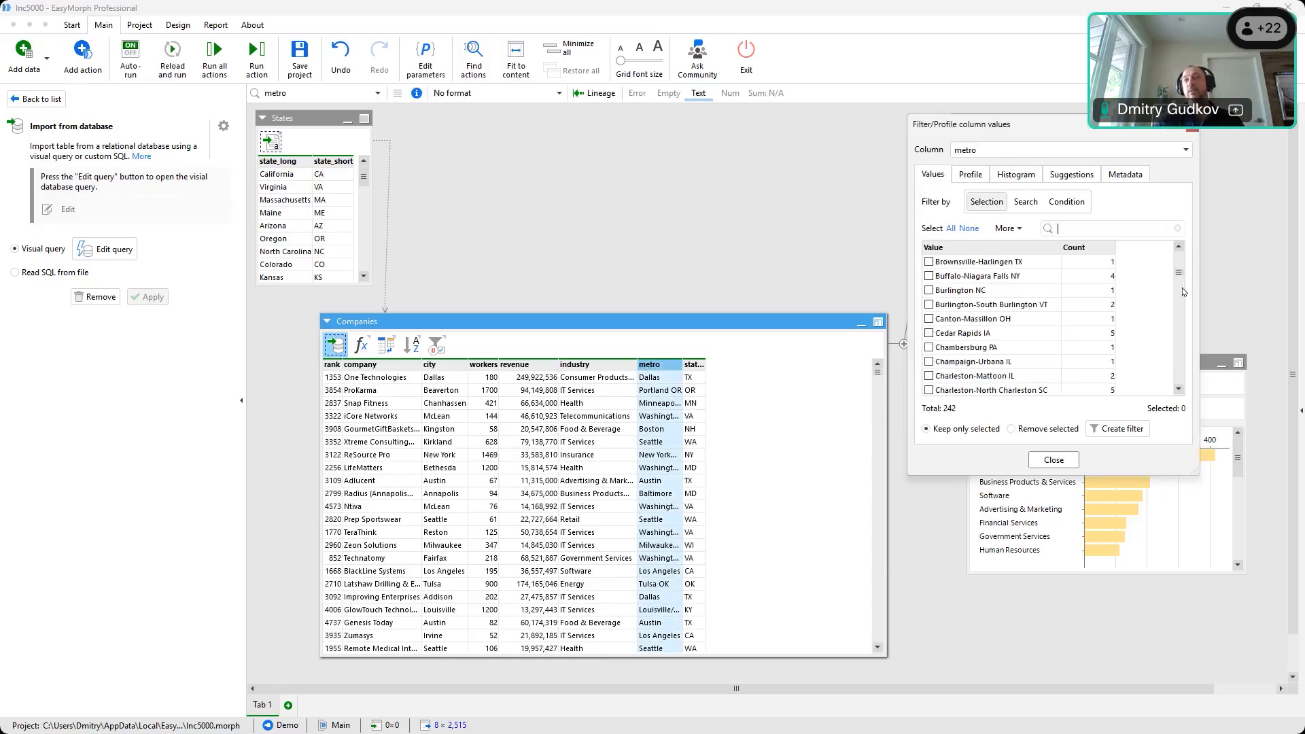
pyautogui.scroll(20, 1186, 277)
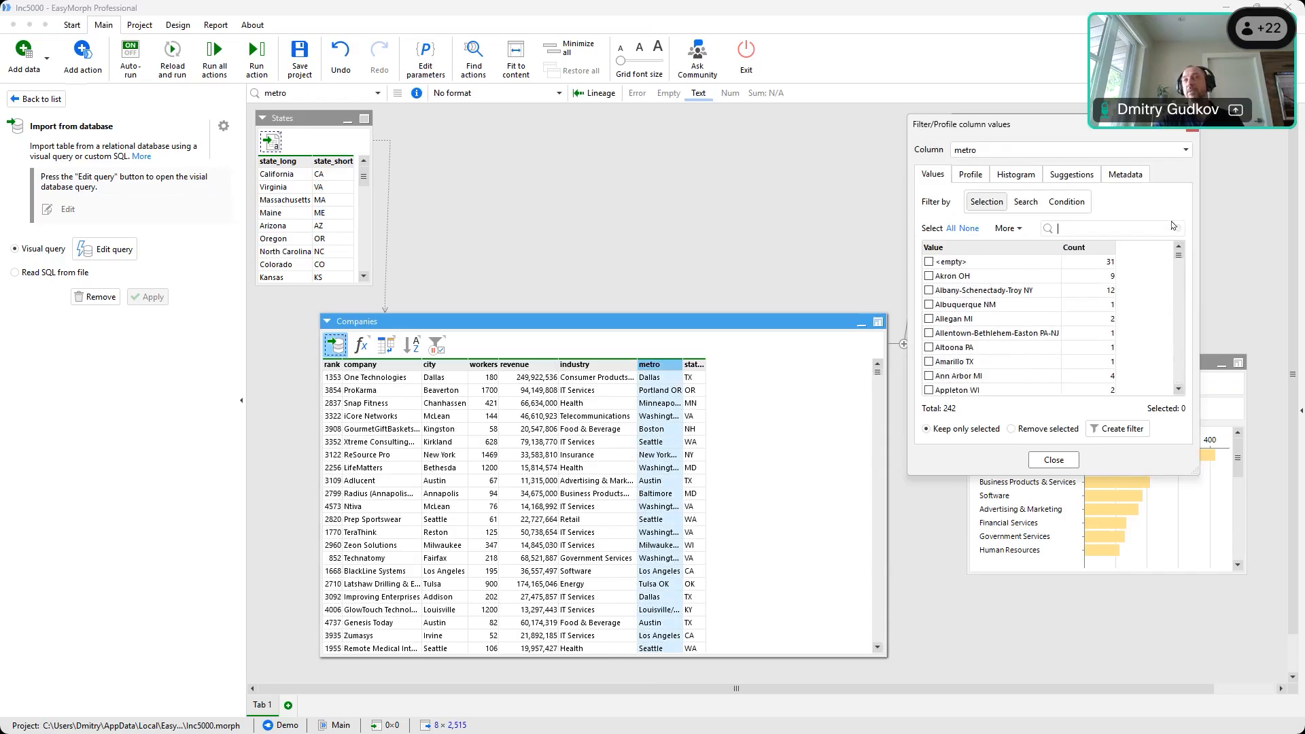
pyautogui.click(1004, 230)
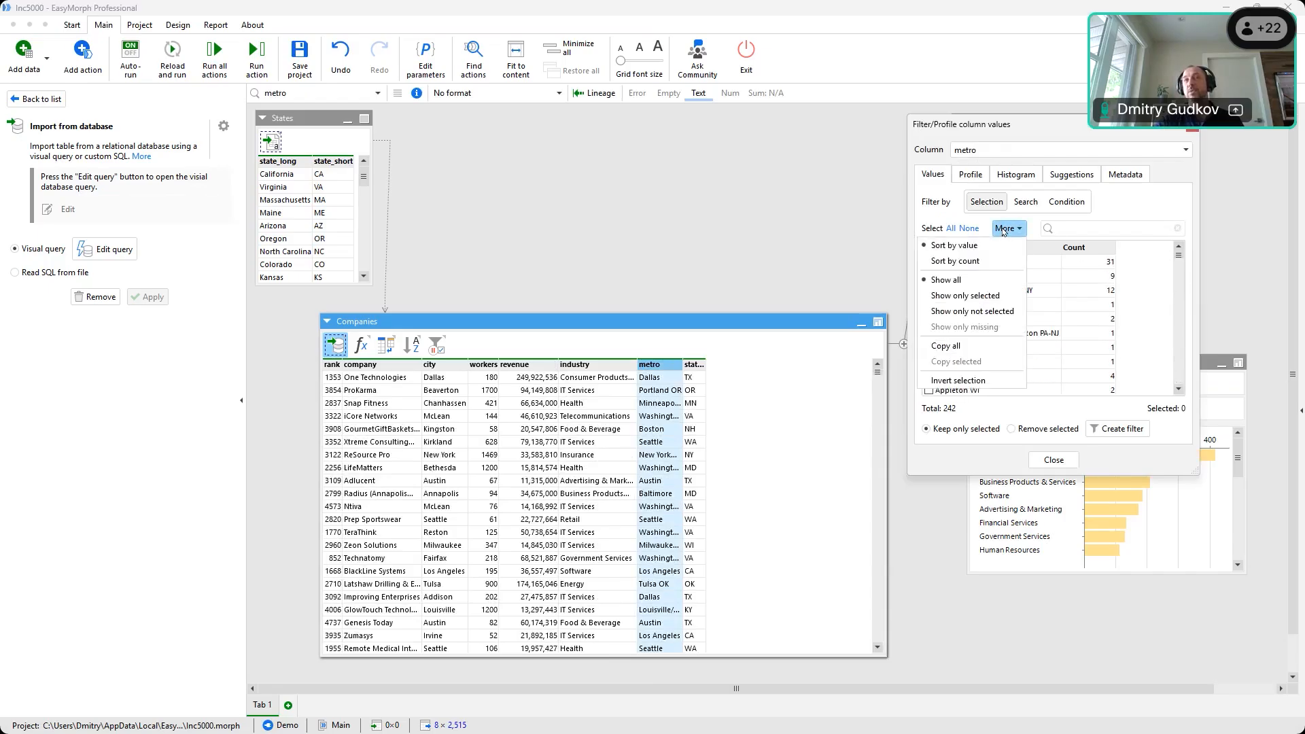
pyautogui.click(1013, 261)
pyautogui.moveTo(1180, 258); pyautogui.dragTo(1178, 219)
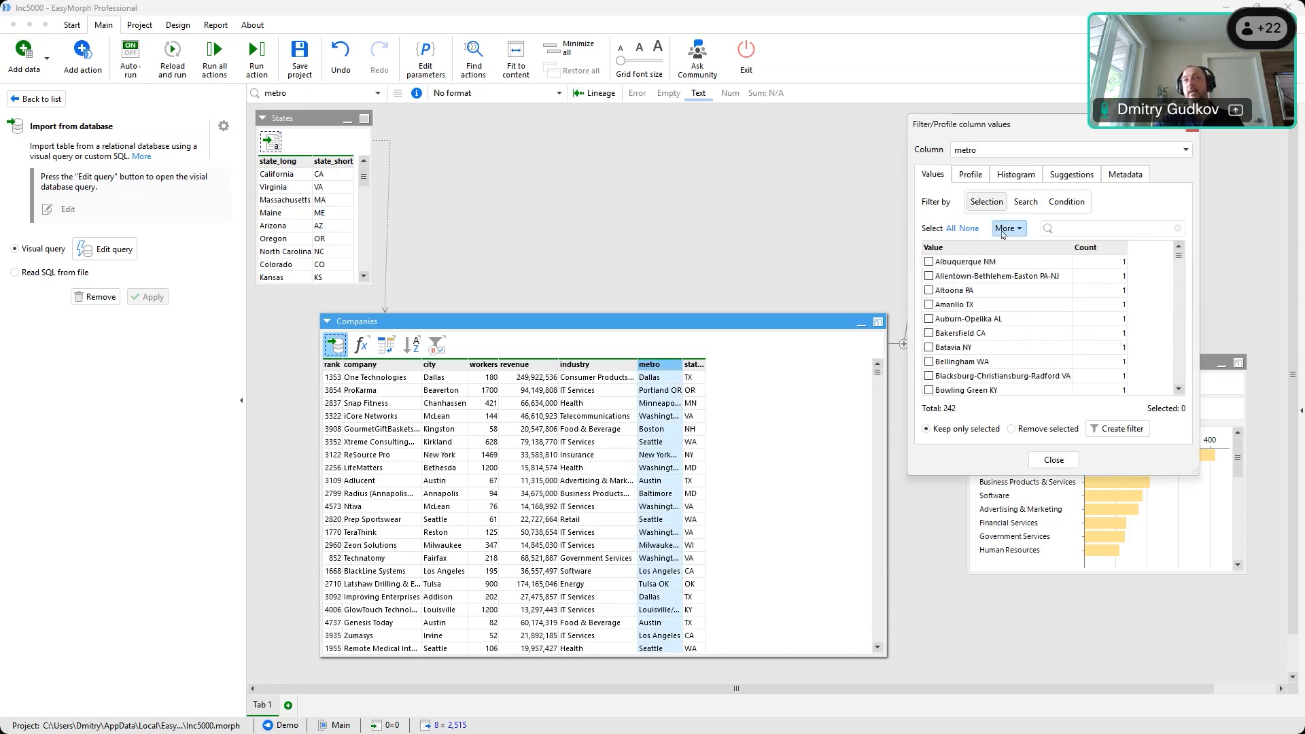
pyautogui.click(1001, 230)
pyautogui.click(968, 246)
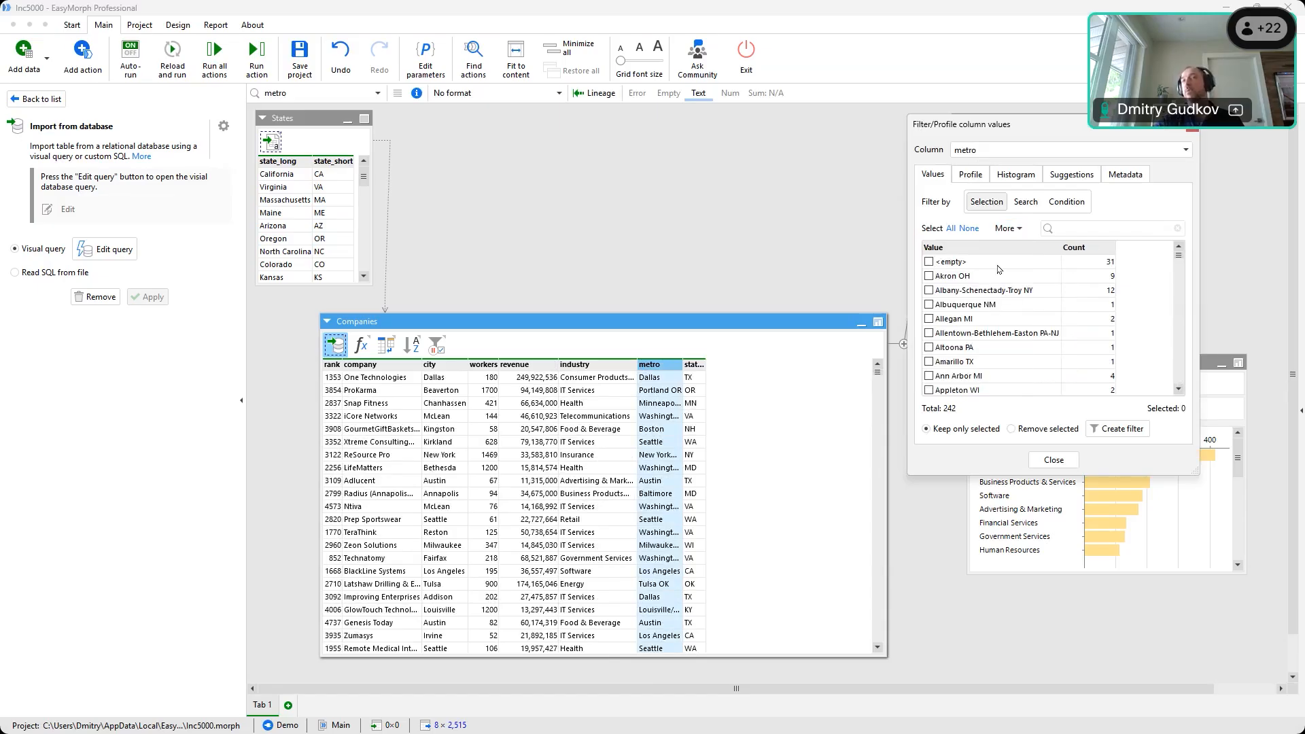
pyautogui.click(929, 262)
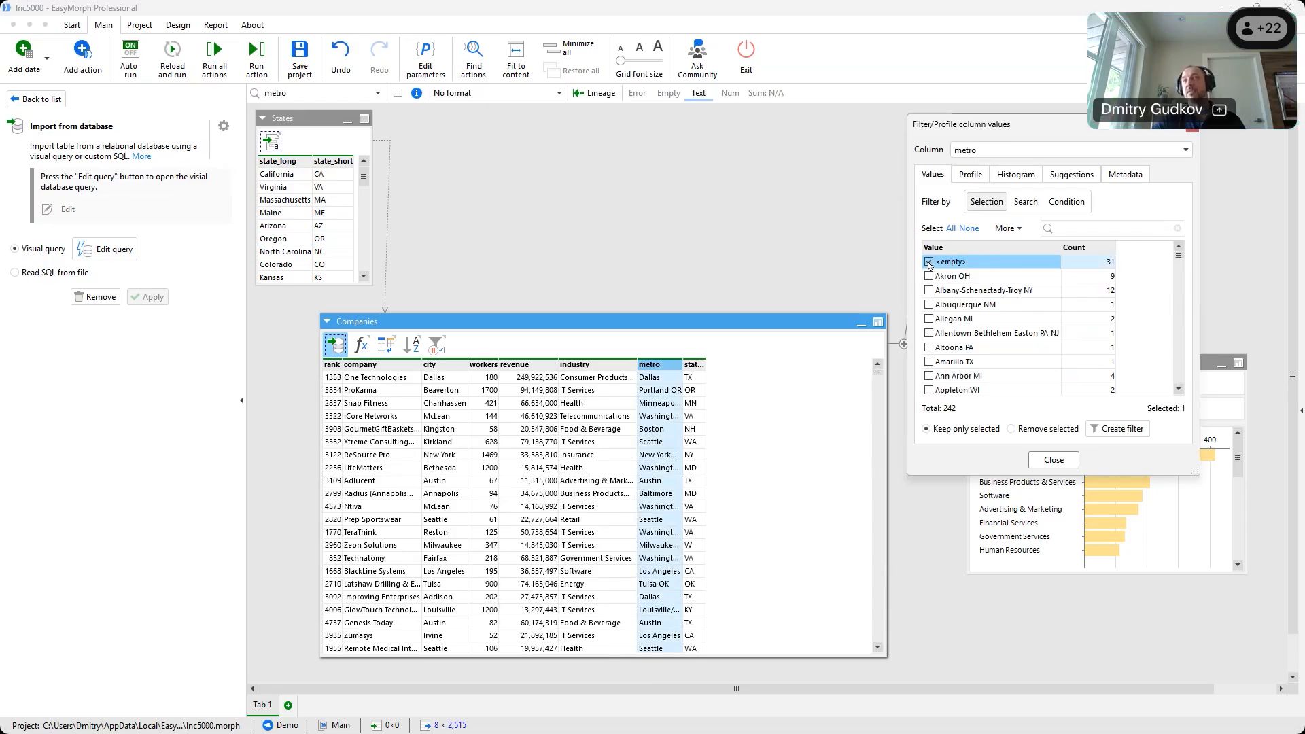
# Profile the city, workers, industry and Revenue per worker columns, then show the sort step
pyautogui.click(460, 365)
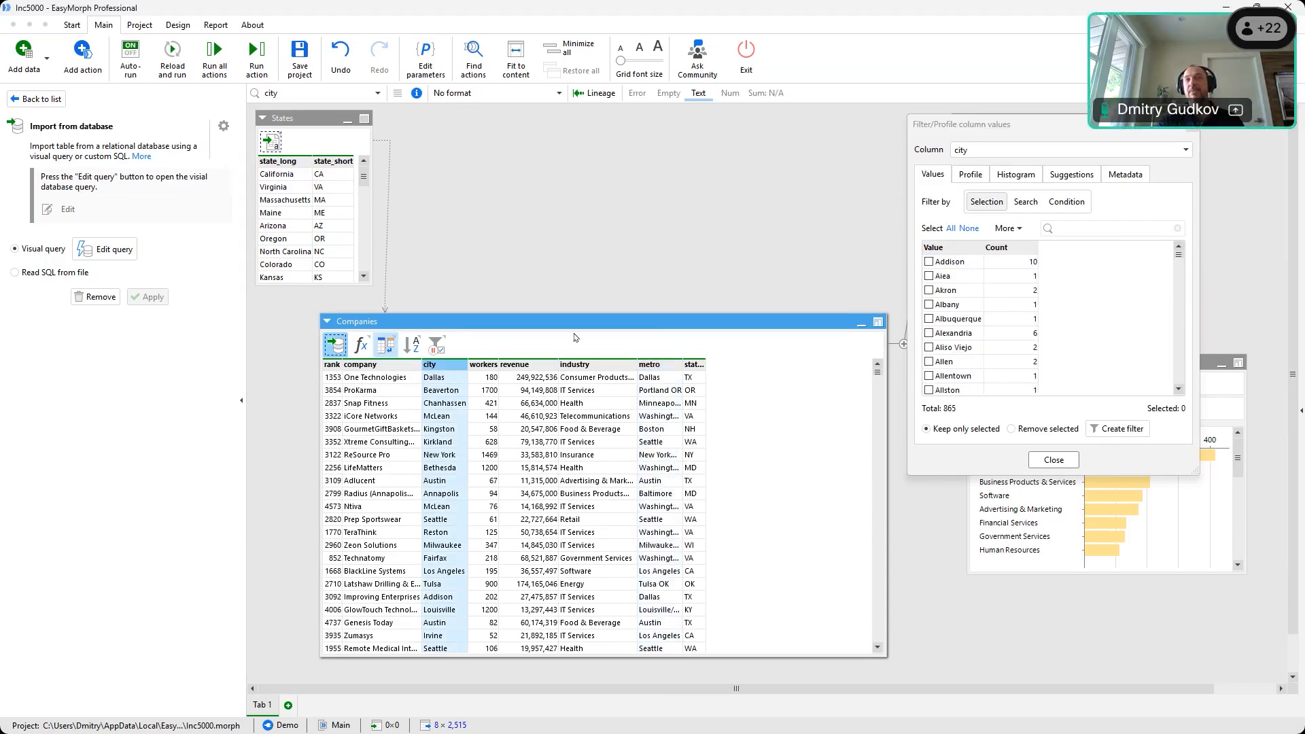
pyautogui.hotkey('ctrl', 'Right')
pyautogui.click(547, 366)
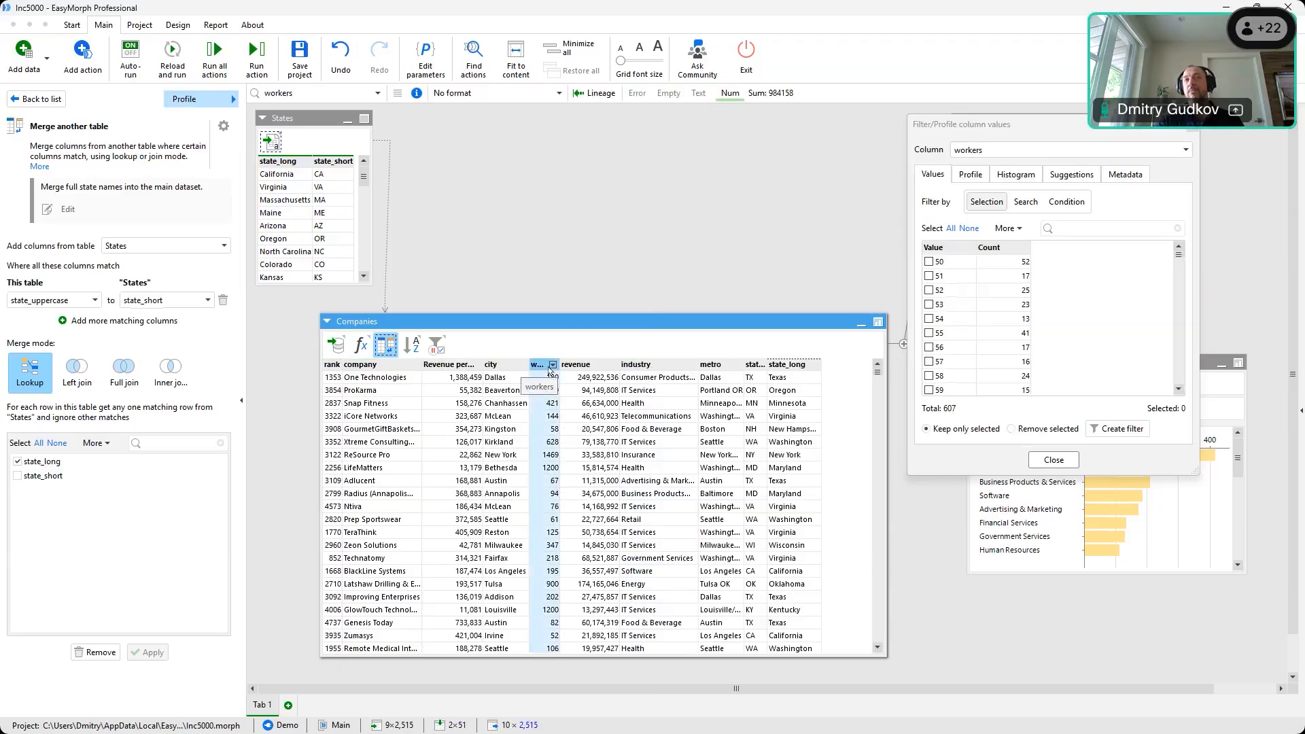
pyautogui.click(660, 368)
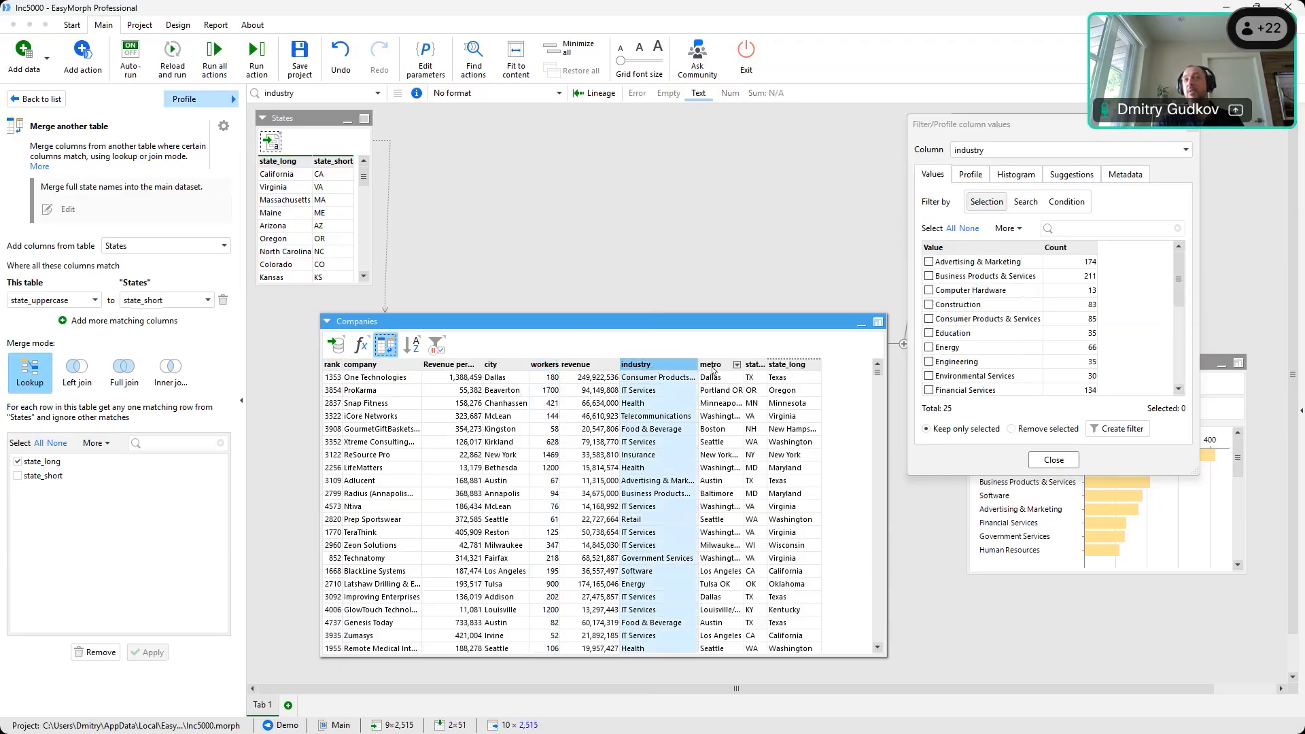
pyautogui.click(446, 366)
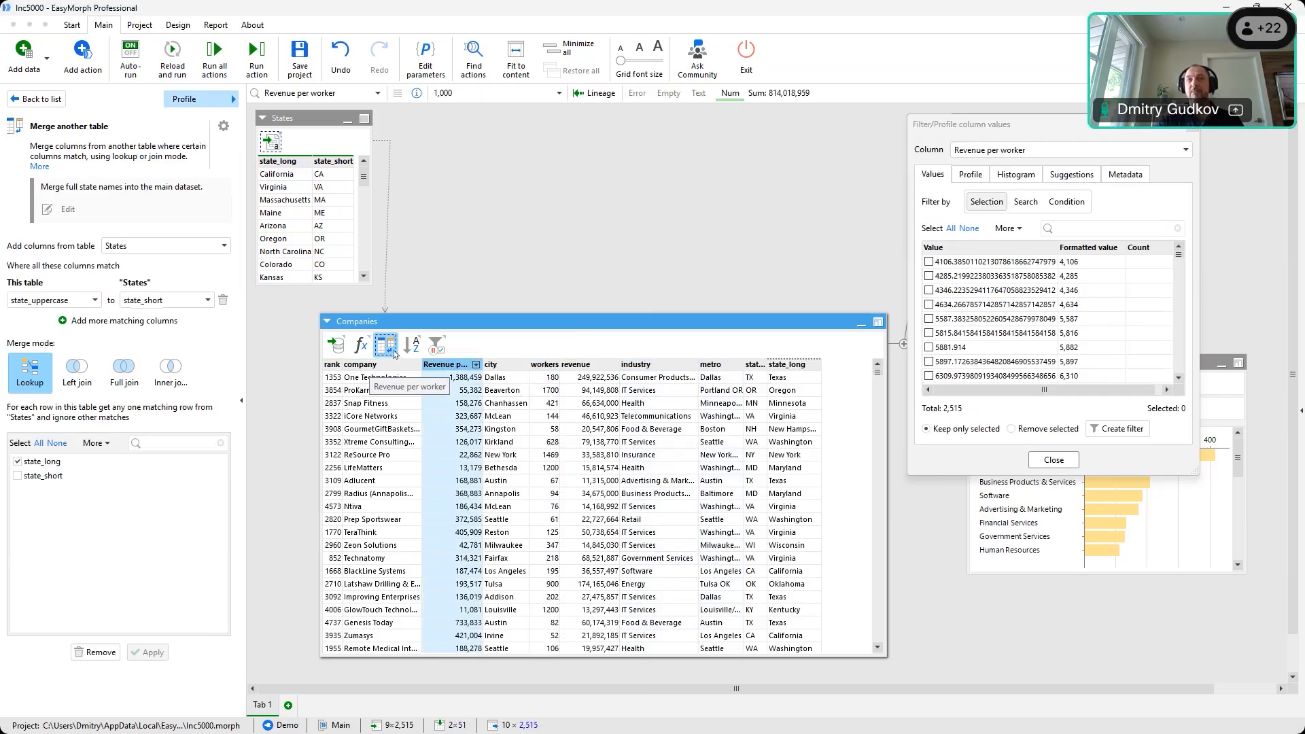
pyautogui.click(411, 344)
pyautogui.click(1193, 127)
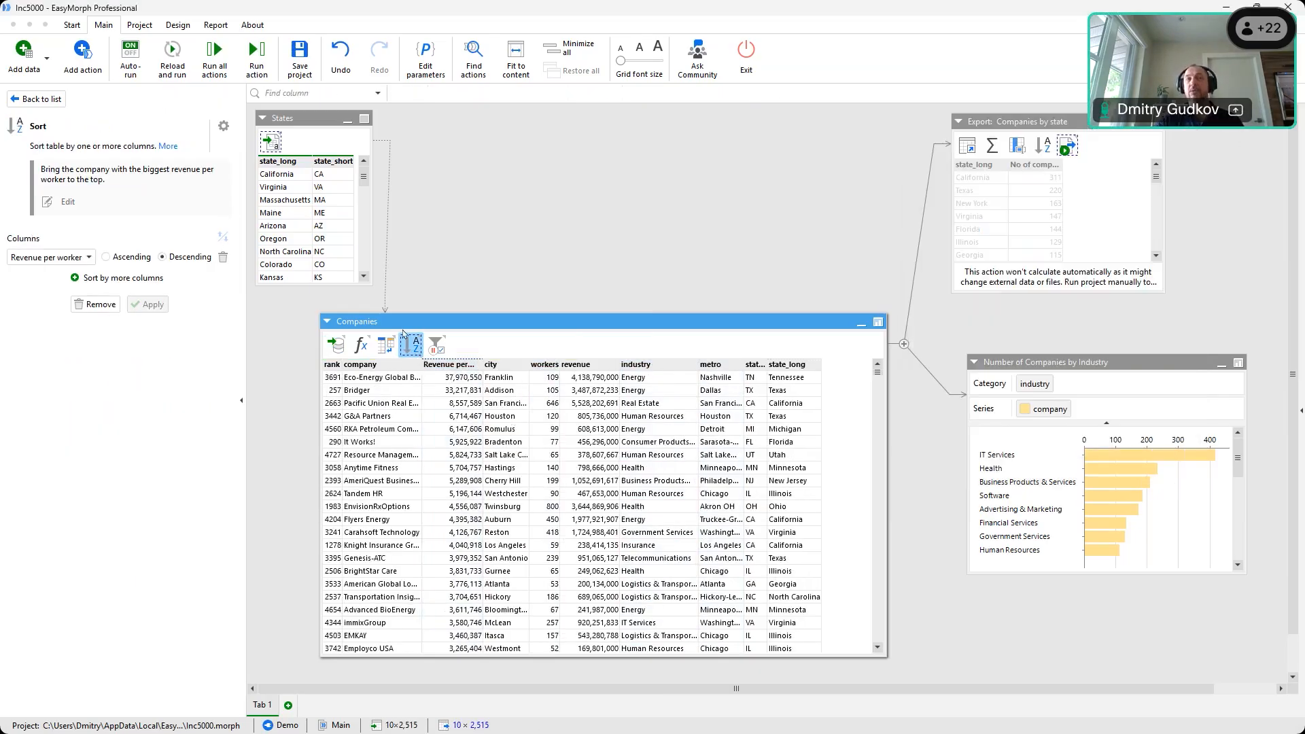
# Open the sorted table's metadata summary (2,515 rows, 10 columns), review column stats, and close it
pyautogui.rightClick(407, 348)
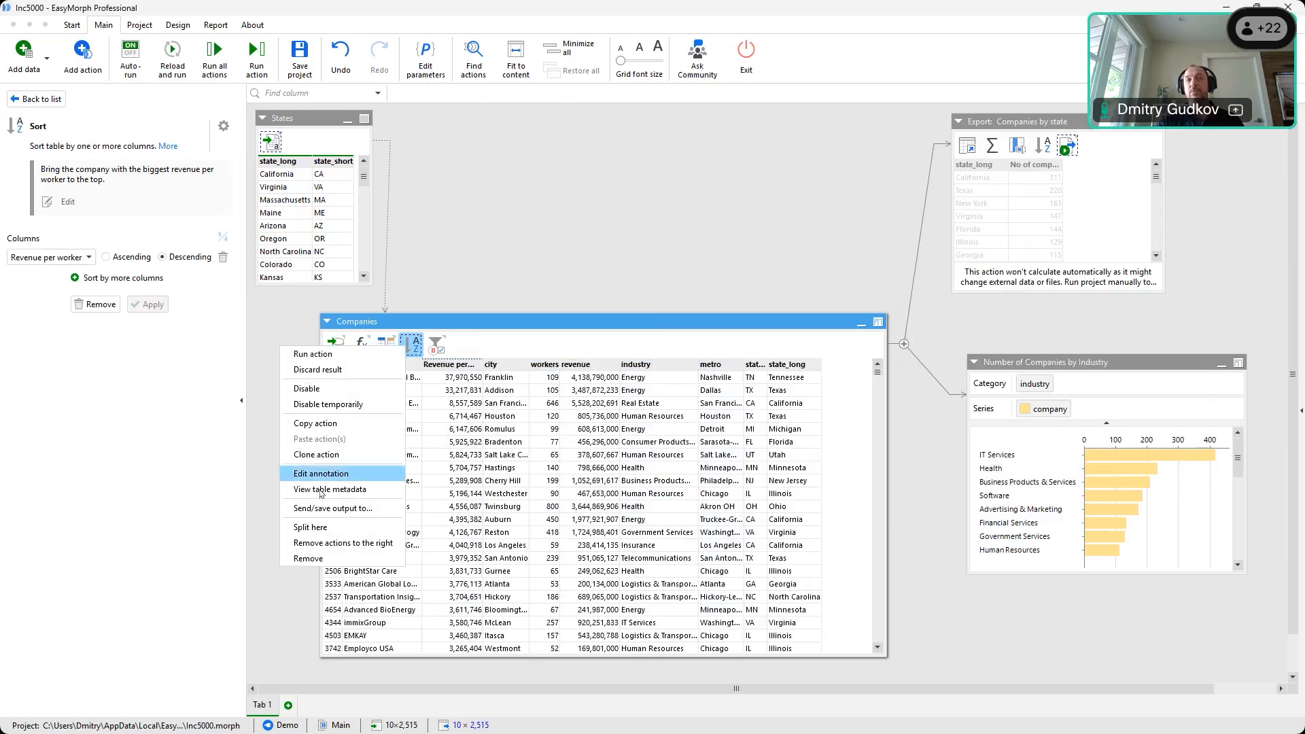
pyautogui.click(345, 490)
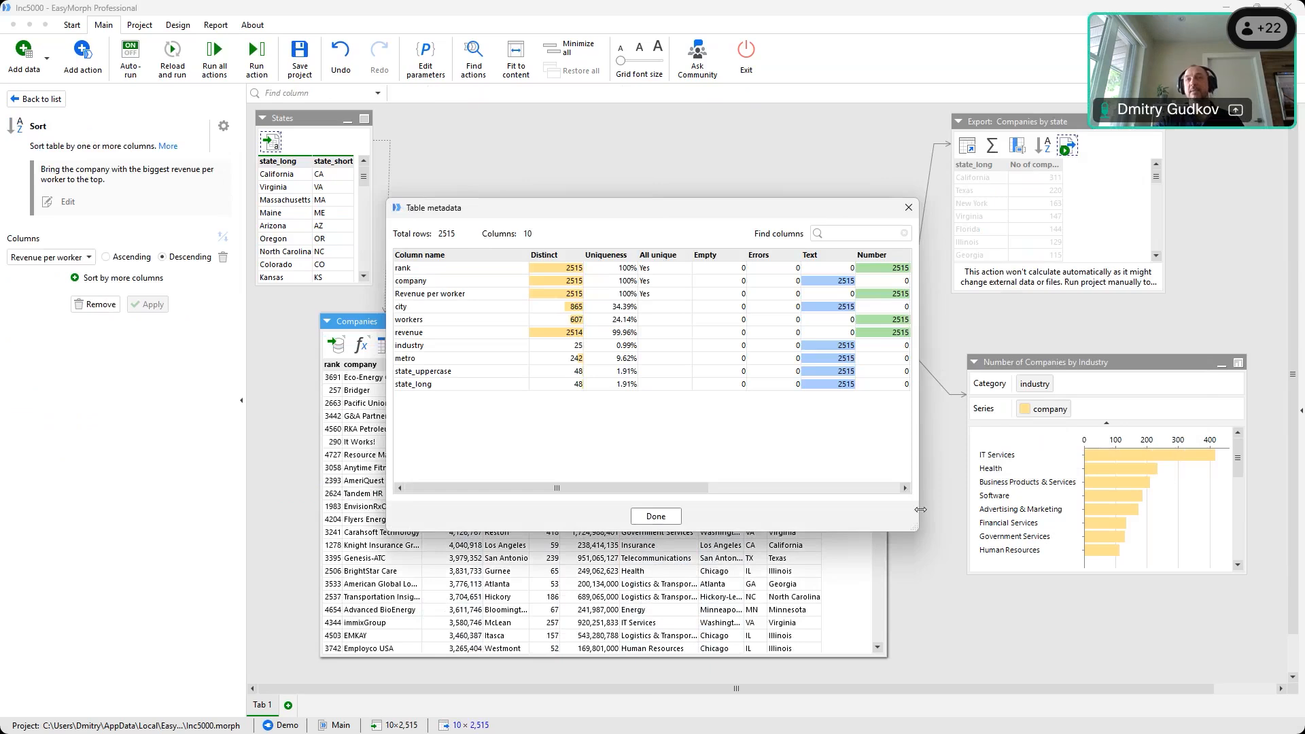
pyautogui.moveTo(915, 529); pyautogui.dragTo(1224, 536)
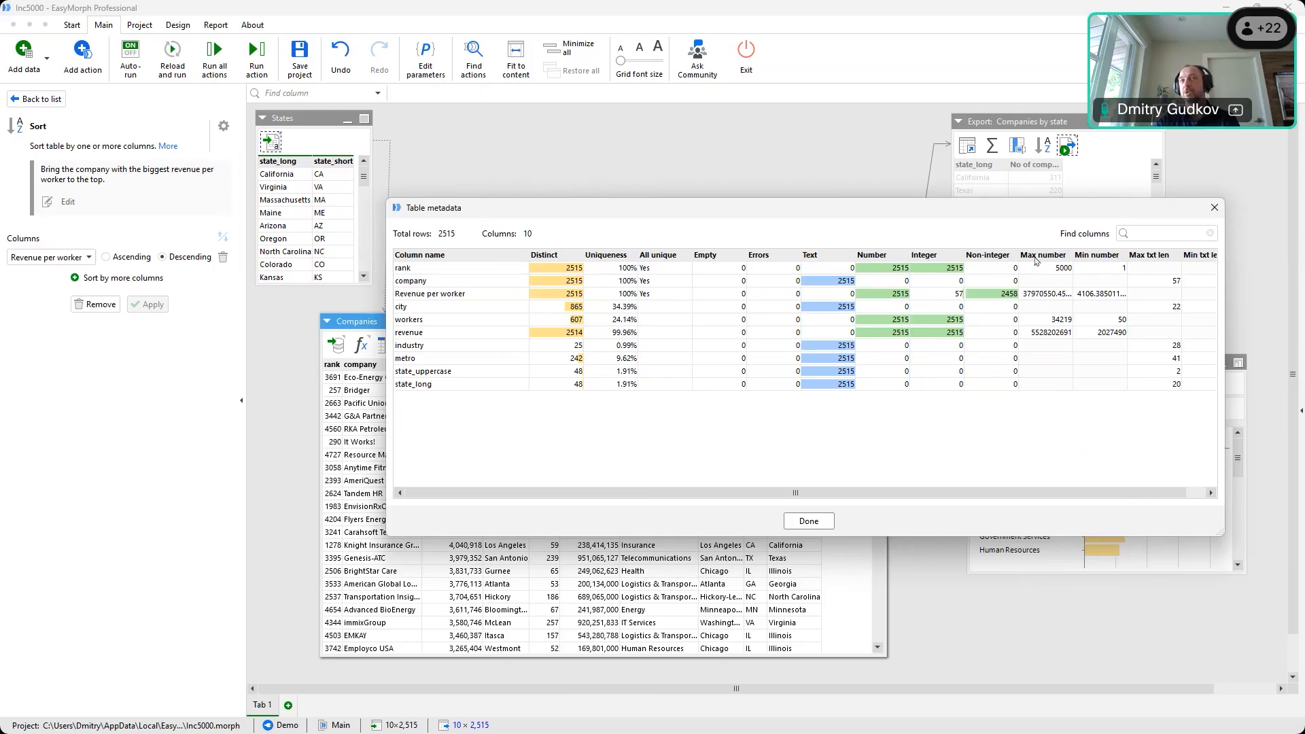
pyautogui.hscroll(1, 1115, 494)
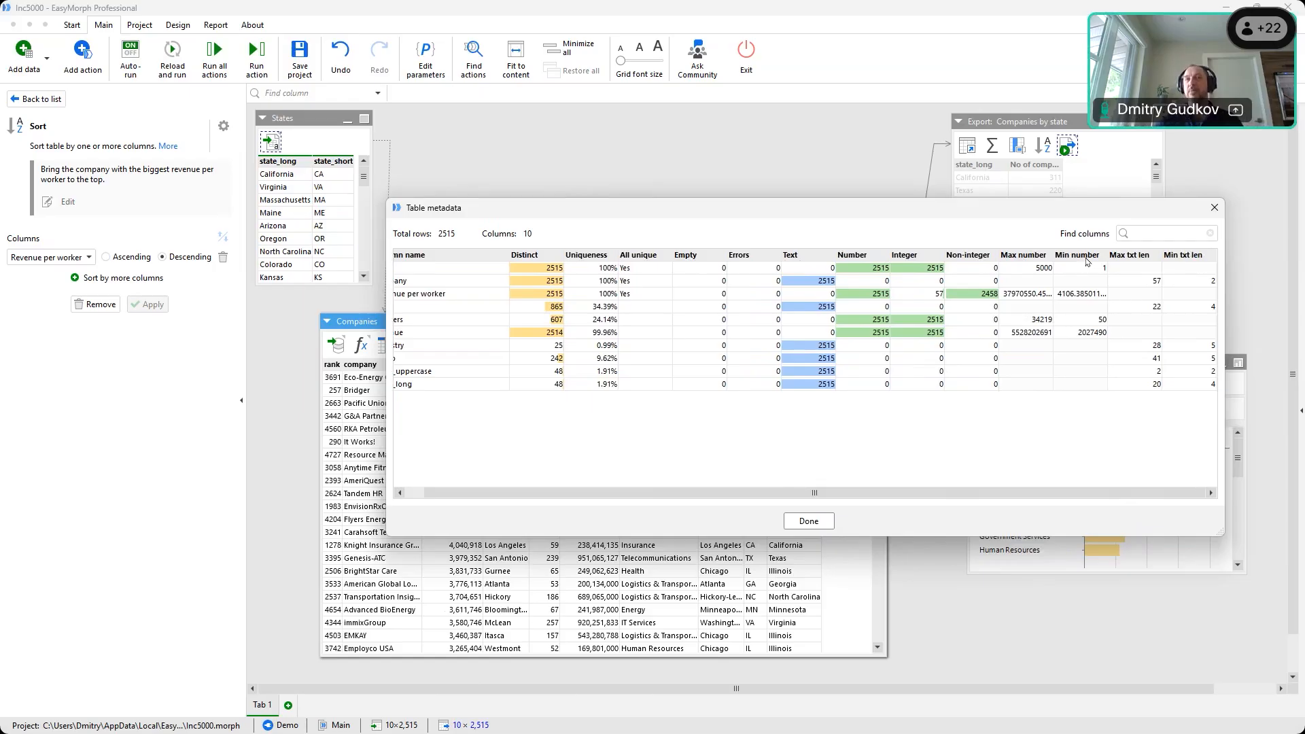
pyautogui.click(1210, 215)
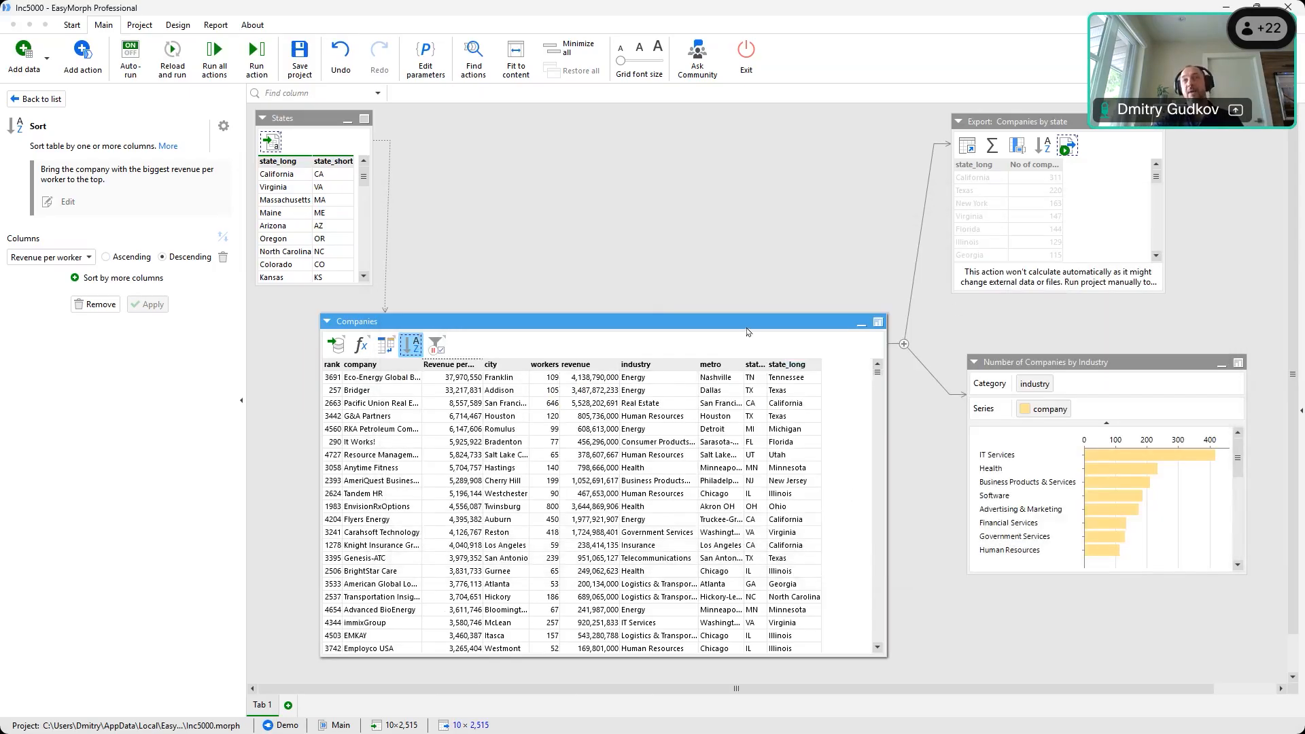
# Open Companies in Analysis View, filtering metro to Washington DC/New York City and industry to Health/Business Products
pyautogui.click(747, 332)
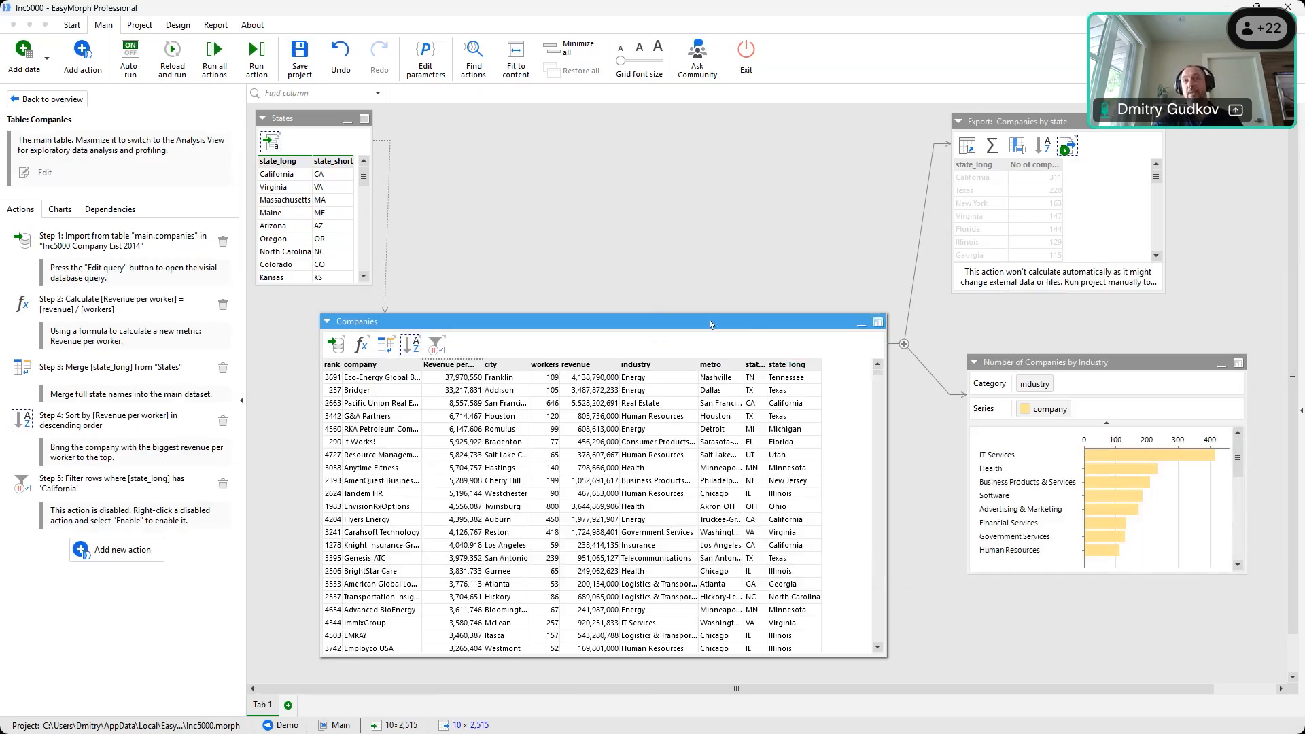
pyautogui.click(879, 322)
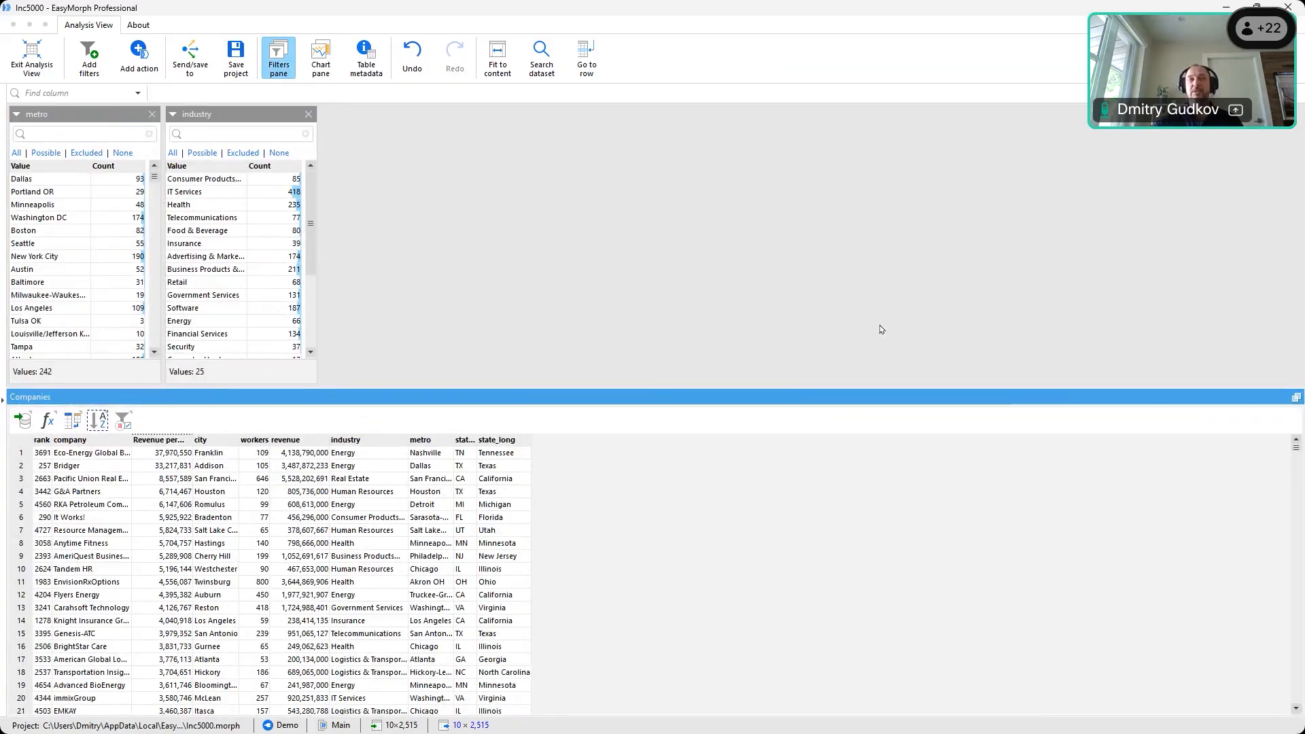
pyautogui.click(35, 217)
pyautogui.keyDown('ctrl'); pyautogui.click(41, 258); pyautogui.keyUp('ctrl')
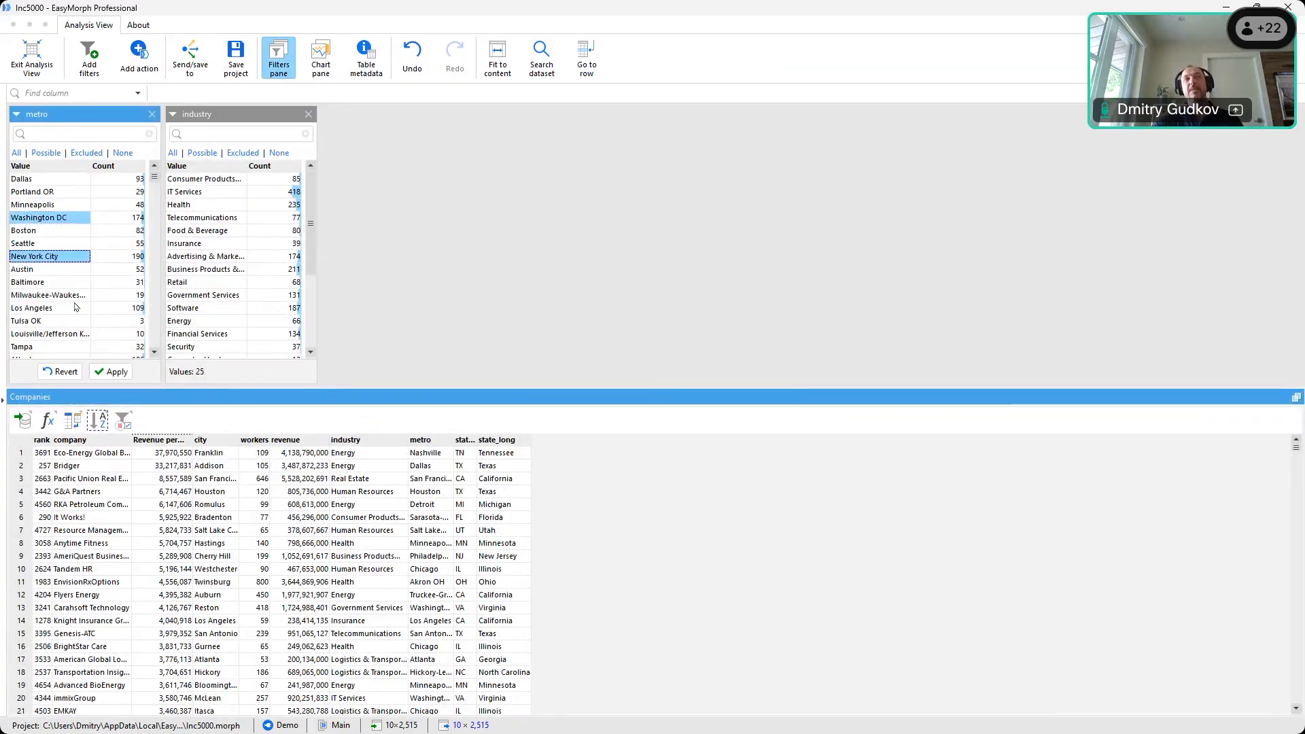
pyautogui.click(112, 372)
pyautogui.click(197, 204)
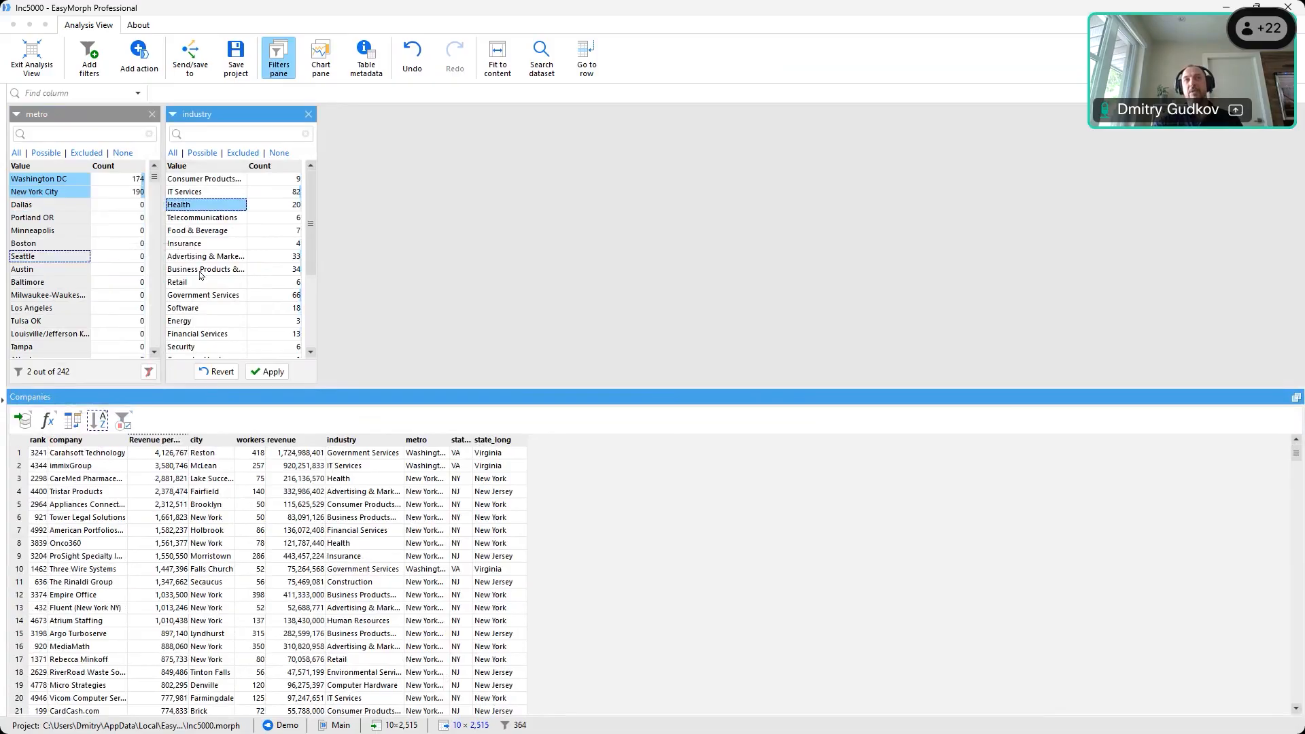
pyautogui.keyDown('ctrl'); pyautogui.click(200, 269); pyautogui.keyUp('ctrl')
pyautogui.click(270, 372)
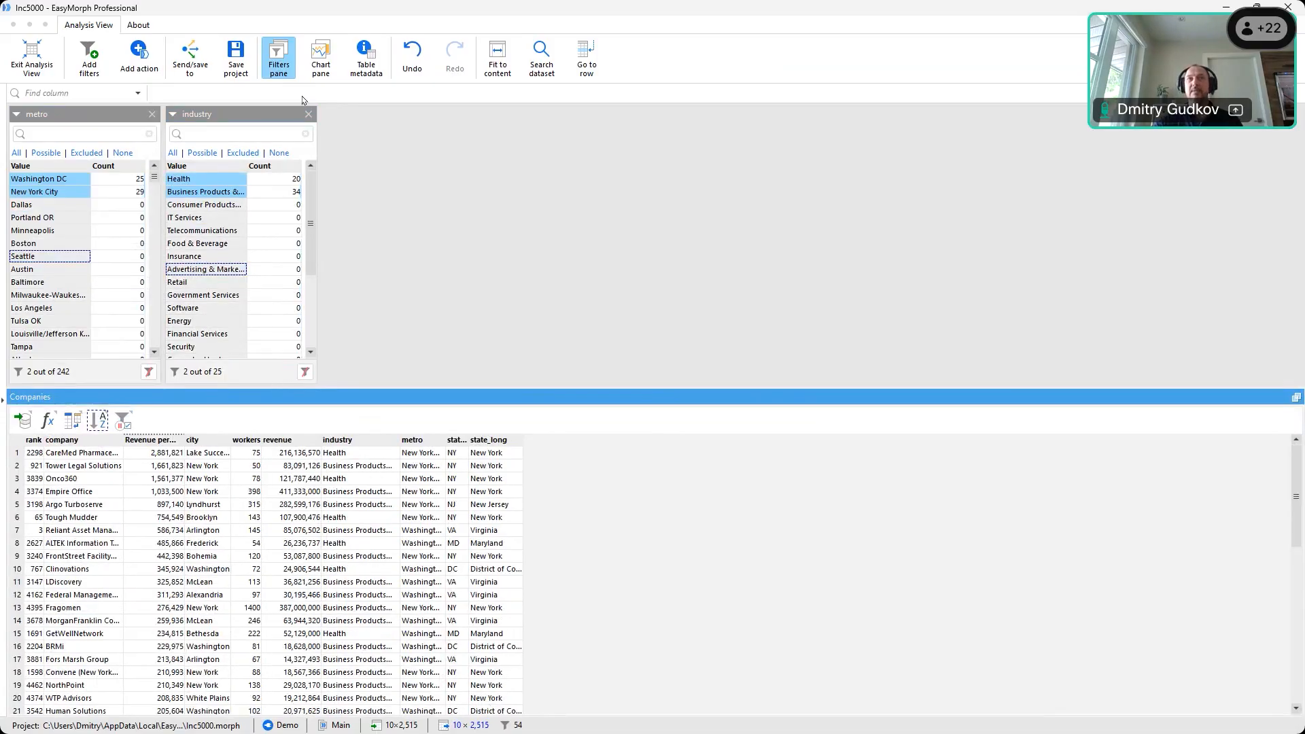
# Build a cross-table summing workers by industry, clear both filters, and return to the bar chart
pyautogui.click(321, 58)
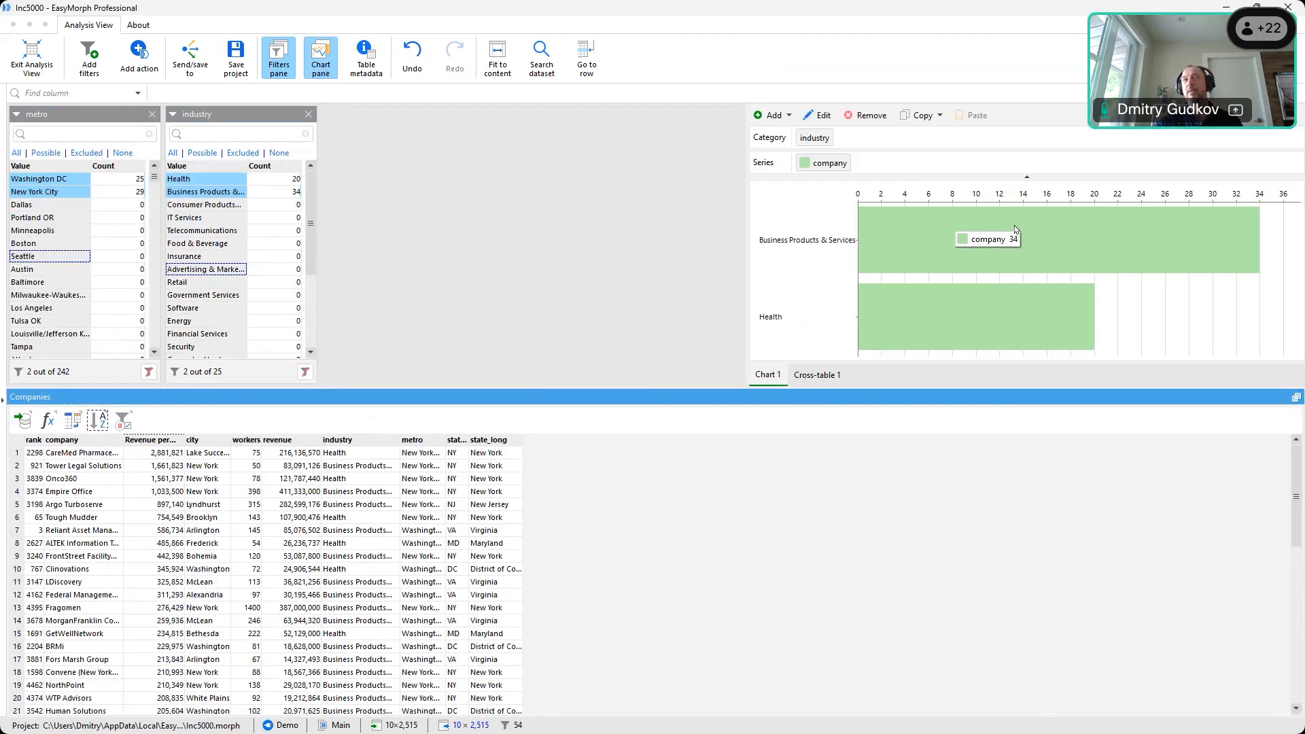
pyautogui.click(811, 382)
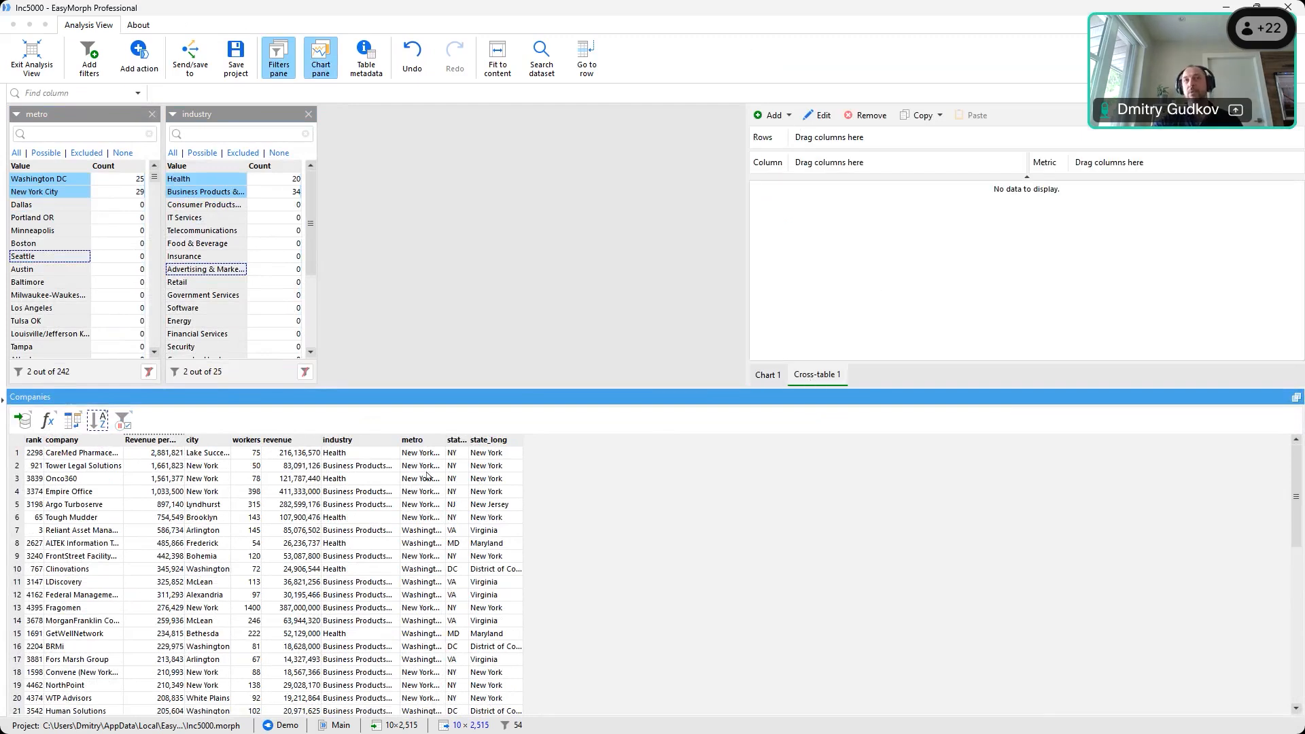
pyautogui.moveTo(340, 446)
pyautogui.mouseDown()
pyautogui.moveTo(830, 195)
pyautogui.moveTo(877, 142)
pyautogui.mouseUp()
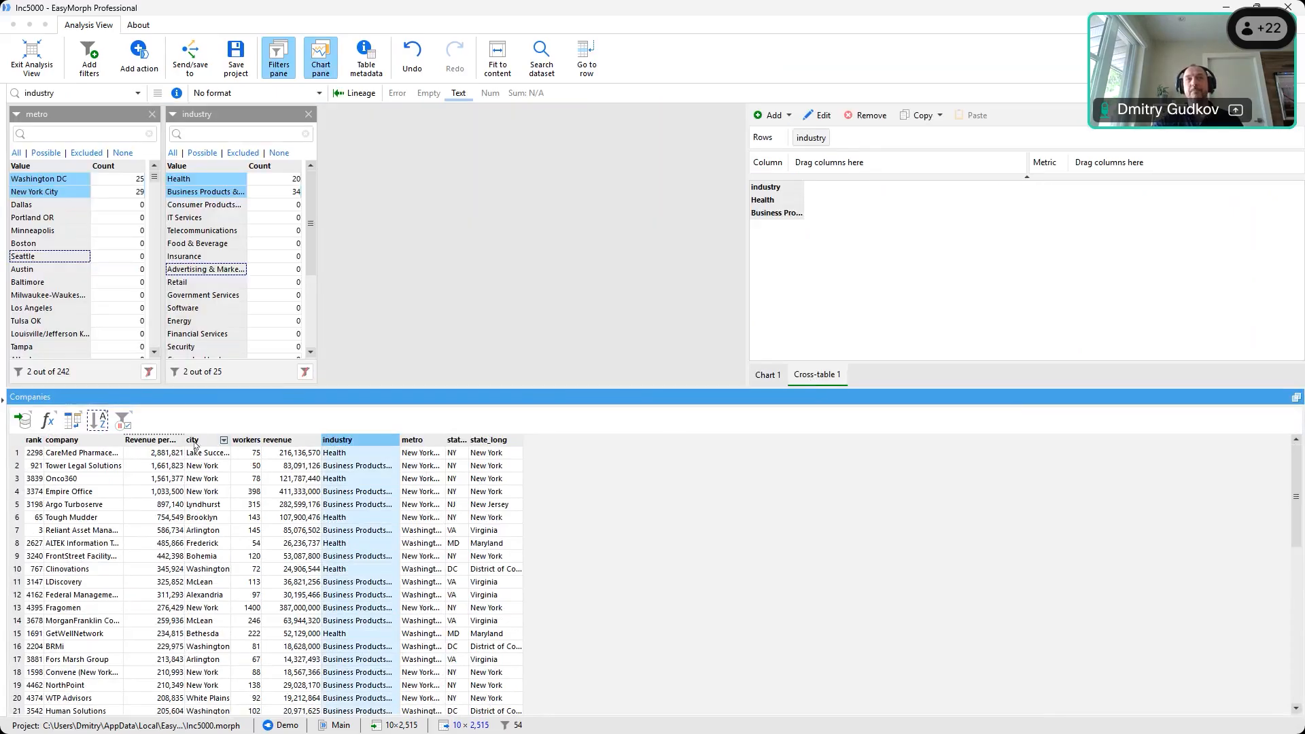
pyautogui.moveTo(246, 447); pyautogui.dragTo(1091, 167)
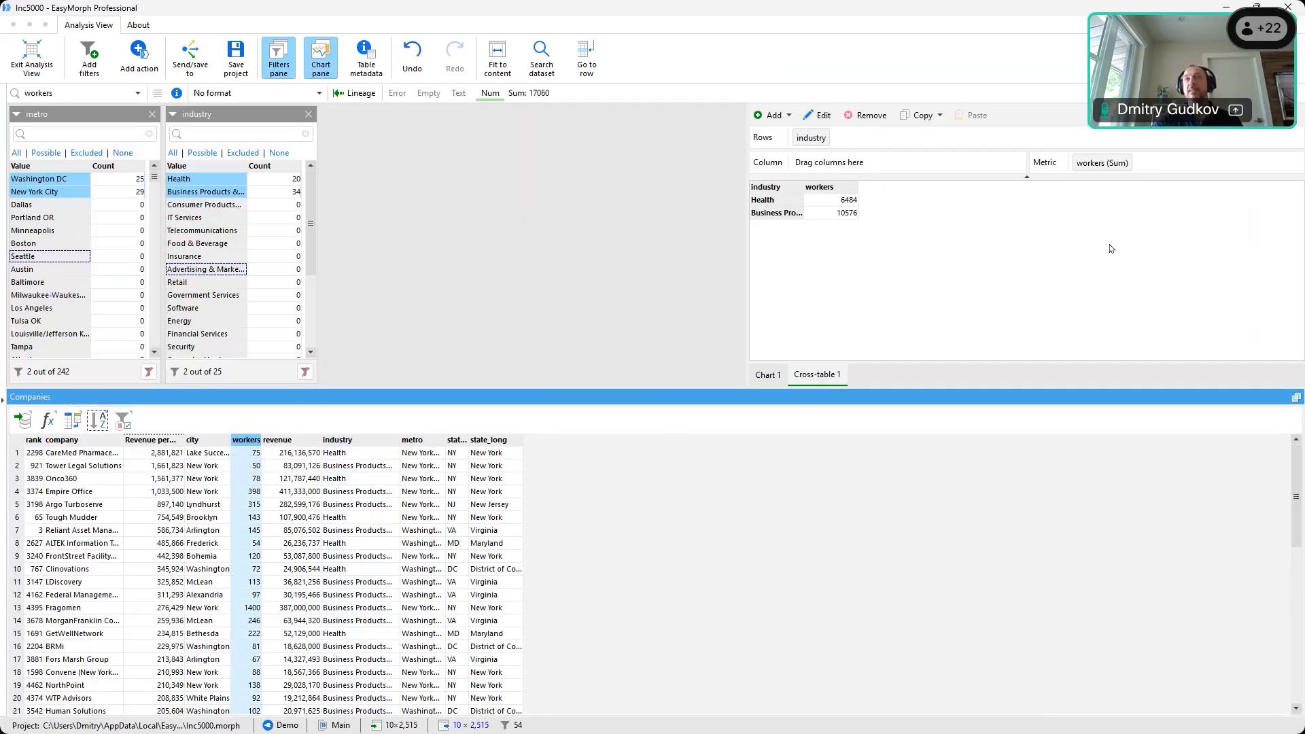
pyautogui.click(305, 371)
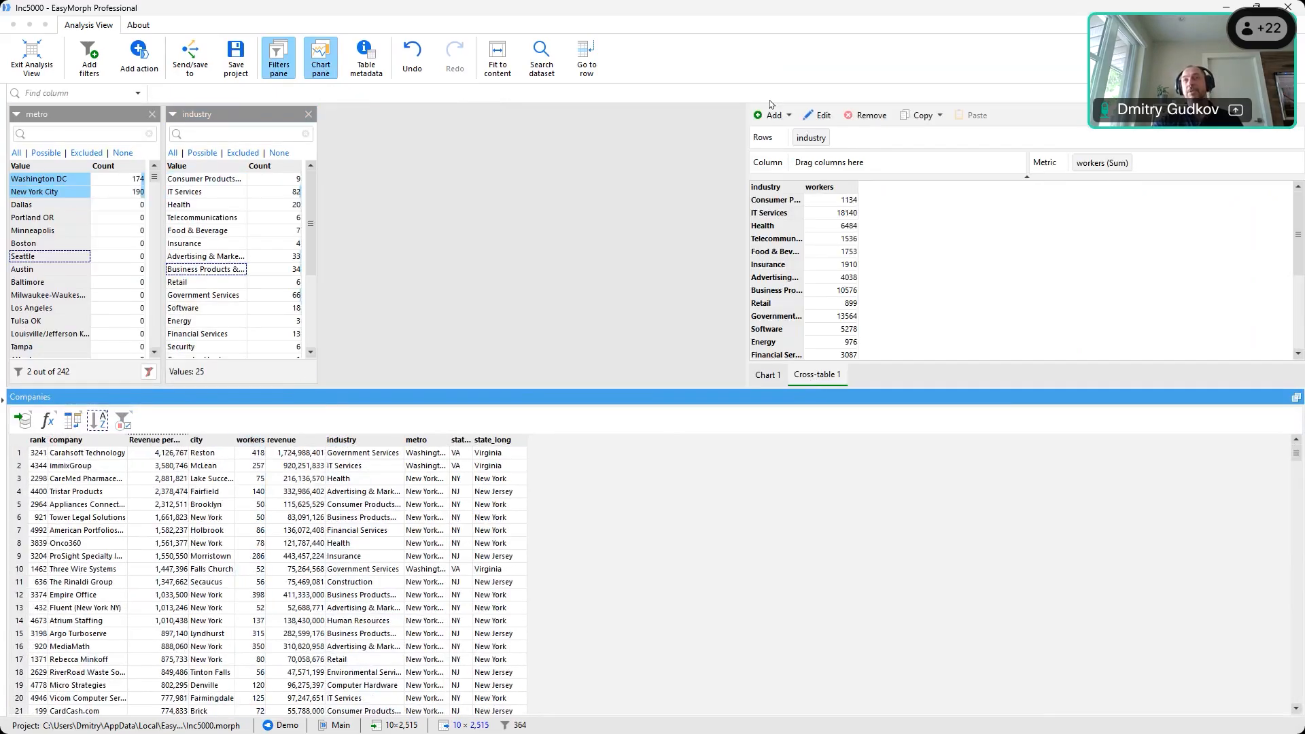
pyautogui.click(147, 372)
pyautogui.click(769, 378)
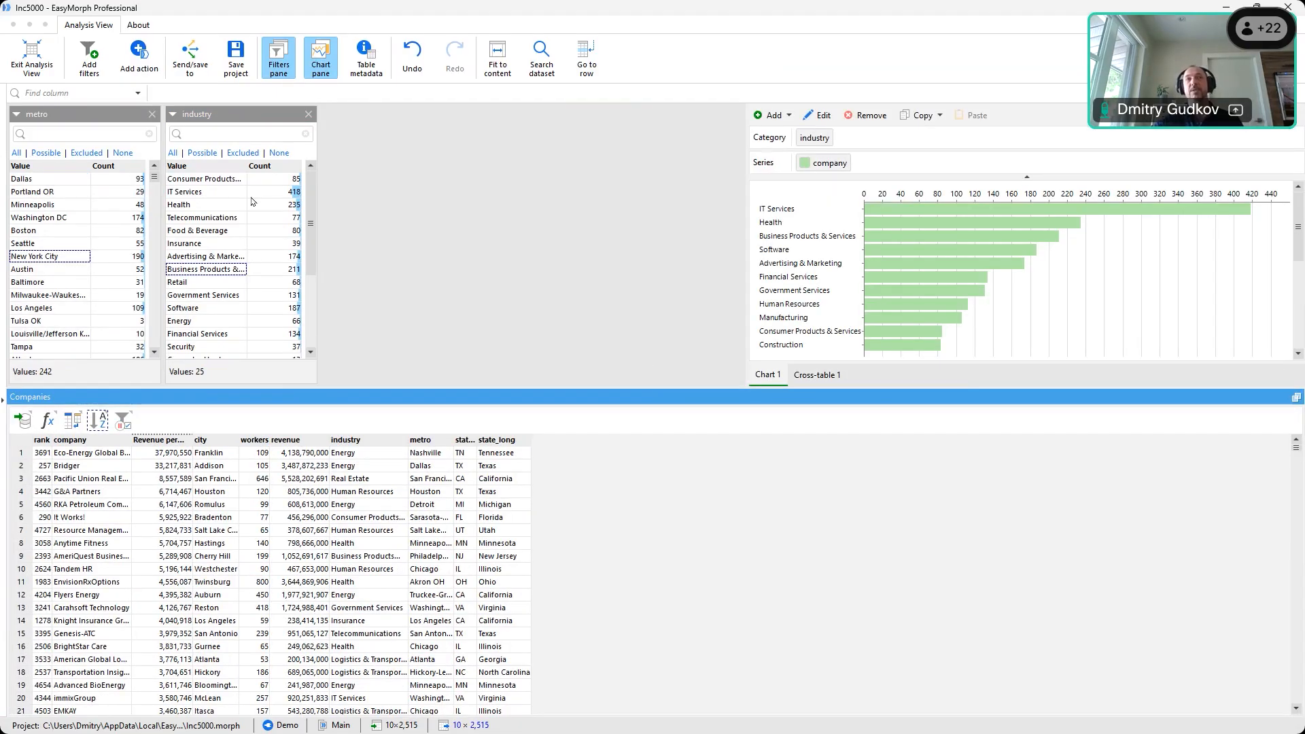
# Filter to New York City and Milwaukee metros, Telecommunications and Government Services industries
pyautogui.click(28, 257)
pyautogui.keyDown('ctrl'); pyautogui.click(42, 297); pyautogui.keyUp('ctrl')
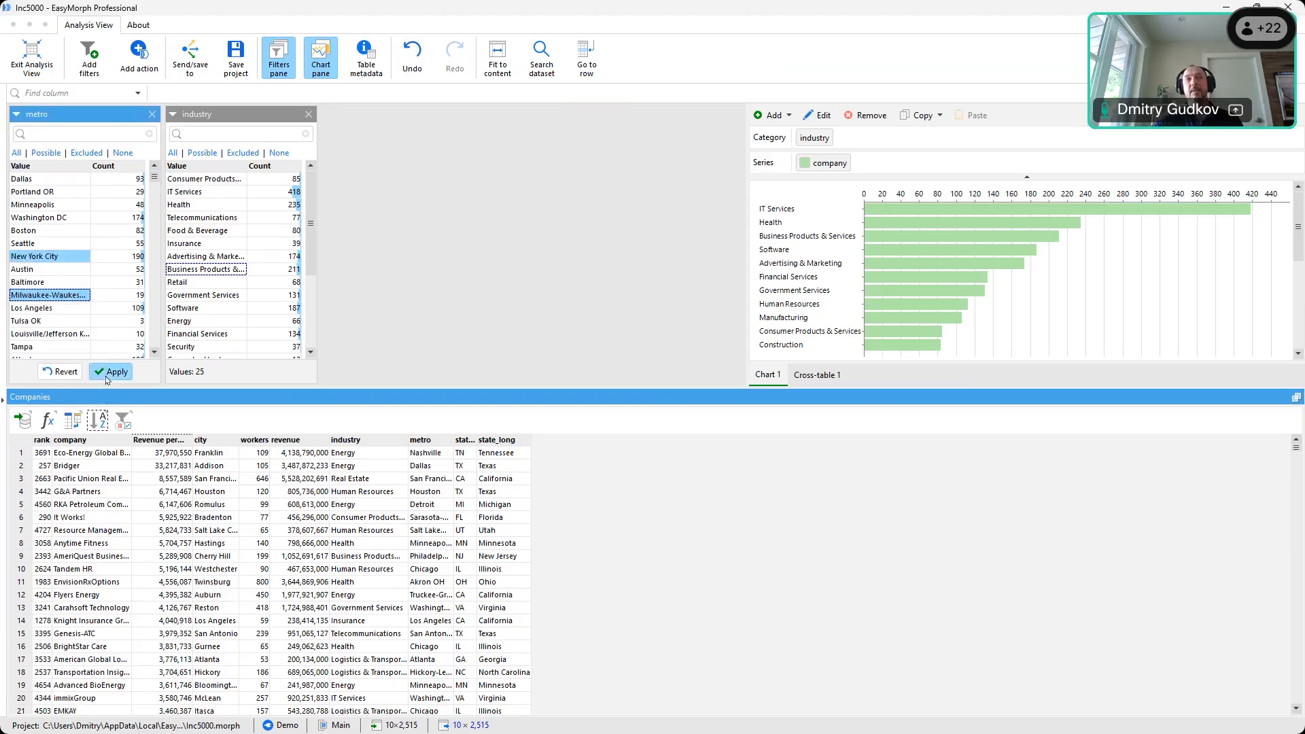
pyautogui.click(111, 372)
pyautogui.click(204, 218)
pyautogui.keyDown('ctrl'); pyautogui.click(209, 295); pyautogui.keyUp('ctrl')
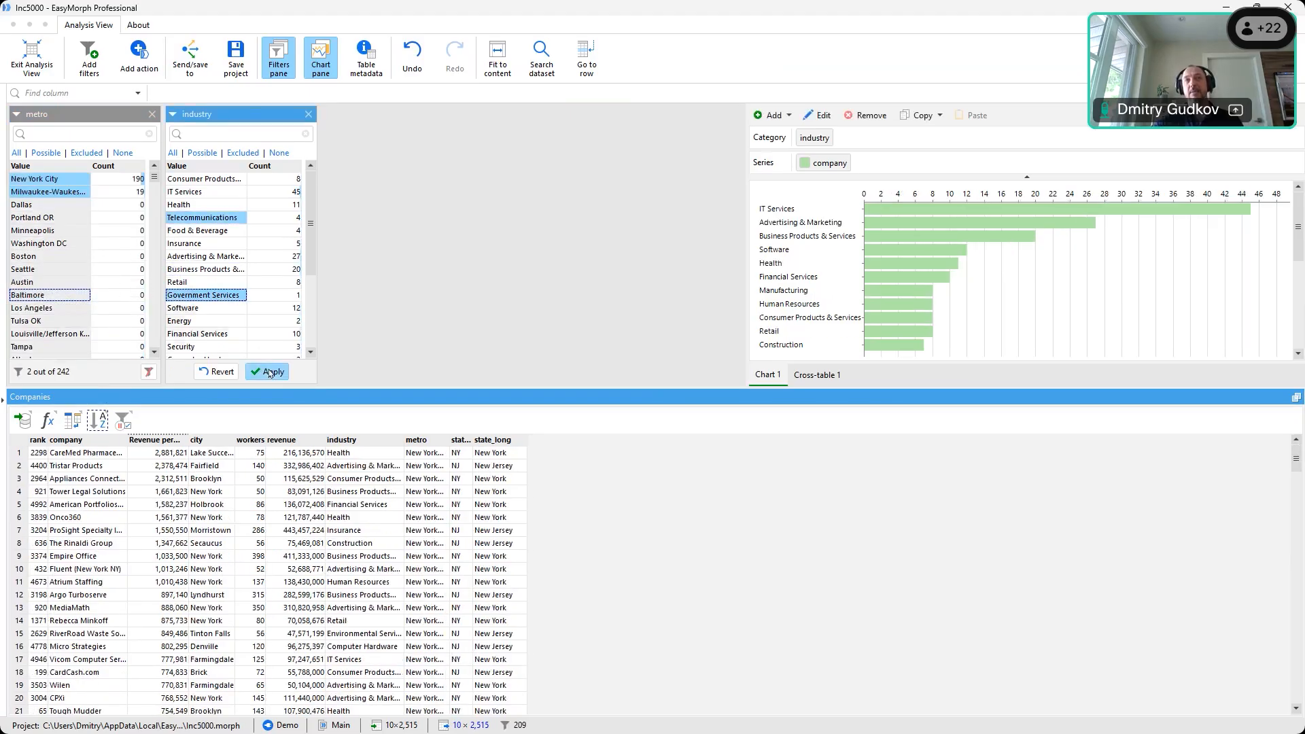
pyautogui.click(268, 372)
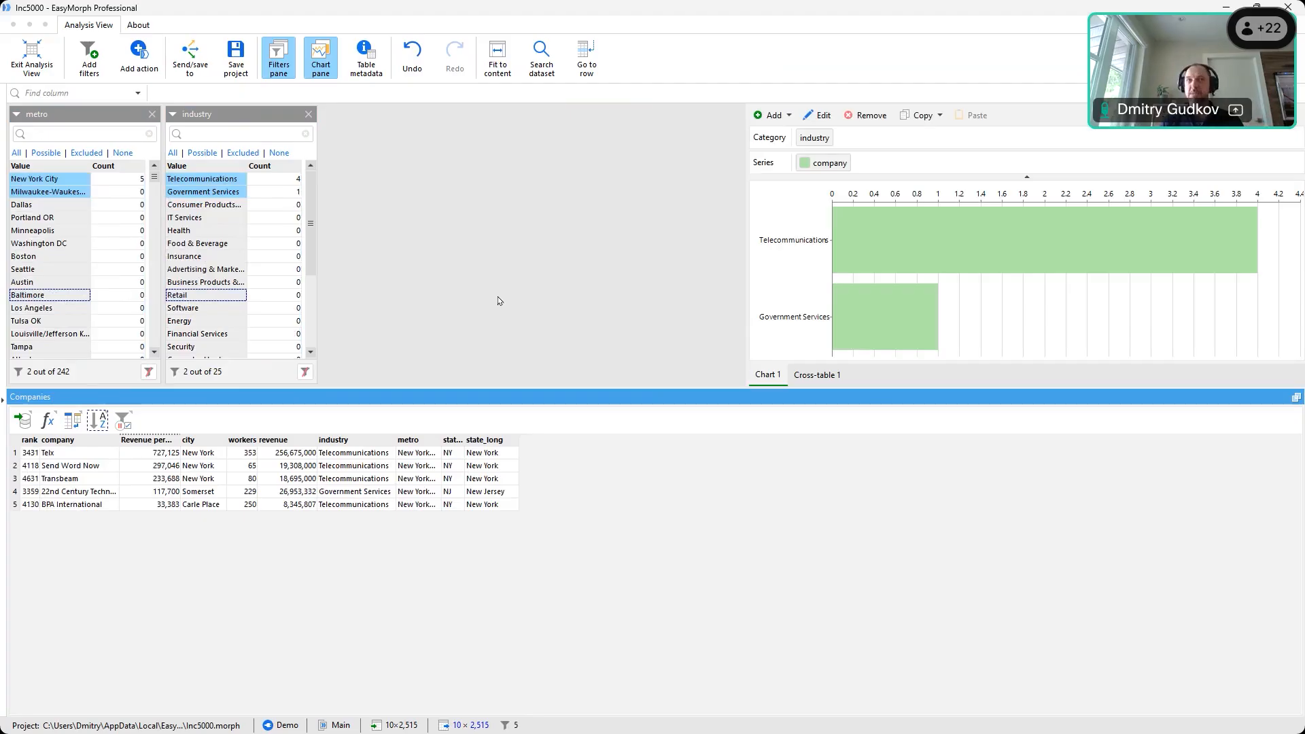
# Exit Analysis View, review the import, merge and Excel export steps, then close Inc5000 without saving
pyautogui.click(32, 60)
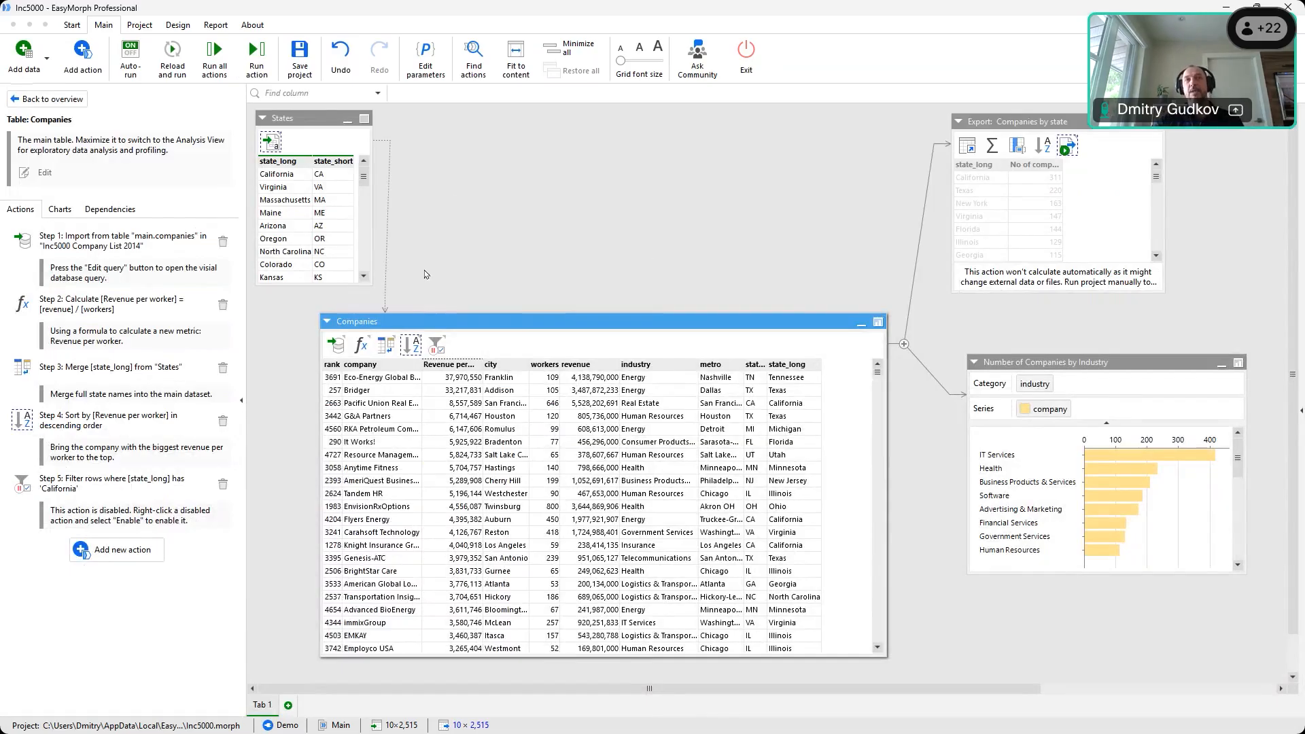
pyautogui.click(335, 346)
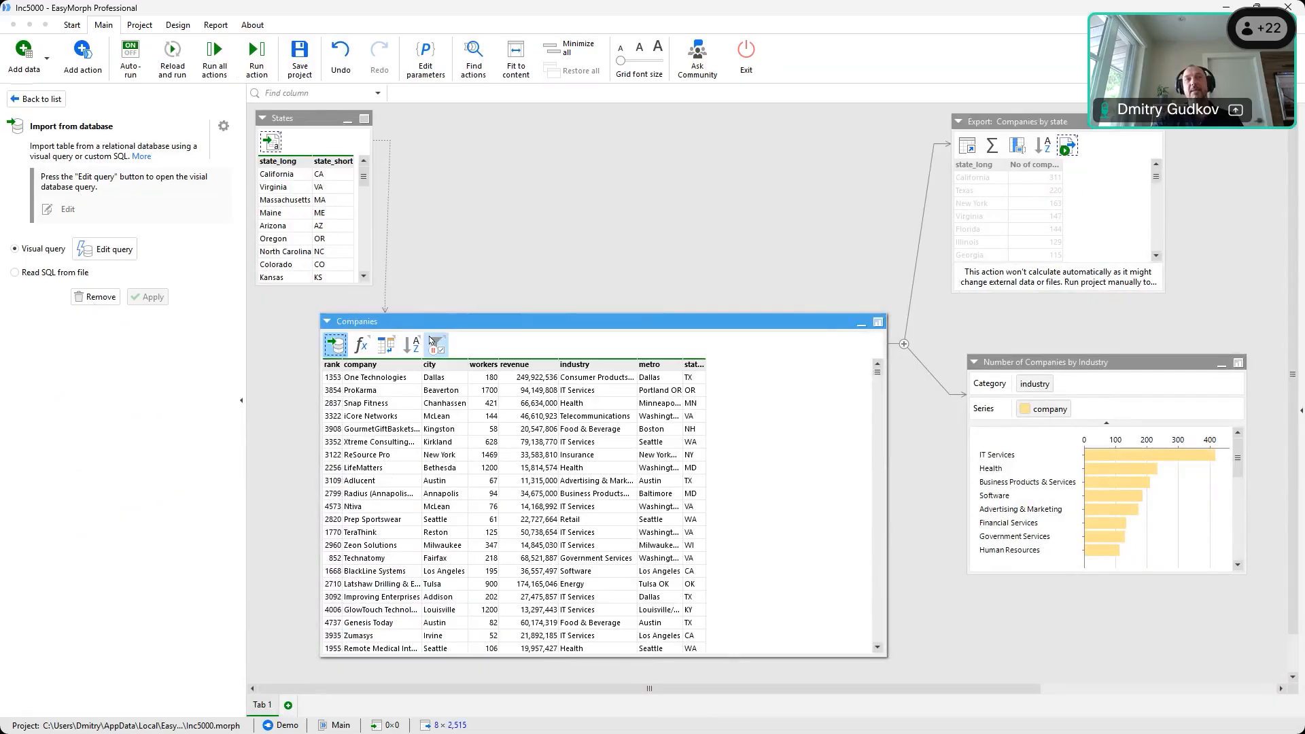
pyautogui.click(271, 143)
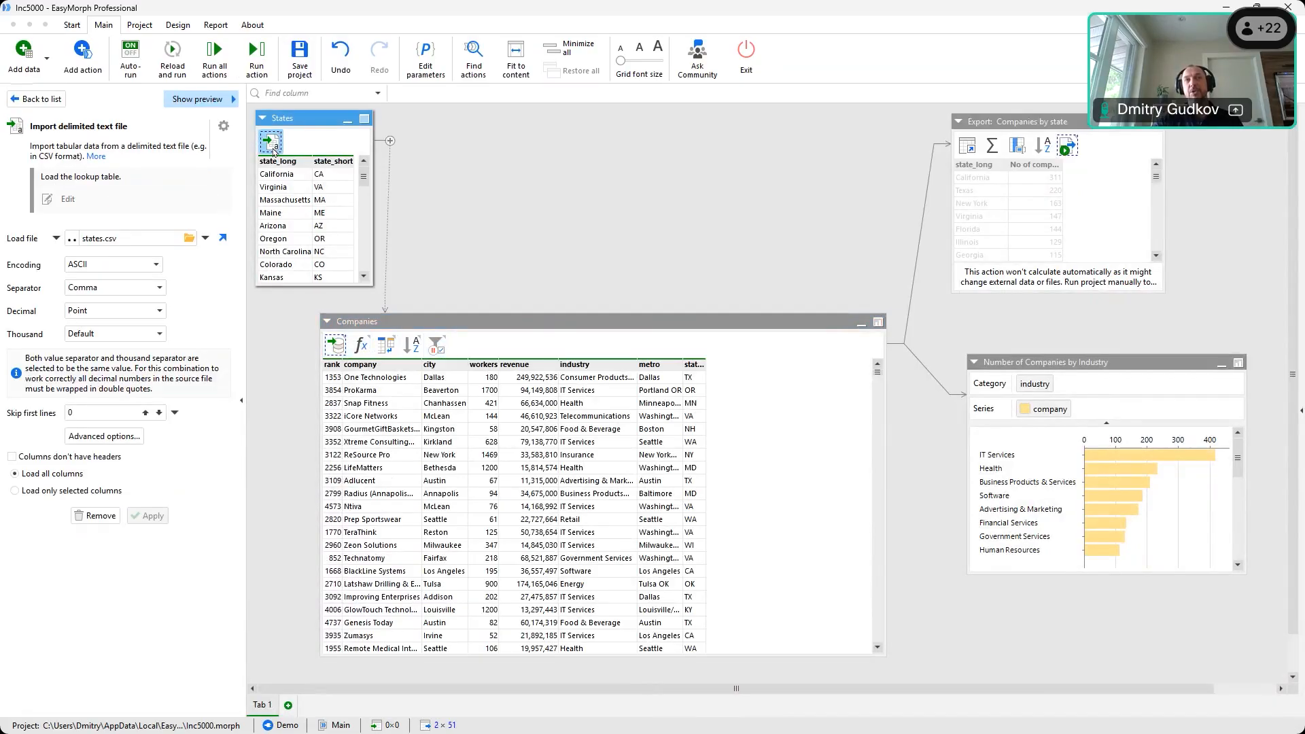
pyautogui.click(387, 350)
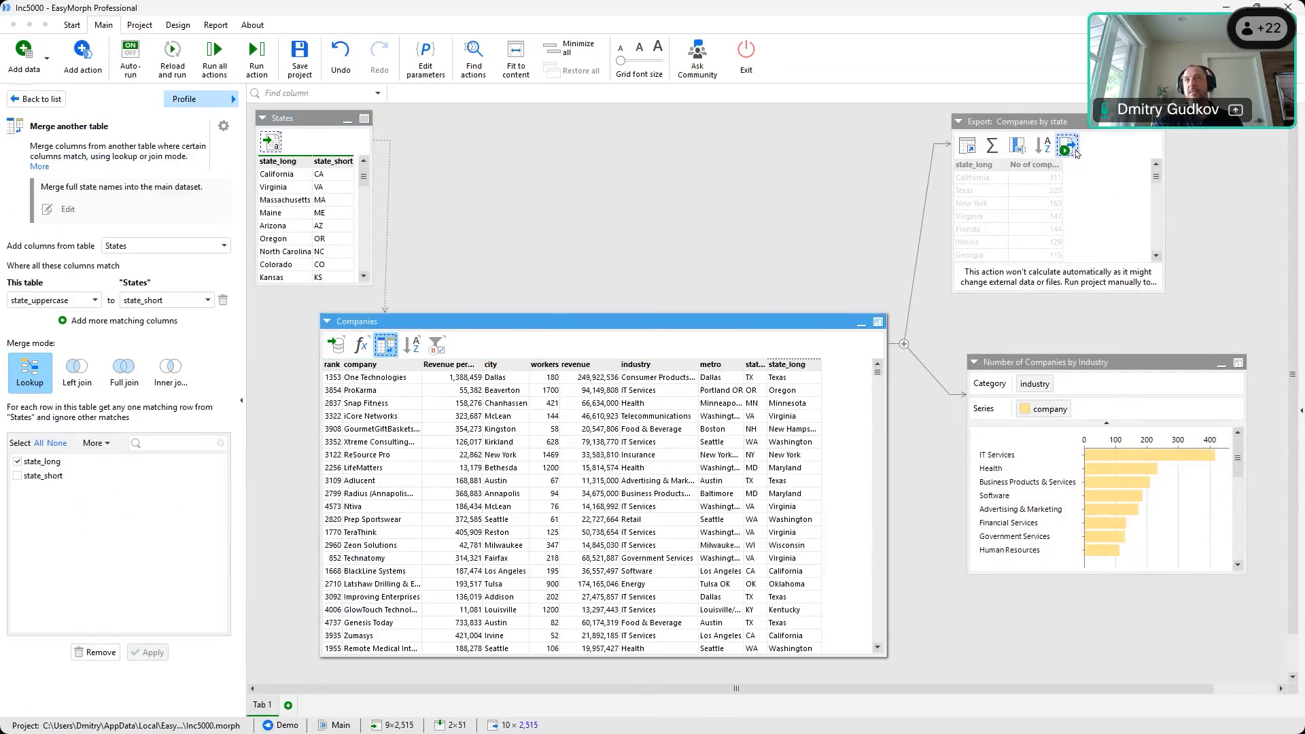
pyautogui.click(1067, 145)
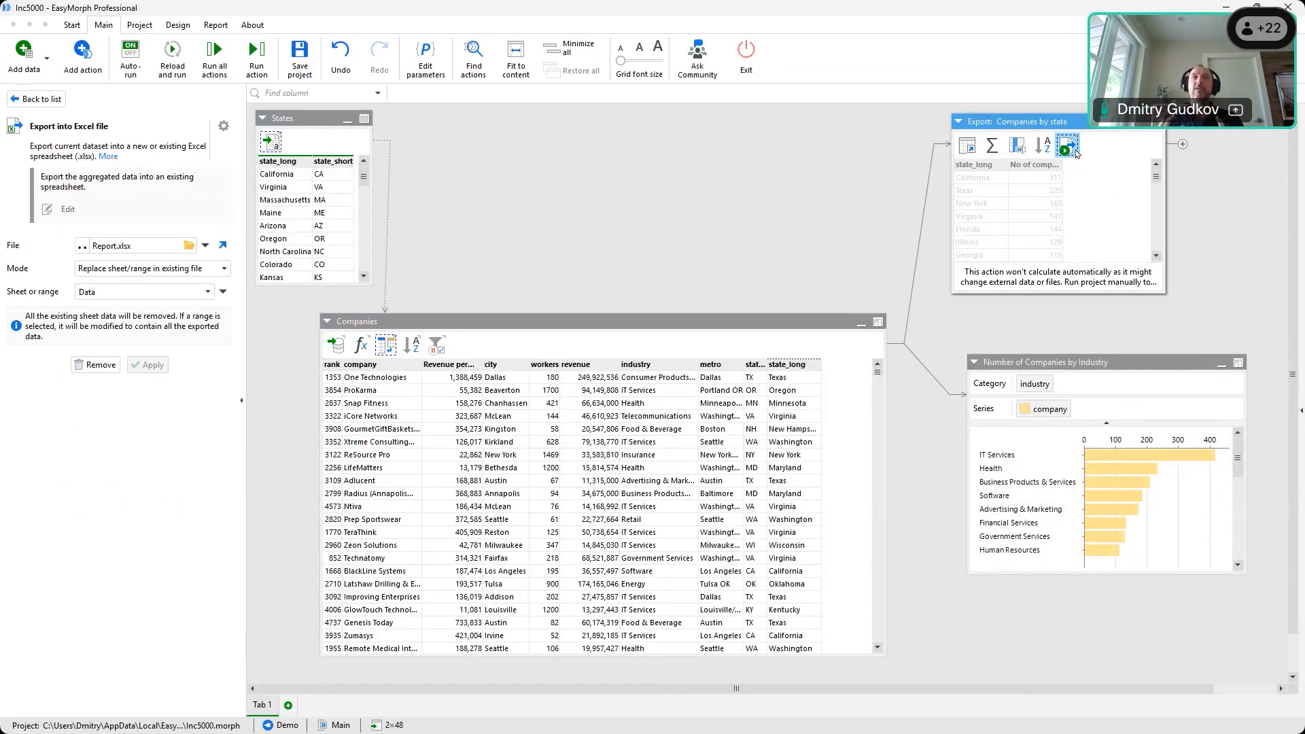
pyautogui.click(1289, 9)
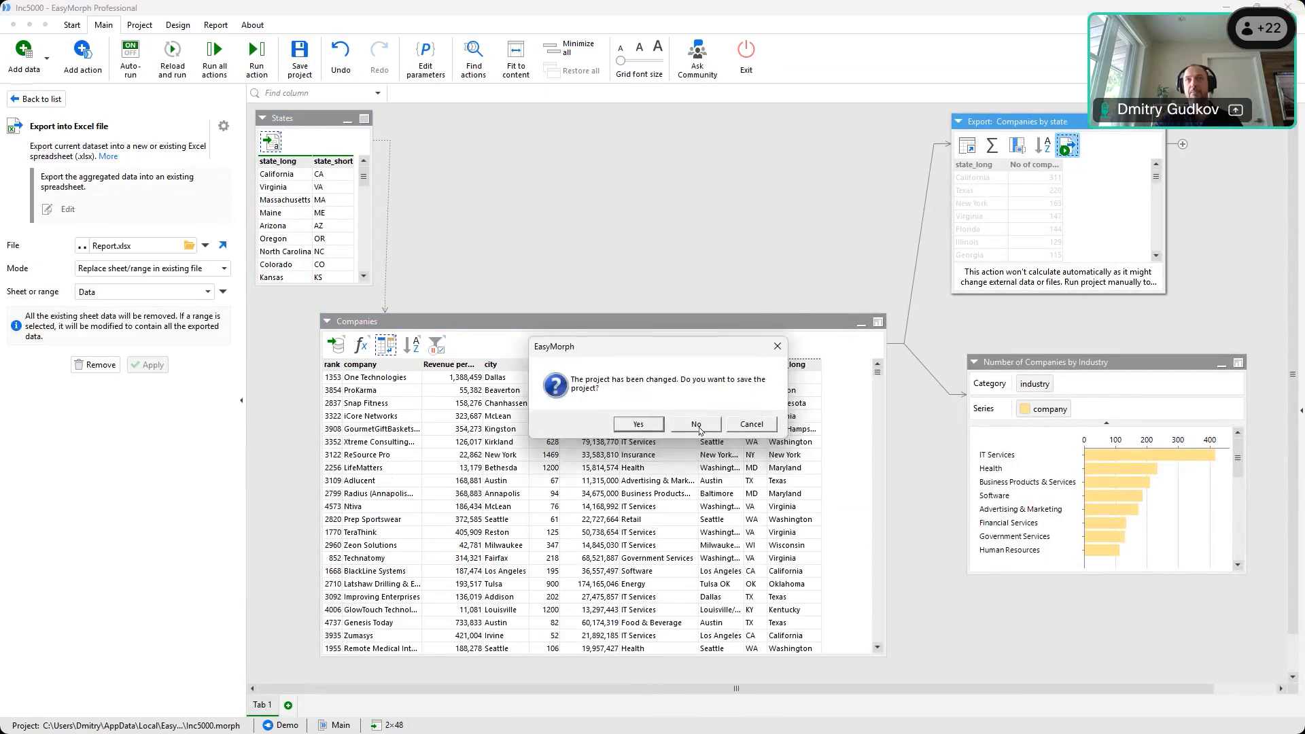
pyautogui.click(700, 426)
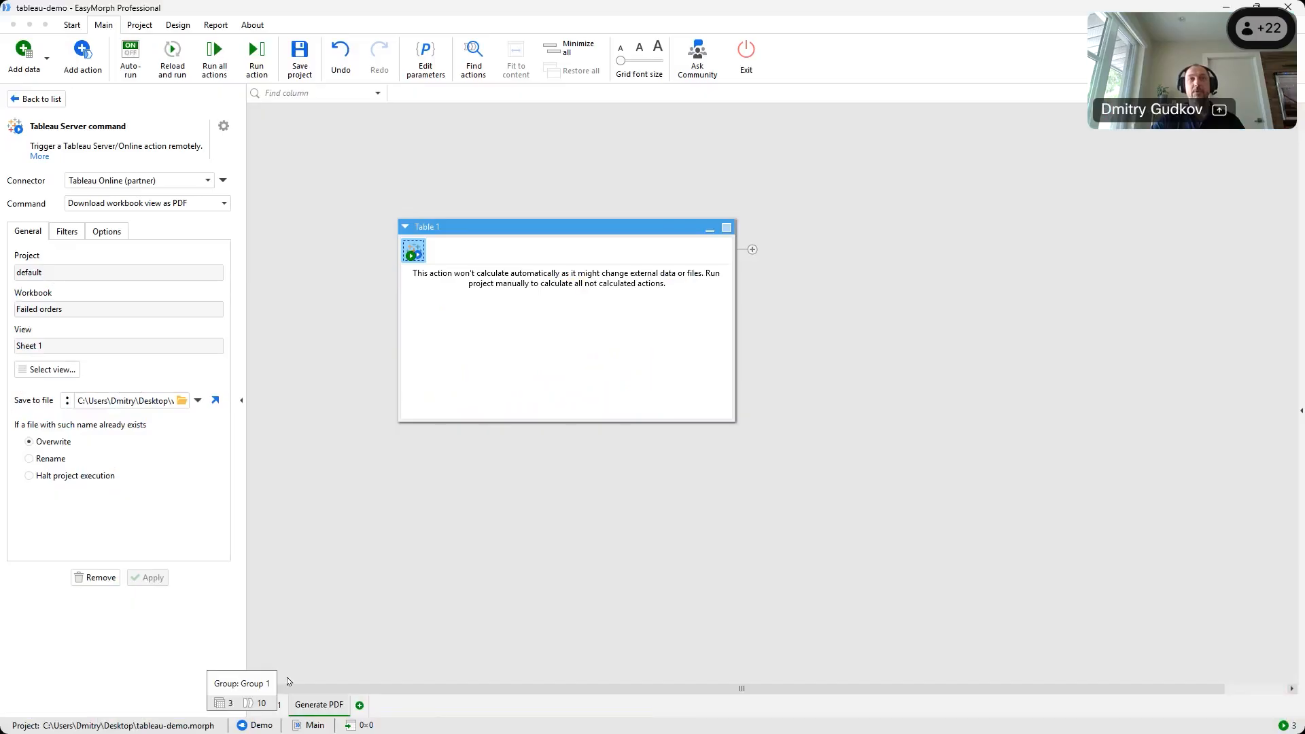
# In tableau-demo, open the Failed orders – source database import query in a maximized editor
pyautogui.click(266, 705)
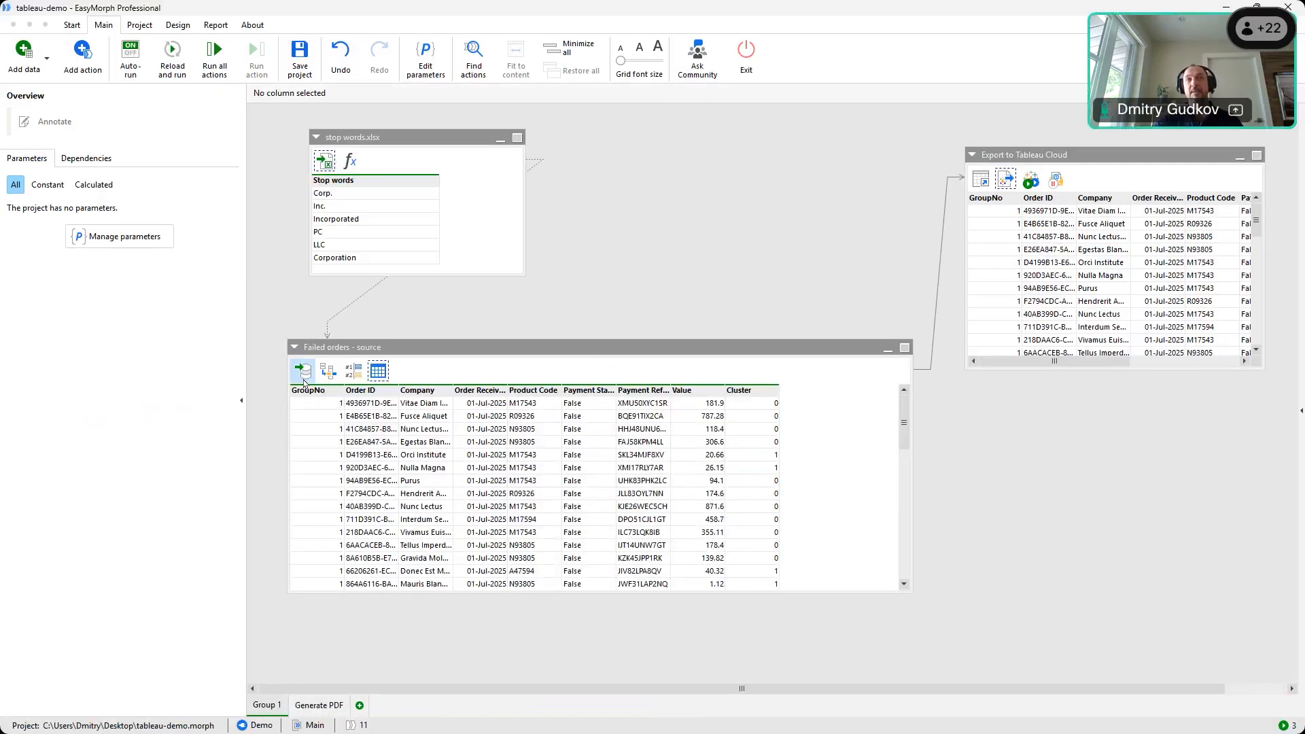
pyautogui.click(304, 375)
pyautogui.click(105, 188)
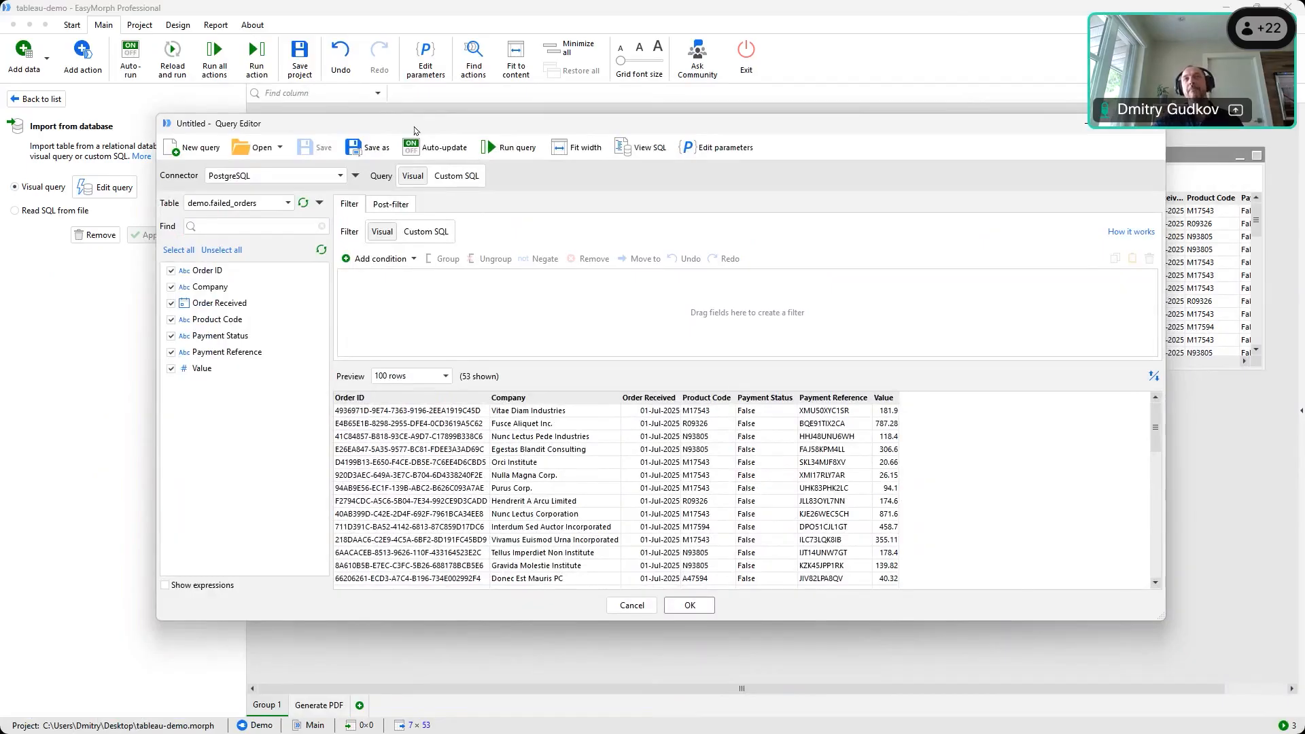
pyautogui.doubleClick(415, 130)
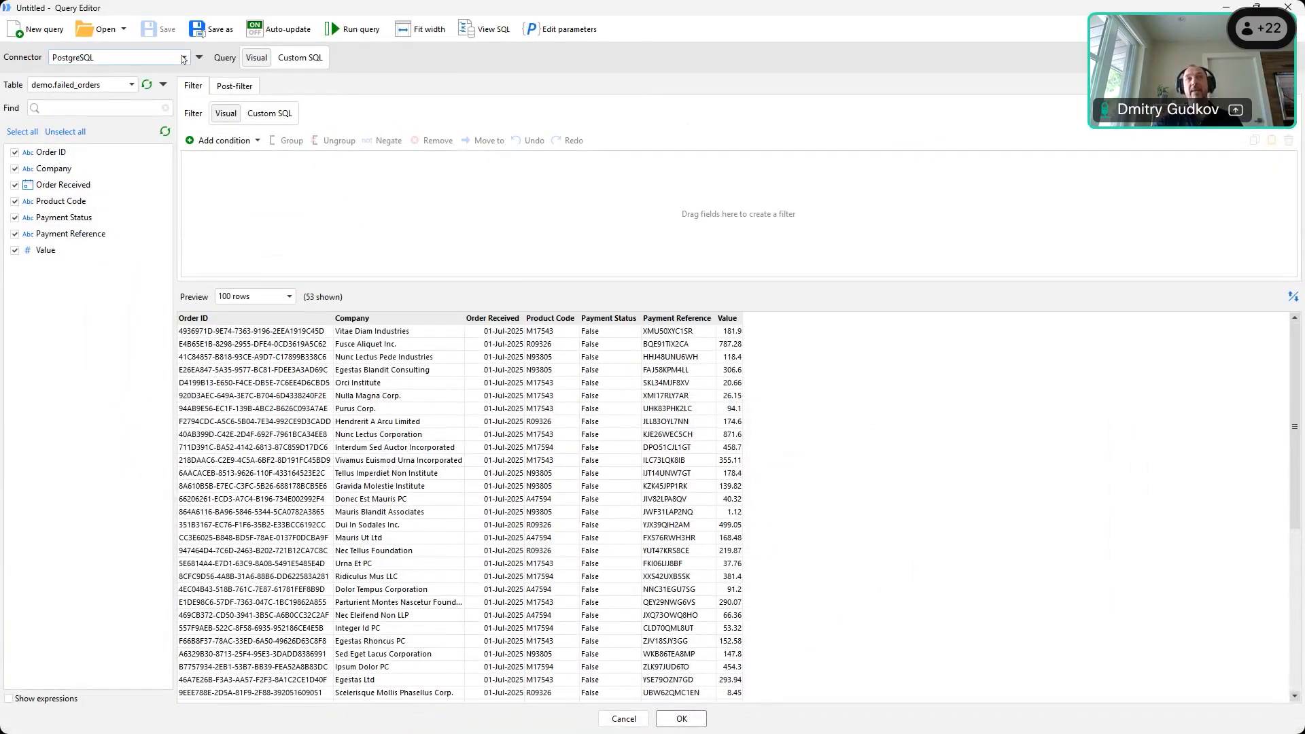
# Keep PostgreSQL and demo.failed_orders as the source, and start a Value Equals filter condition
pyautogui.click(185, 59)
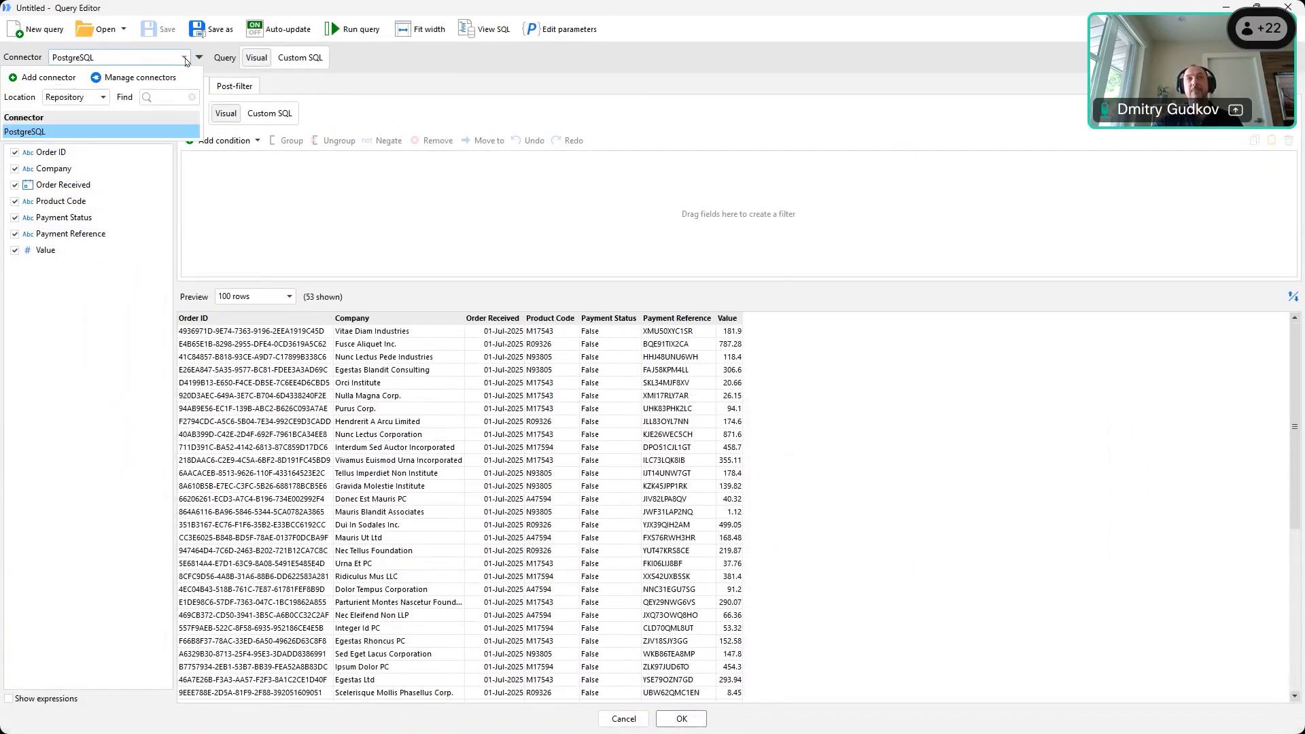
pyautogui.click(39, 132)
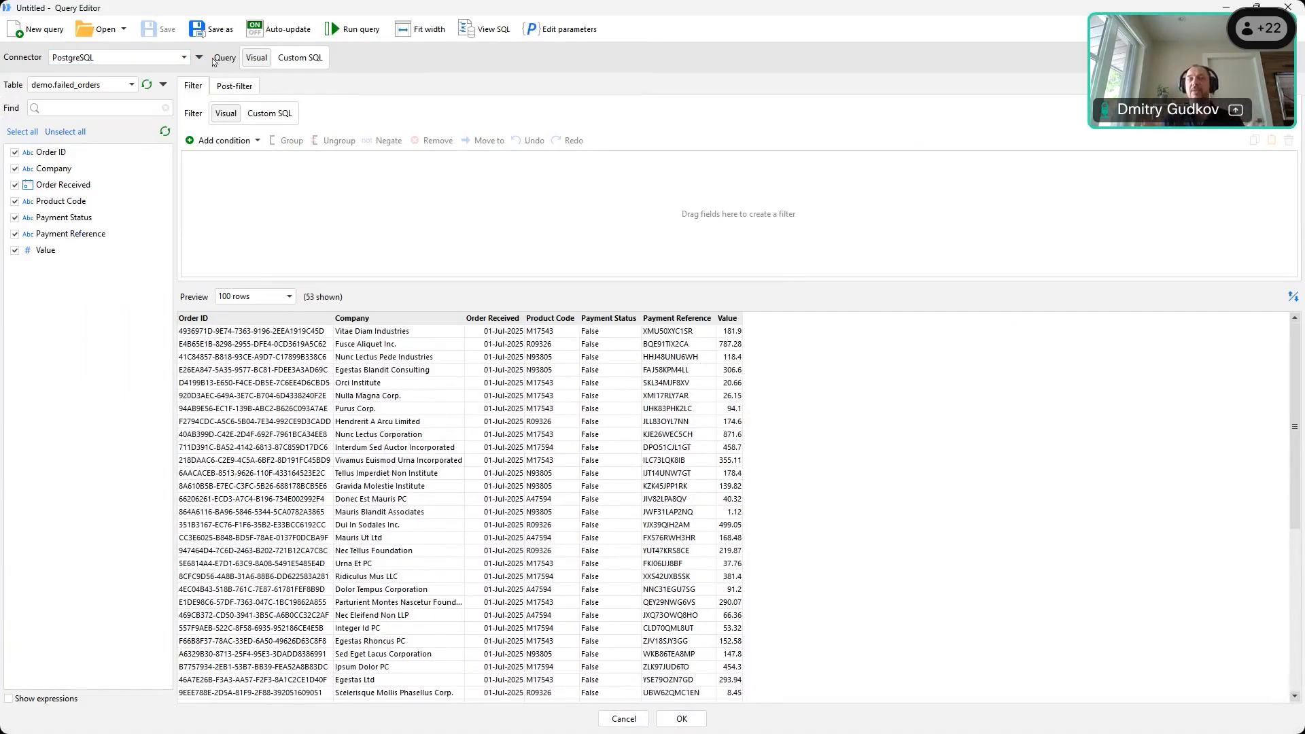
pyautogui.click(71, 84)
pyautogui.click(72, 88)
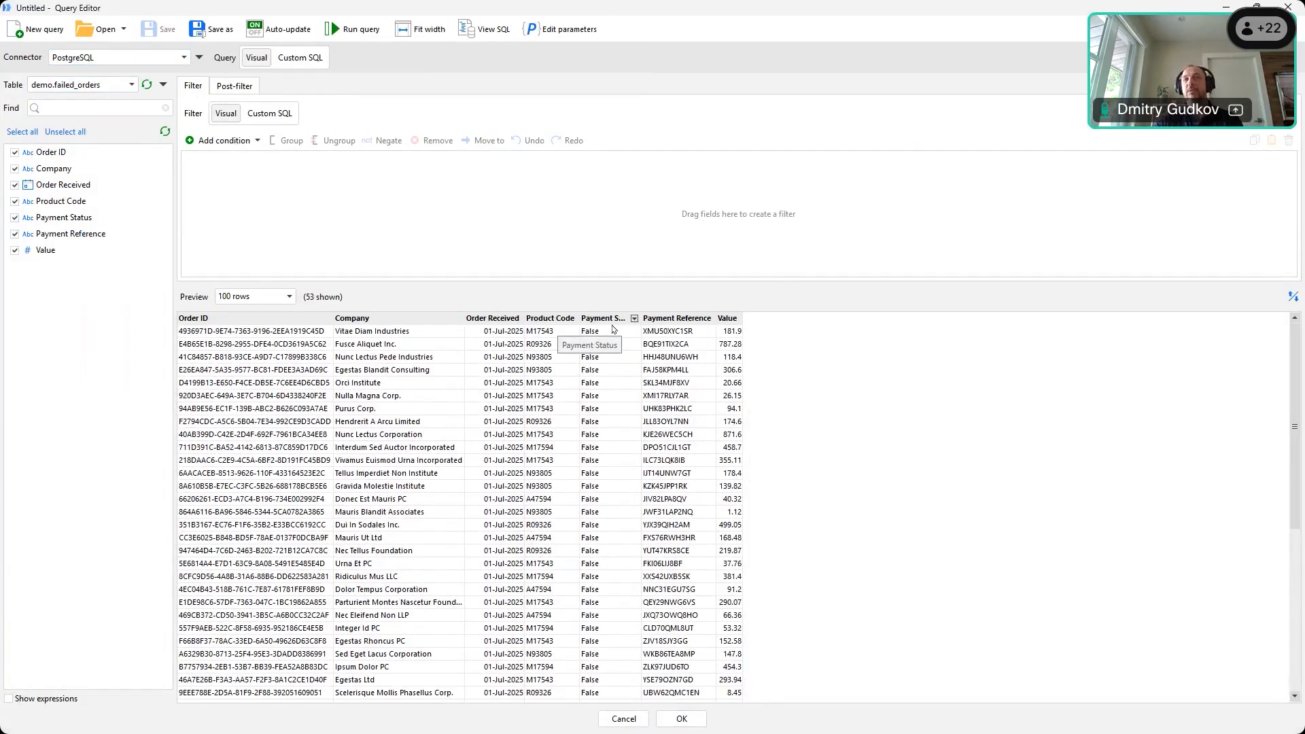
pyautogui.moveTo(727, 320); pyautogui.dragTo(696, 227)
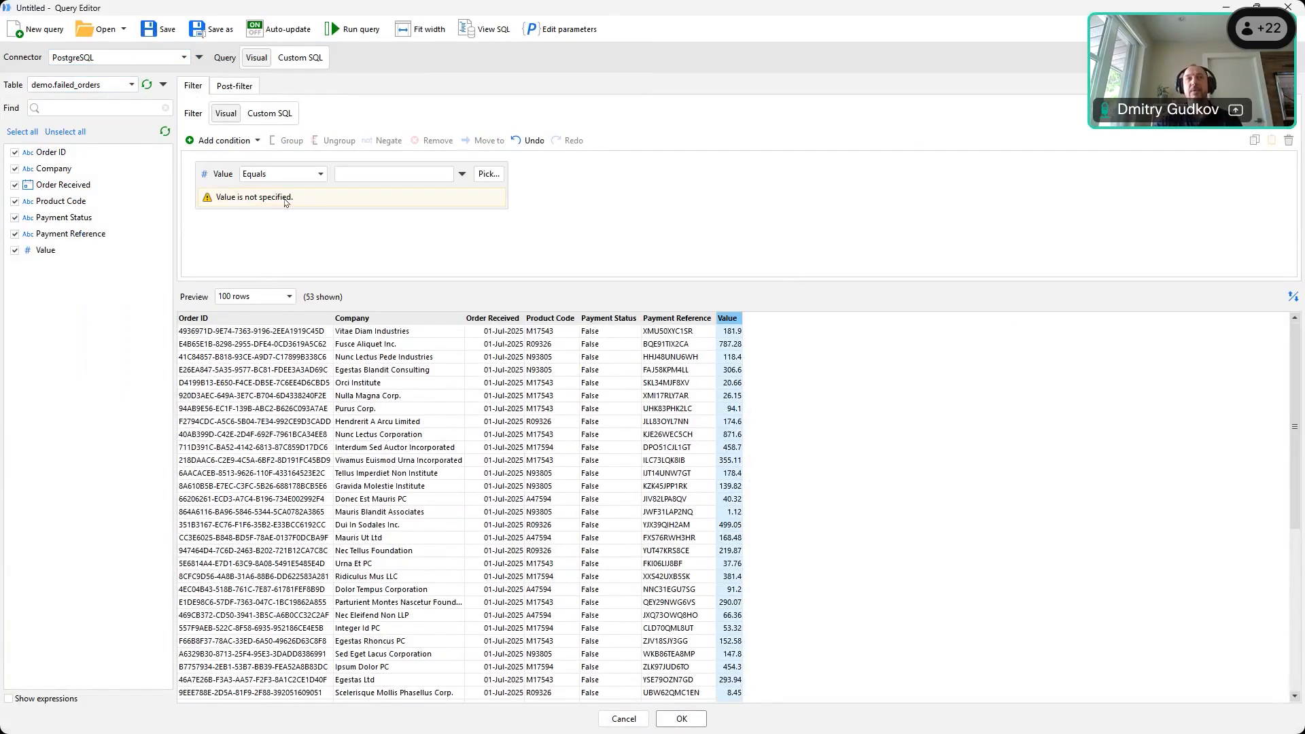
# Change the Value condition to greater than 100, previewing 36 matching rows
pyautogui.click(282, 174)
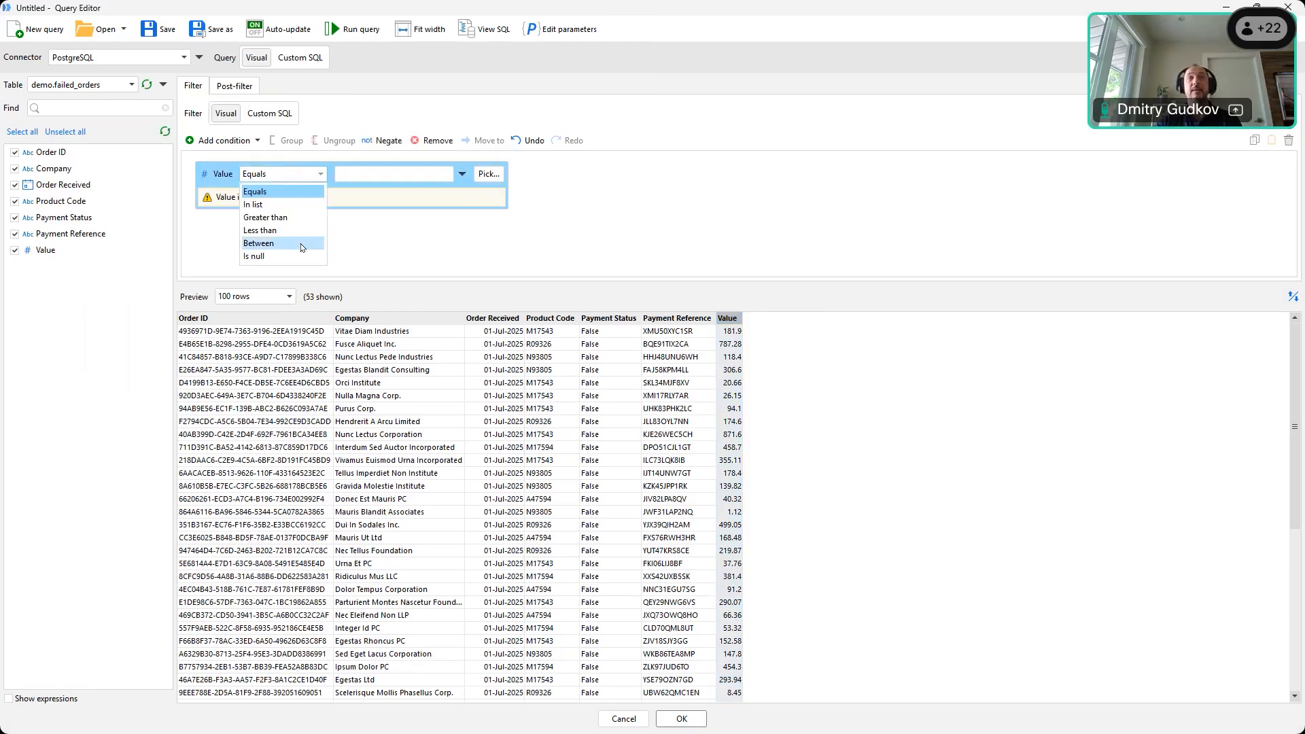
pyautogui.click(302, 217)
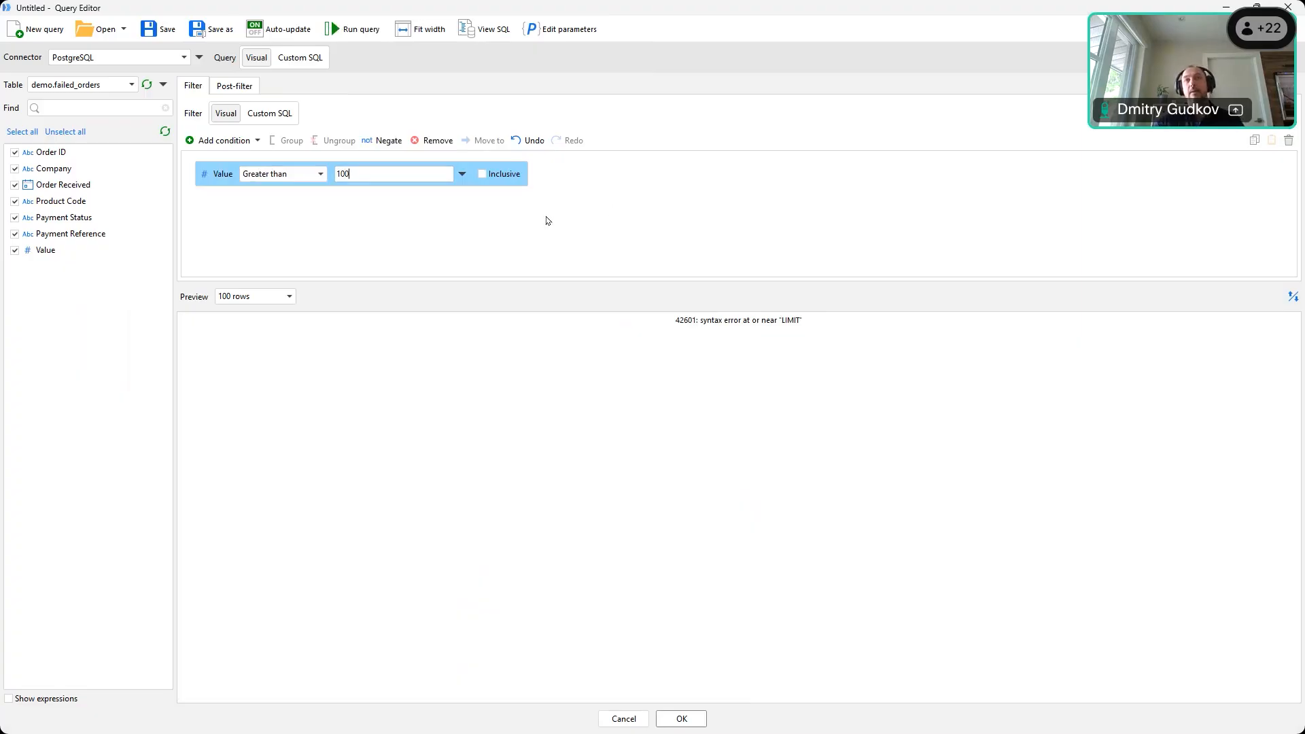
pyautogui.click(533, 236)
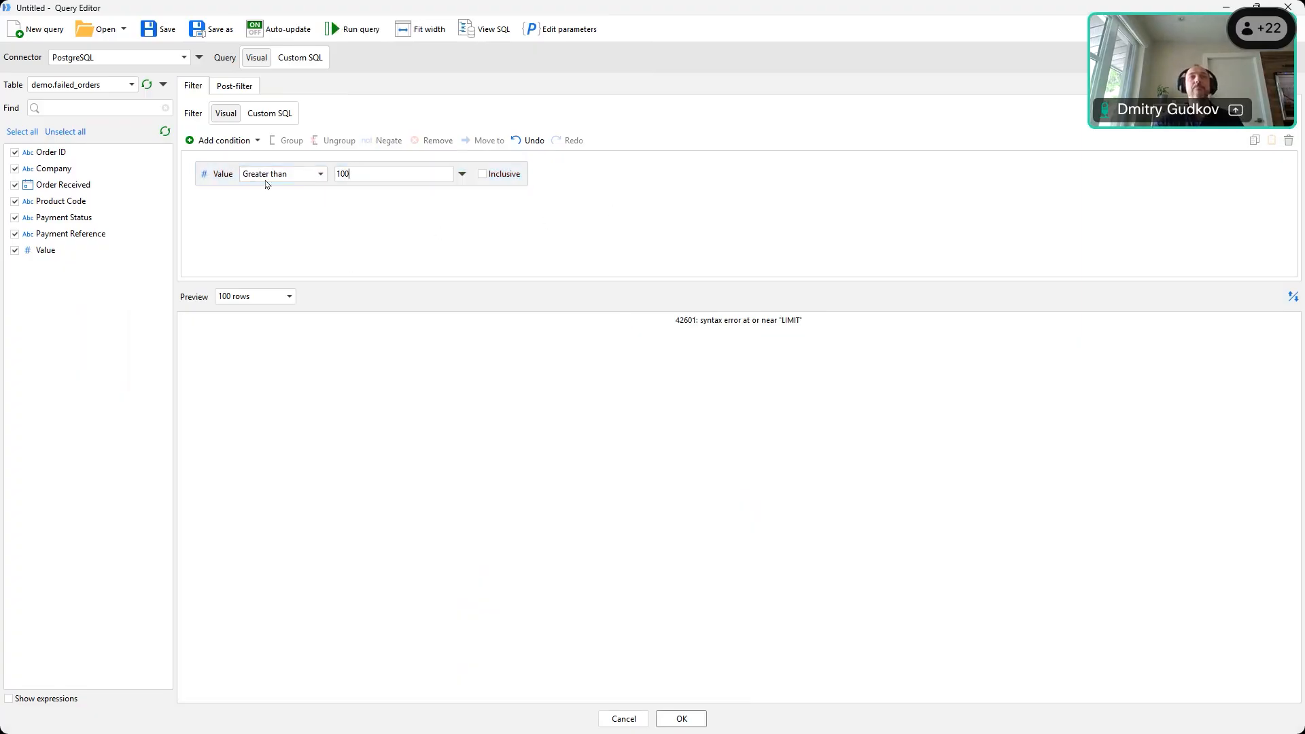
pyautogui.click(423, 176)
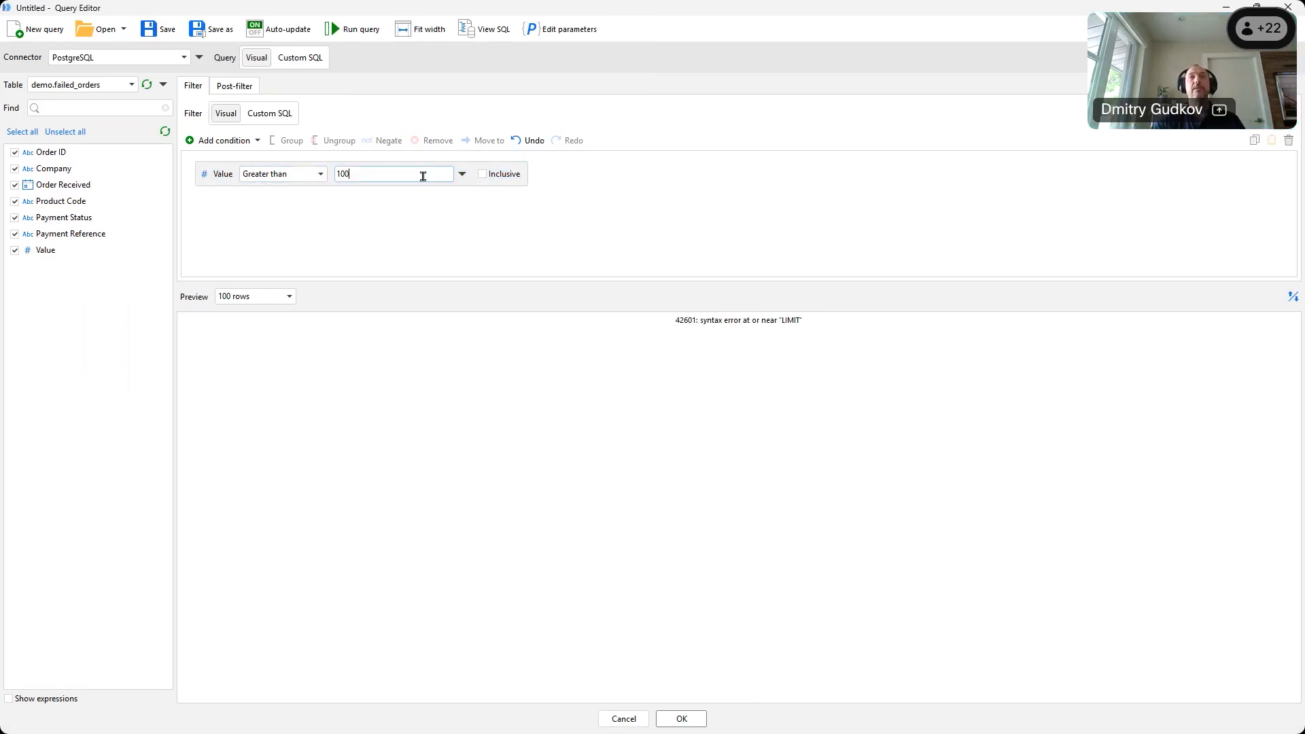
pyautogui.rightClick(221, 175)
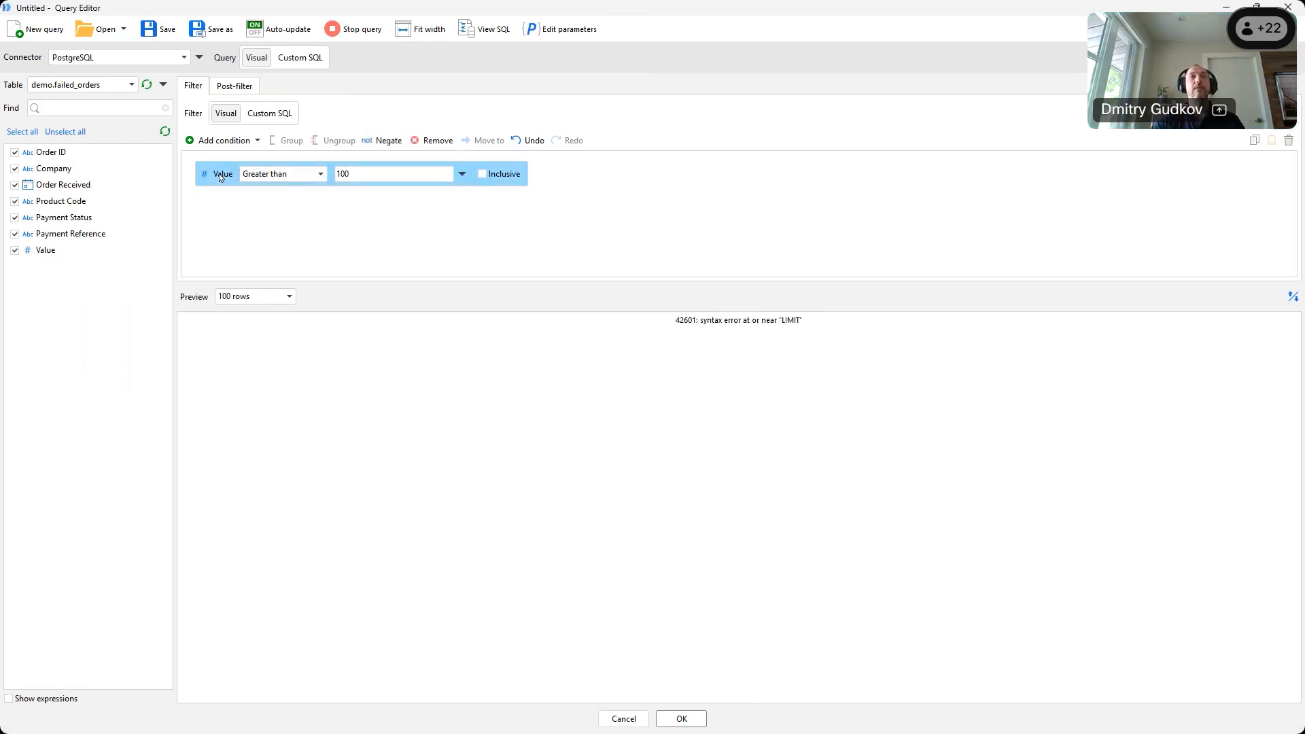
pyautogui.click(518, 225)
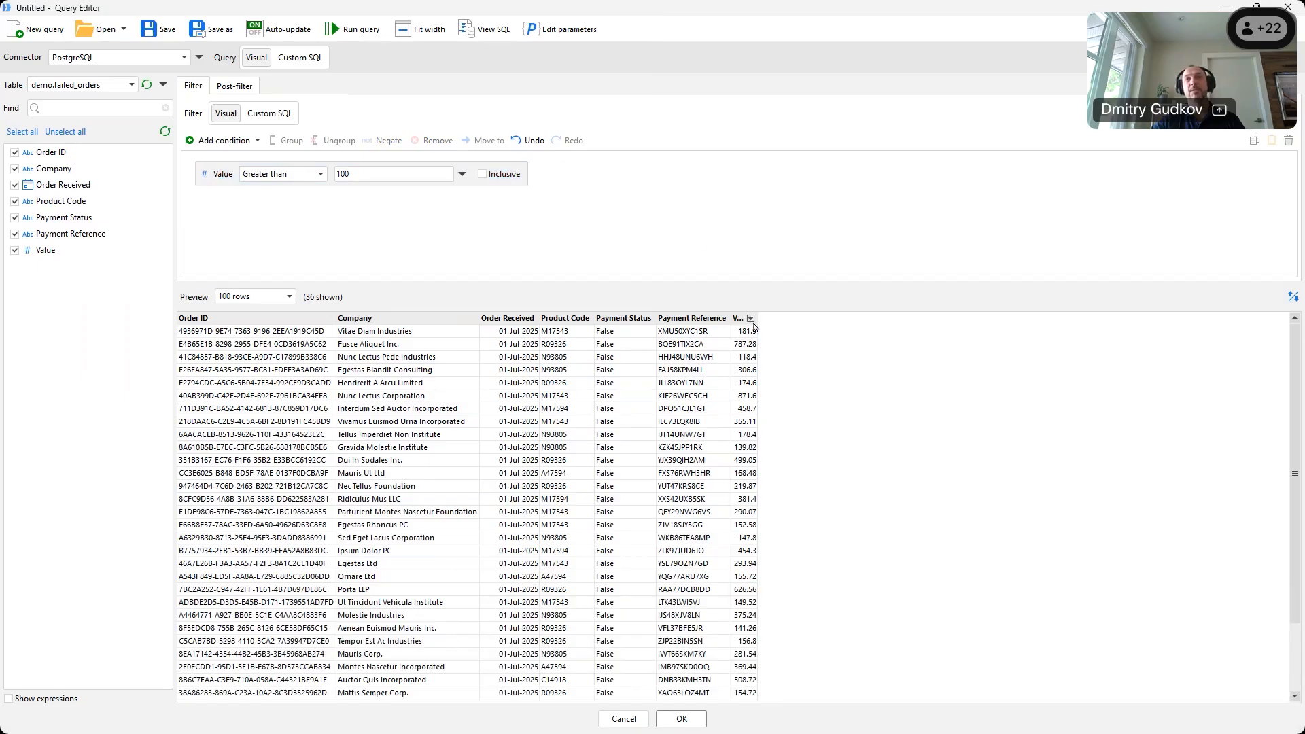
pyautogui.moveTo(781, 319); pyautogui.dragTo(780, 320)
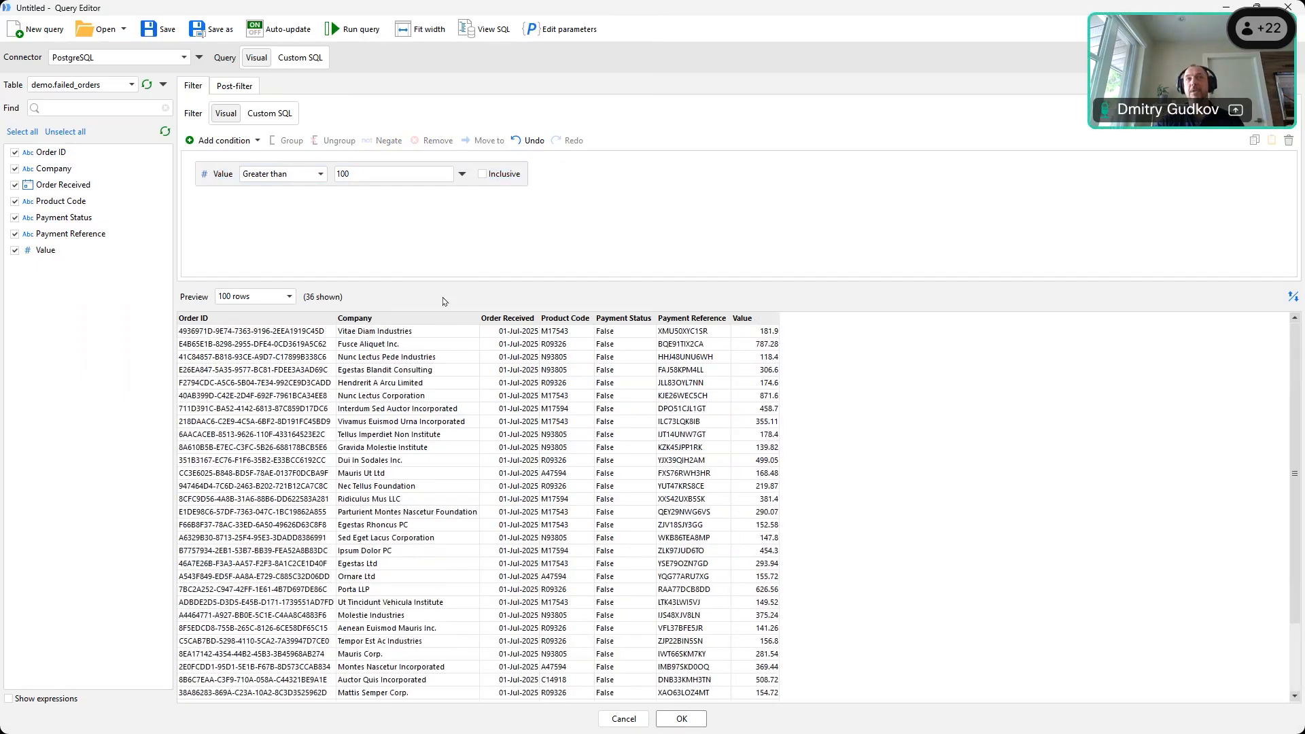
# Add then remove a Company condition, and close the query editor without applying the filter
pyautogui.moveTo(417, 321); pyautogui.dragTo(411, 252)
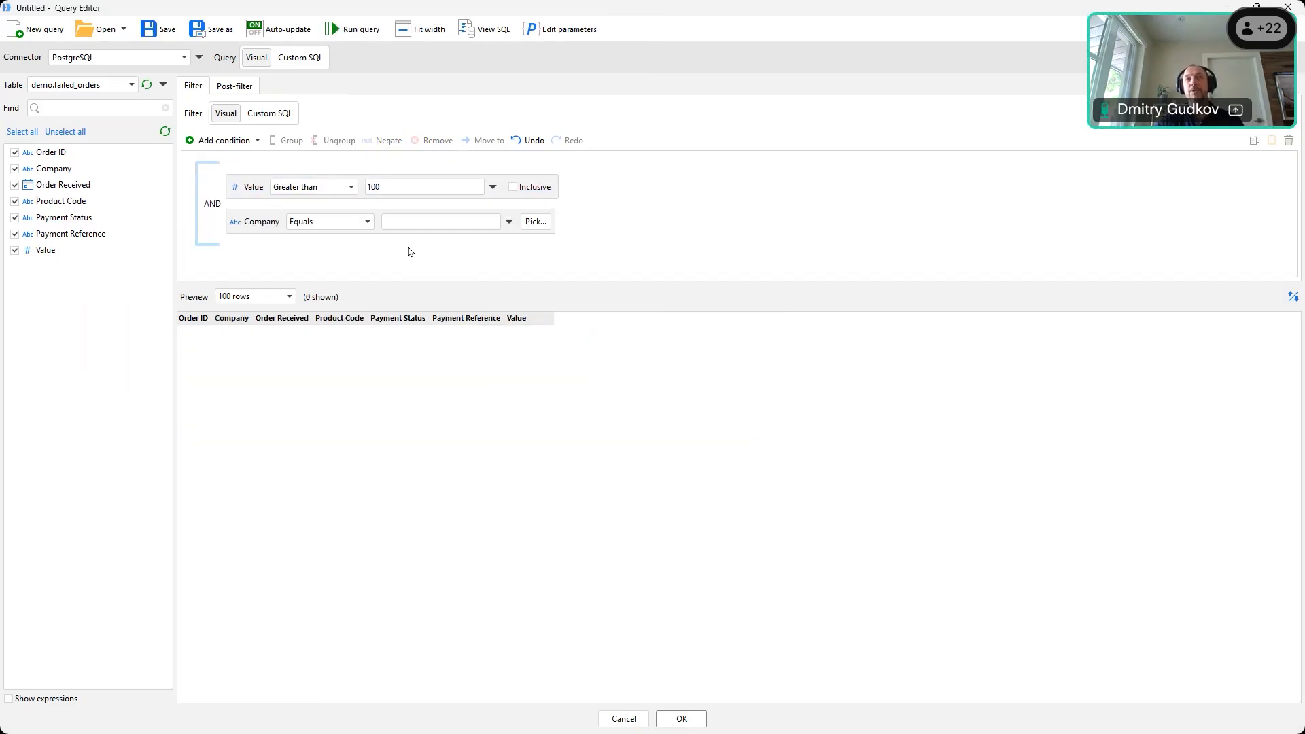
pyautogui.rightClick(251, 229)
pyautogui.click(235, 265)
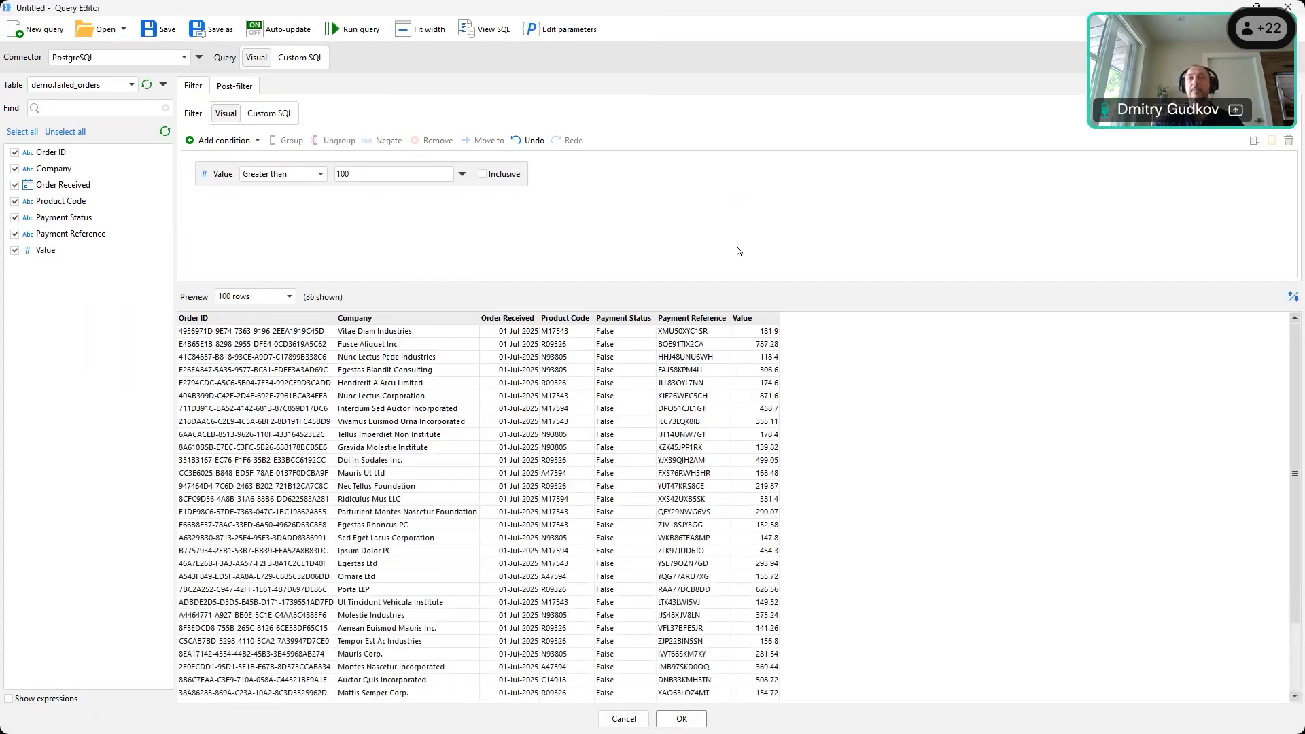
pyautogui.click(1288, 8)
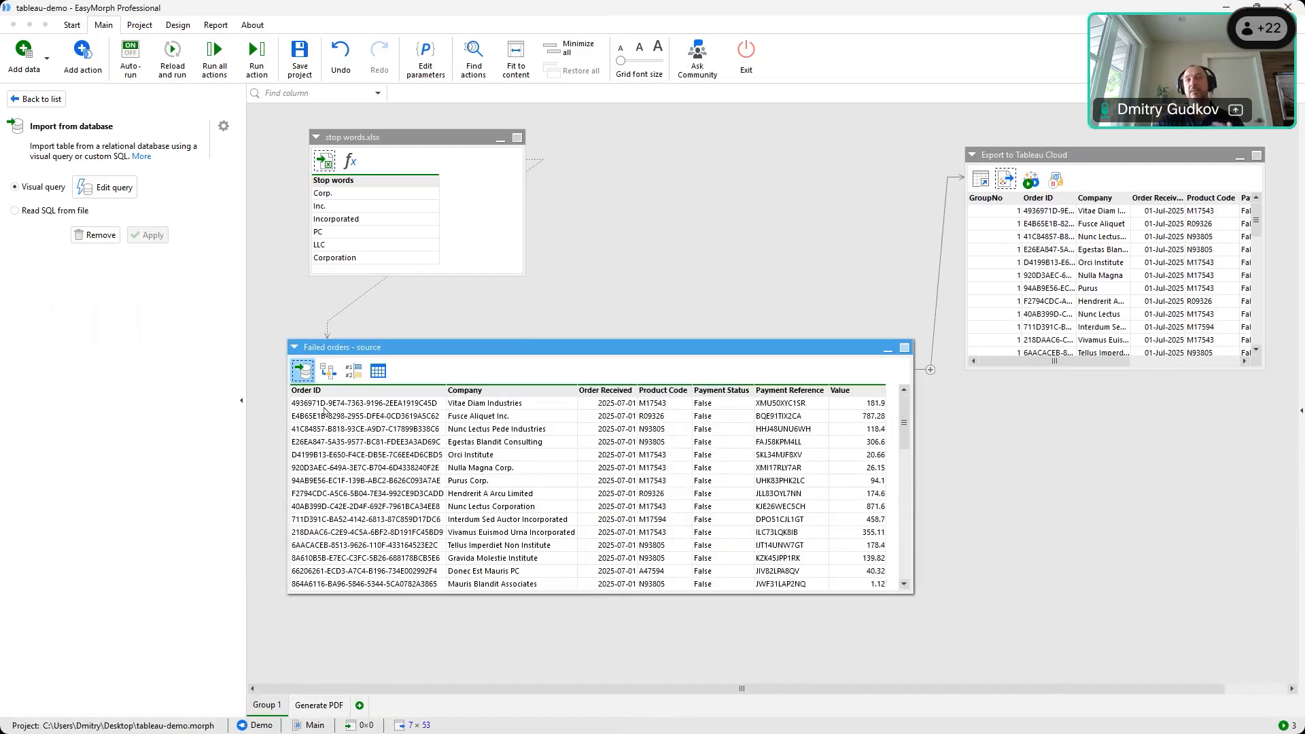
# Scroll through the Add action catalog to review the available actions
pyautogui.moveTo(905, 419)
pyautogui.mouseDown()
pyautogui.moveTo(906, 434)
pyautogui.moveTo(910, 408)
pyautogui.mouseUp()
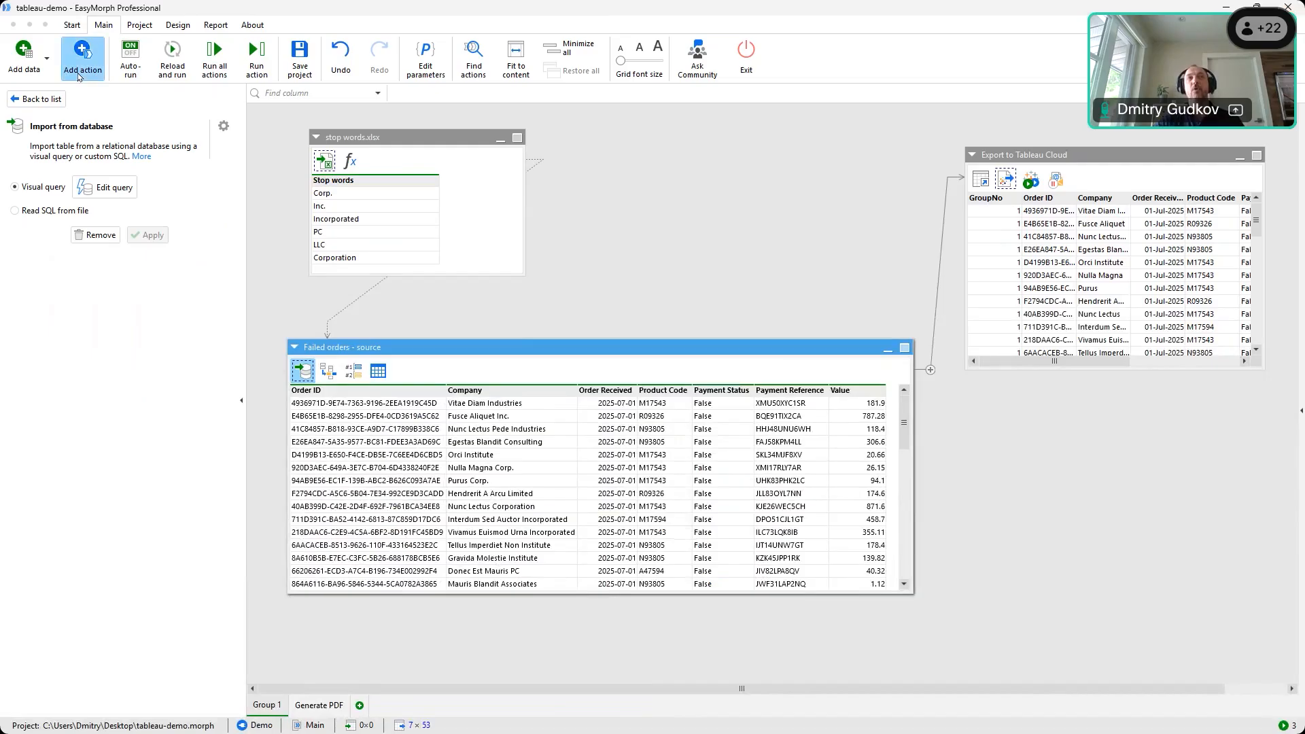
pyautogui.click(82, 54)
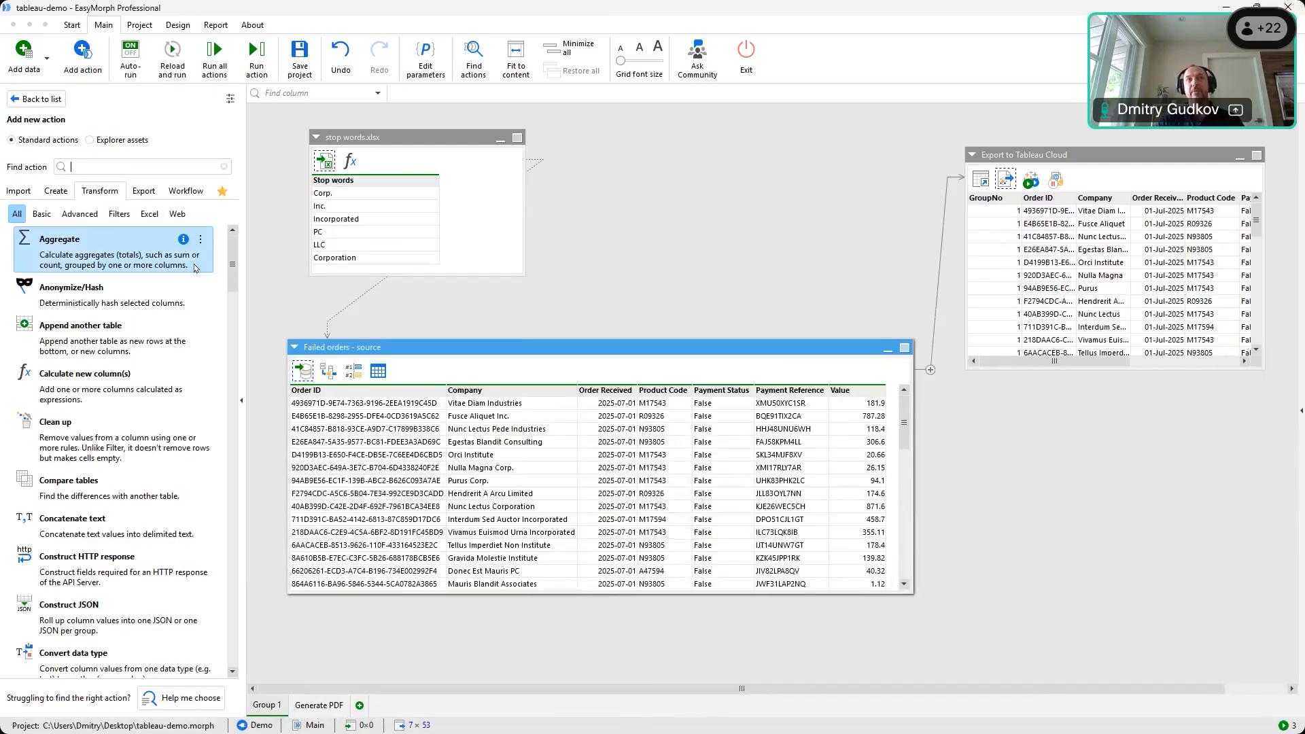
pyautogui.moveTo(233, 254); pyautogui.dragTo(244, 355)
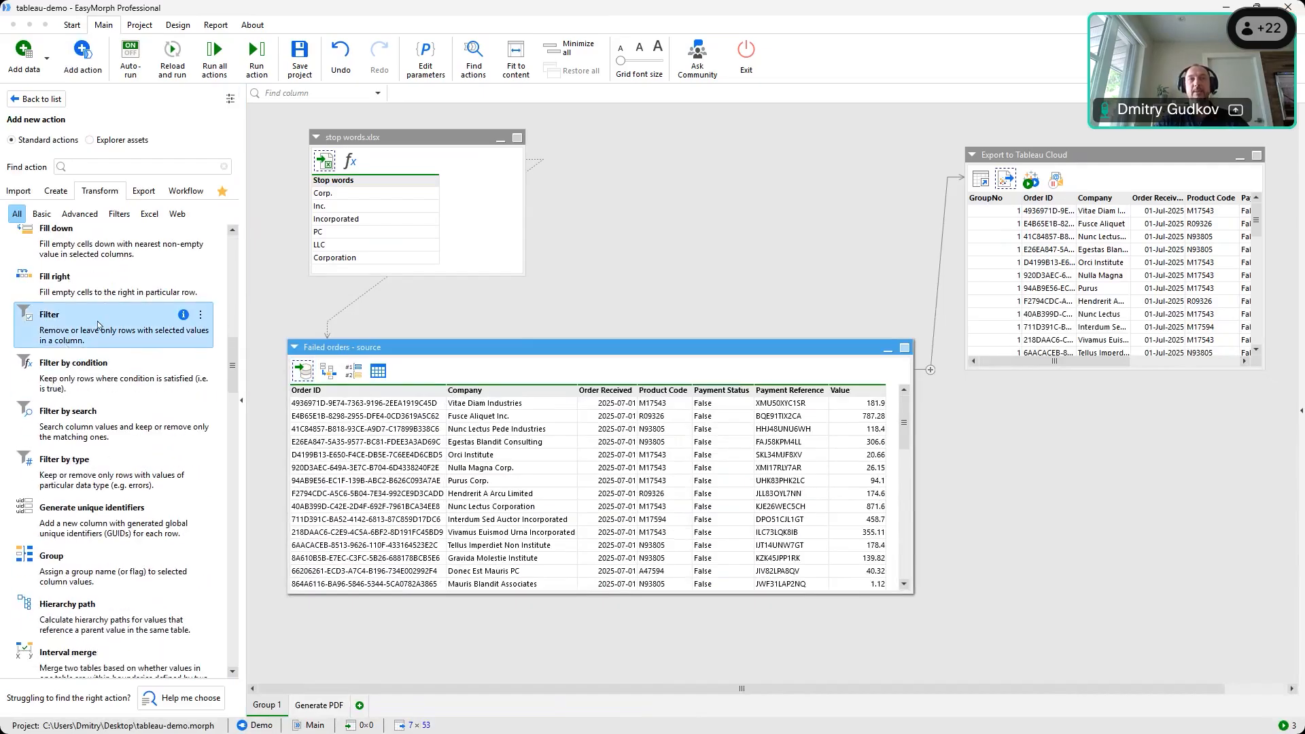
pyautogui.scroll(-3, 99, 350)
pyautogui.scroll(8, 99, 350)
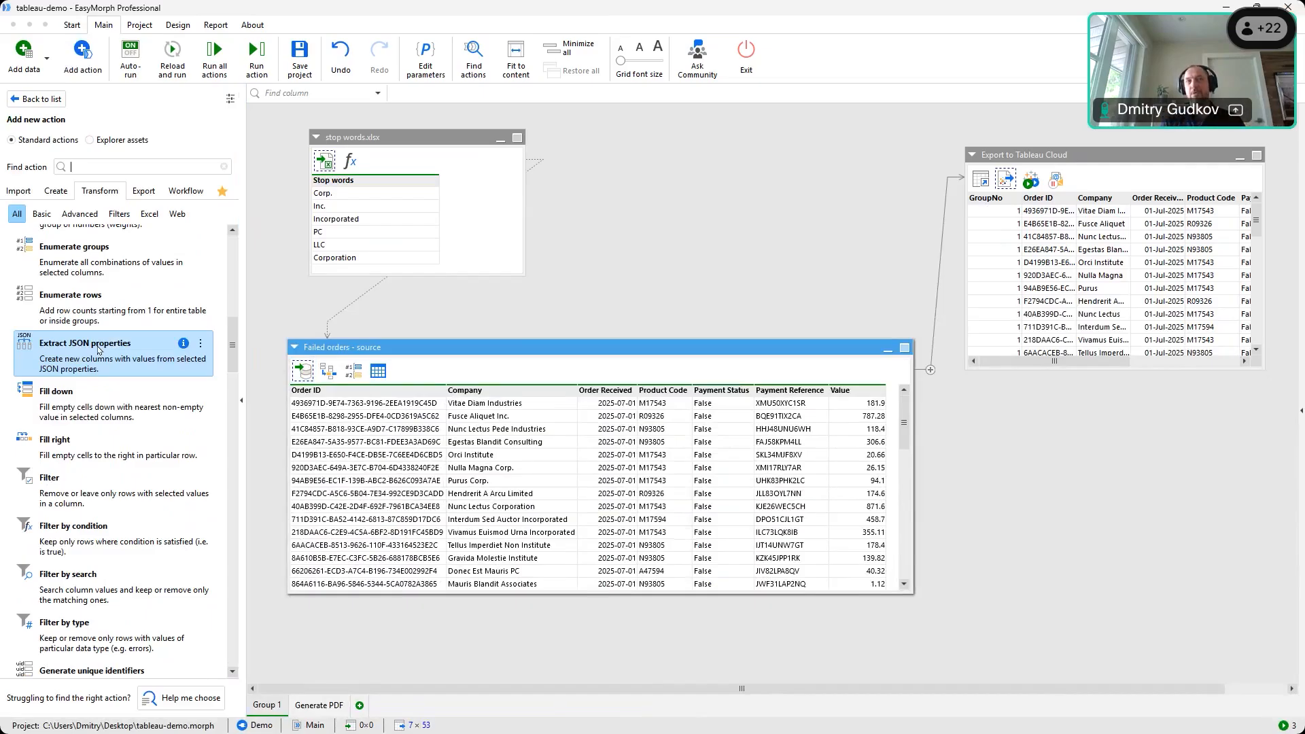
pyautogui.scroll(-2, 102, 360)
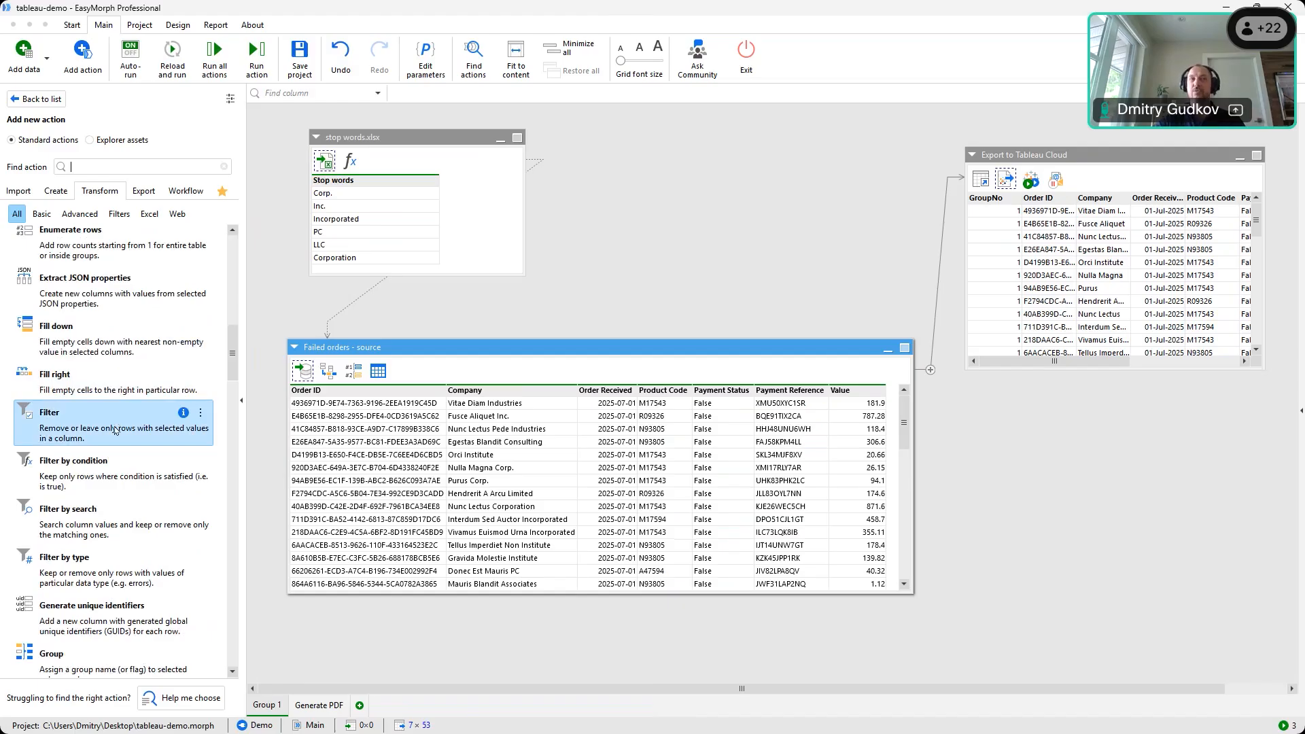
pyautogui.scroll(-5, 120, 469)
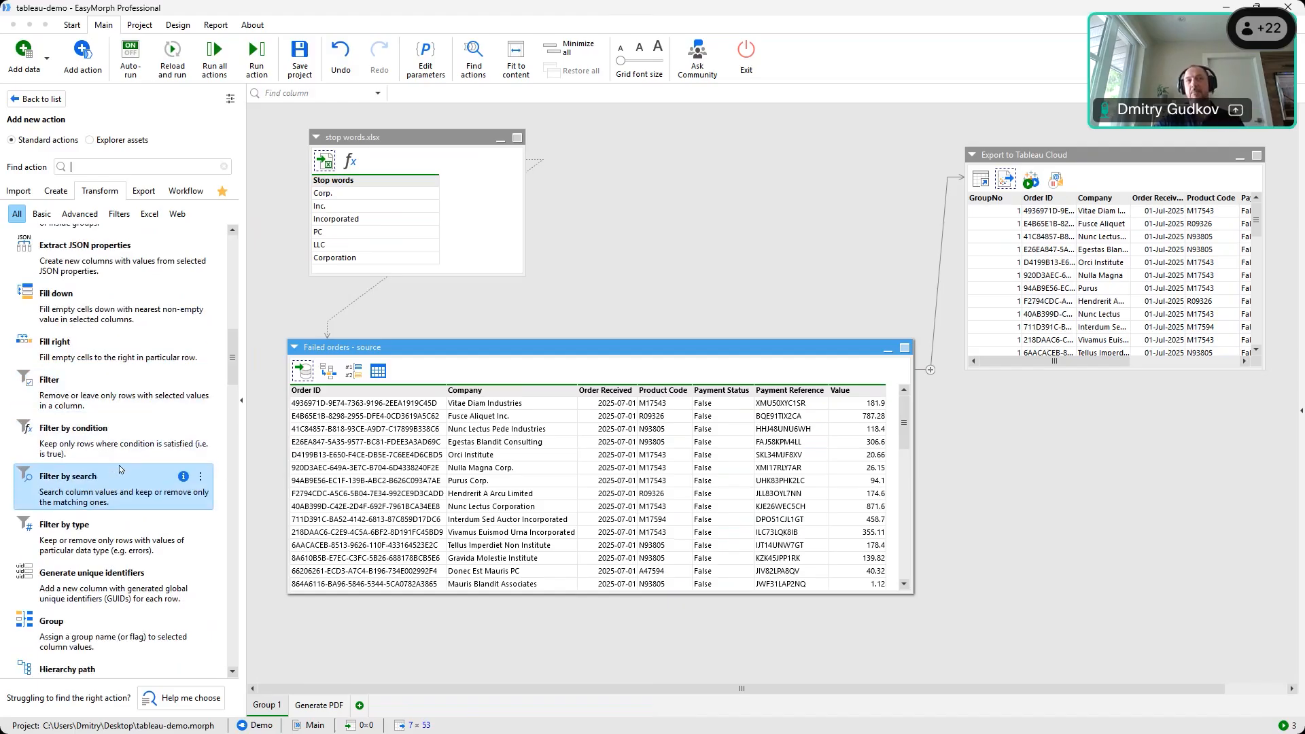
pyautogui.scroll(-6, 120, 469)
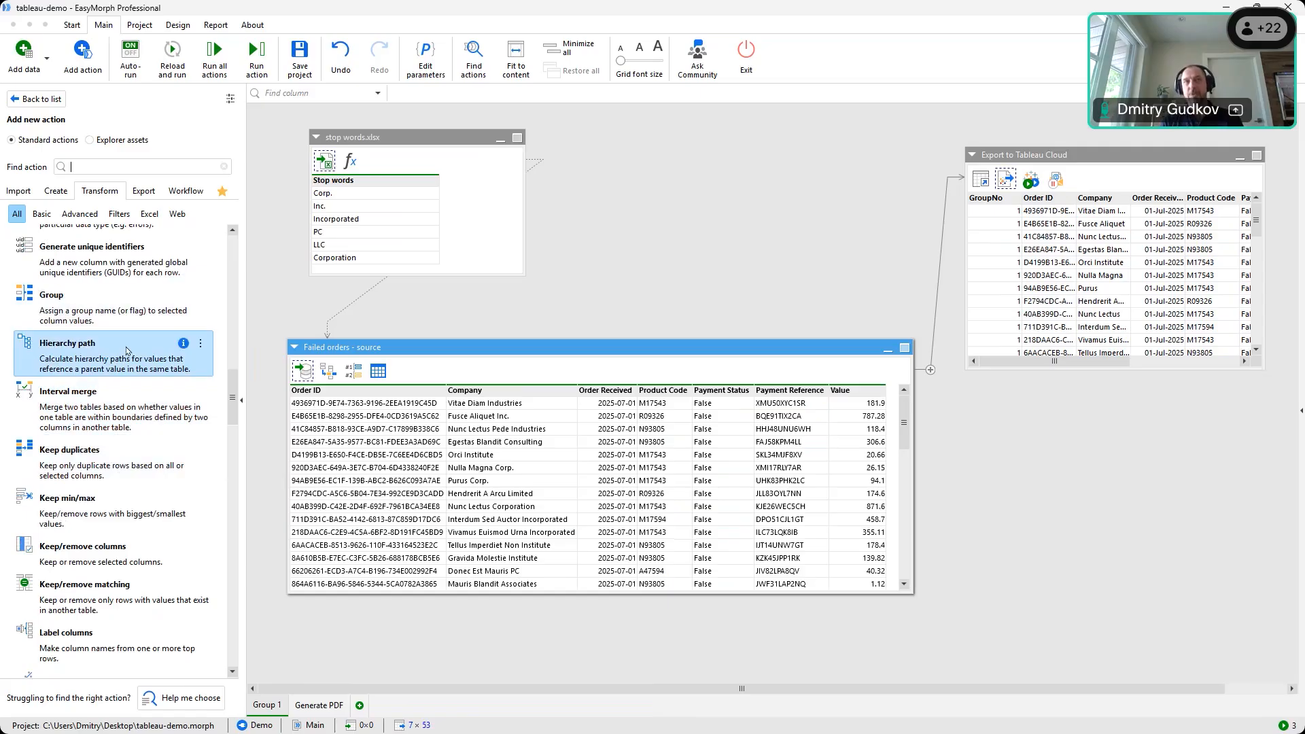
pyautogui.scroll(-2, 126, 400)
pyautogui.scroll(-3, 127, 400)
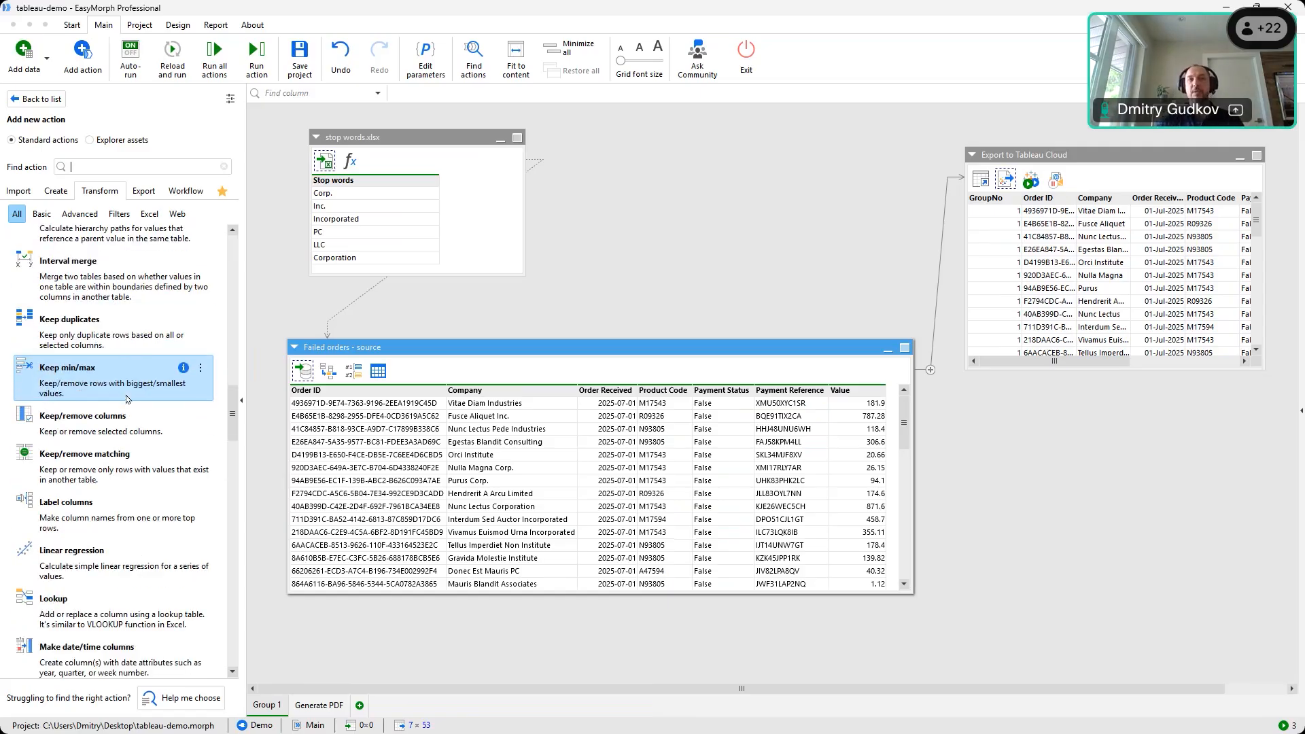
pyautogui.scroll(-4, 138, 413)
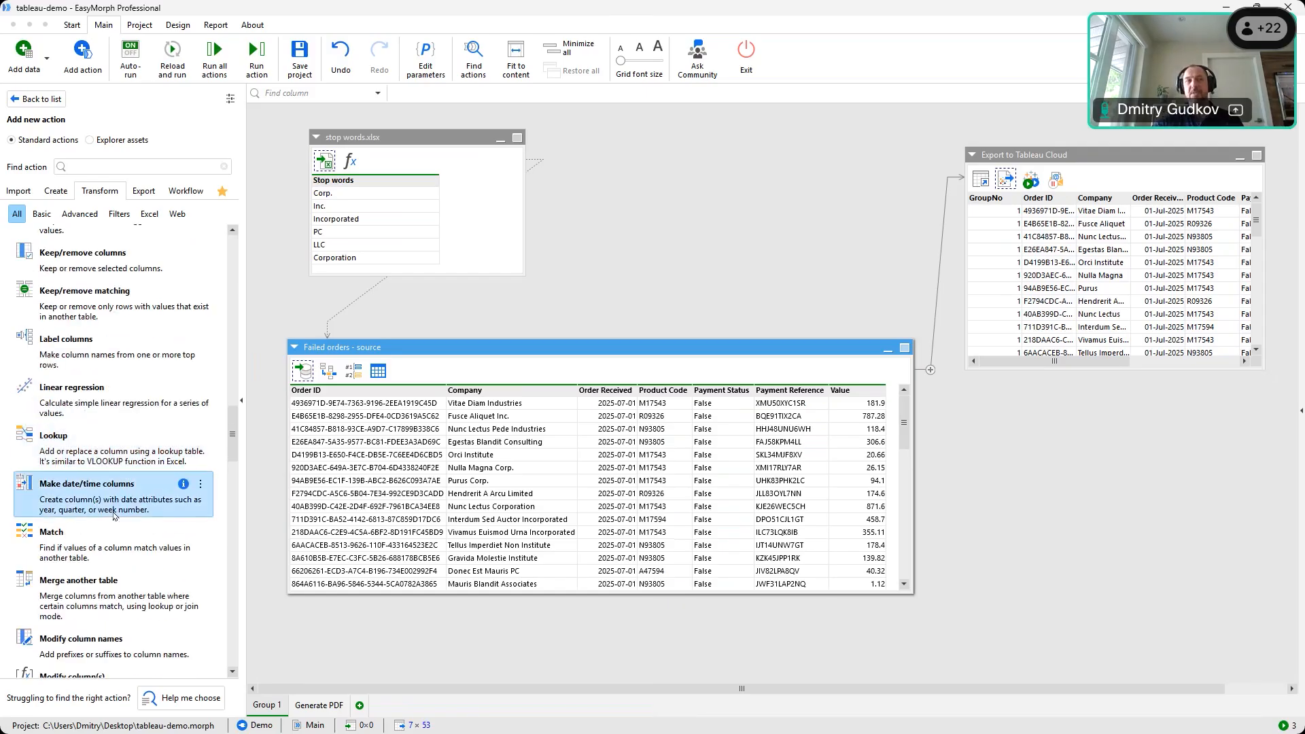
pyautogui.scroll(-18, 115, 516)
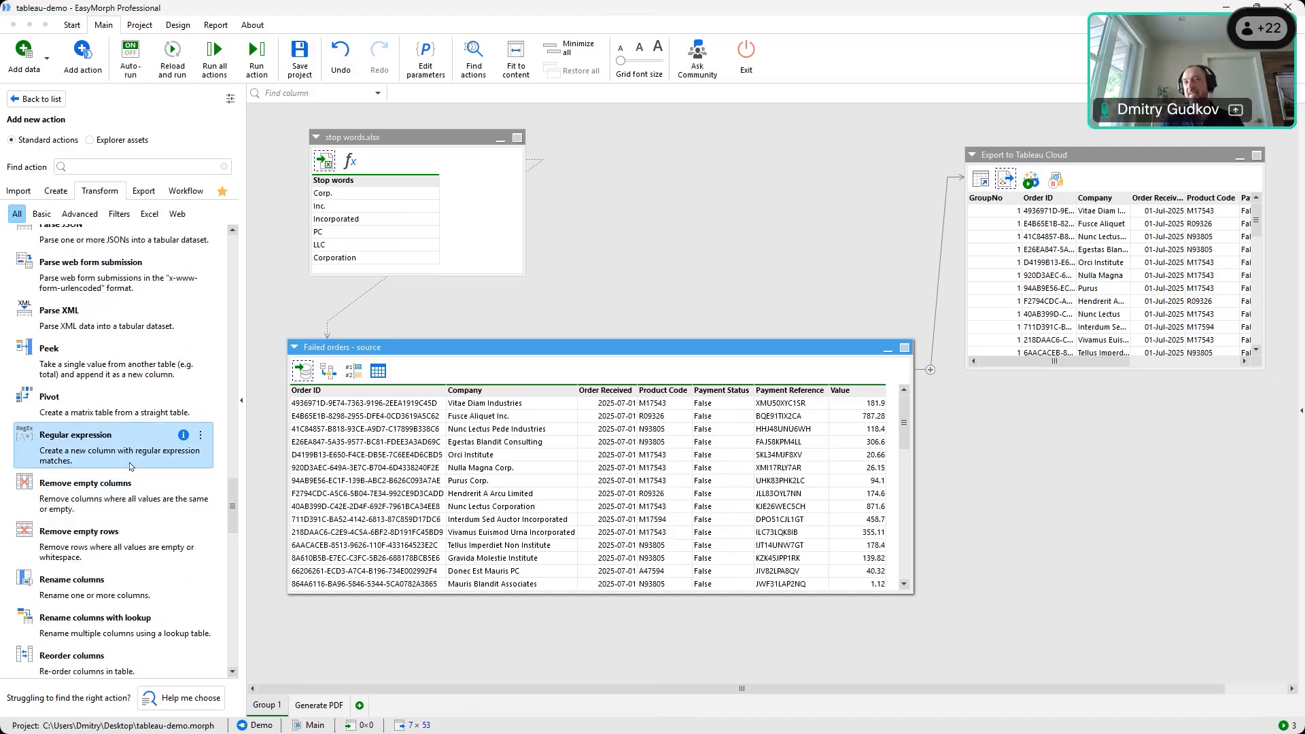
pyautogui.scroll(-8, 129, 462)
pyautogui.scroll(-6, 126, 469)
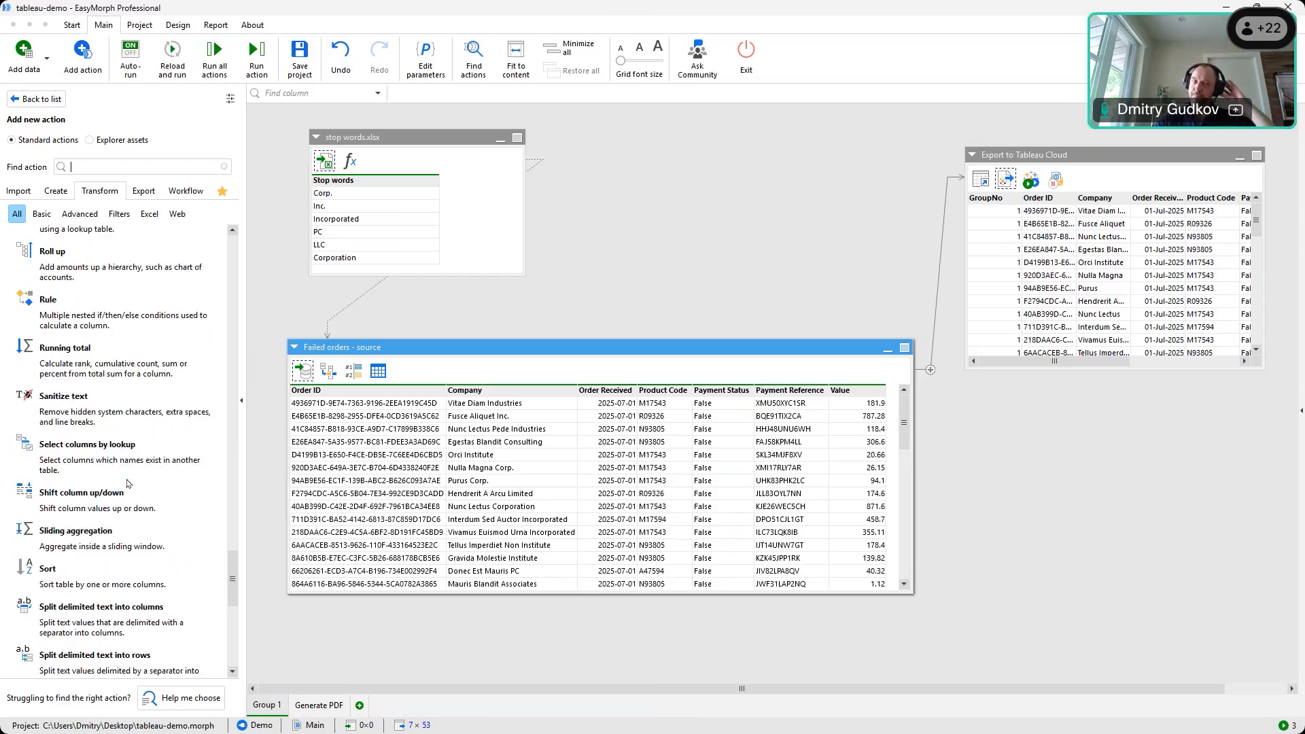
pyautogui.scroll(-5, 109, 507)
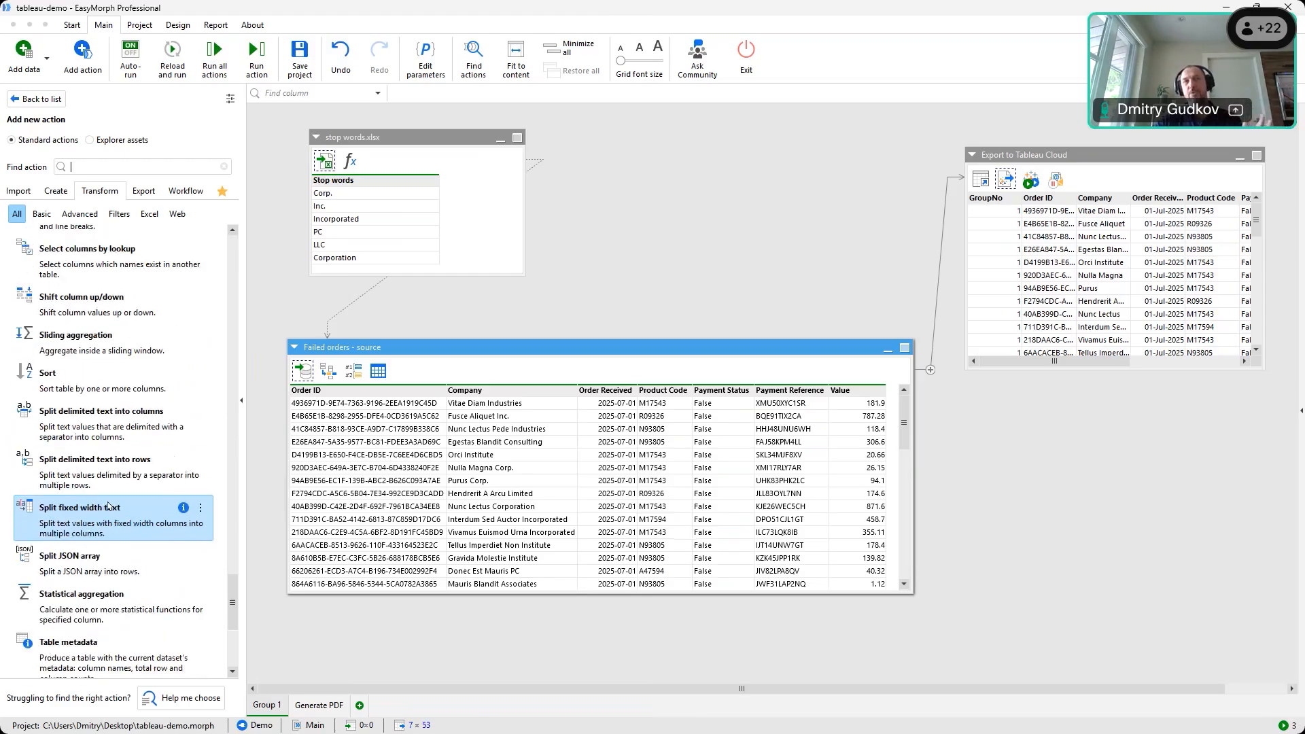
# Display the settings of Failed orders' Replace with lookup step that uses stop words.xlsx
pyautogui.scroll(-2, 104, 525)
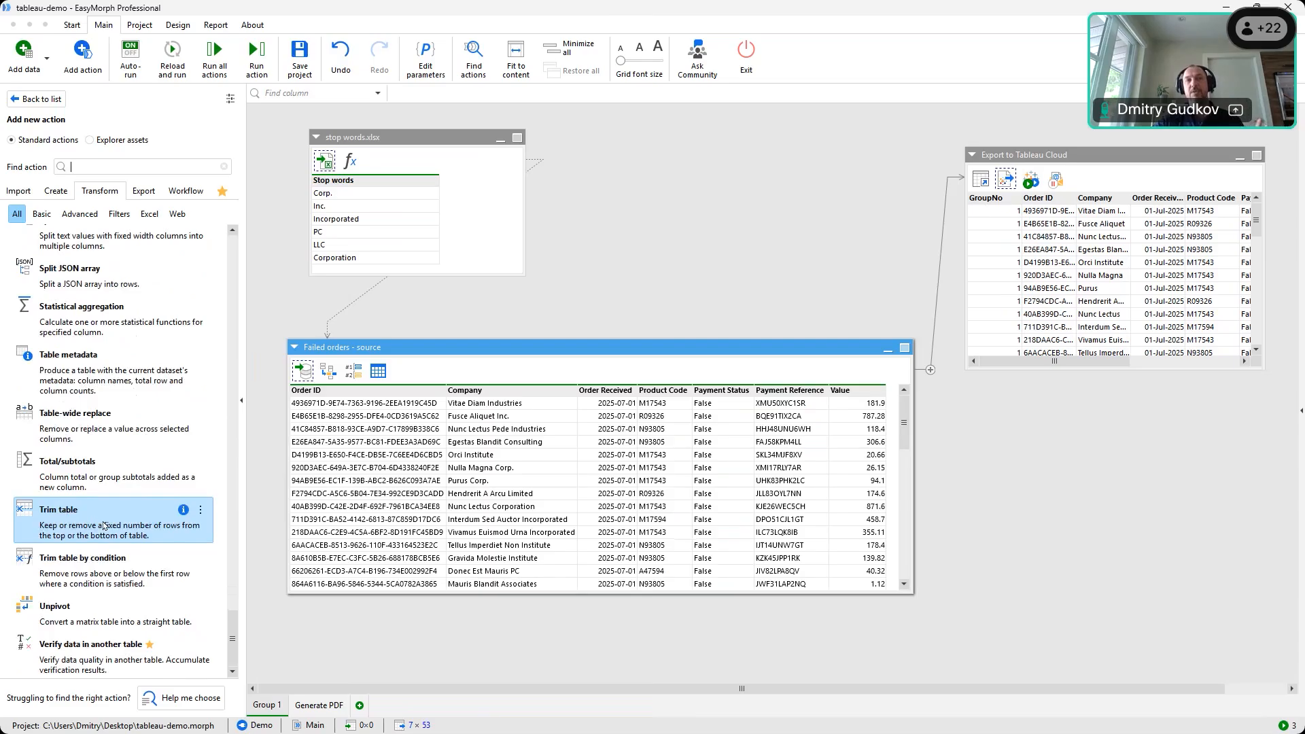
pyautogui.scroll(20, 104, 525)
pyautogui.click(303, 379)
pyautogui.click(328, 371)
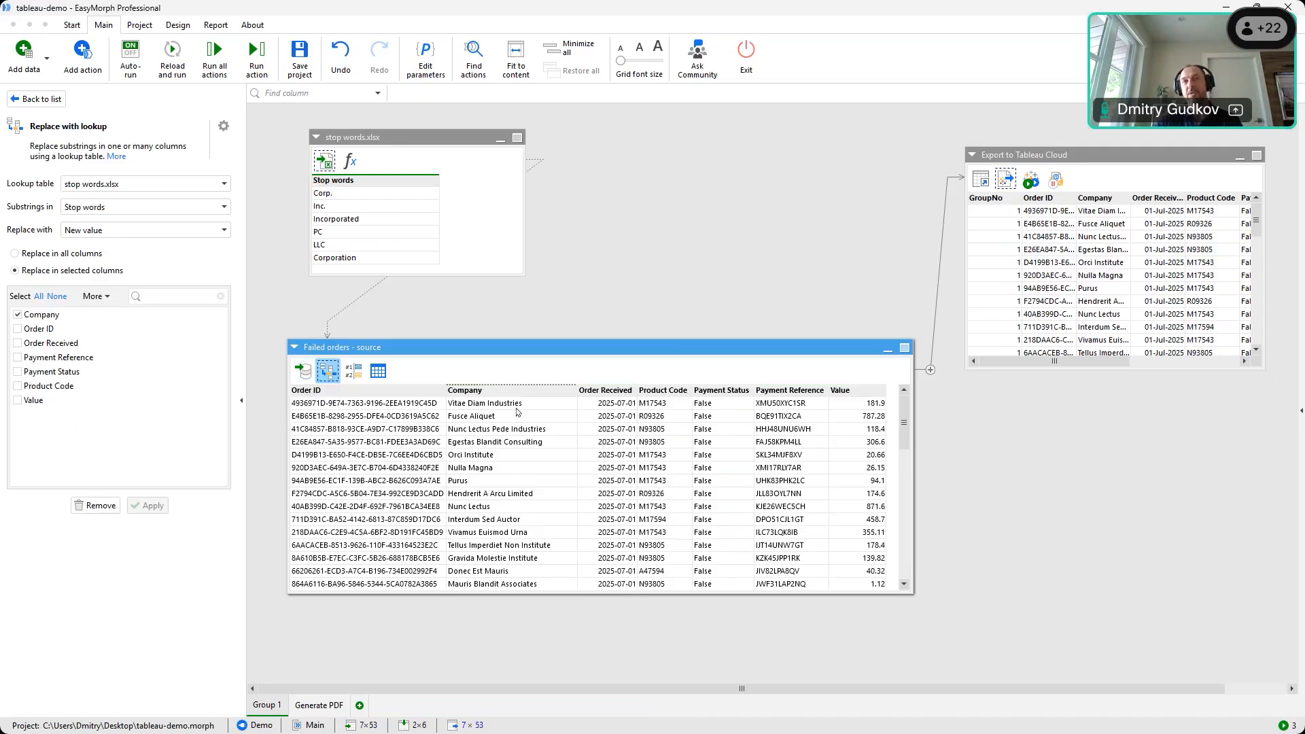
# Show the Import from database step's original company names and select the Company column
pyautogui.click(304, 383)
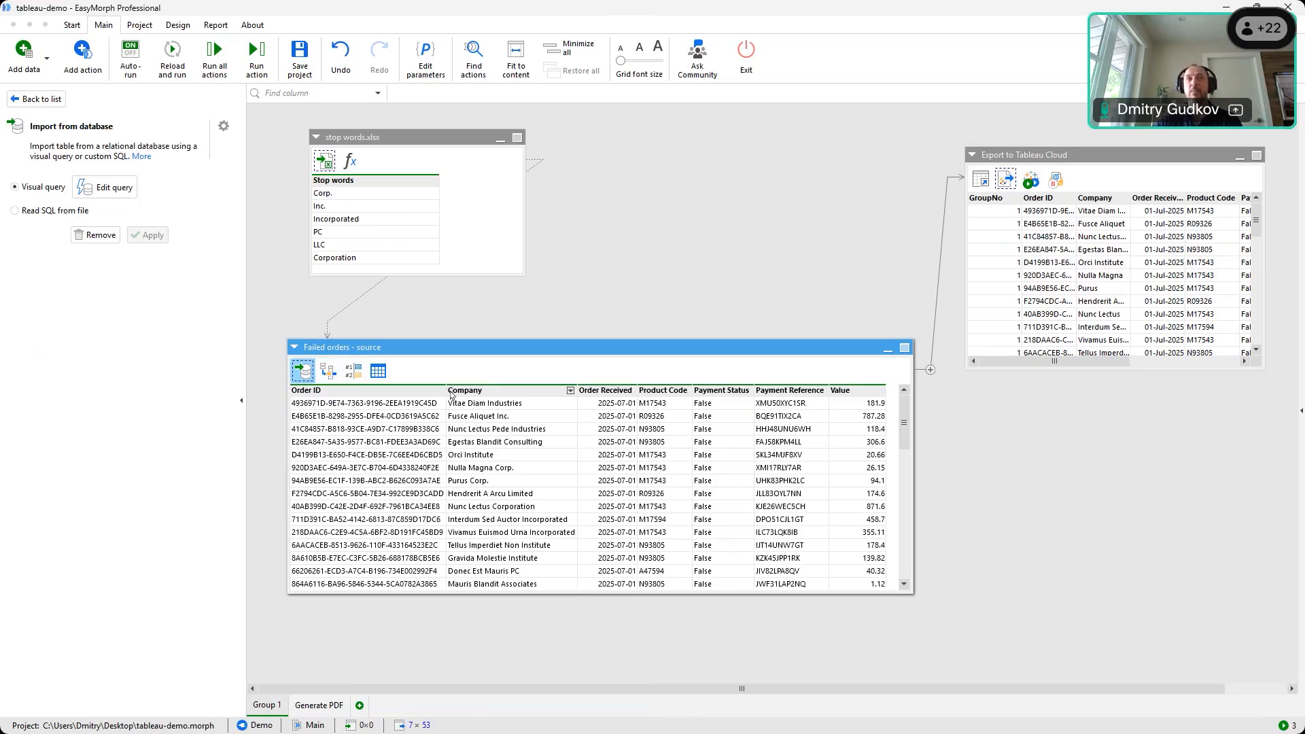
pyautogui.click(492, 393)
pyautogui.click(570, 391)
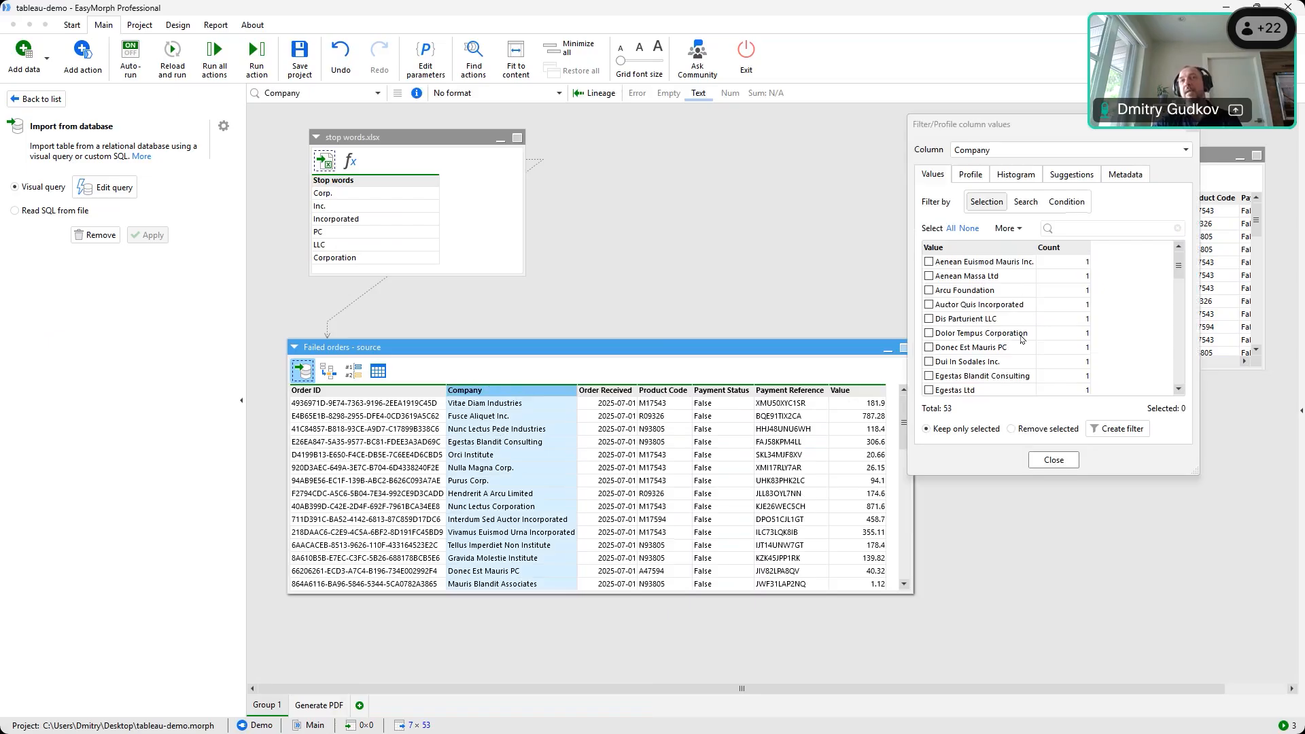
pyautogui.scroll(-1, 1016, 350)
pyautogui.scroll(1, 1020, 344)
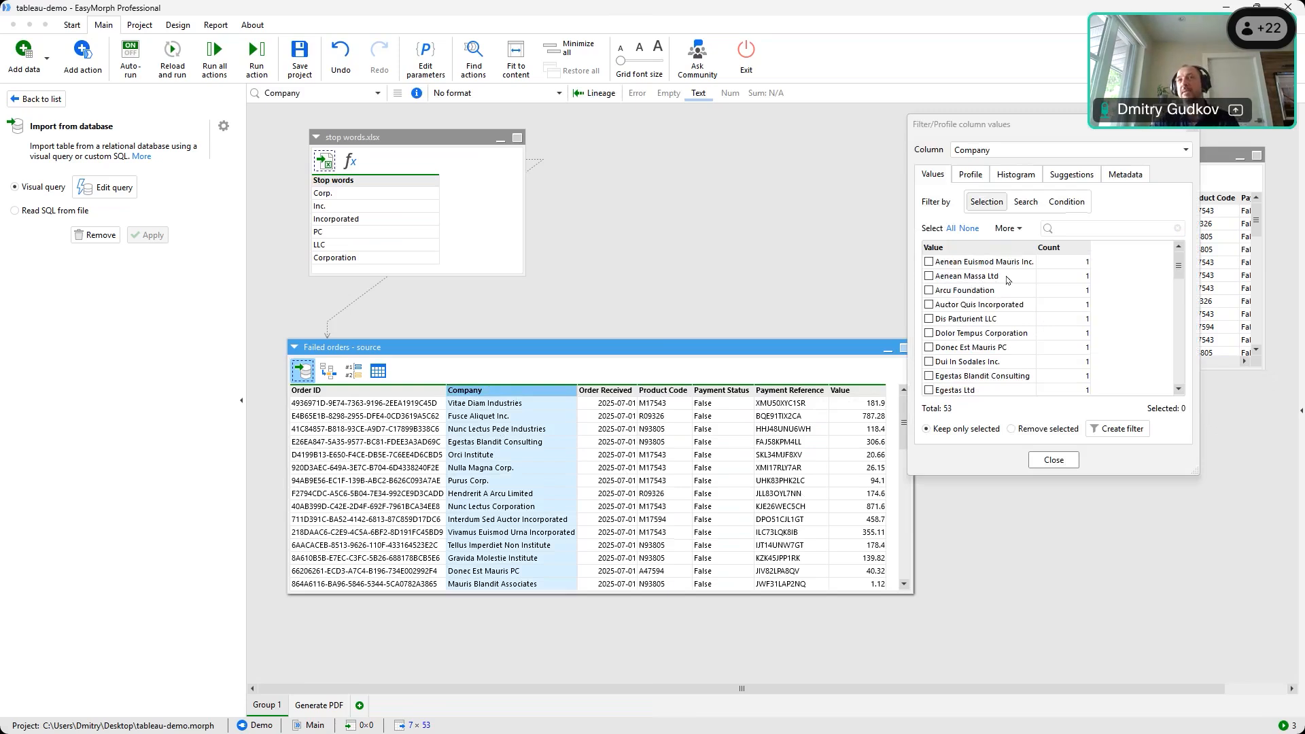
pyautogui.click(1015, 306)
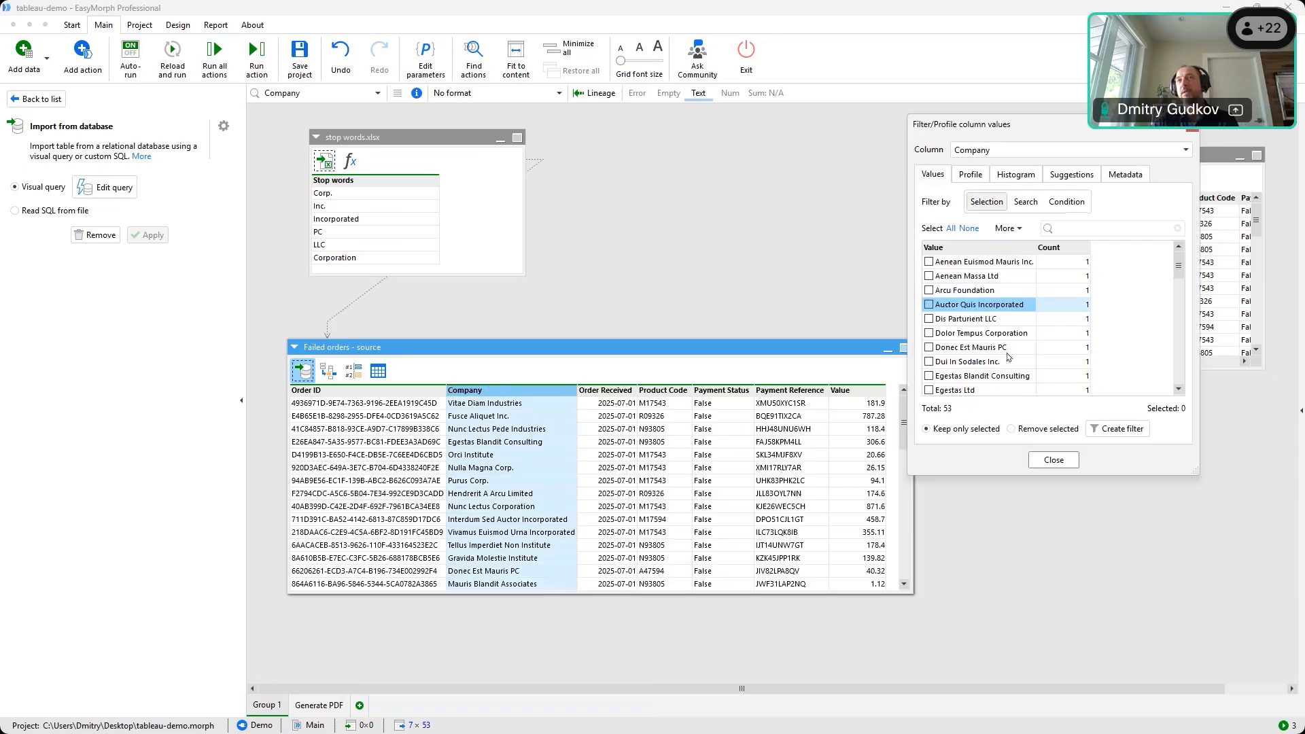
pyautogui.click(1007, 353)
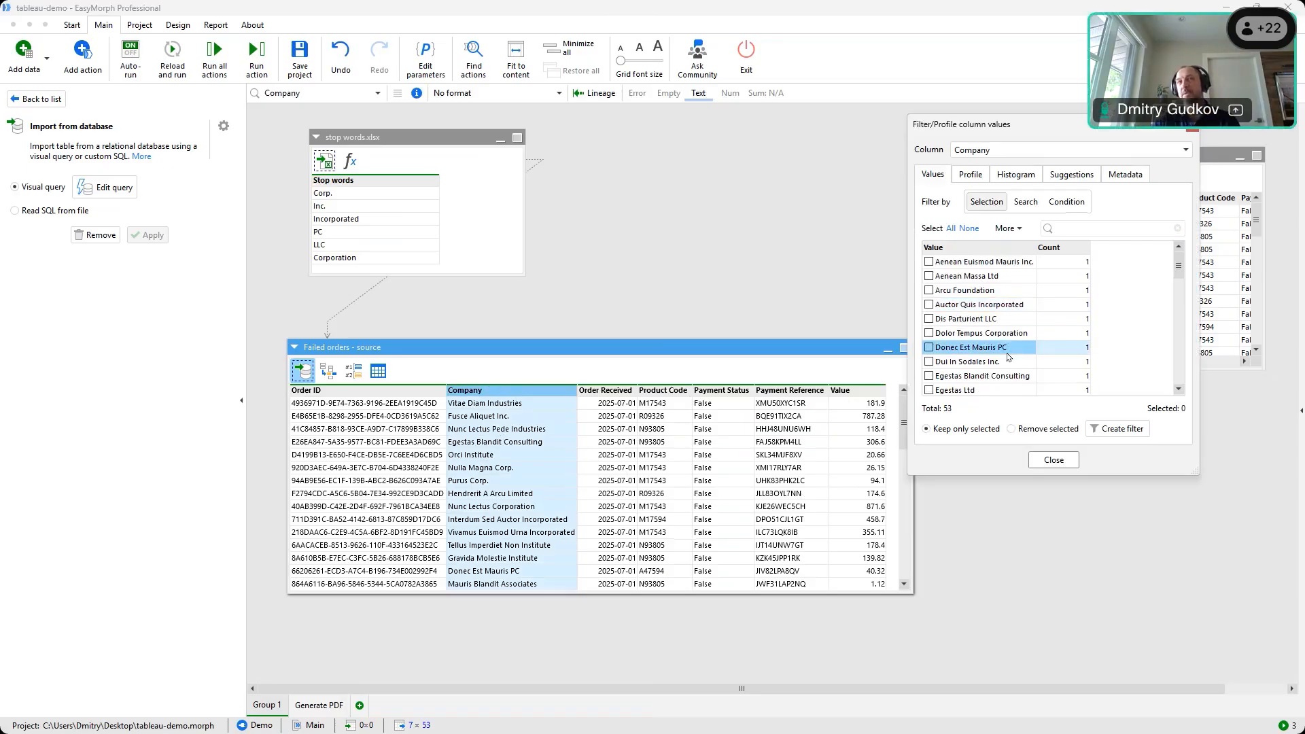
pyautogui.scroll(-2, 1009, 340)
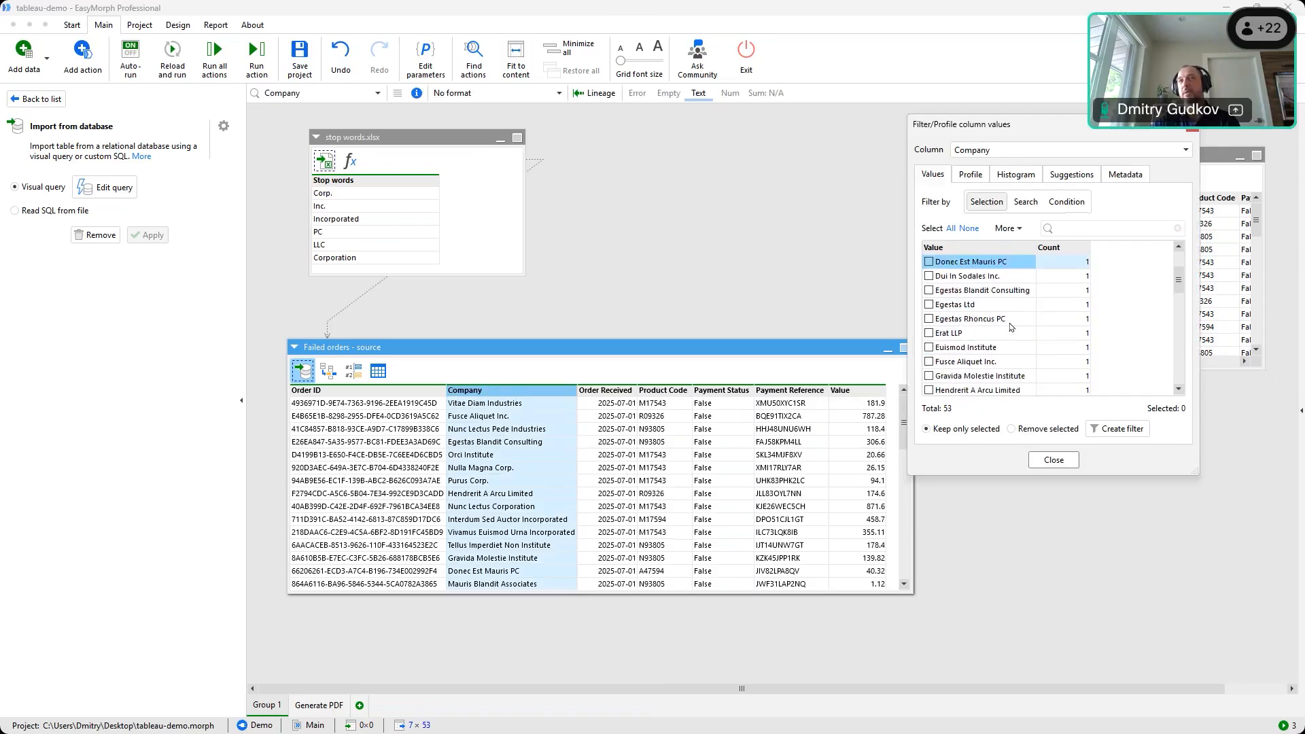
pyautogui.click(1011, 324)
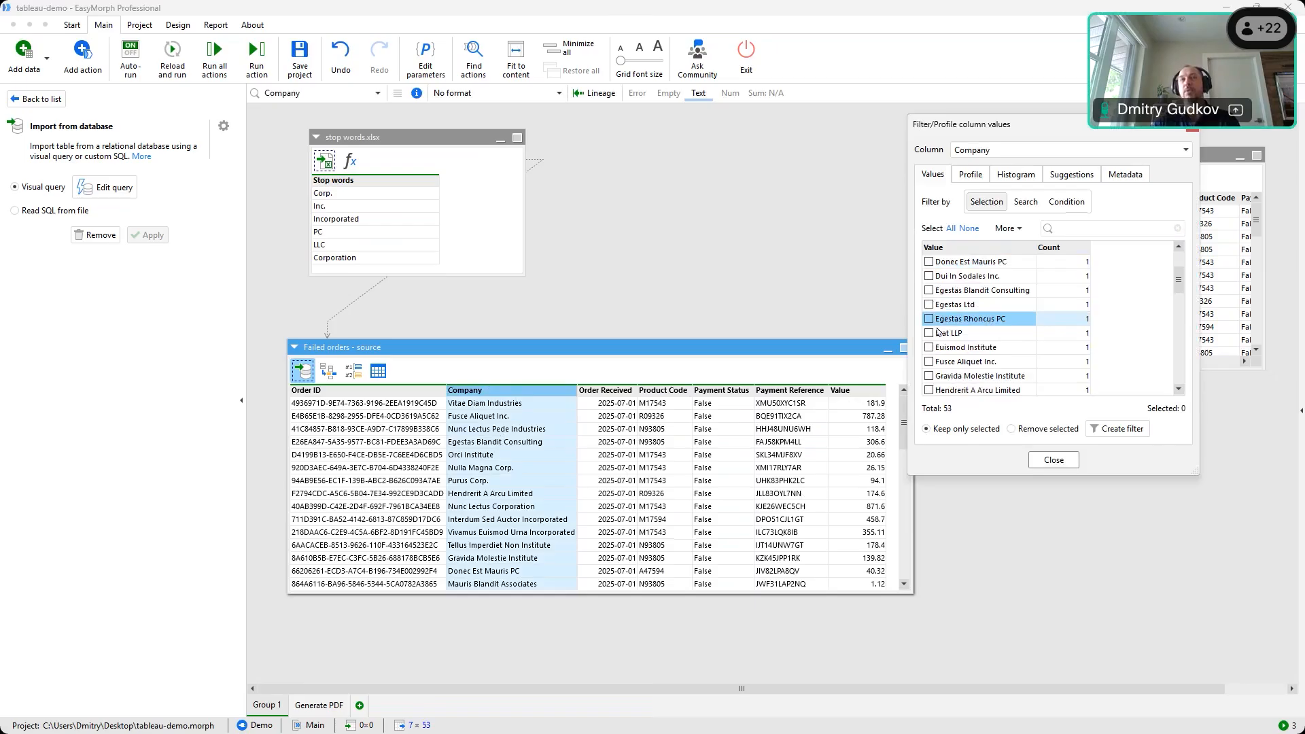
pyautogui.click(1188, 132)
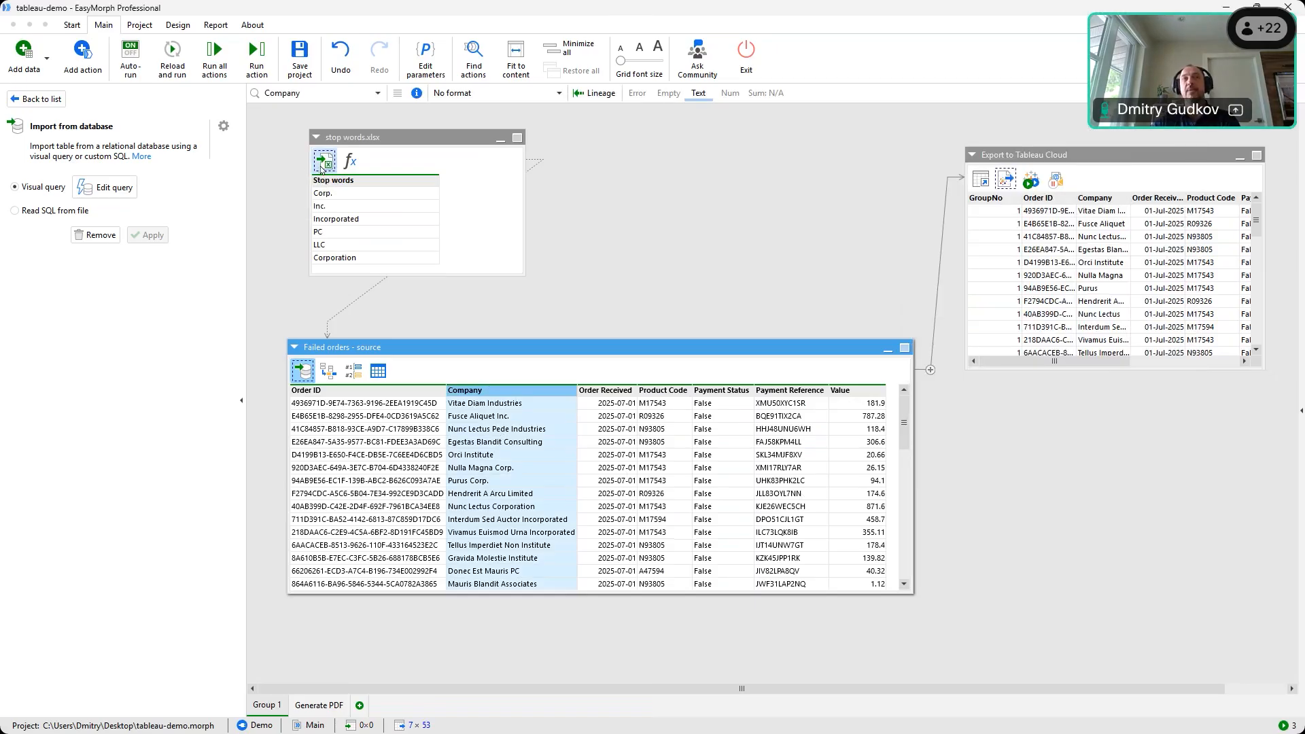
pyautogui.click(322, 165)
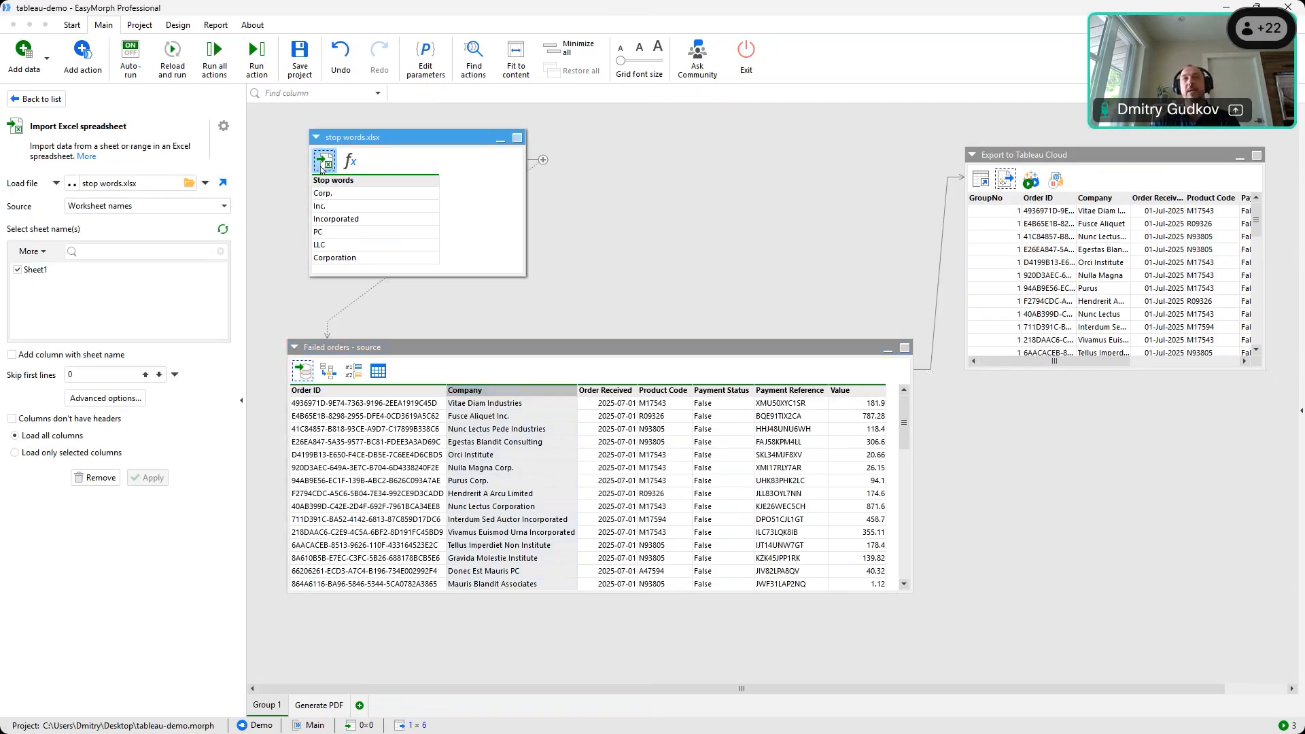
# Open stop words.xlsx in Excel from its Import Excel spreadsheet step
pyautogui.click(224, 185)
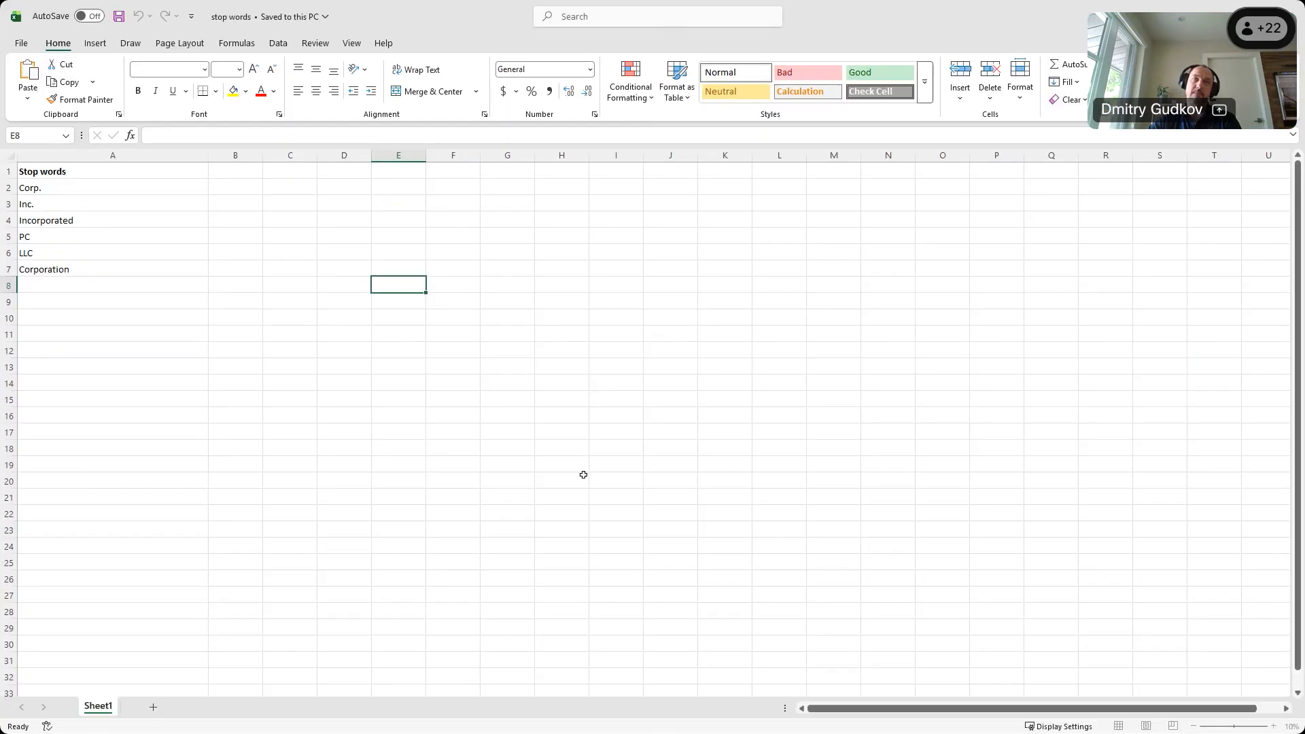
# Review the six stop words, Corp. through Corporation, in Excel, then return to EasyMorph
pyautogui.click(96, 316)
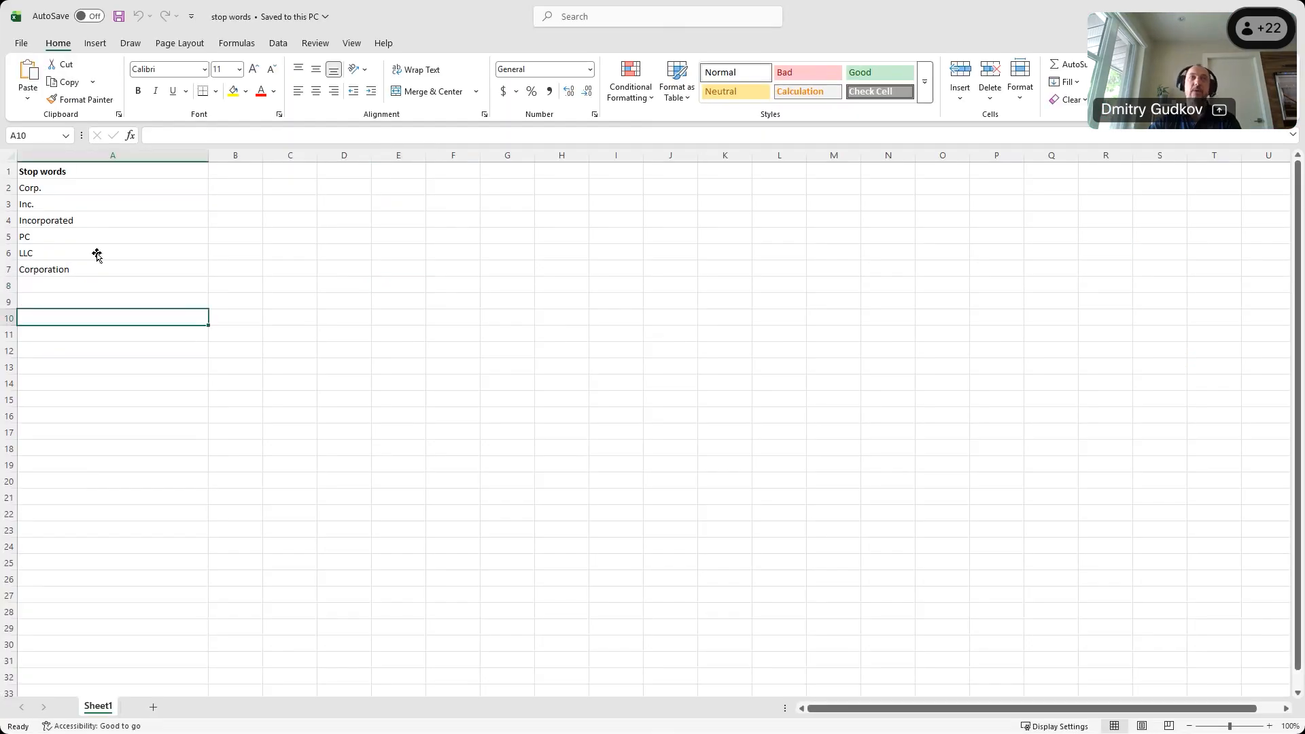
pyautogui.click(95, 204)
pyautogui.click(96, 171)
pyautogui.click(110, 314)
pyautogui.click(96, 185)
pyautogui.click(128, 272)
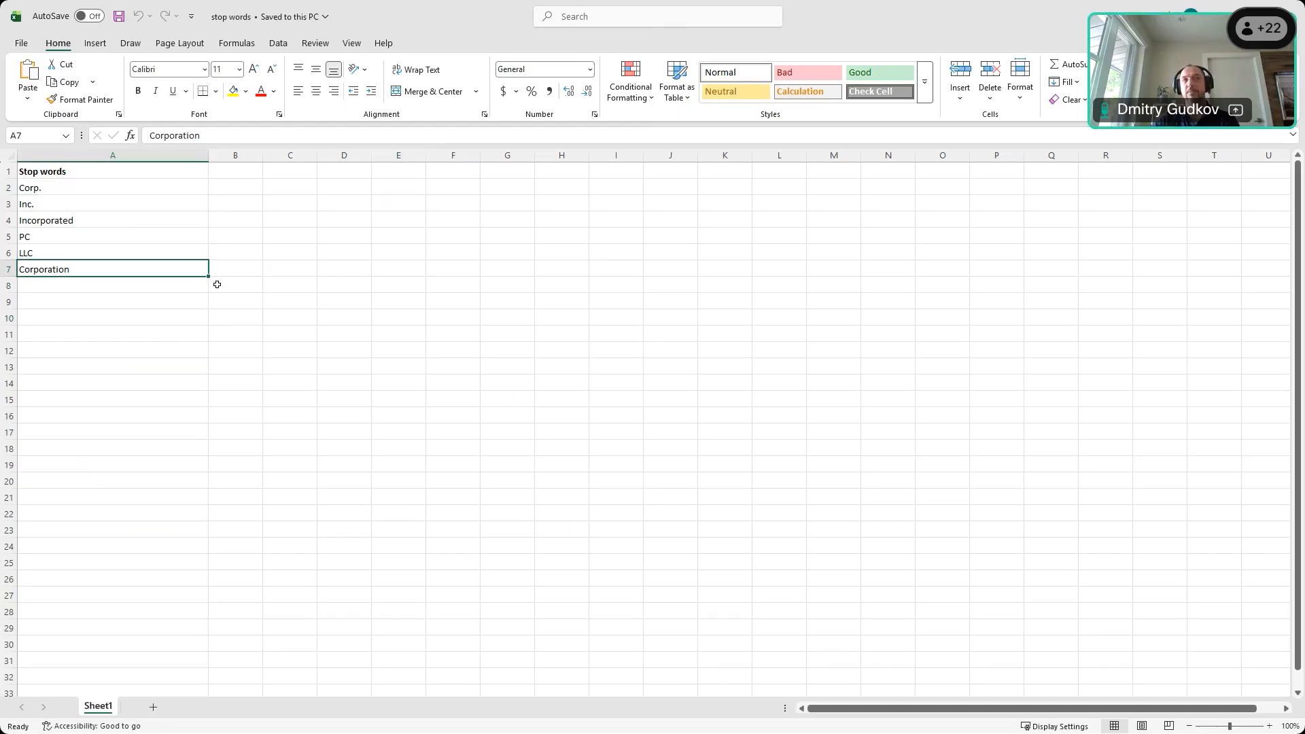
pyautogui.hotkey('alt', 'Tab')
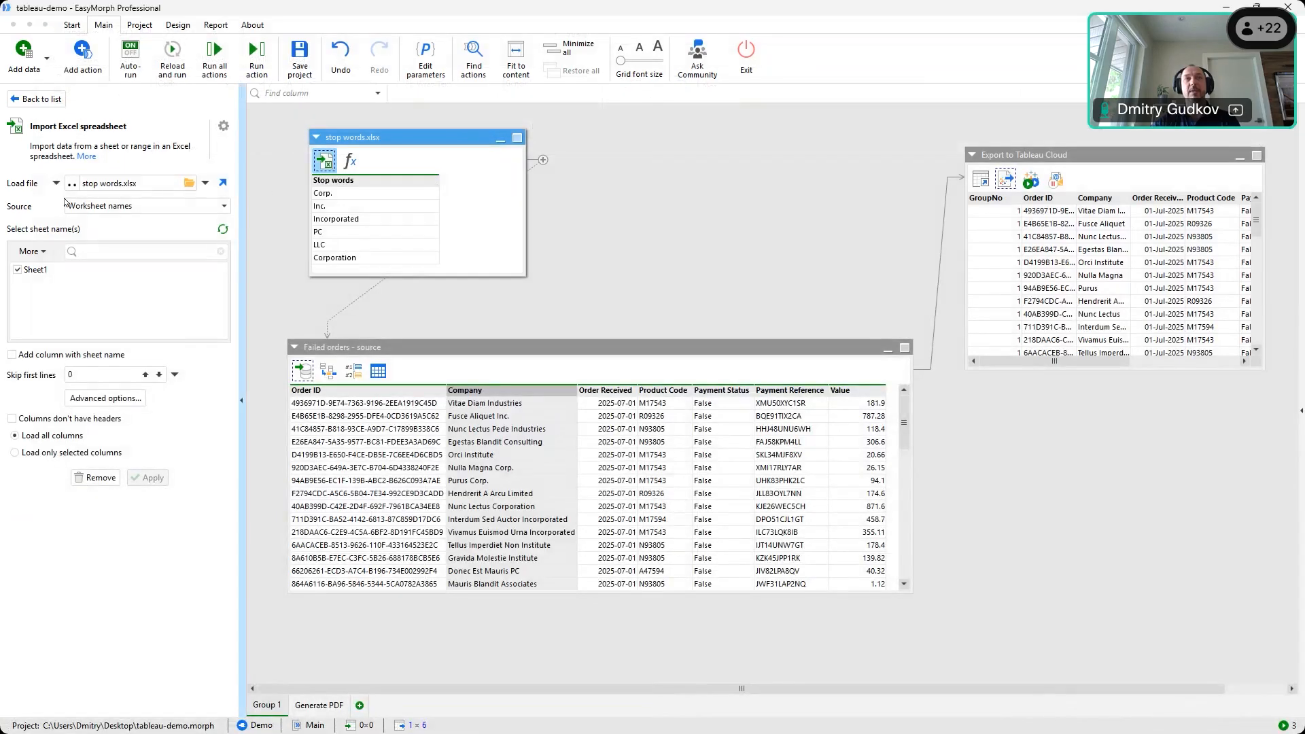
# Inspect the stop words New value step and Failed orders' stop-word replacement result
pyautogui.click(349, 161)
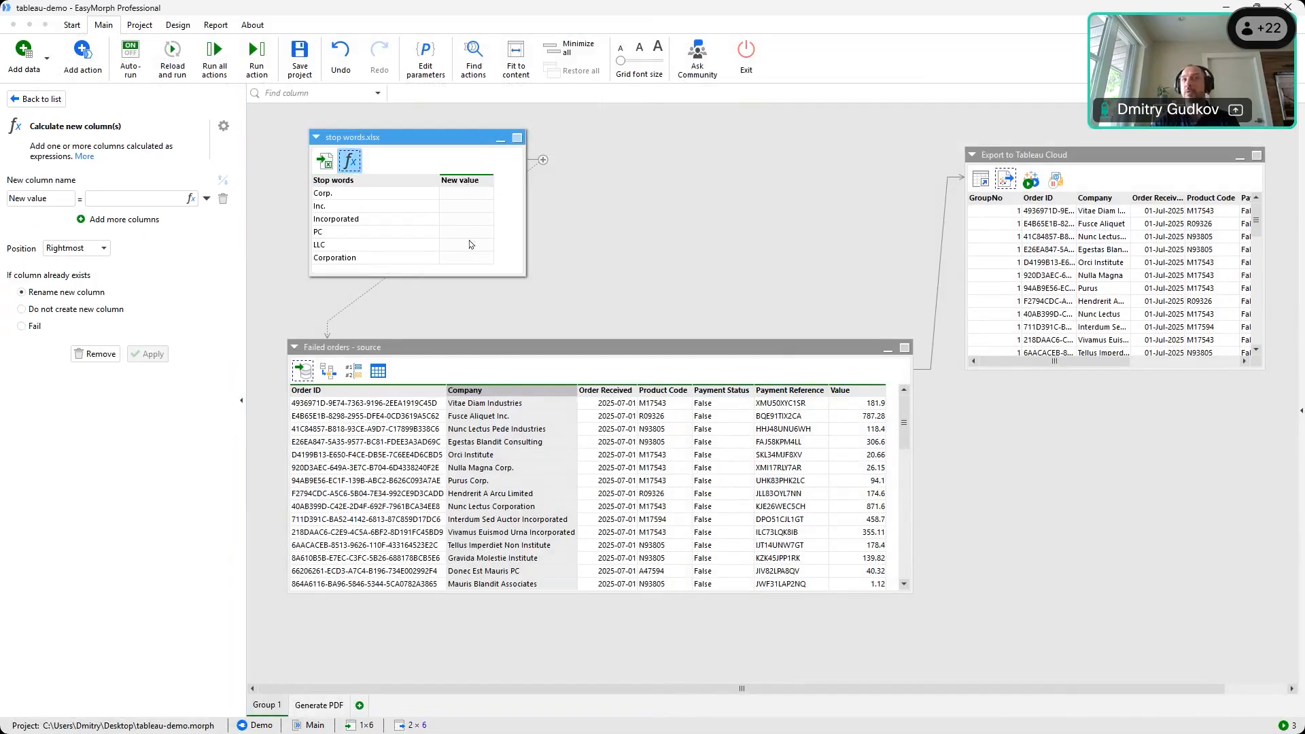
pyautogui.click(332, 374)
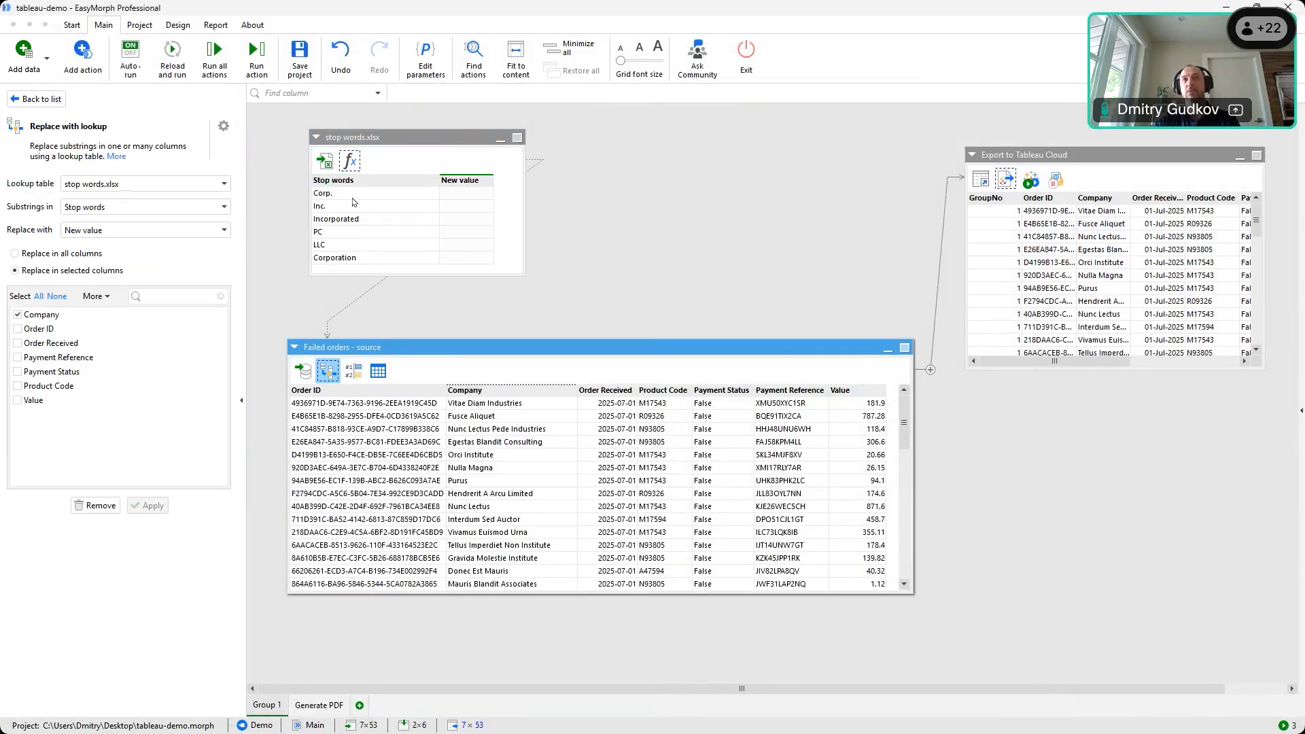
pyautogui.click(471, 201)
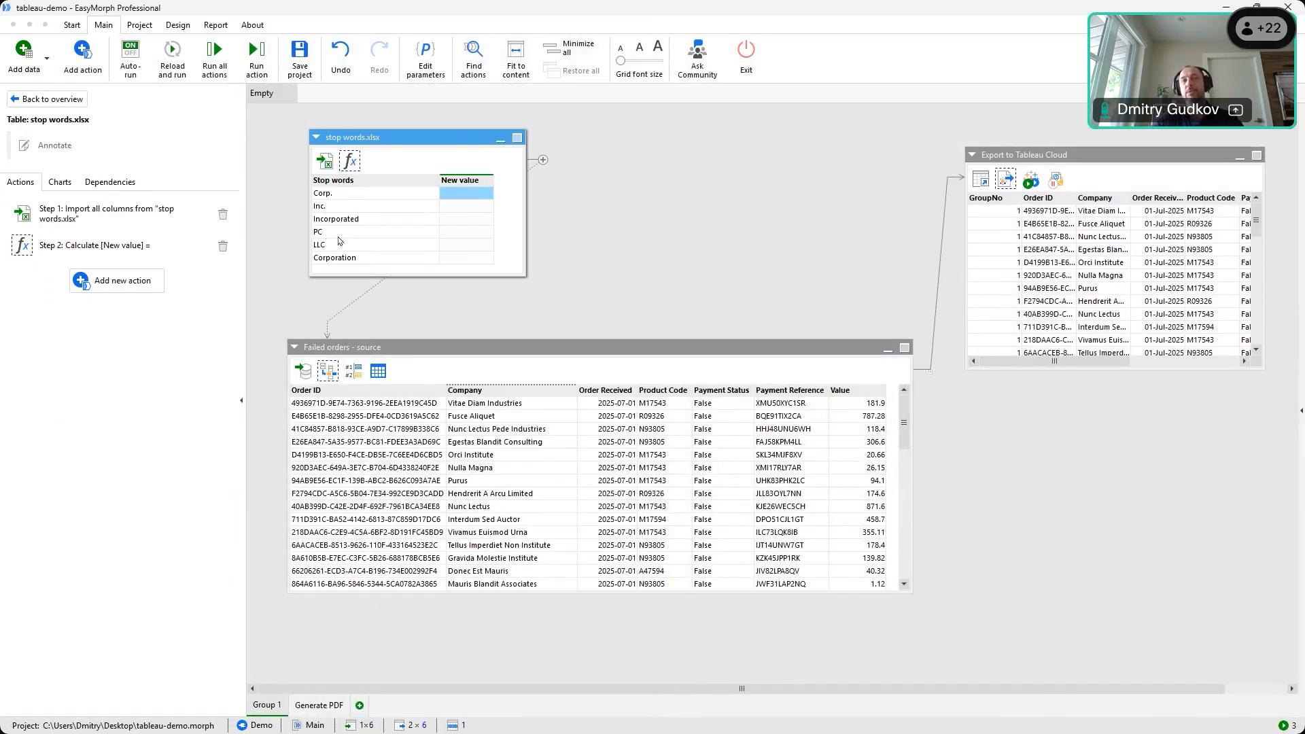
pyautogui.click(325, 380)
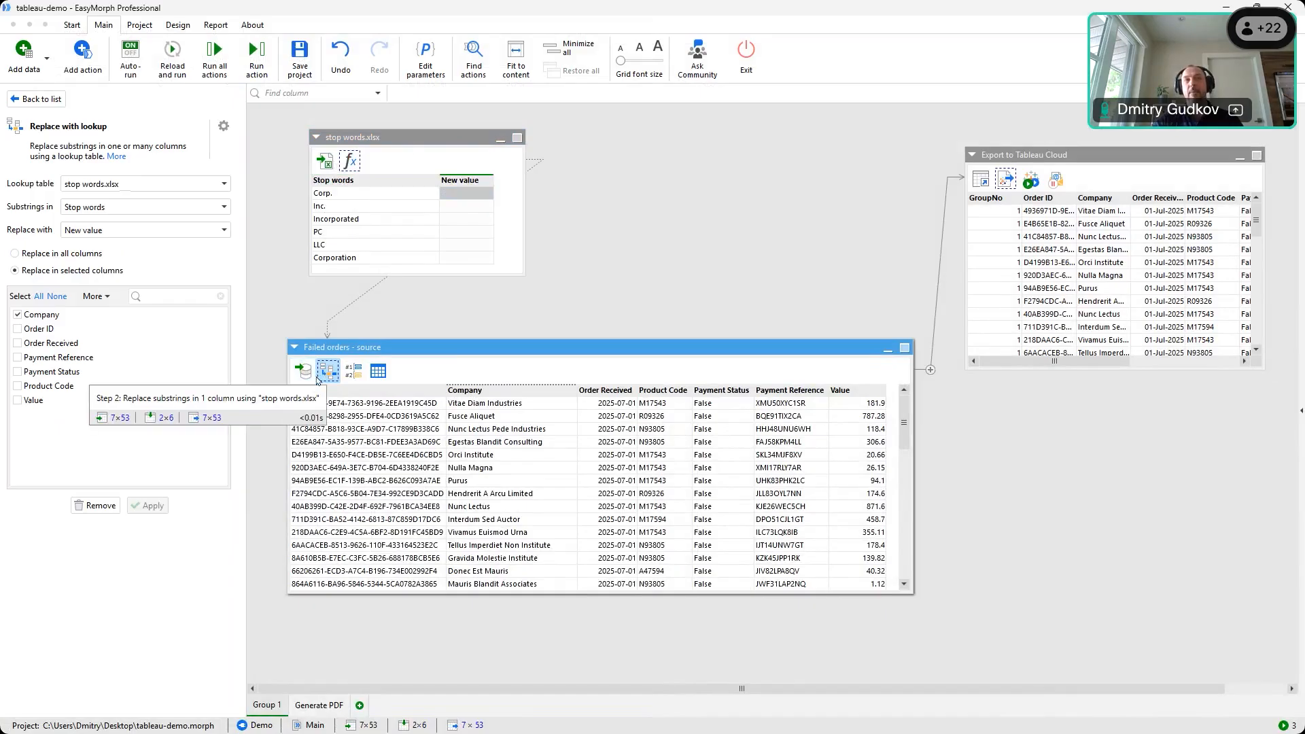
# Check original imported names such as Hendrerit A Arcu Limited and Nunc Lectus Corporation
pyautogui.click(303, 372)
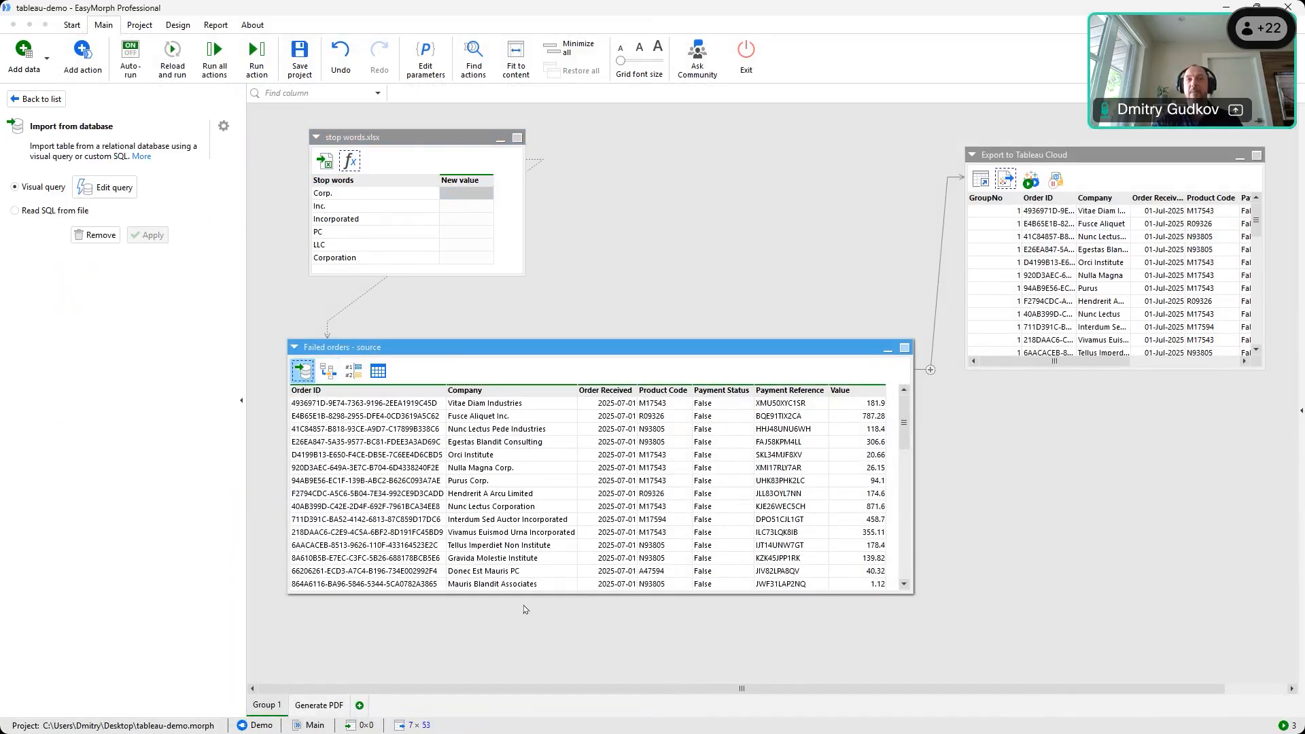
pyautogui.moveTo(304, 374)
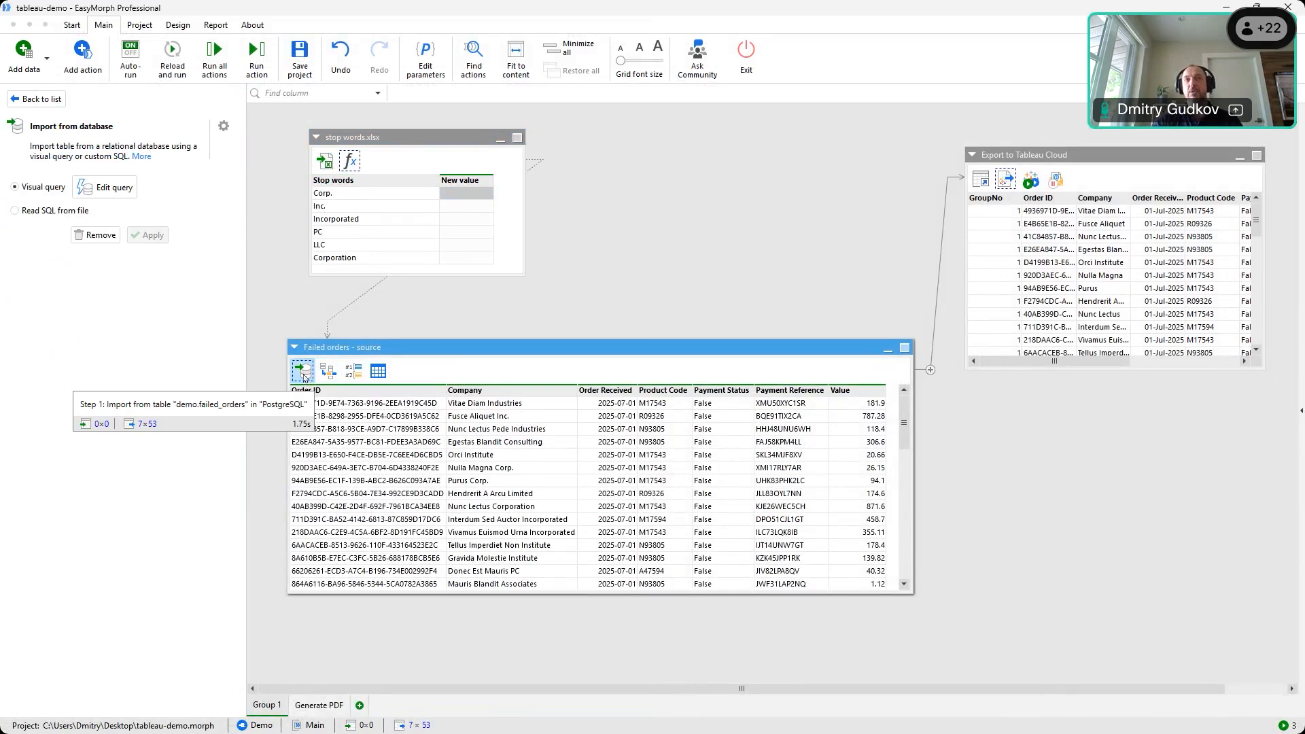
pyautogui.click(548, 494)
pyautogui.click(533, 509)
pyautogui.click(544, 497)
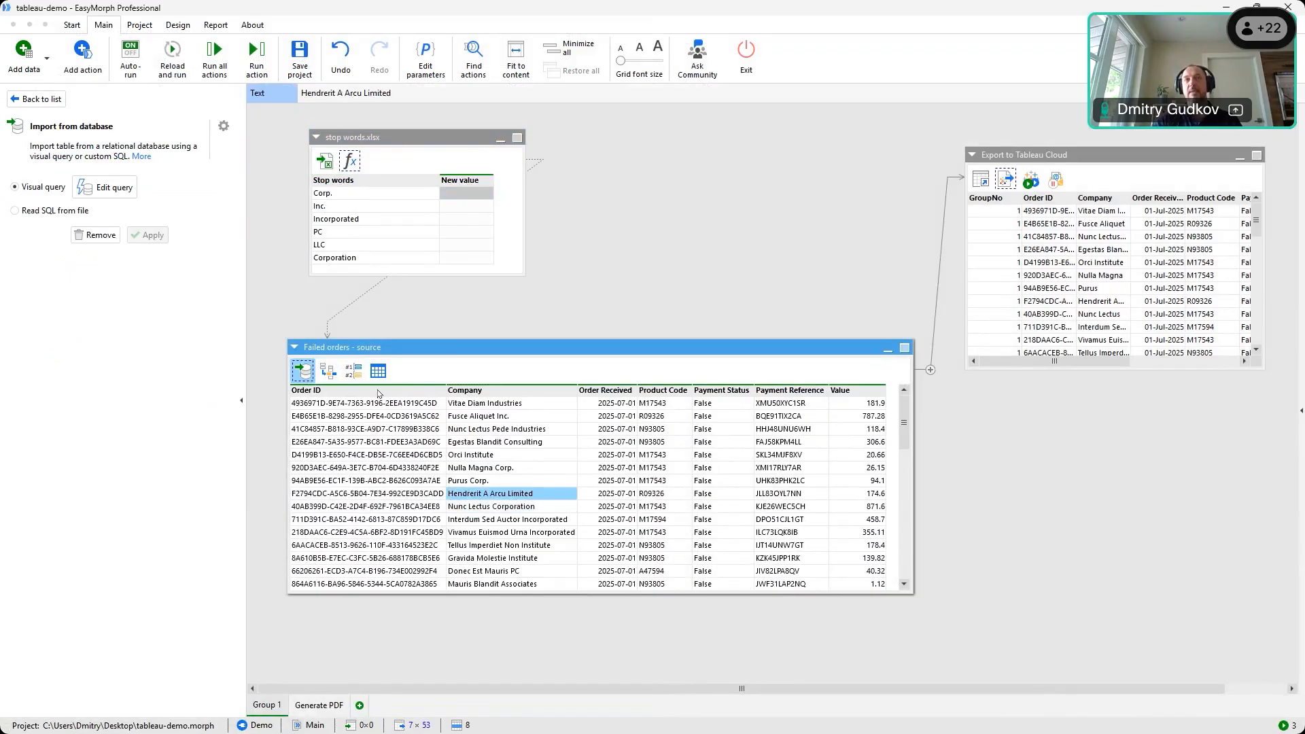
# Compare original and stop-word-stripped names, then enlarge the table and select the Purus cell
pyautogui.click(330, 373)
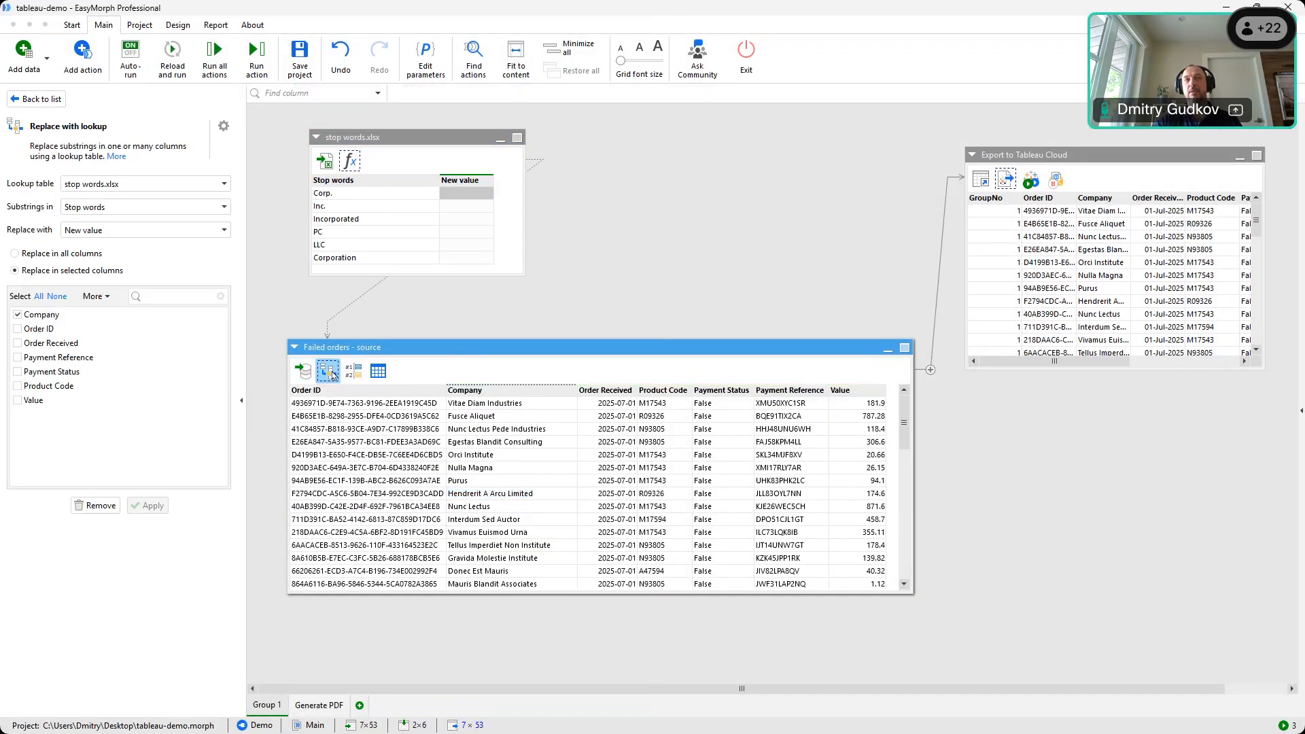
pyautogui.click(302, 379)
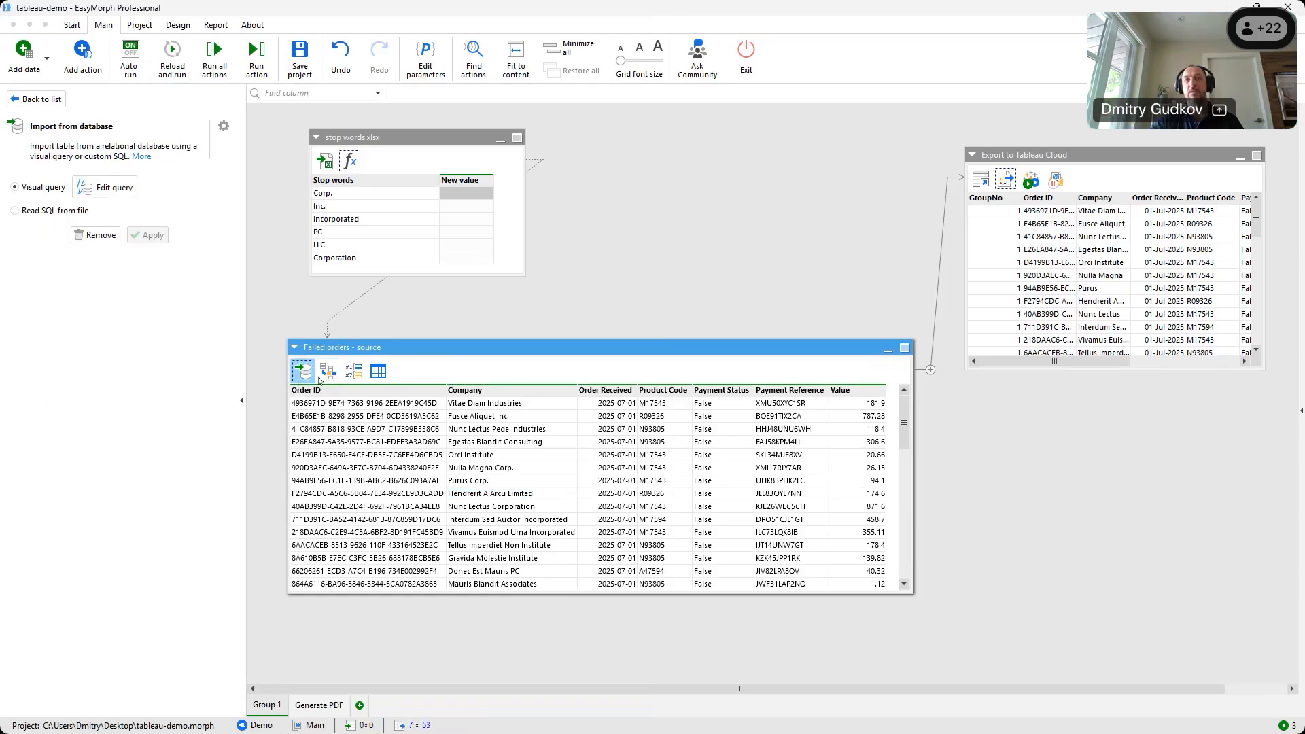
pyautogui.click(329, 371)
pyautogui.click(303, 372)
pyautogui.click(328, 374)
pyautogui.click(303, 372)
pyautogui.click(327, 374)
pyautogui.click(302, 372)
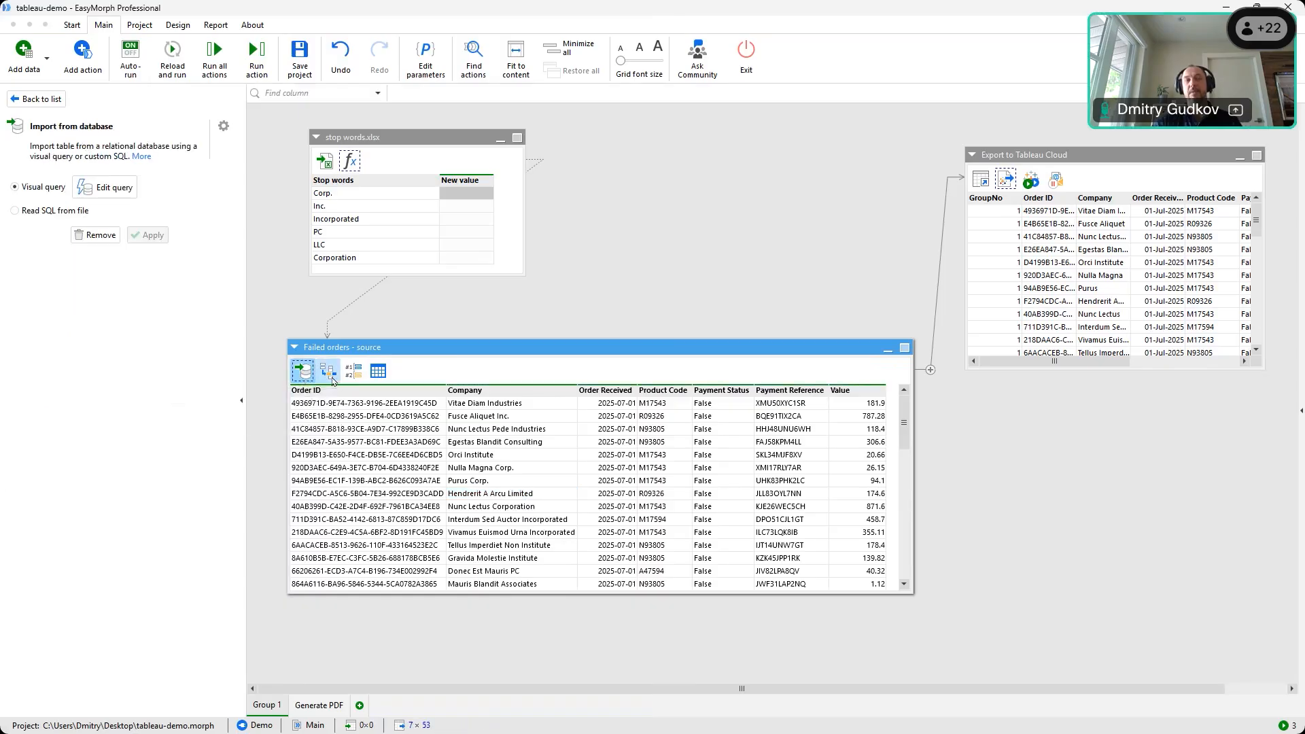
pyautogui.click(331, 377)
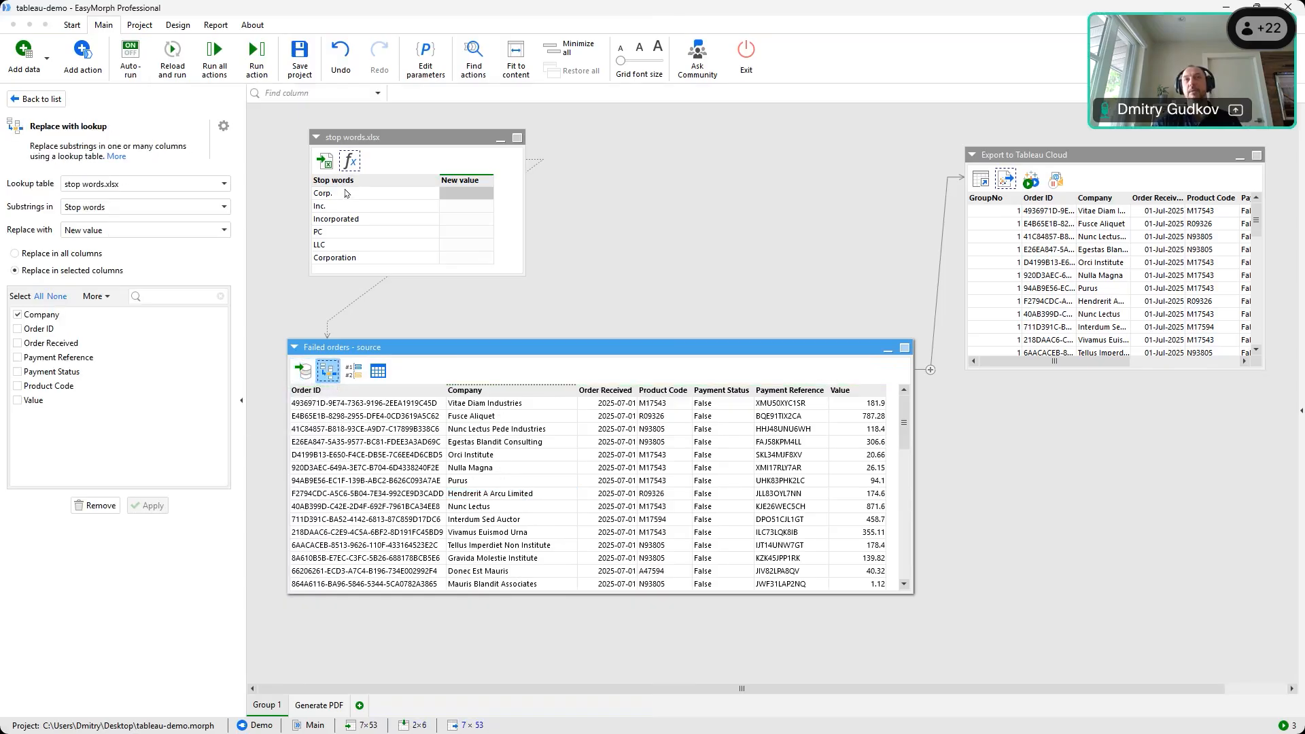
pyautogui.moveTo(552, 595); pyautogui.dragTo(552, 649)
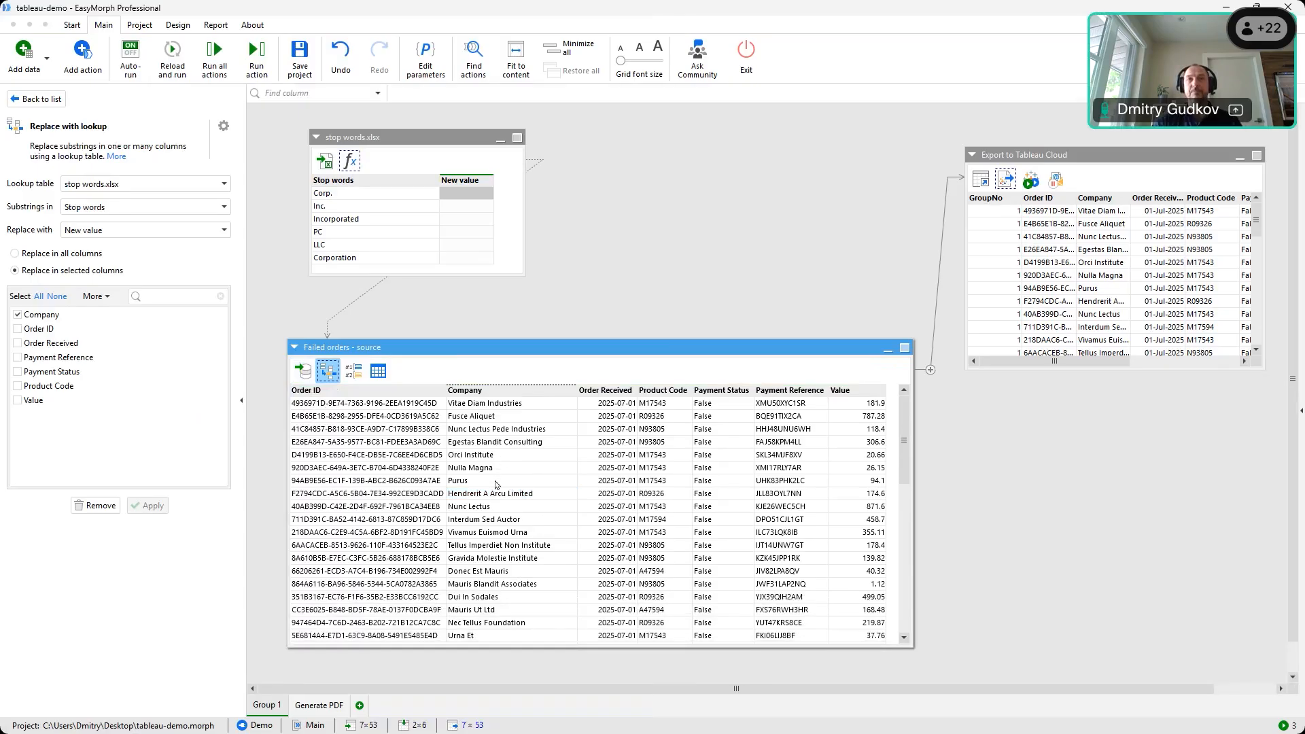
pyautogui.click(496, 483)
pyautogui.rightClick(496, 485)
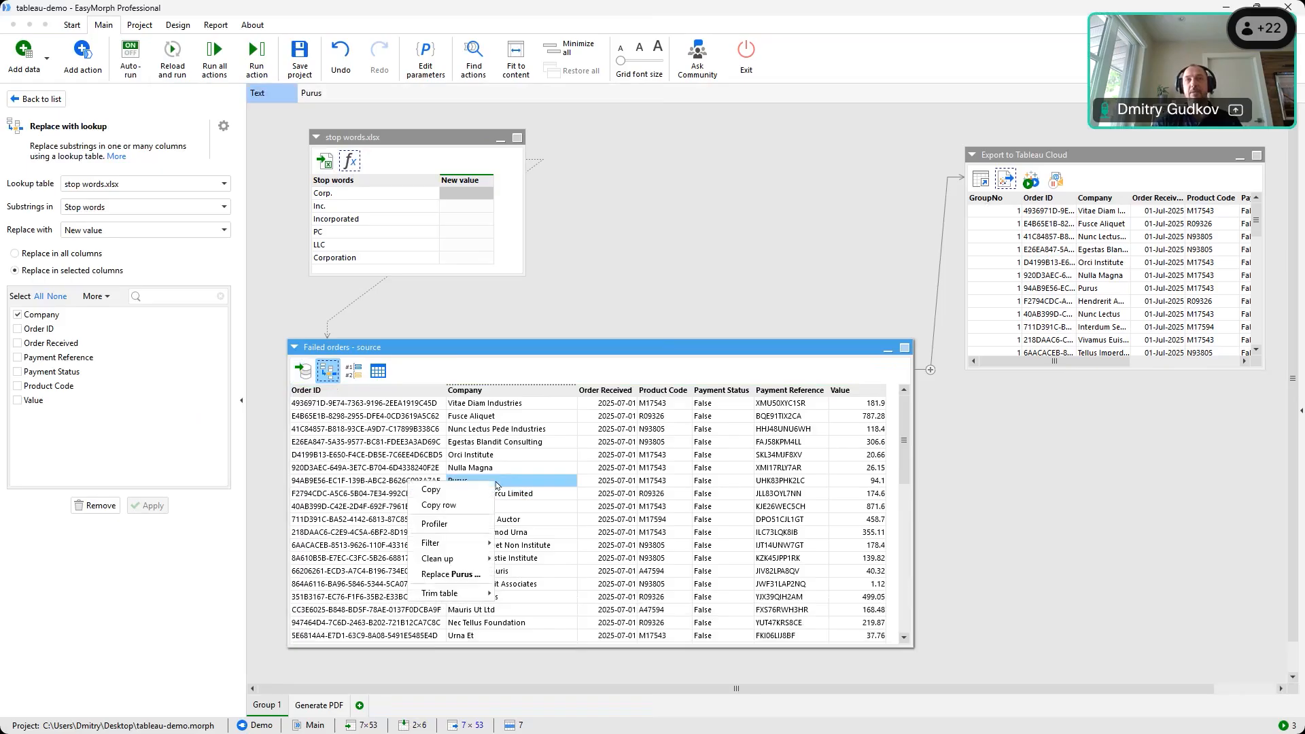
pyautogui.click(469, 524)
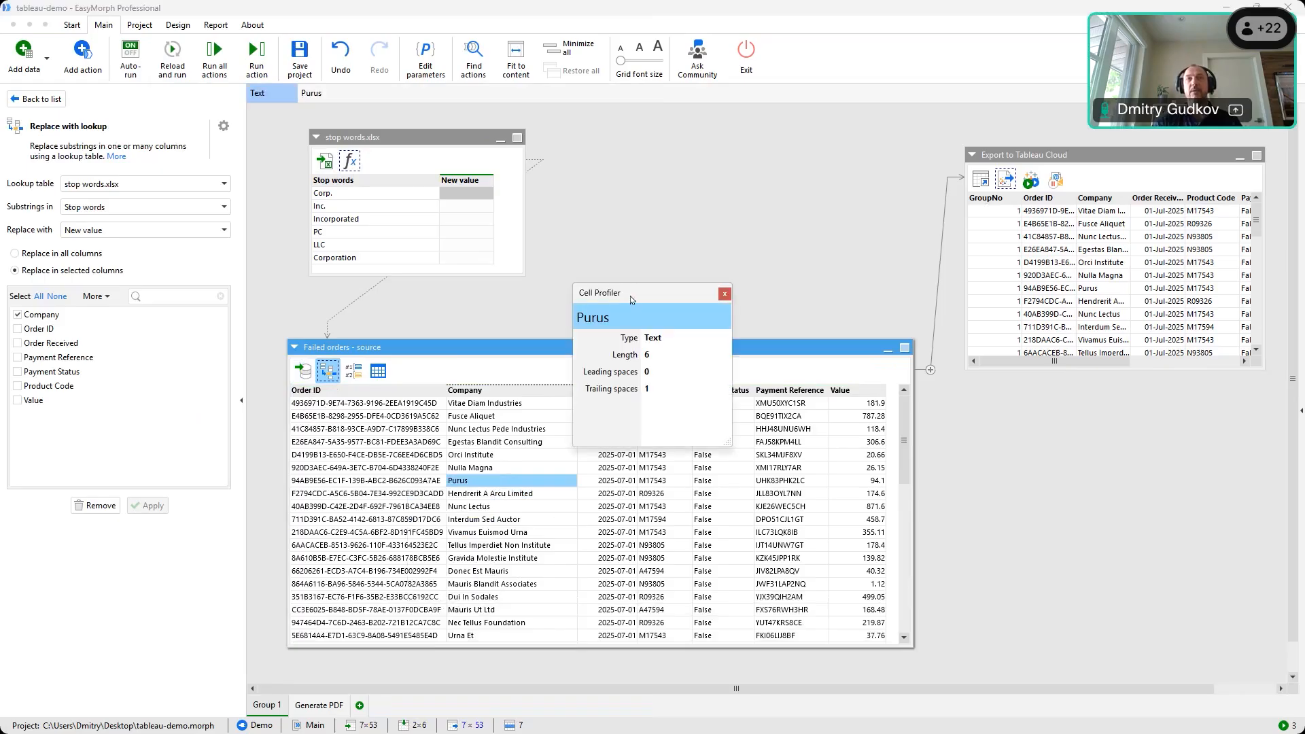
pyautogui.moveTo(632, 300); pyautogui.dragTo(701, 258)
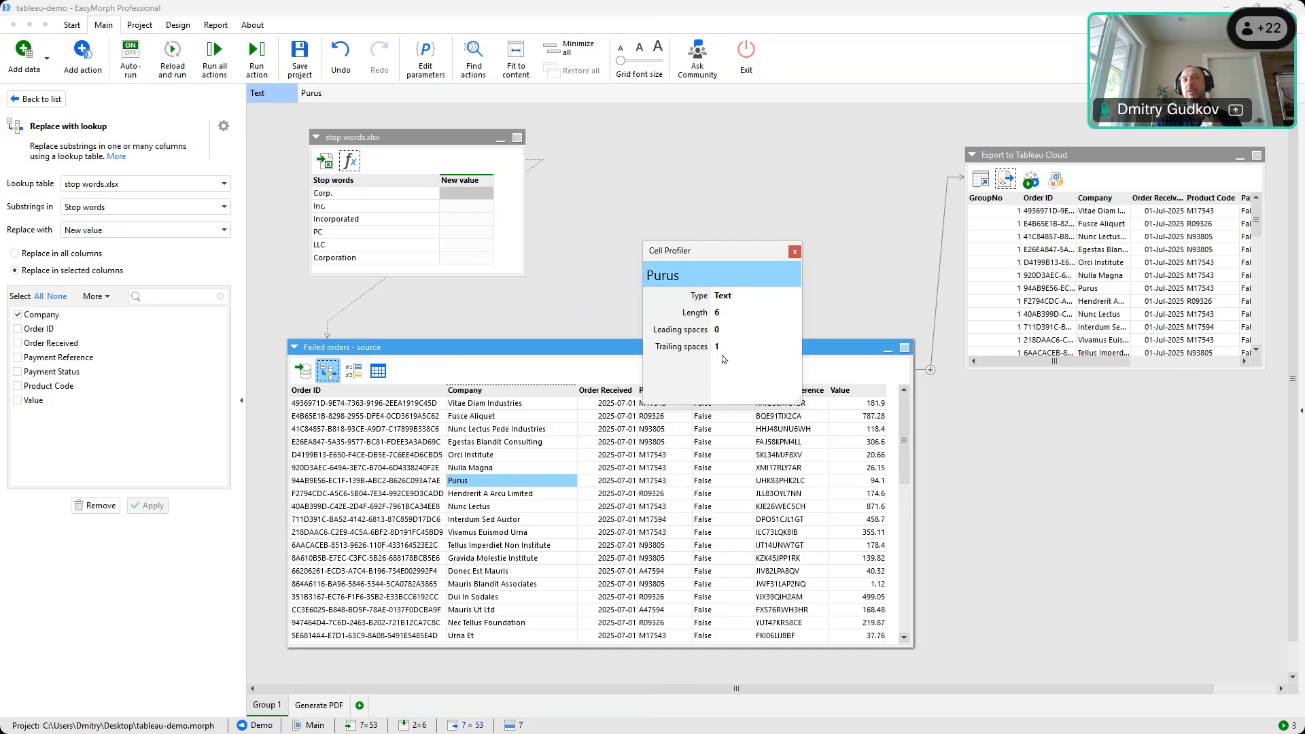
pyautogui.rightClick(727, 258)
pyautogui.click(794, 252)
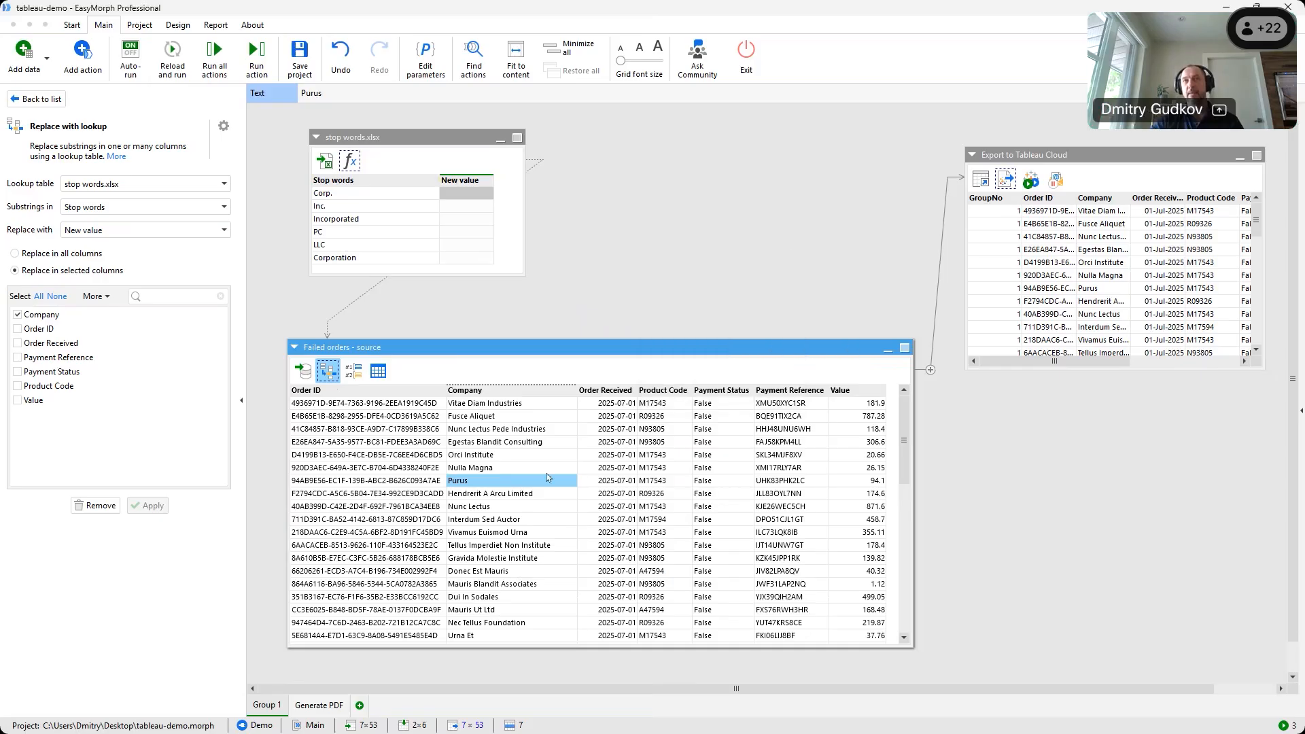
pyautogui.rightClick(511, 395)
# Add a Modify column(s) step to Failed orders targeting the Company column
pyautogui.press('Escape')
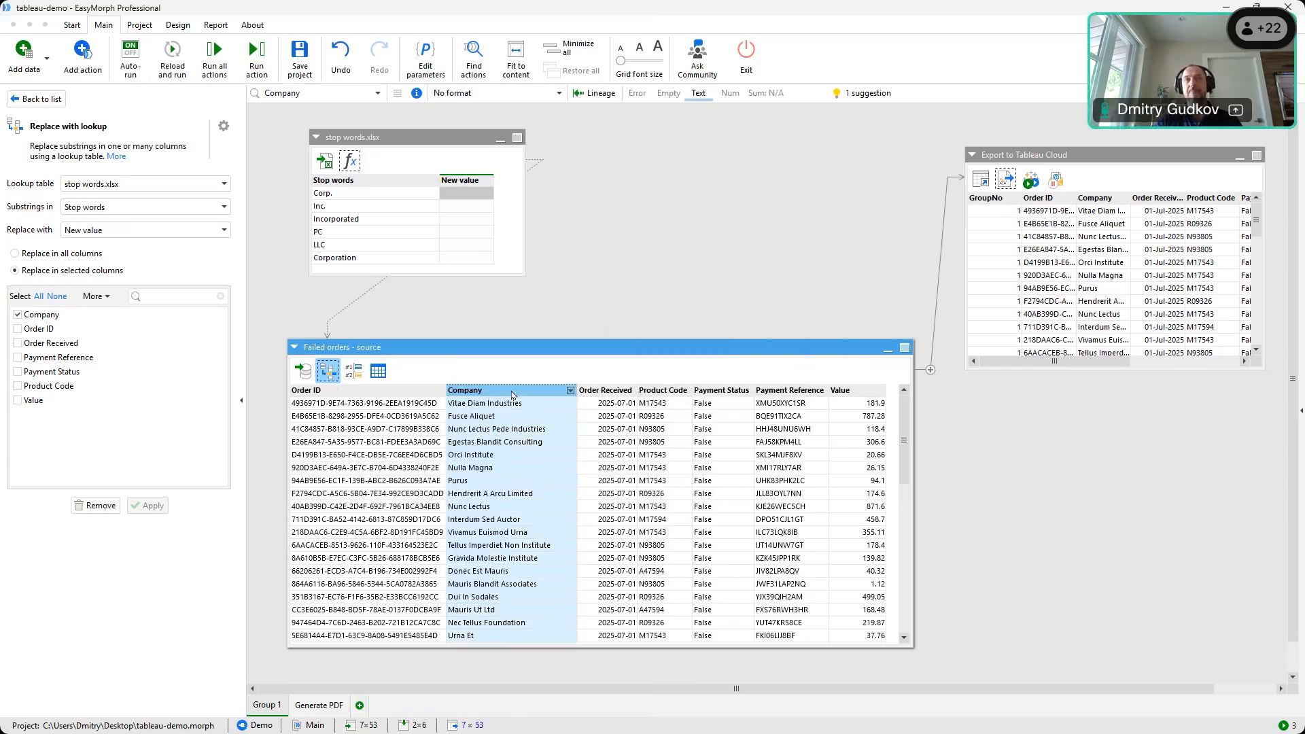
pyautogui.click(88, 66)
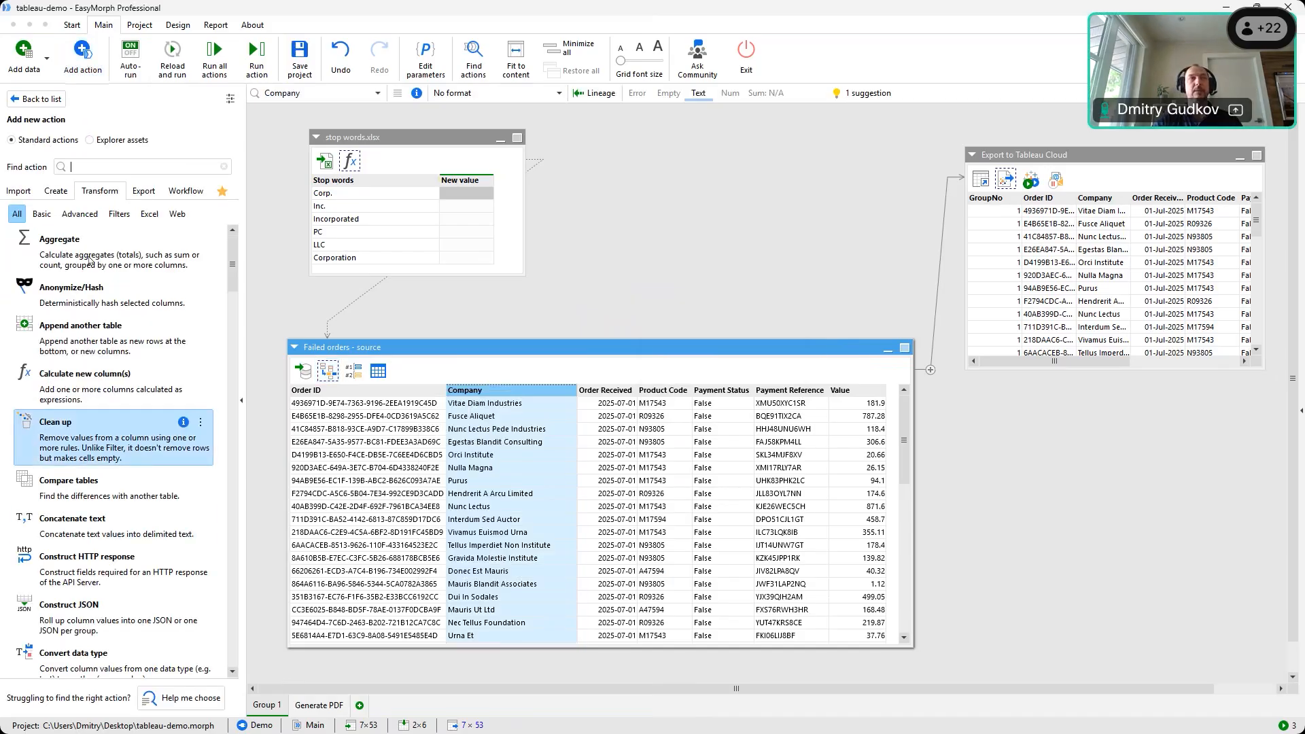
pyautogui.click(41, 213)
pyautogui.scroll(-3, 105, 435)
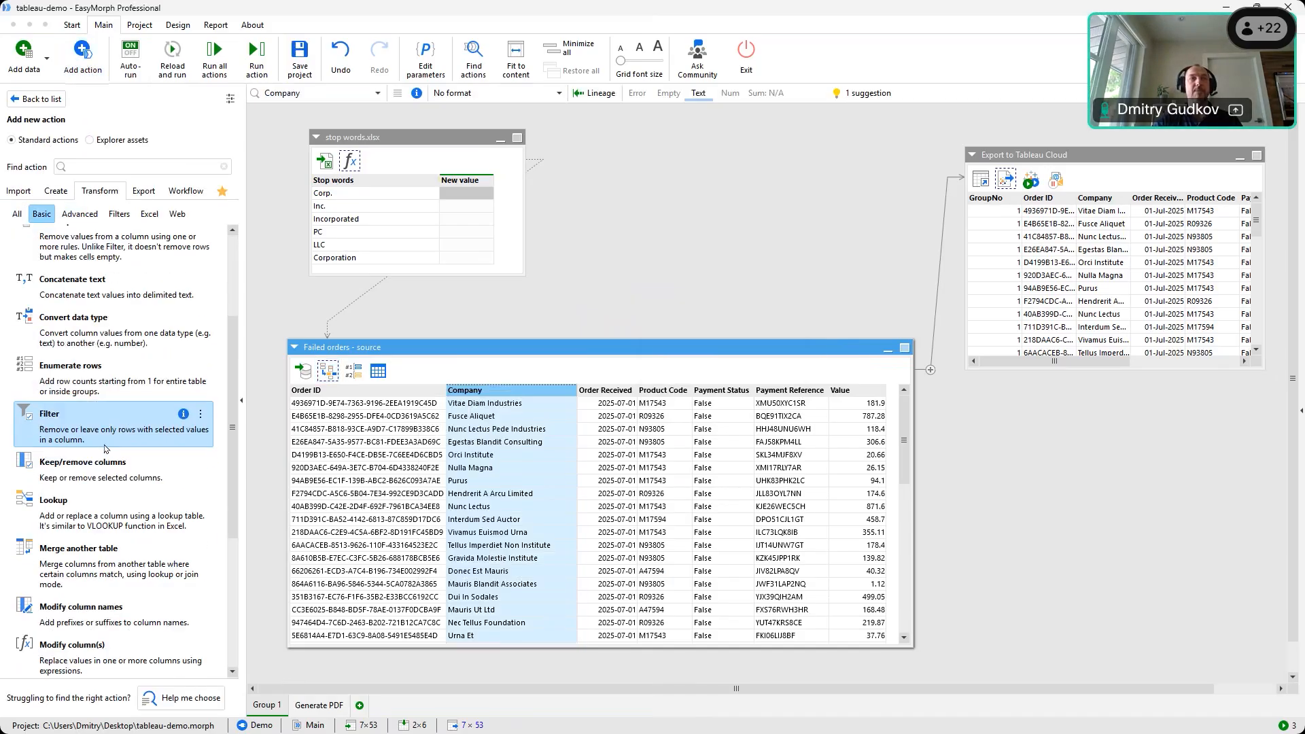
pyautogui.scroll(-3, 106, 449)
pyautogui.moveTo(74, 483); pyautogui.dragTo(342, 395)
pyautogui.click(68, 198)
pyautogui.click(41, 269)
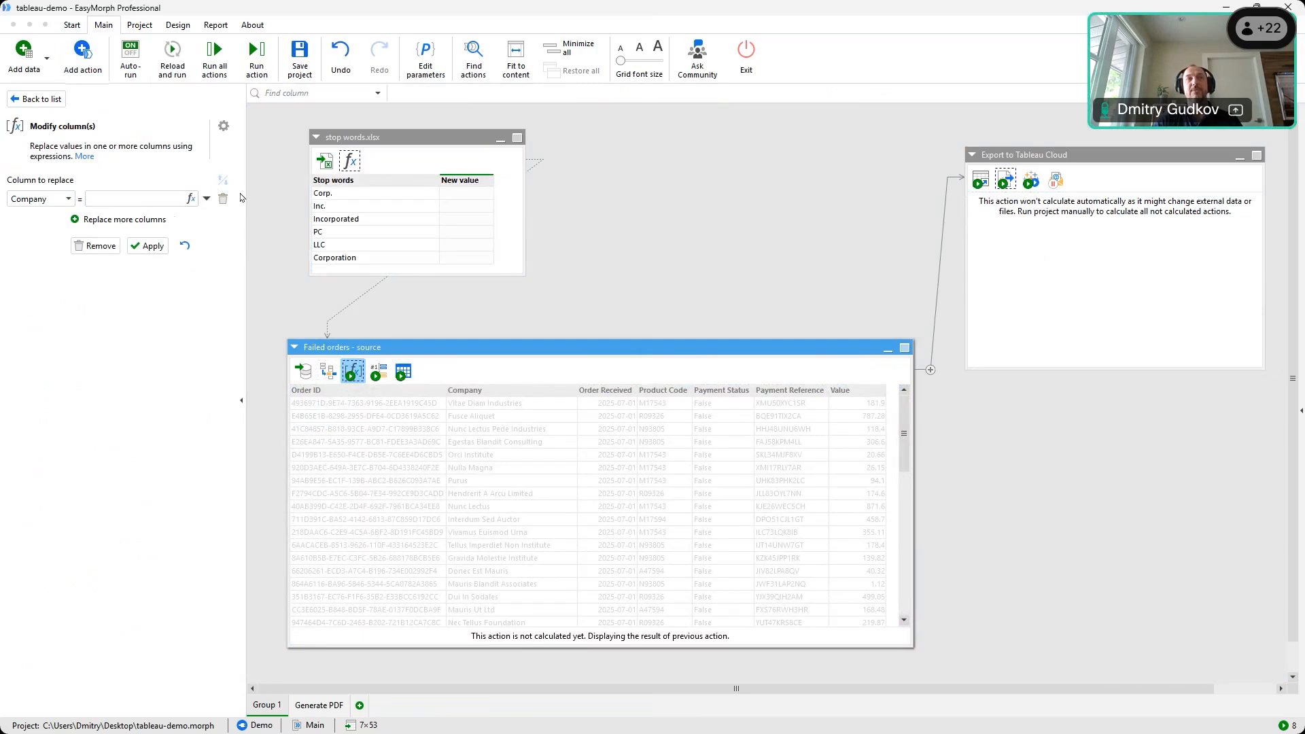
# Generate trimend([Company]) from the description 'remove trailing space in Company' and accept it
pyautogui.click(191, 198)
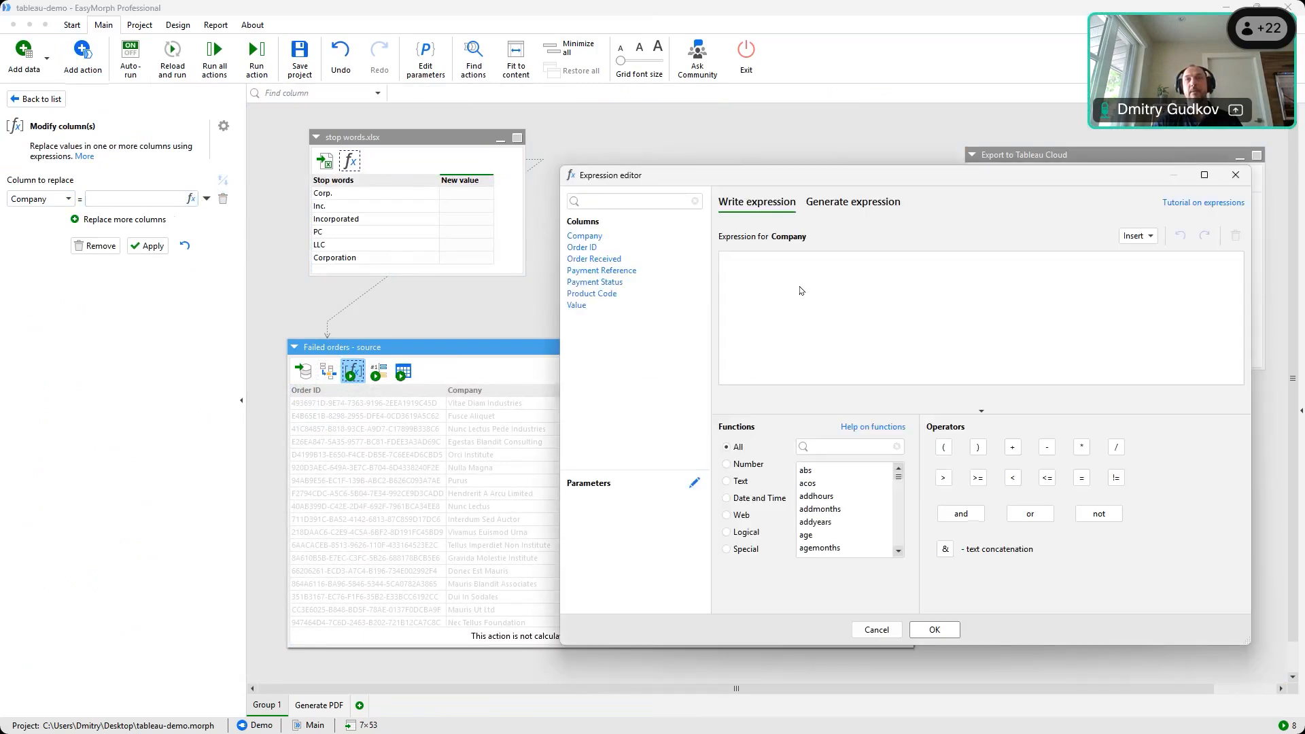
pyautogui.moveTo(820, 182); pyautogui.dragTo(732, 172)
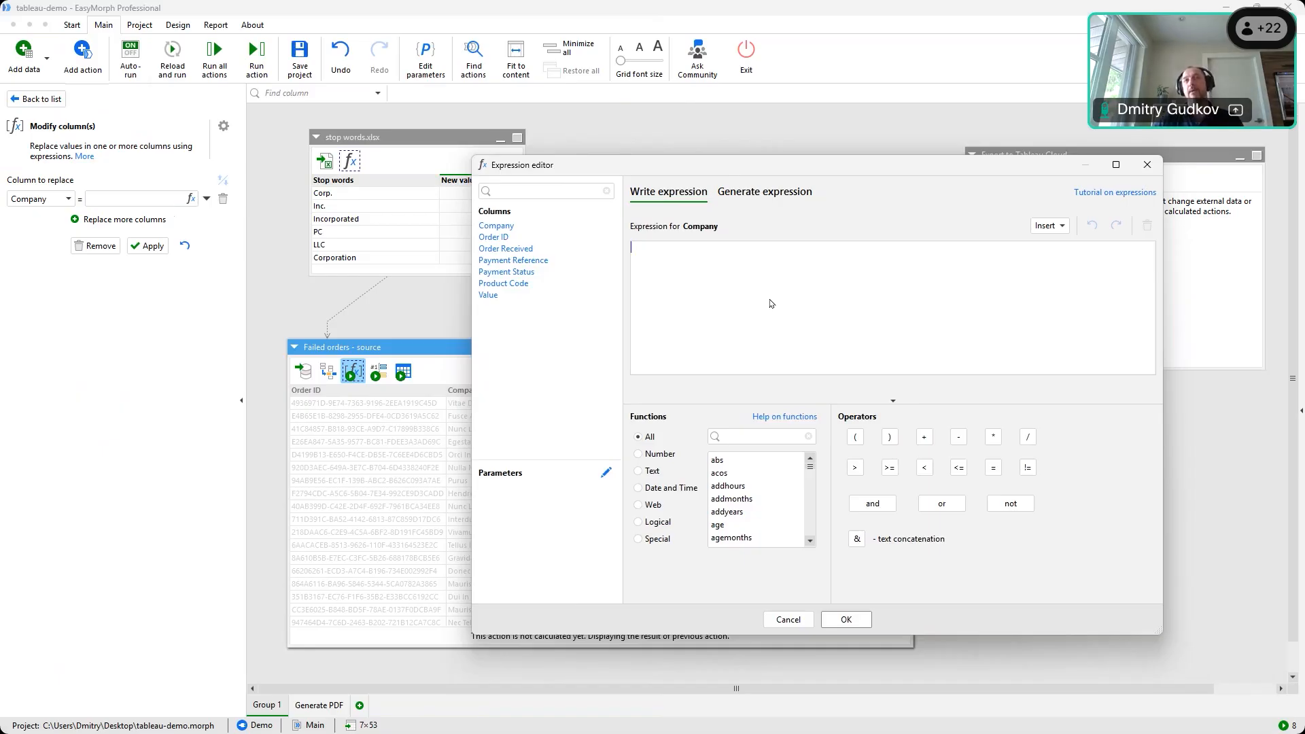
pyautogui.click(639, 455)
pyautogui.click(640, 472)
pyautogui.scroll(-5, 751, 471)
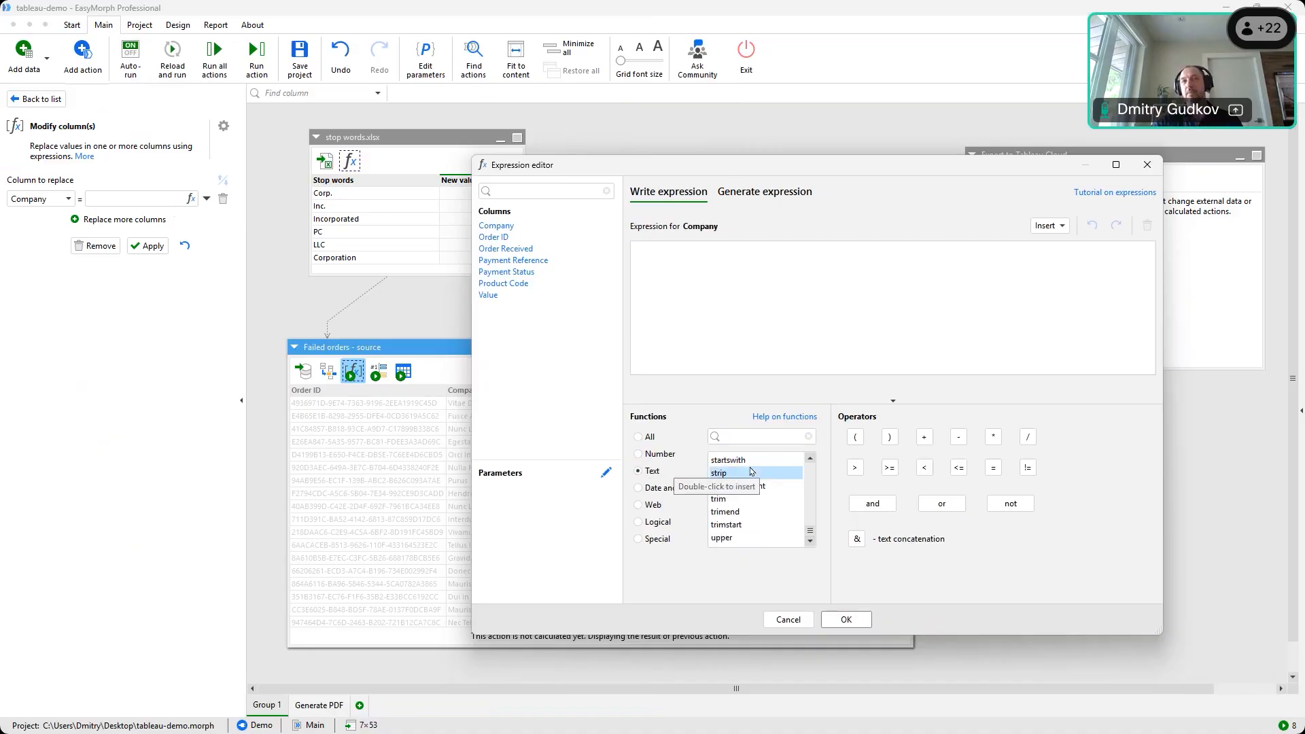
pyautogui.click(764, 192)
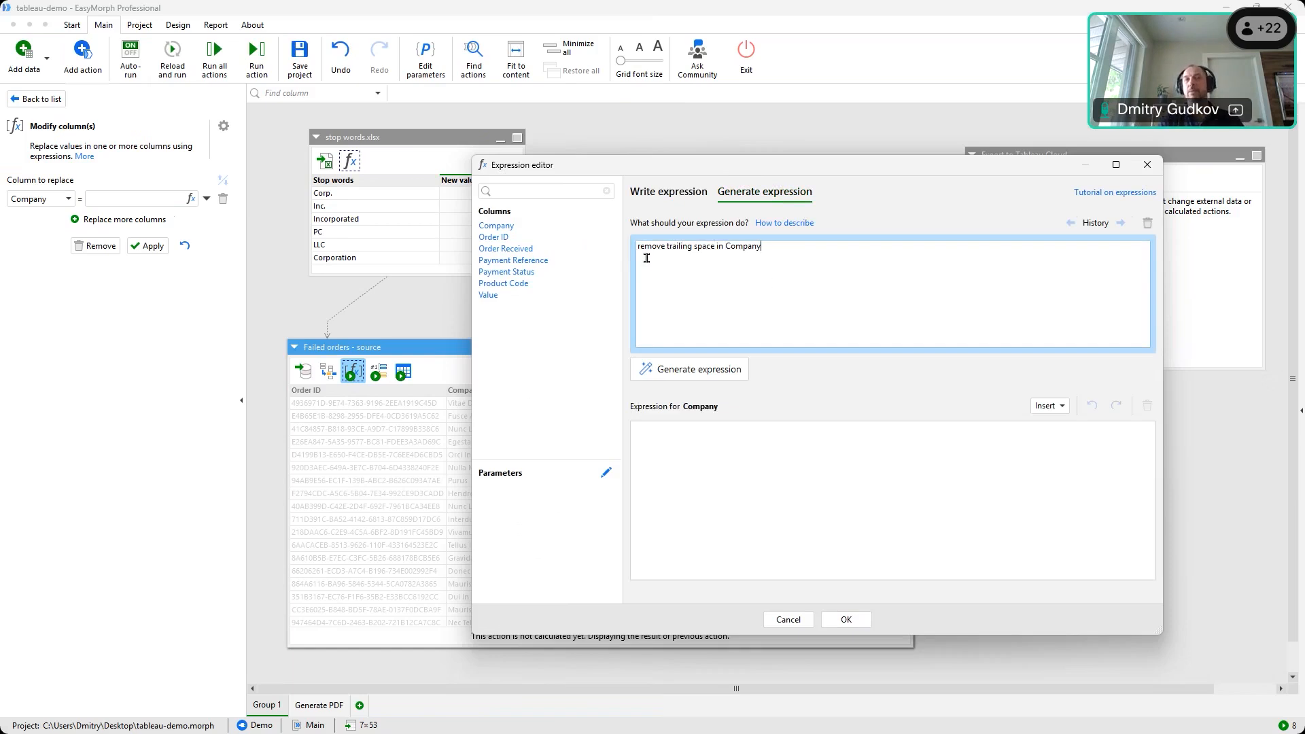
pyautogui.click(667, 371)
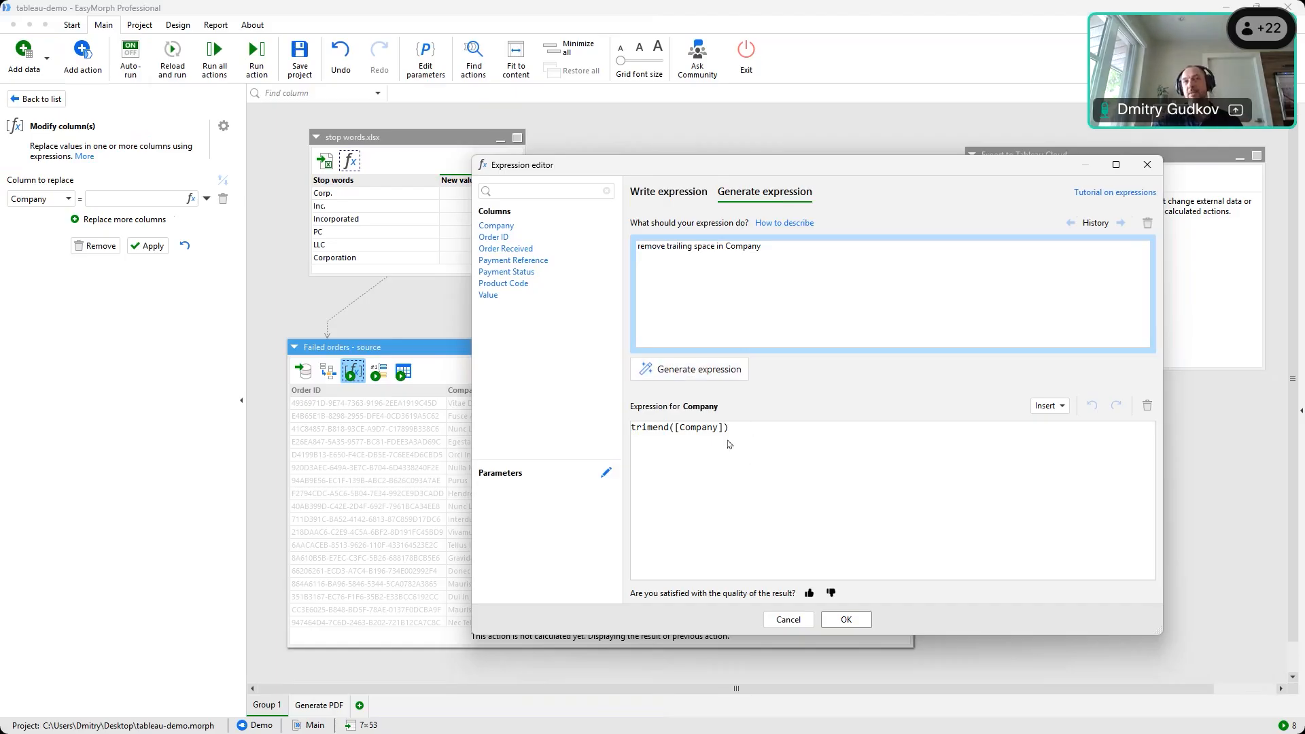
pyautogui.click(846, 620)
# Apply the trim step and verify Purus drops from 6 to 5 characters in Cell Profiler
pyautogui.click(153, 249)
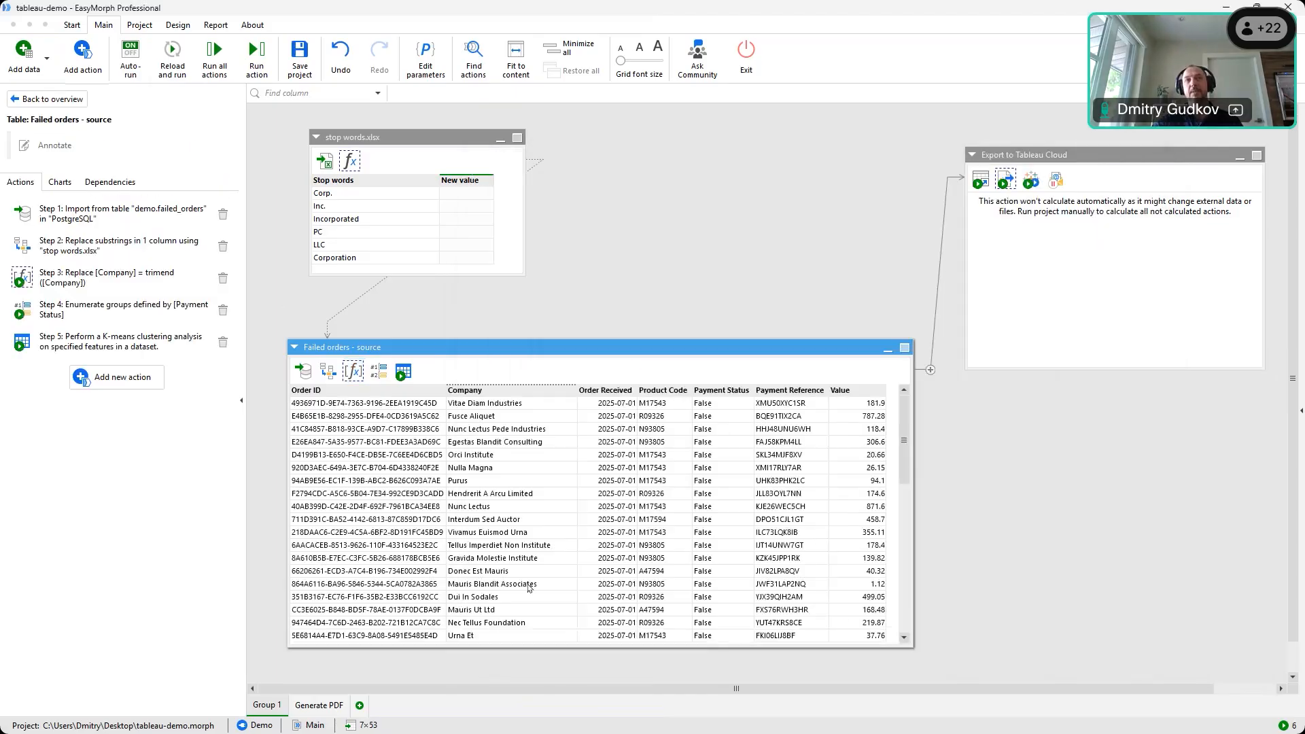
pyautogui.click(489, 482)
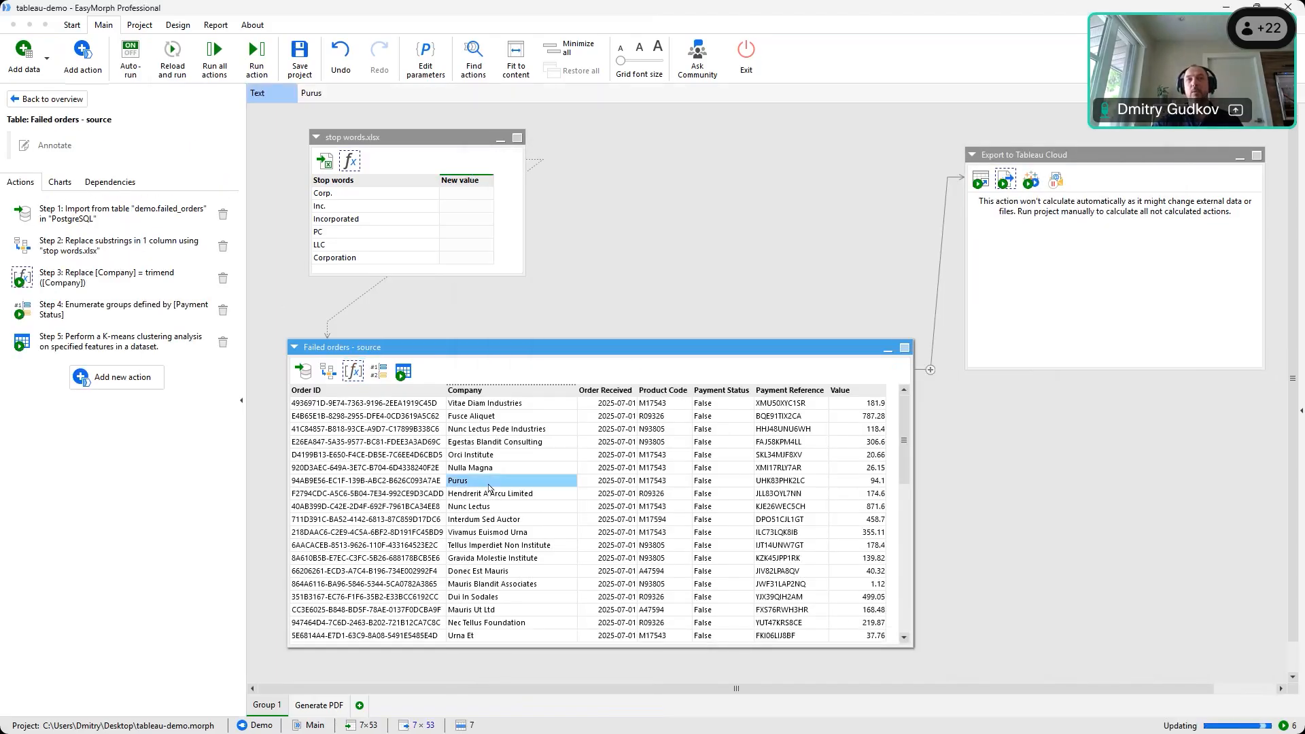
pyautogui.rightClick(490, 486)
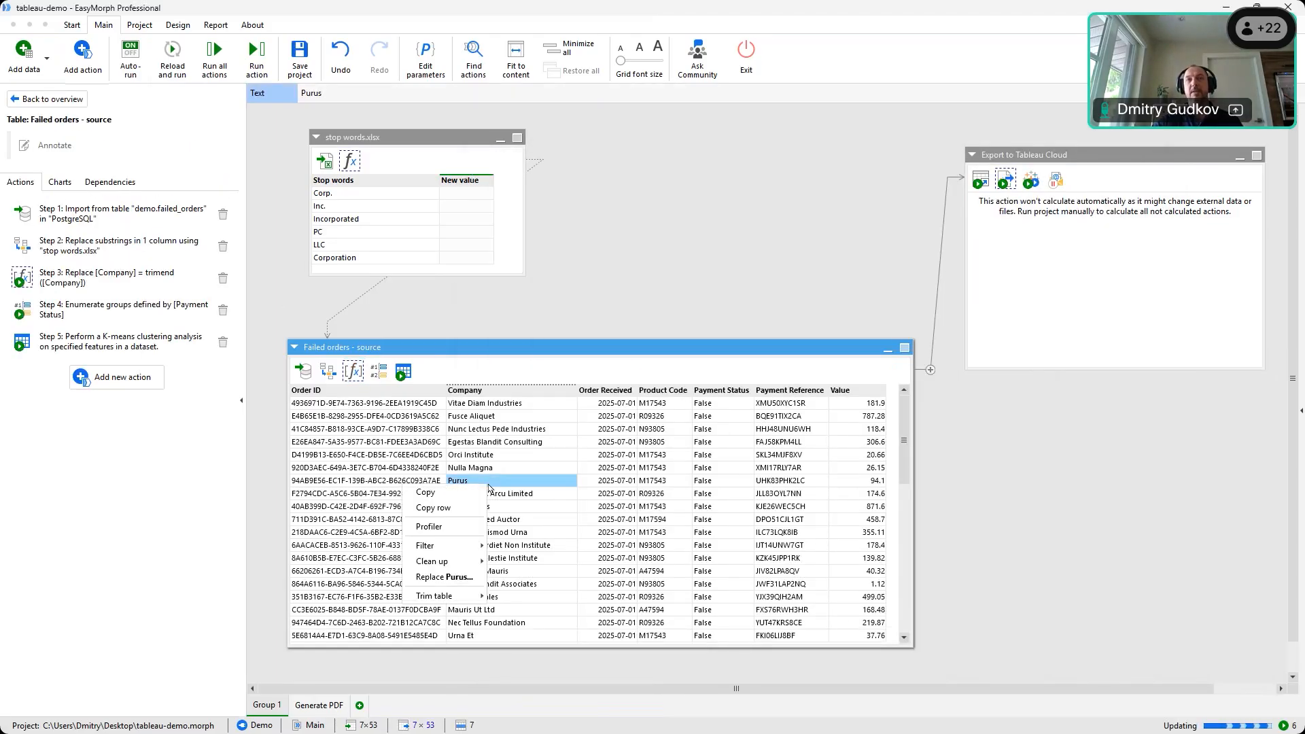
pyautogui.click(458, 534)
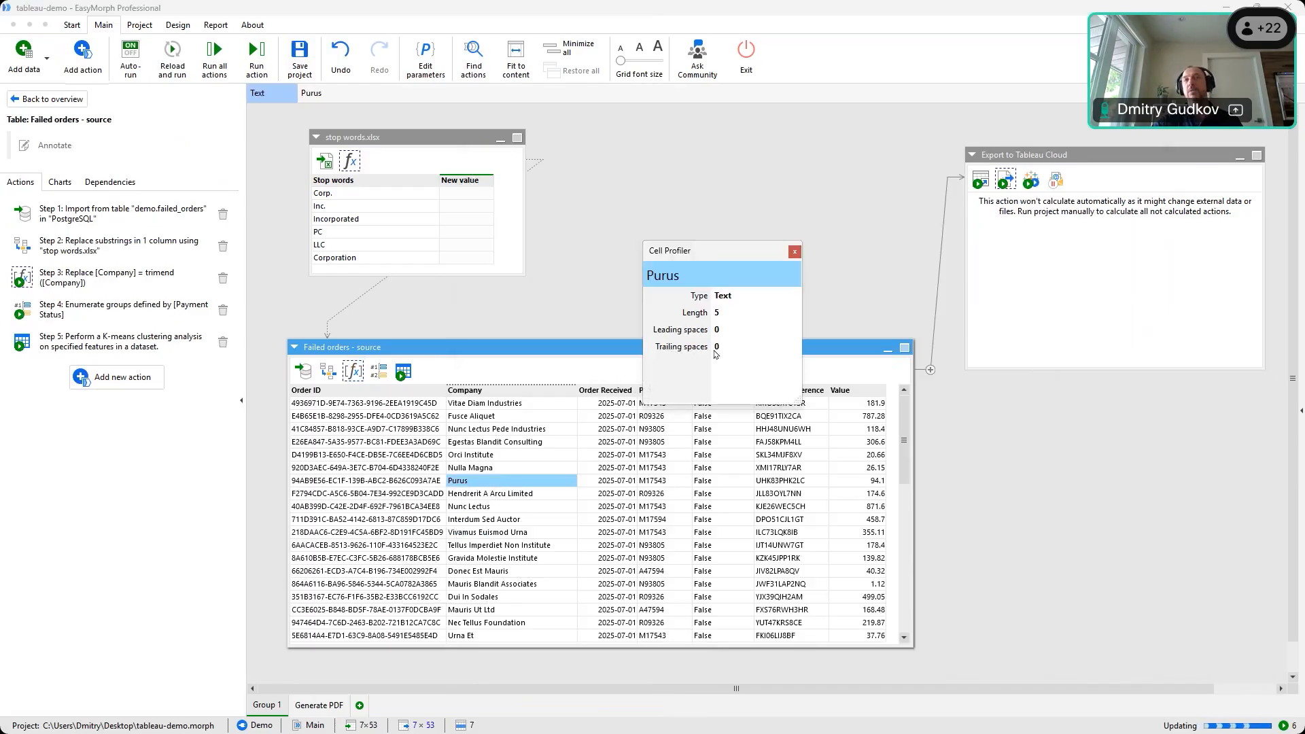
pyautogui.click(327, 378)
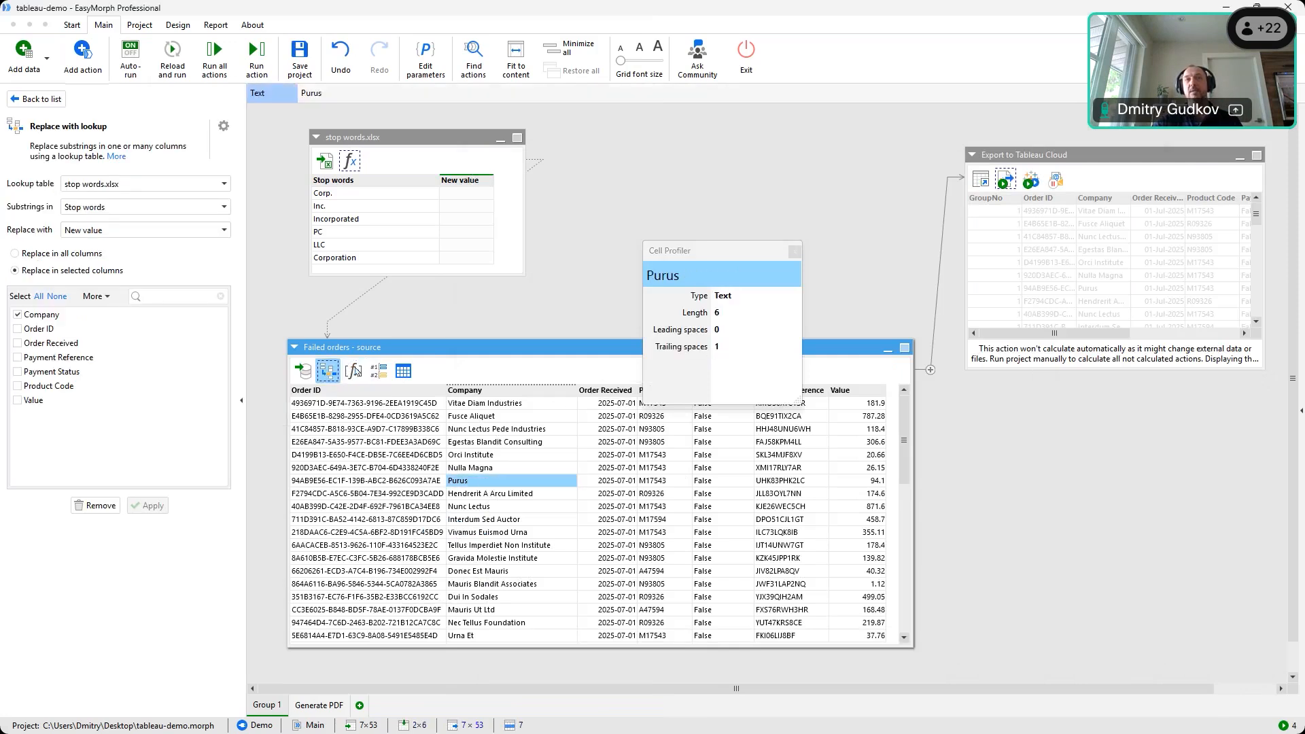
pyautogui.click(353, 371)
pyautogui.click(486, 480)
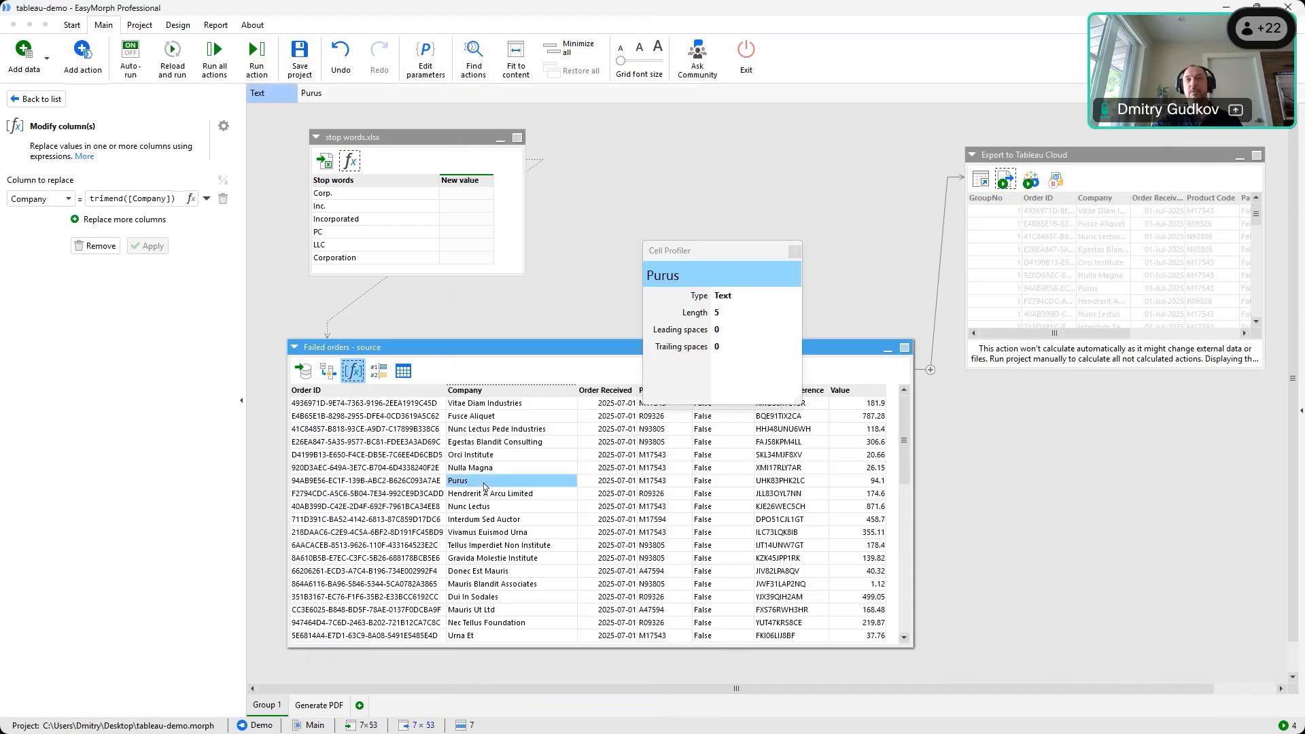
# Close the Cell Profiler, clear the Purus selection, and nudge the stop words table left
pyautogui.click(793, 253)
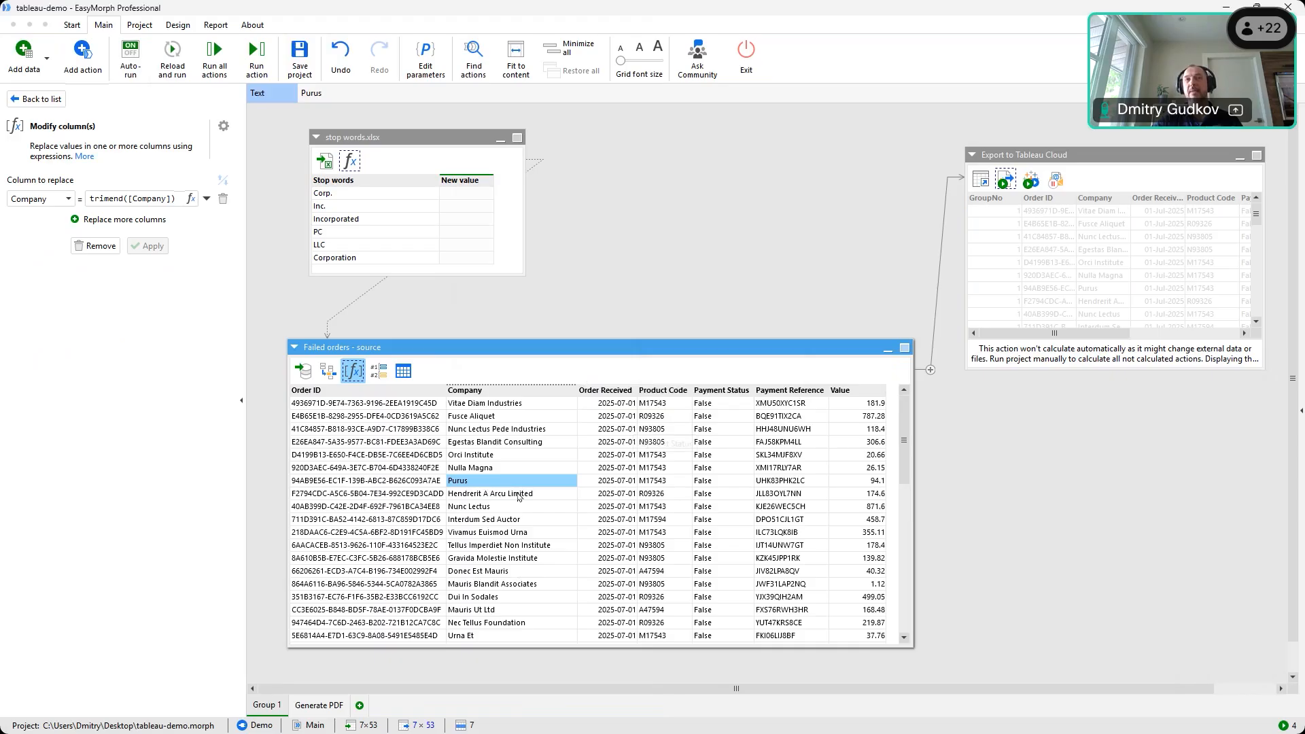
pyautogui.scroll(-2, 518, 497)
pyautogui.scroll(2, 520, 496)
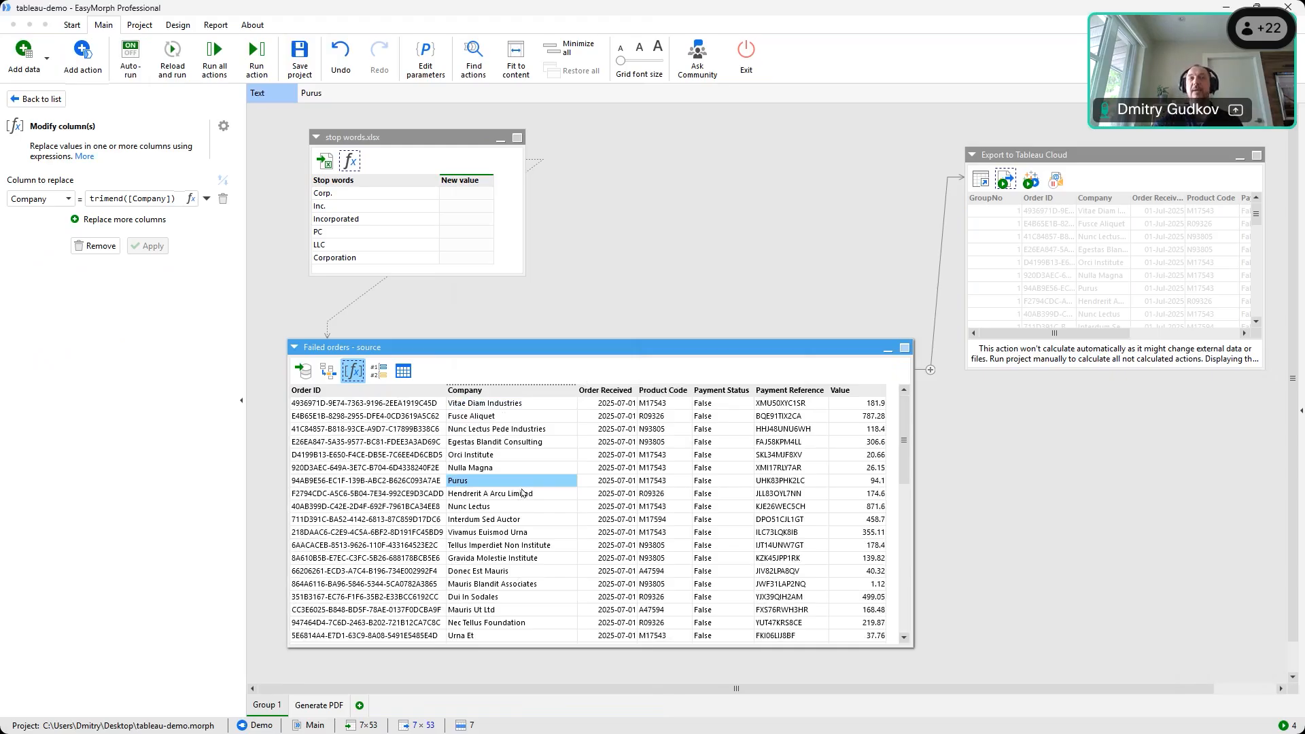
pyautogui.click(329, 371)
pyautogui.click(347, 376)
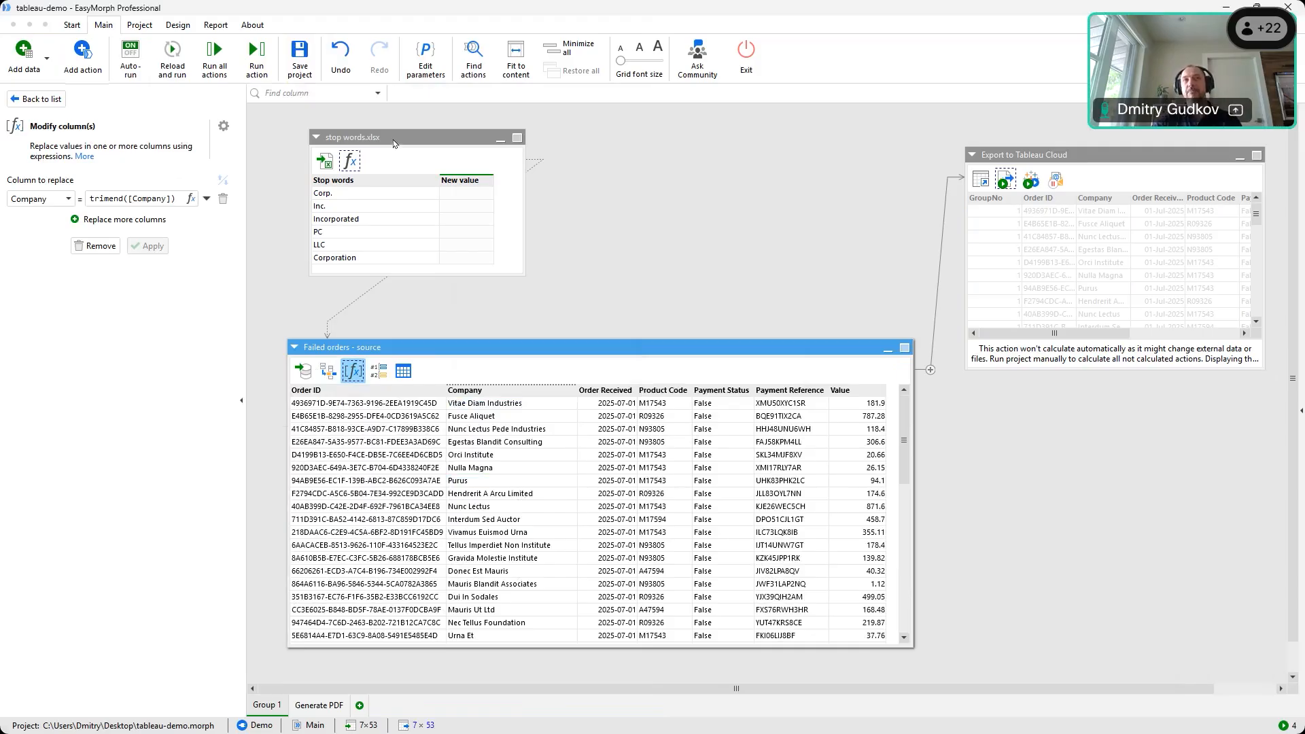
pyautogui.moveTo(393, 143); pyautogui.dragTo(382, 142)
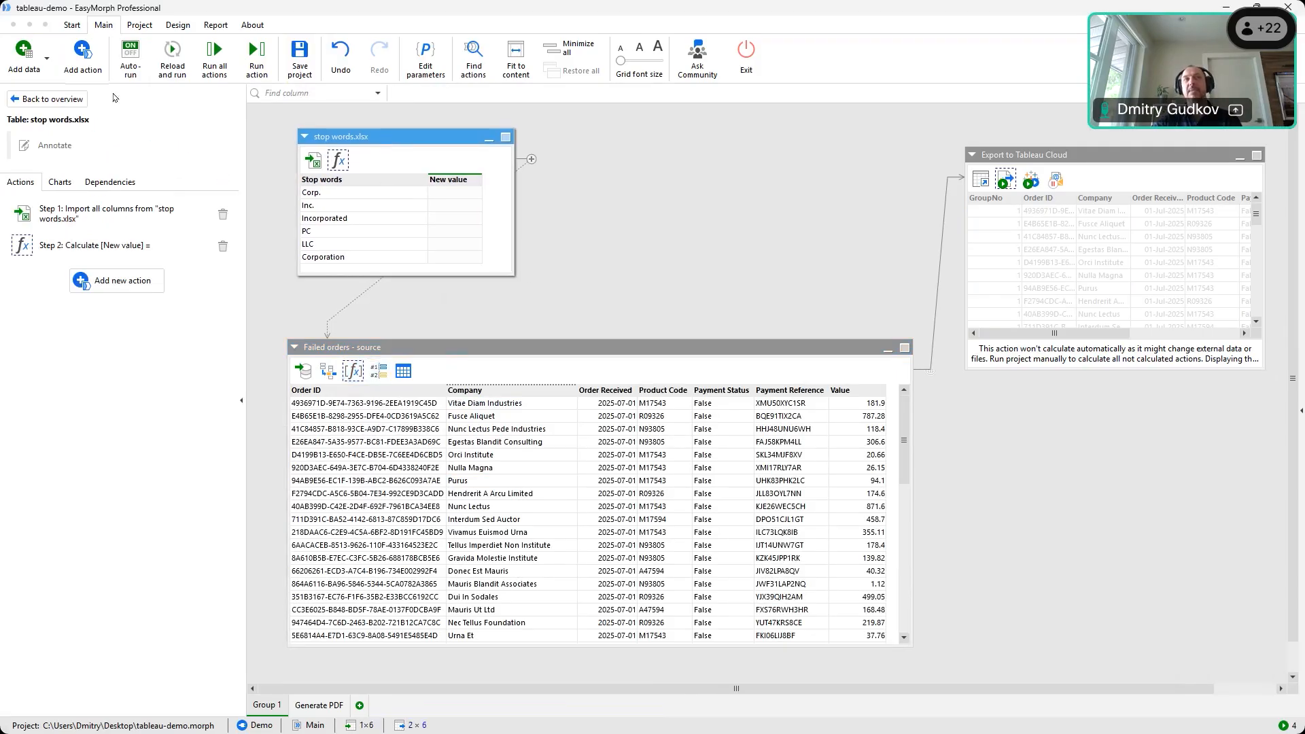
# Browse the Add action list, then show the Failed orders - source table's five steps
pyautogui.click(88, 55)
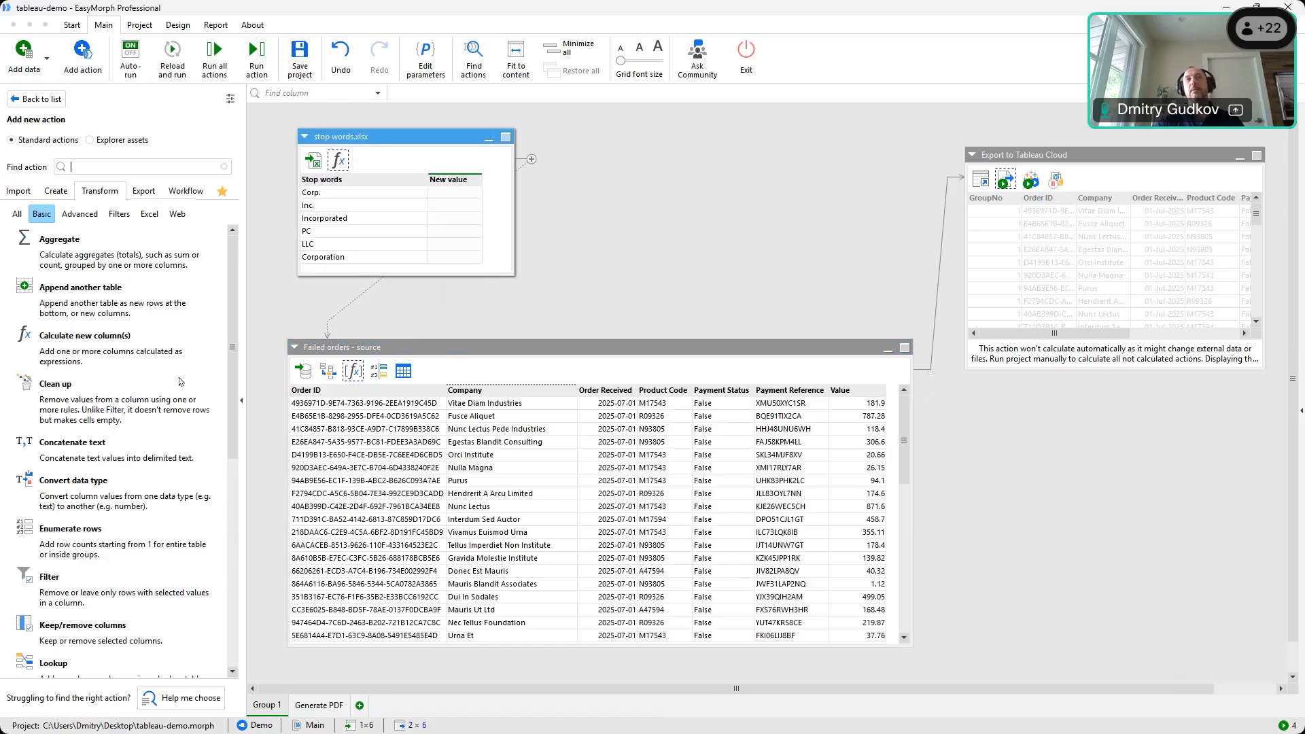
pyautogui.scroll(-5, 118, 469)
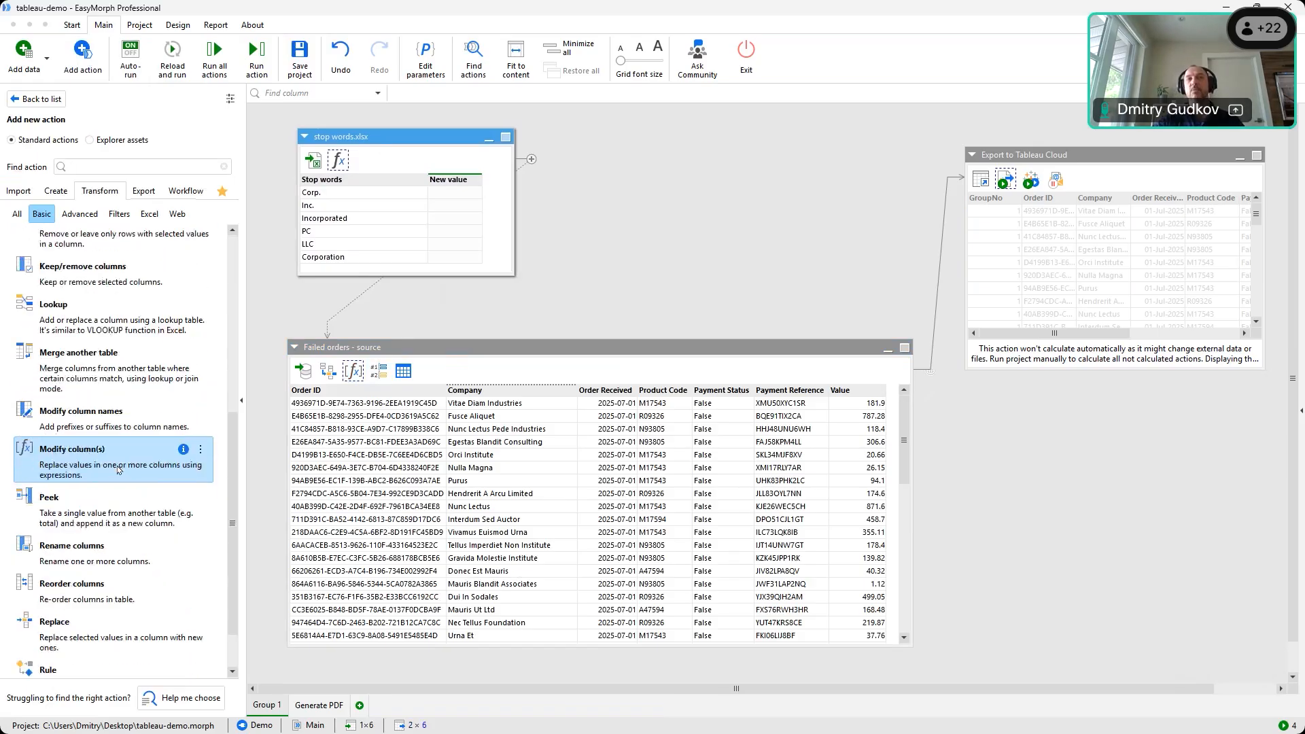
pyautogui.scroll(5, 118, 469)
pyautogui.scroll(-1, 118, 469)
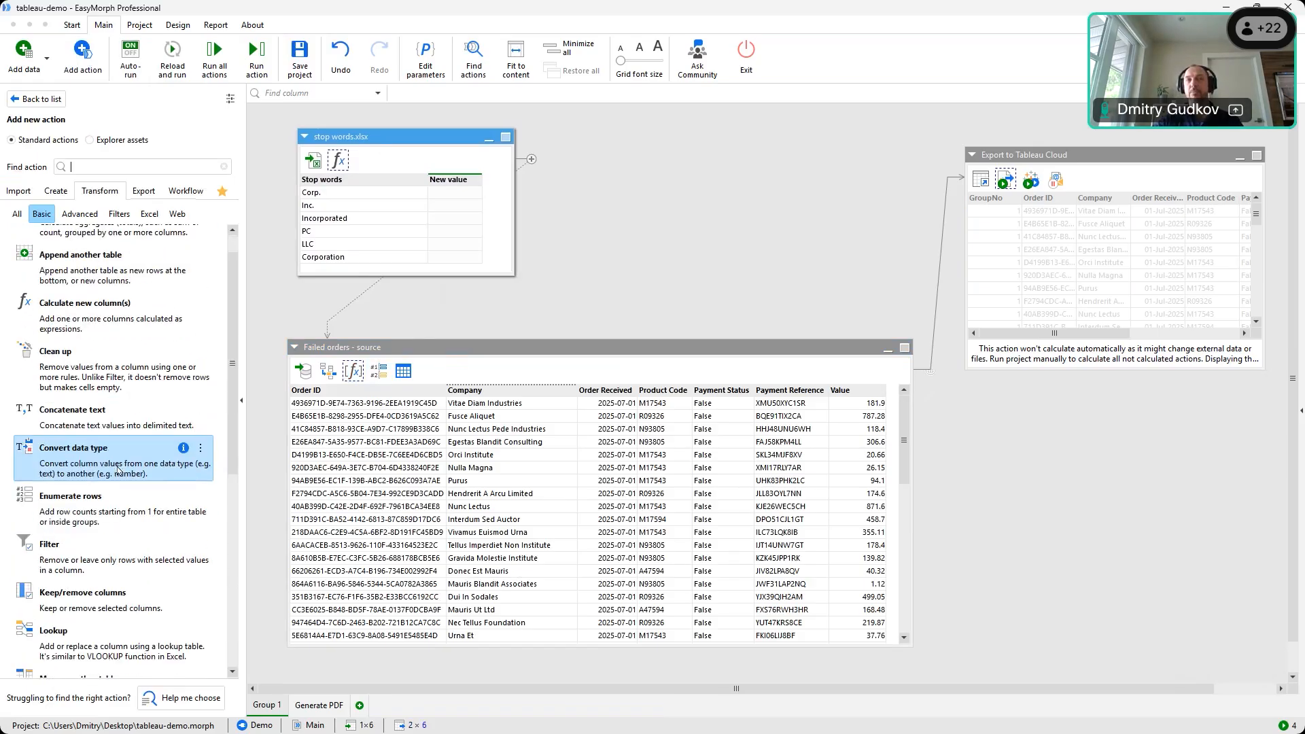
pyautogui.click(417, 348)
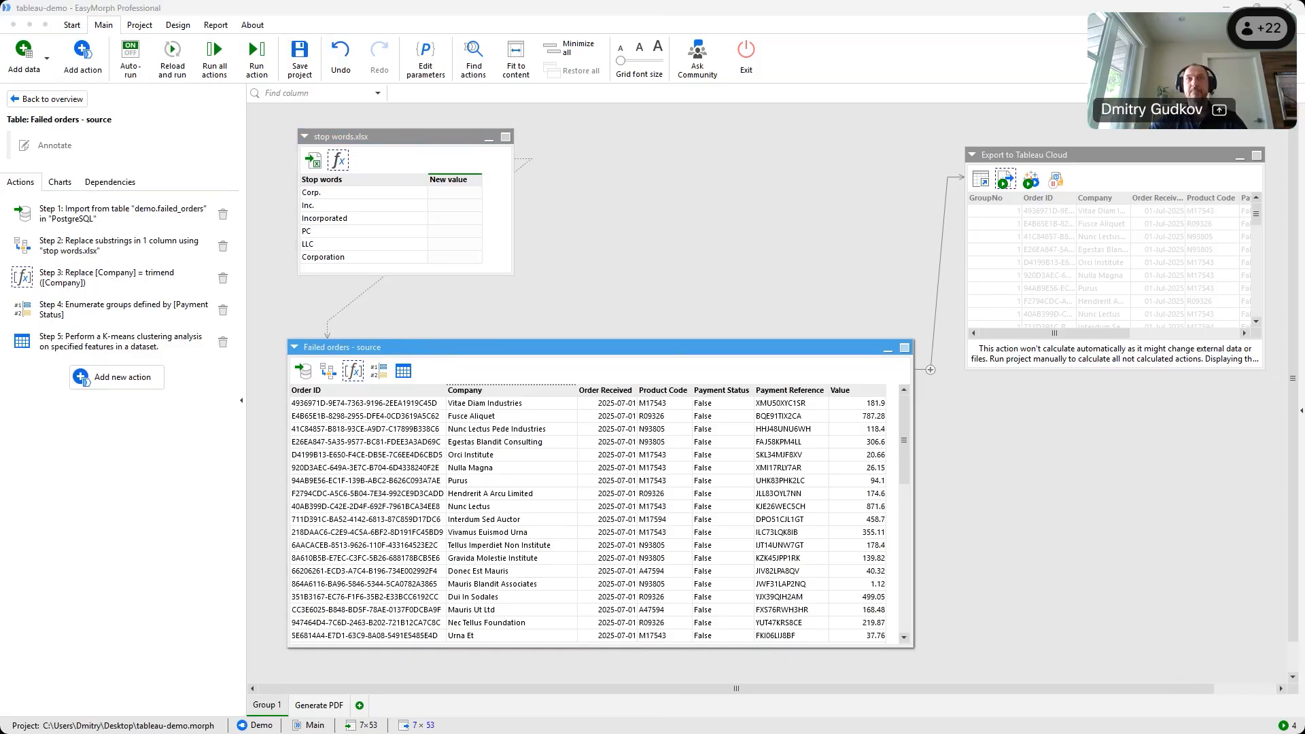
# In Chrome, load EasyMorph Hub in a new tab and close the old EasyMorph Server tab
pyautogui.hotkey('alt', 'Tab')
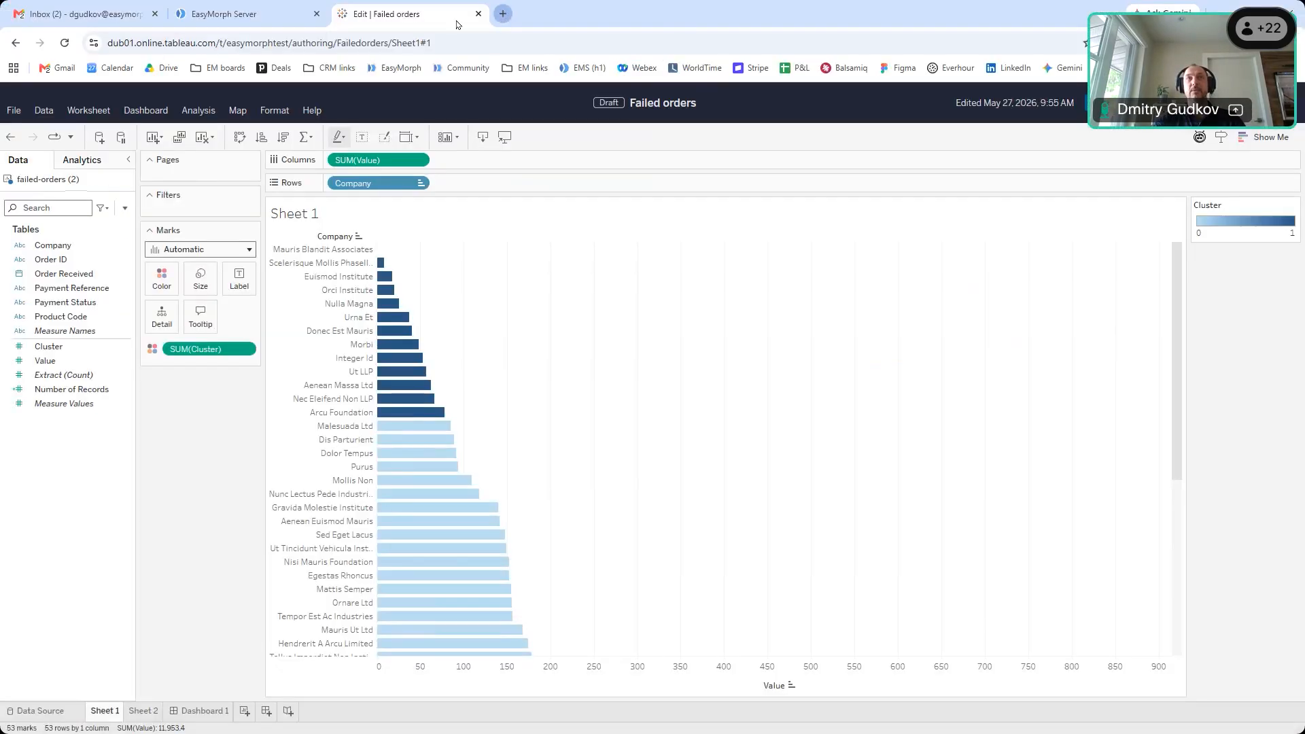
pyautogui.hotkey('ctrl', 't')
pyautogui.click(238, 14)
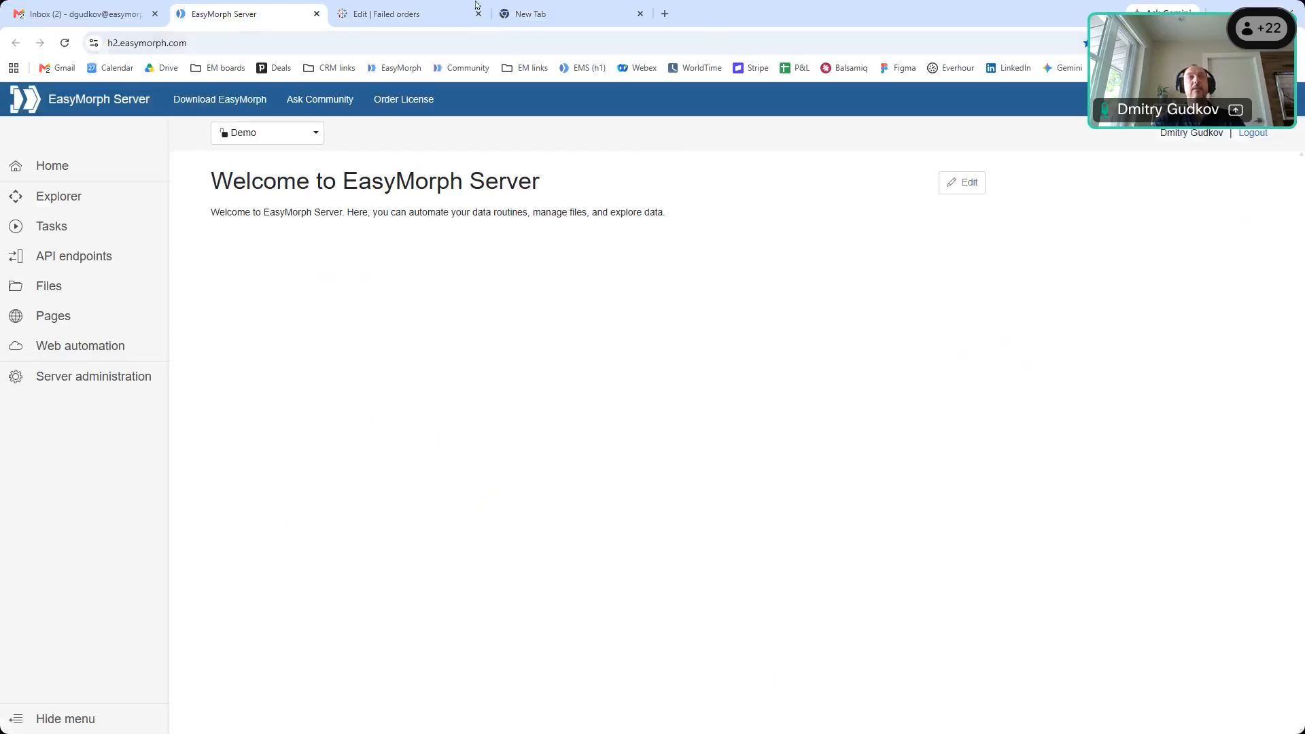
pyautogui.click(537, 13)
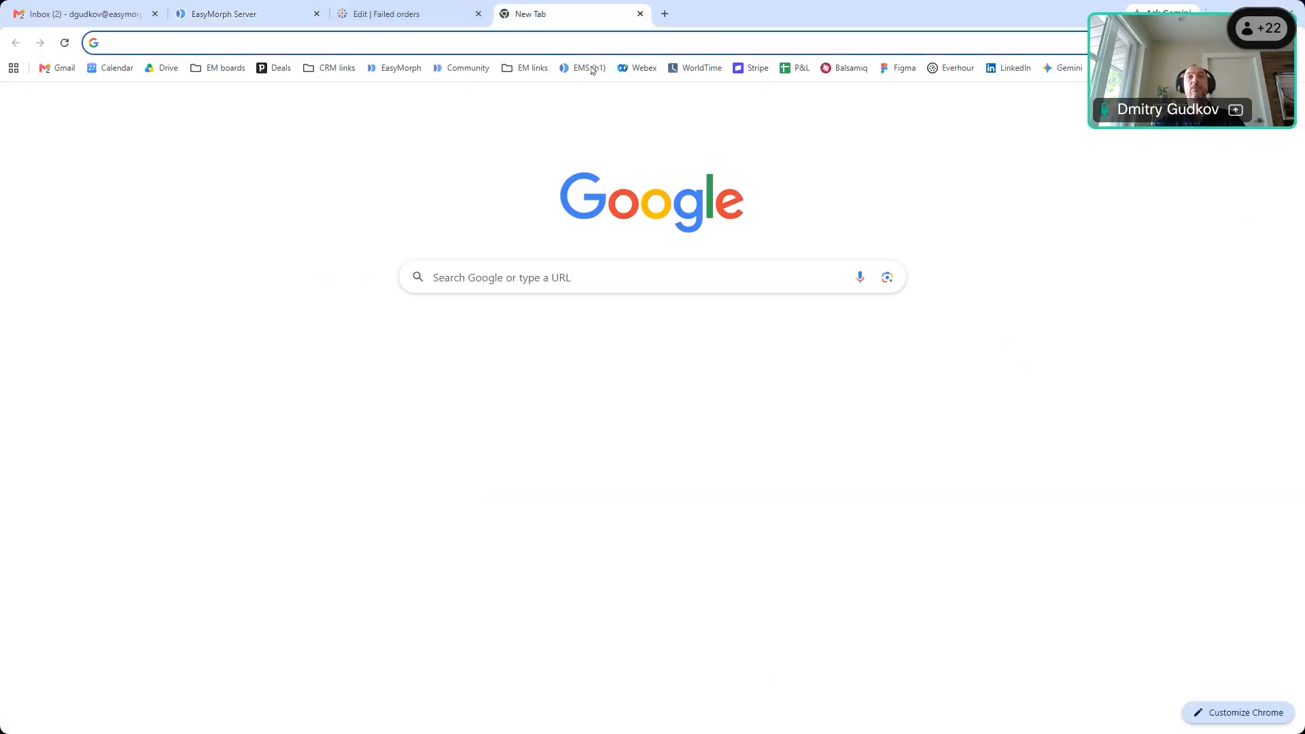
pyautogui.click(589, 68)
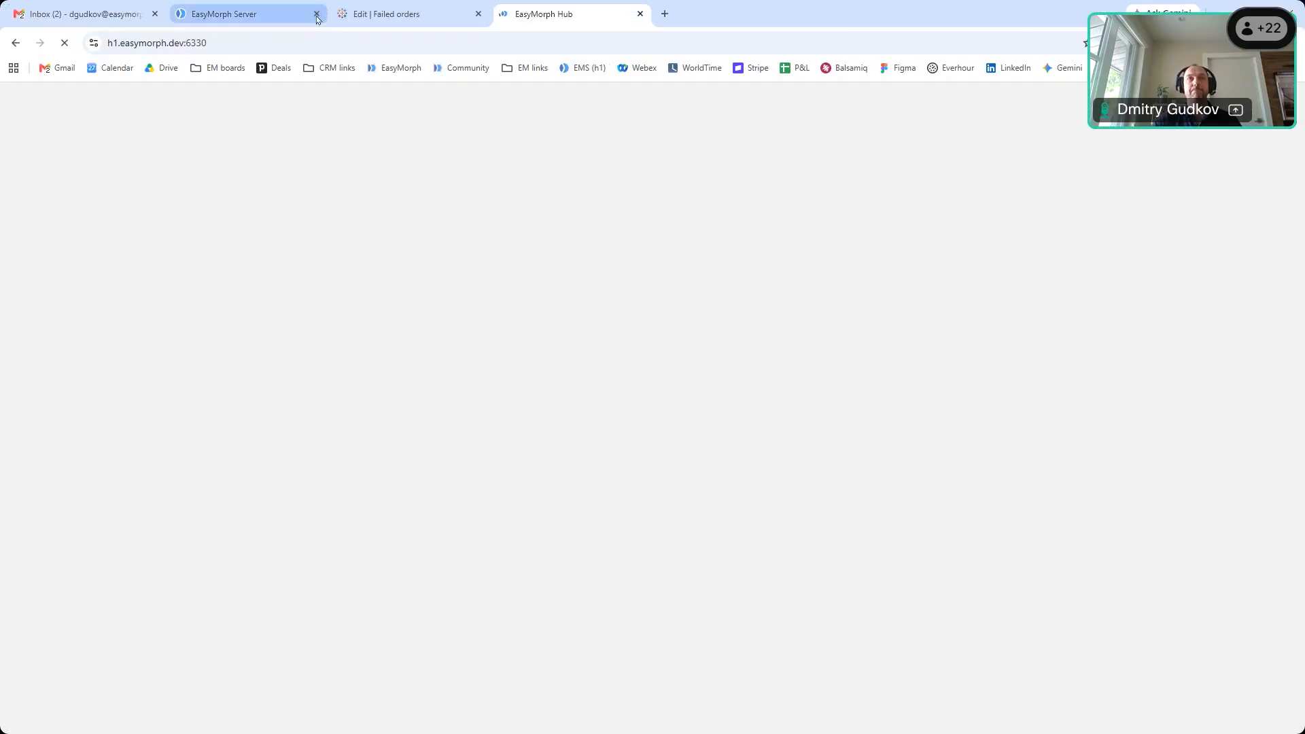
pyautogui.click(317, 14)
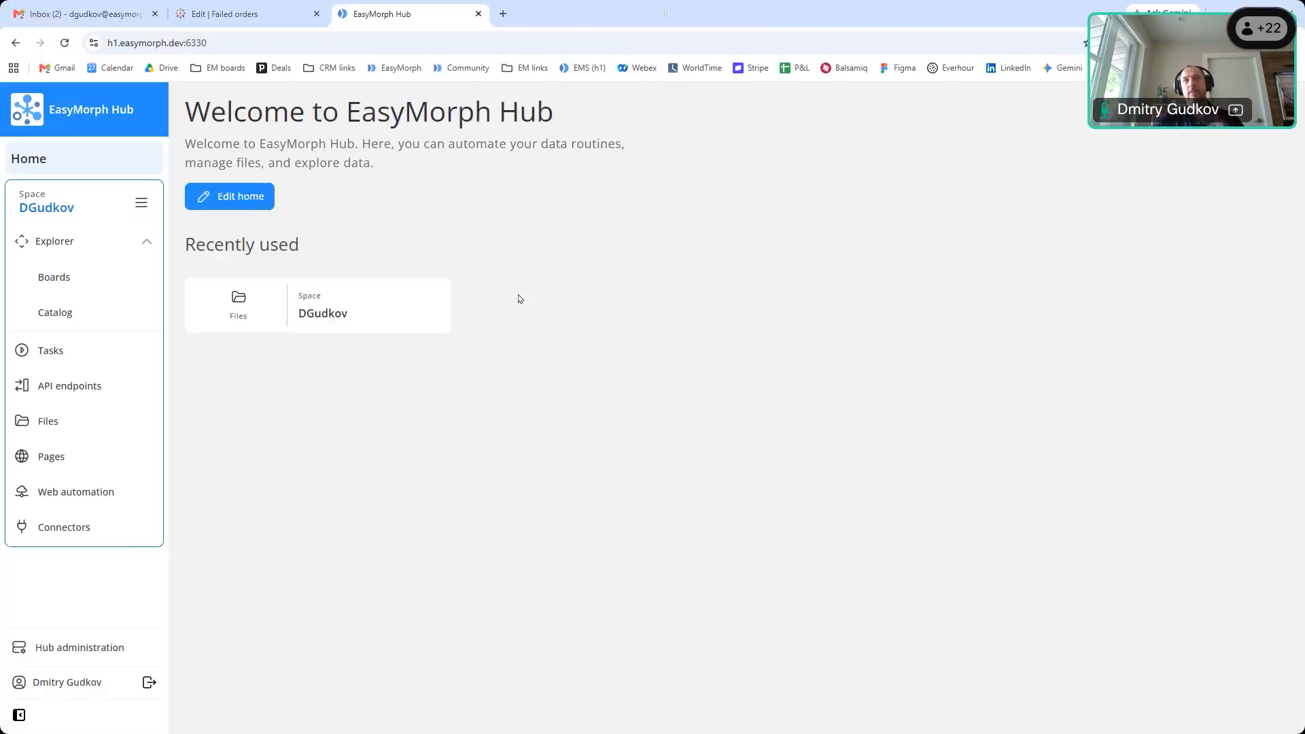
# Scroll through the Hub catalog's collections and datasets, then return to EasyMorph Professional
pyautogui.click(43, 312)
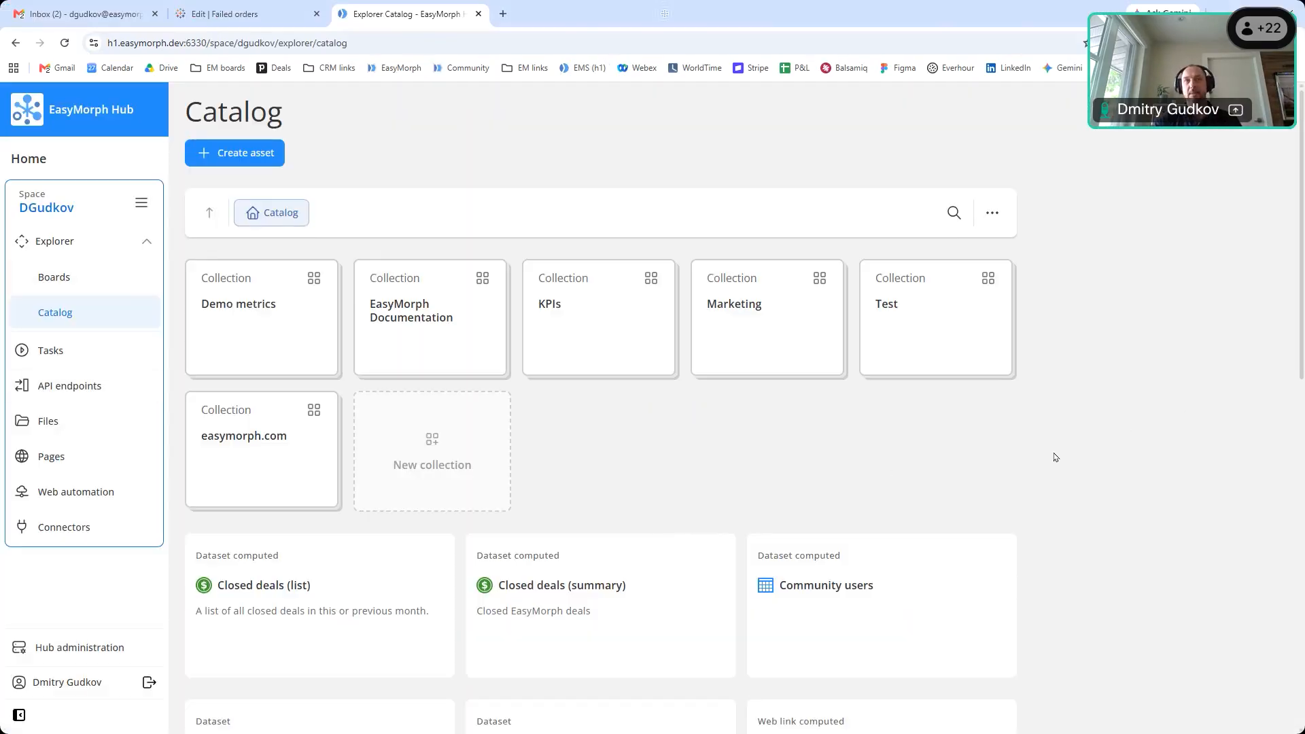
pyautogui.scroll(-4, 1056, 451)
pyautogui.scroll(4, 1056, 452)
pyautogui.scroll(-4, 863, 292)
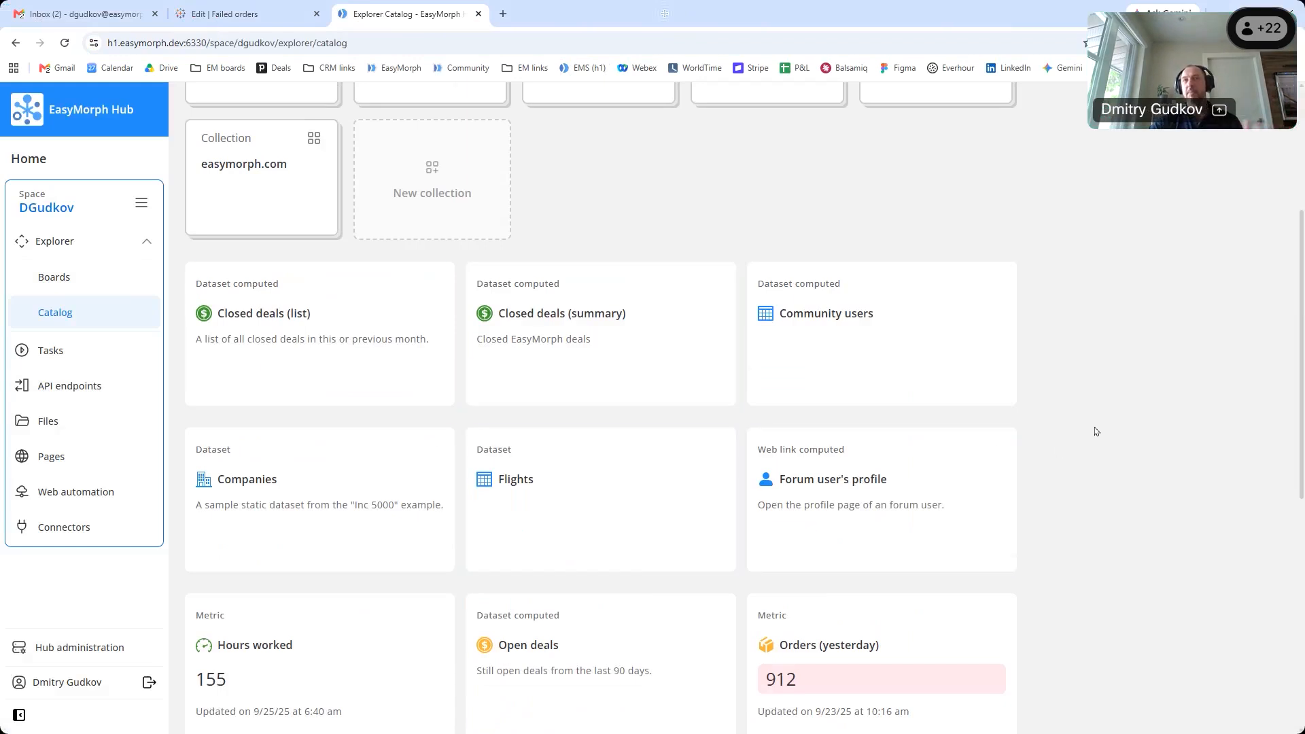
pyautogui.scroll(-5, 1093, 431)
pyautogui.scroll(-3, 408, 510)
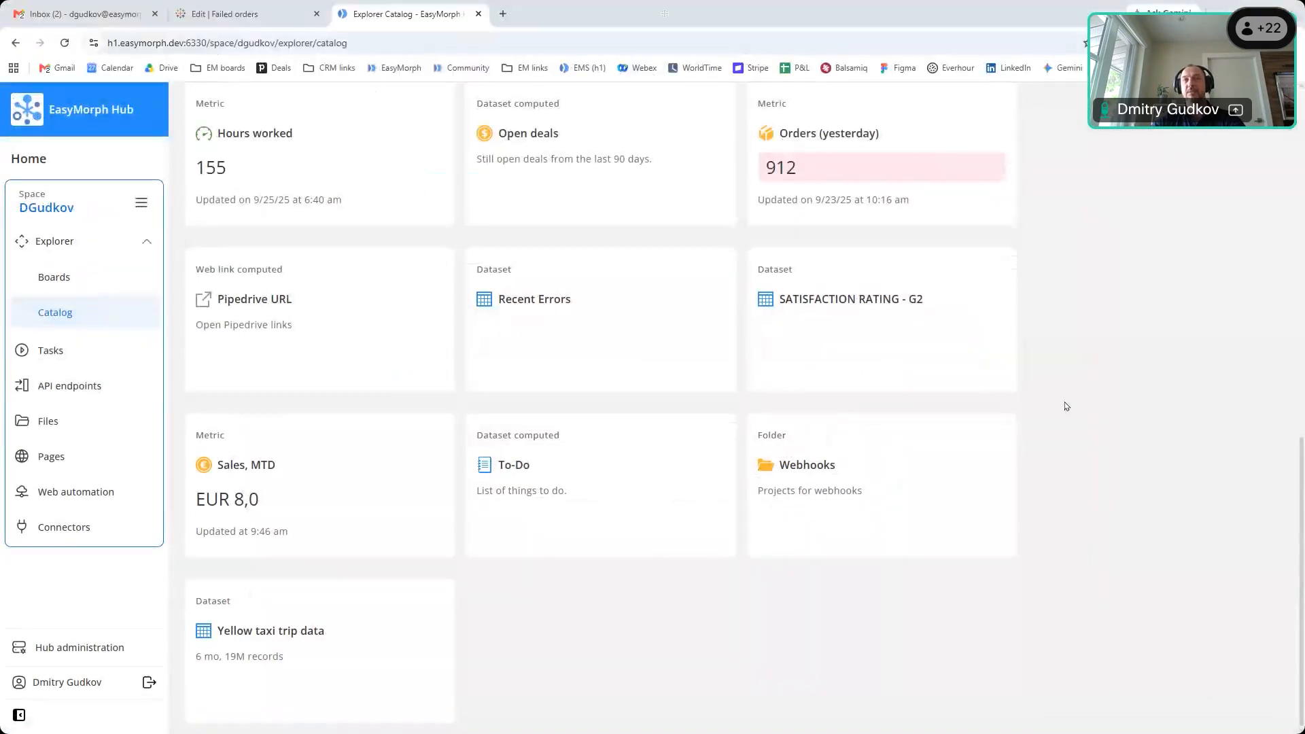
pyautogui.moveTo(731, 347)
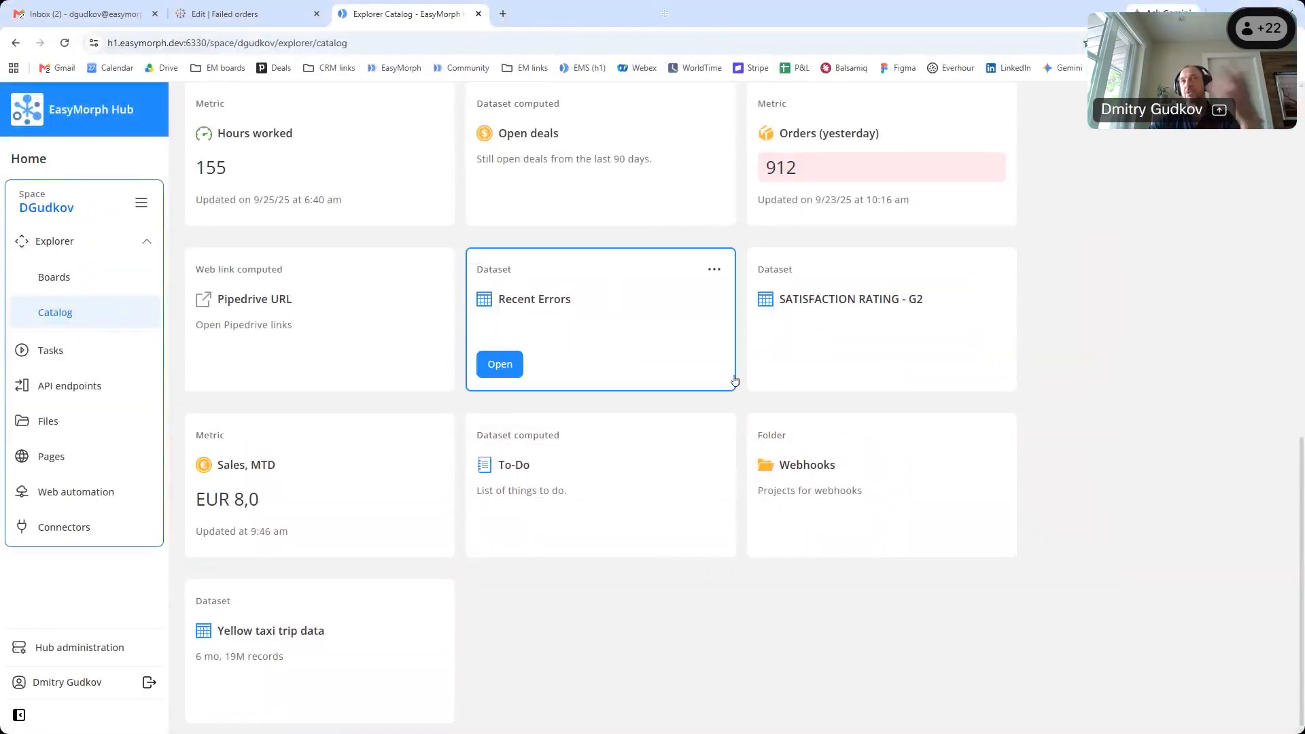
pyautogui.scroll(10, 673, 279)
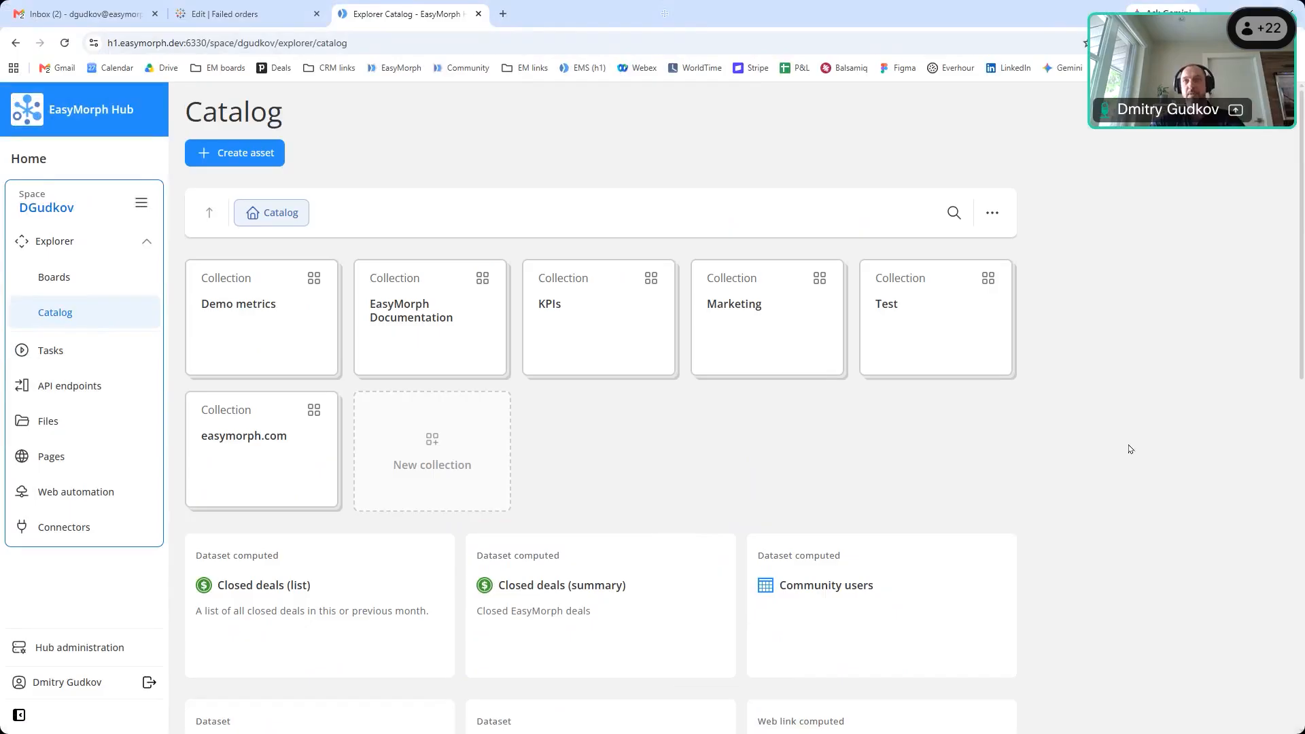
pyautogui.scroll(-6, 1131, 450)
pyautogui.hotkey('alt', 'Tab')
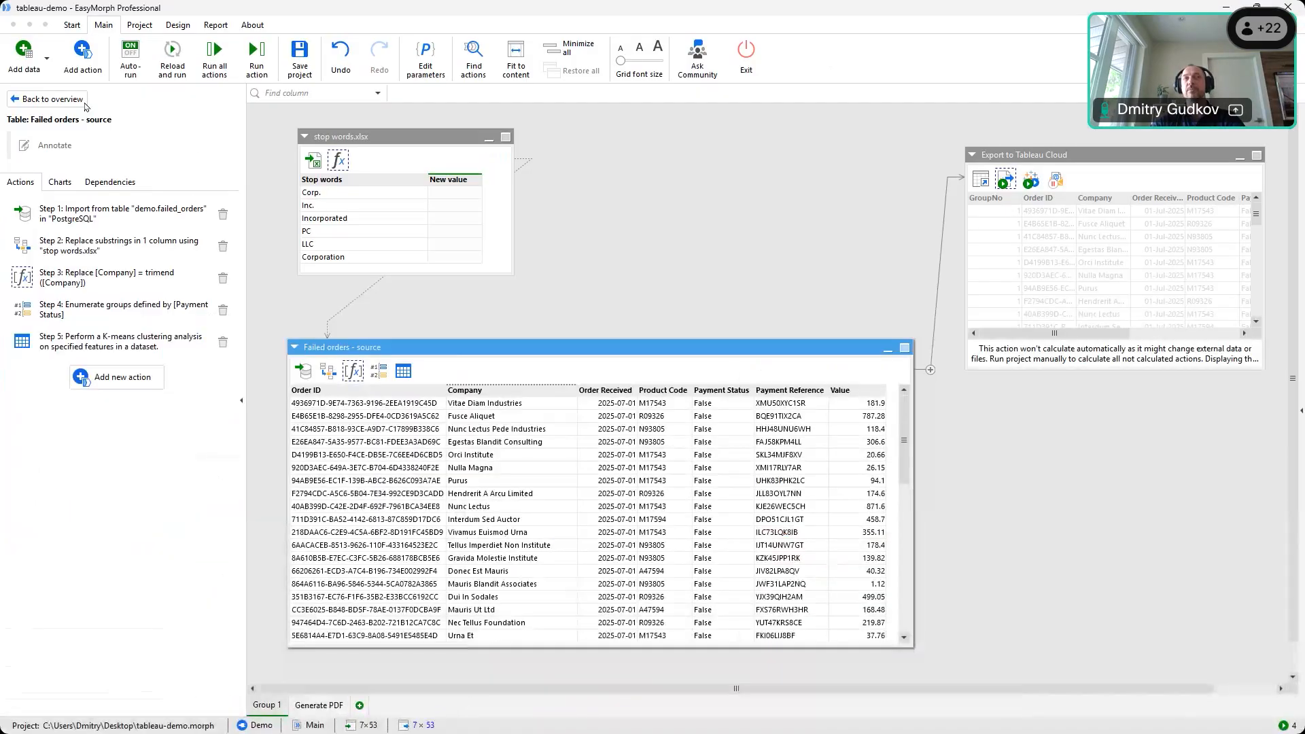
# Find K-means Analysis under Explorer assets' Custom Actions and show Failed orders' Cluster column
pyautogui.click(391, 315)
pyautogui.click(85, 75)
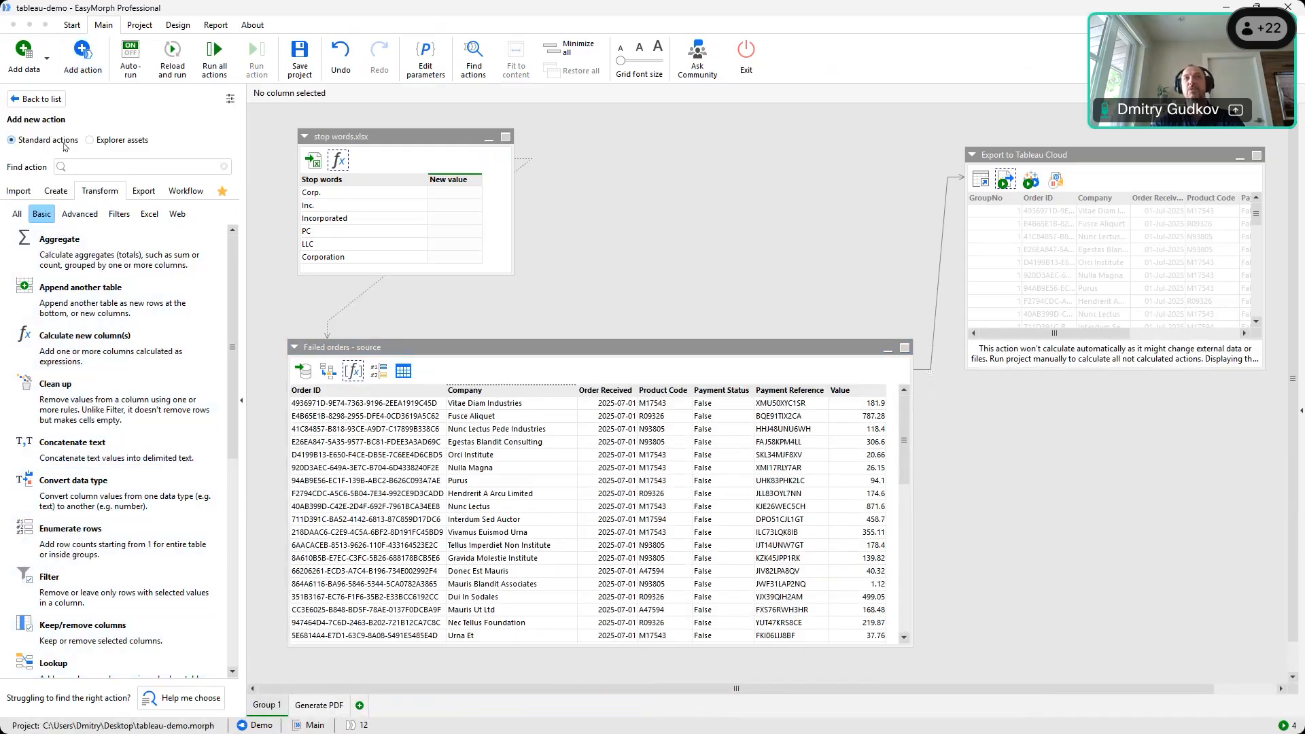
pyautogui.click(90, 141)
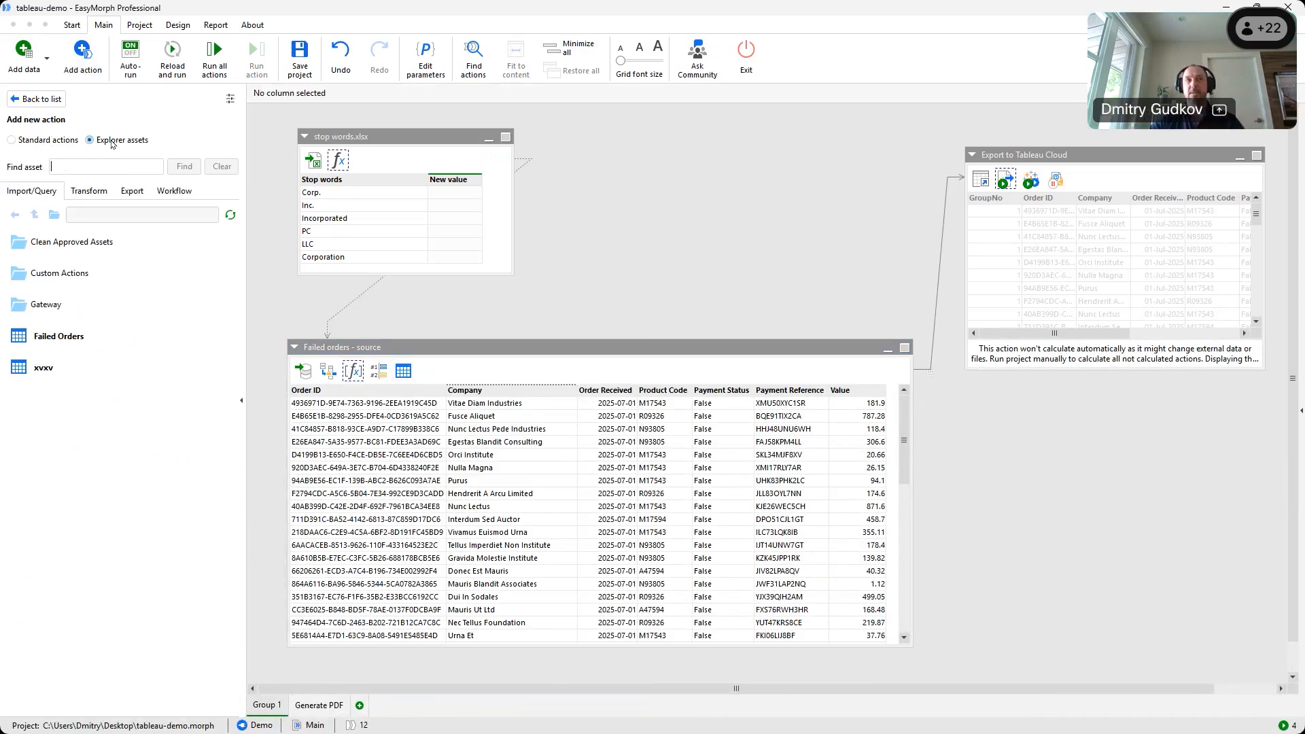
pyautogui.click(60, 277)
pyautogui.doubleClick(60, 276)
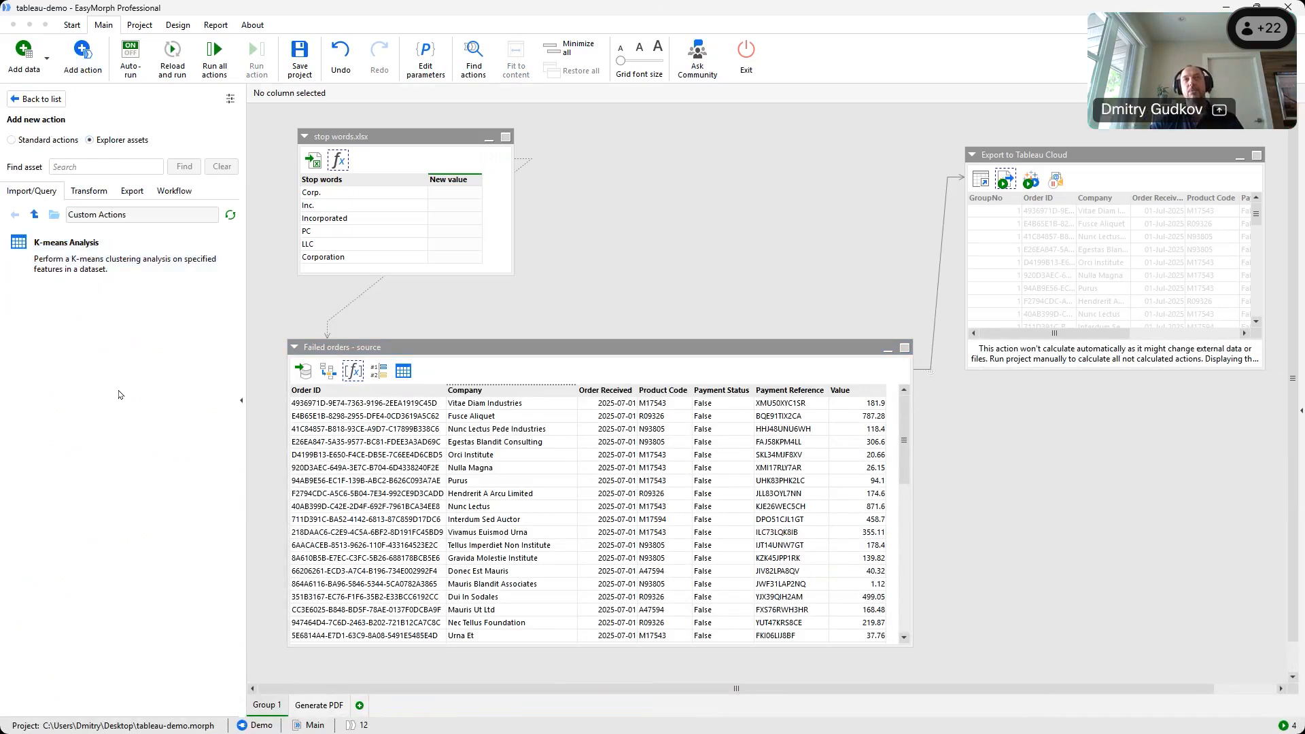
pyautogui.click(33, 246)
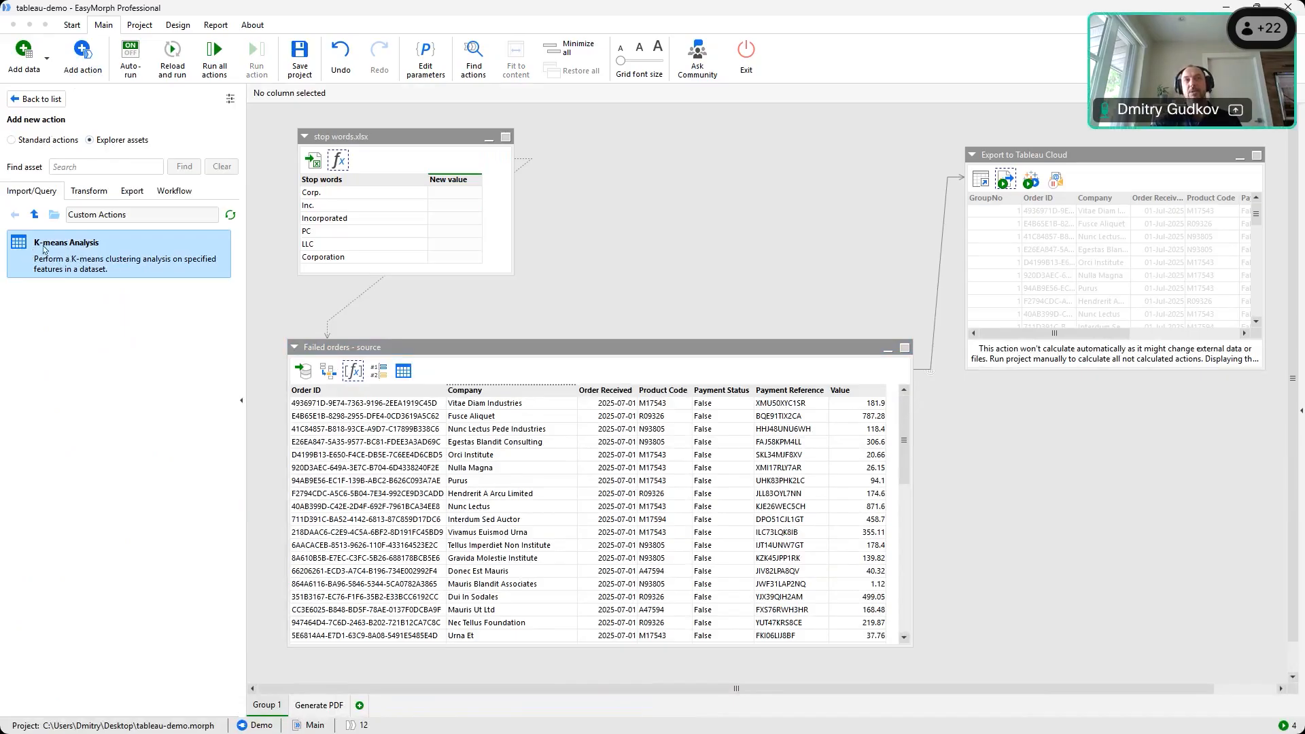
pyautogui.click(402, 372)
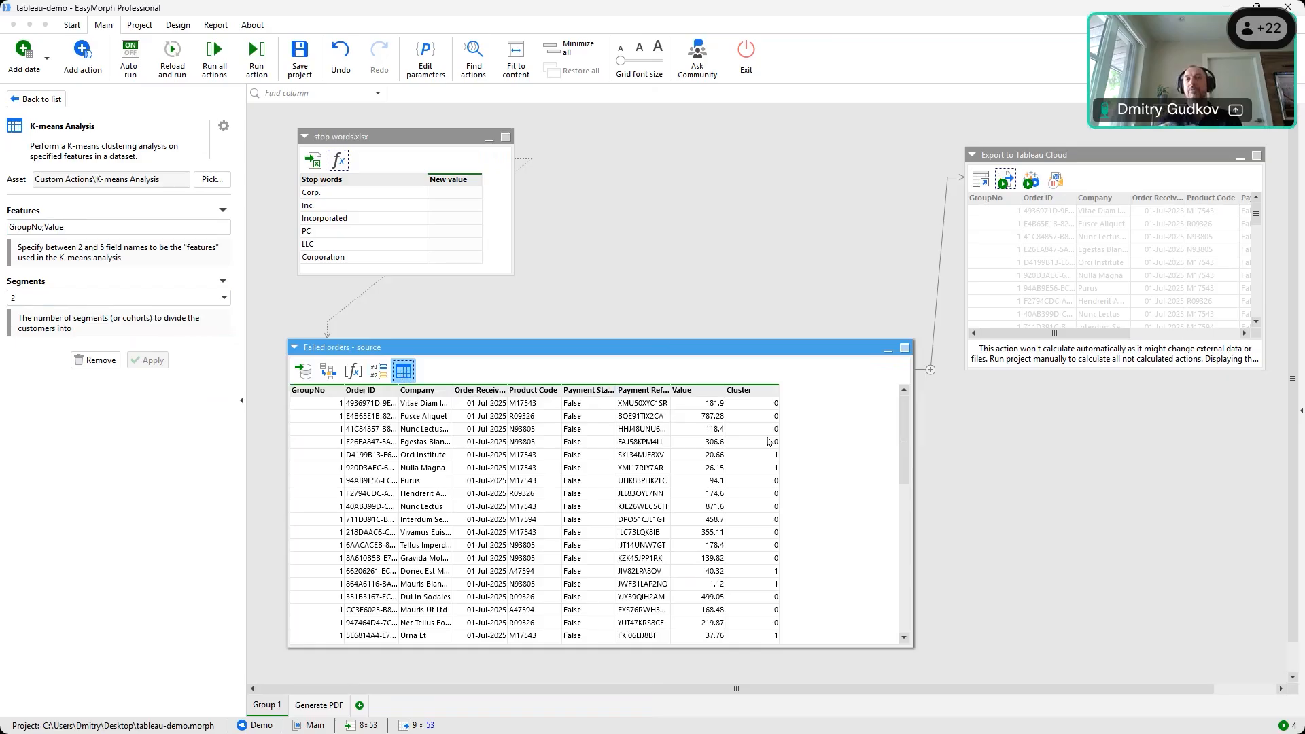
# Review the Enumerate groups and K-means steps and widen the Failed orders table columns to fit
pyautogui.click(378, 369)
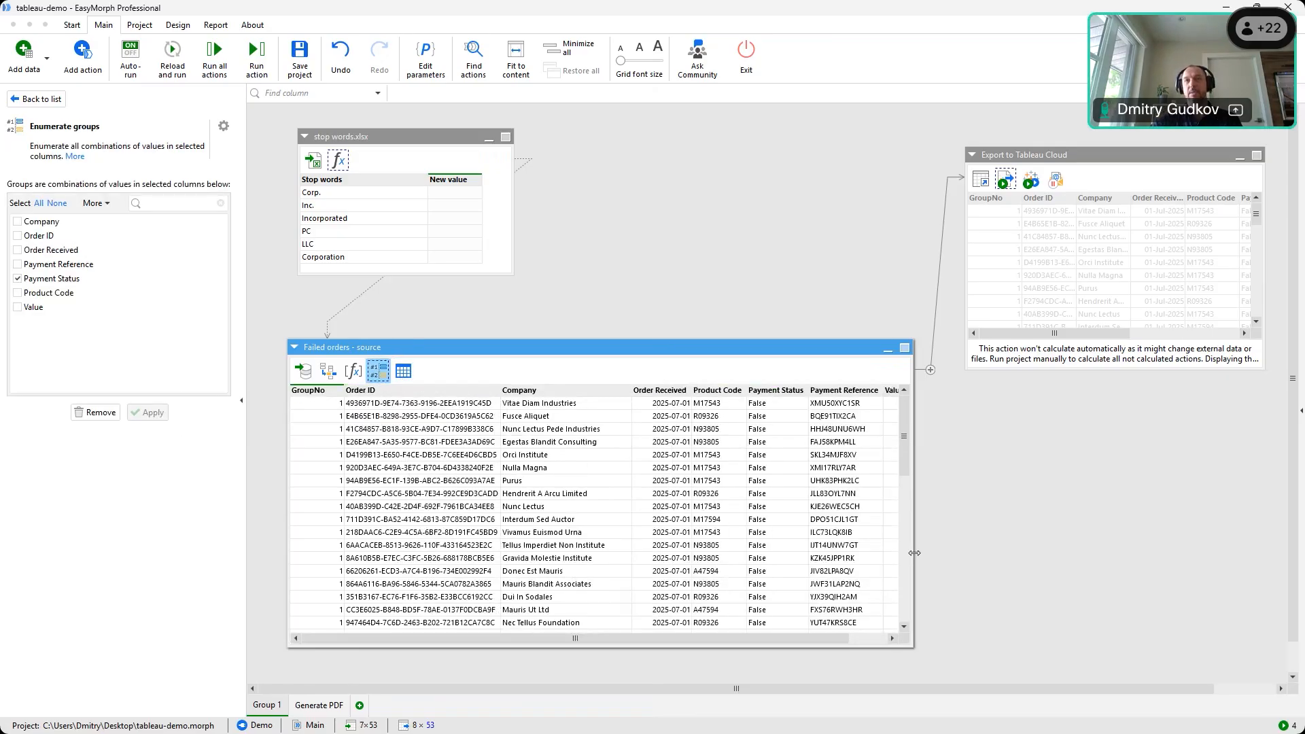
pyautogui.moveTo(915, 553); pyautogui.dragTo(1047, 553)
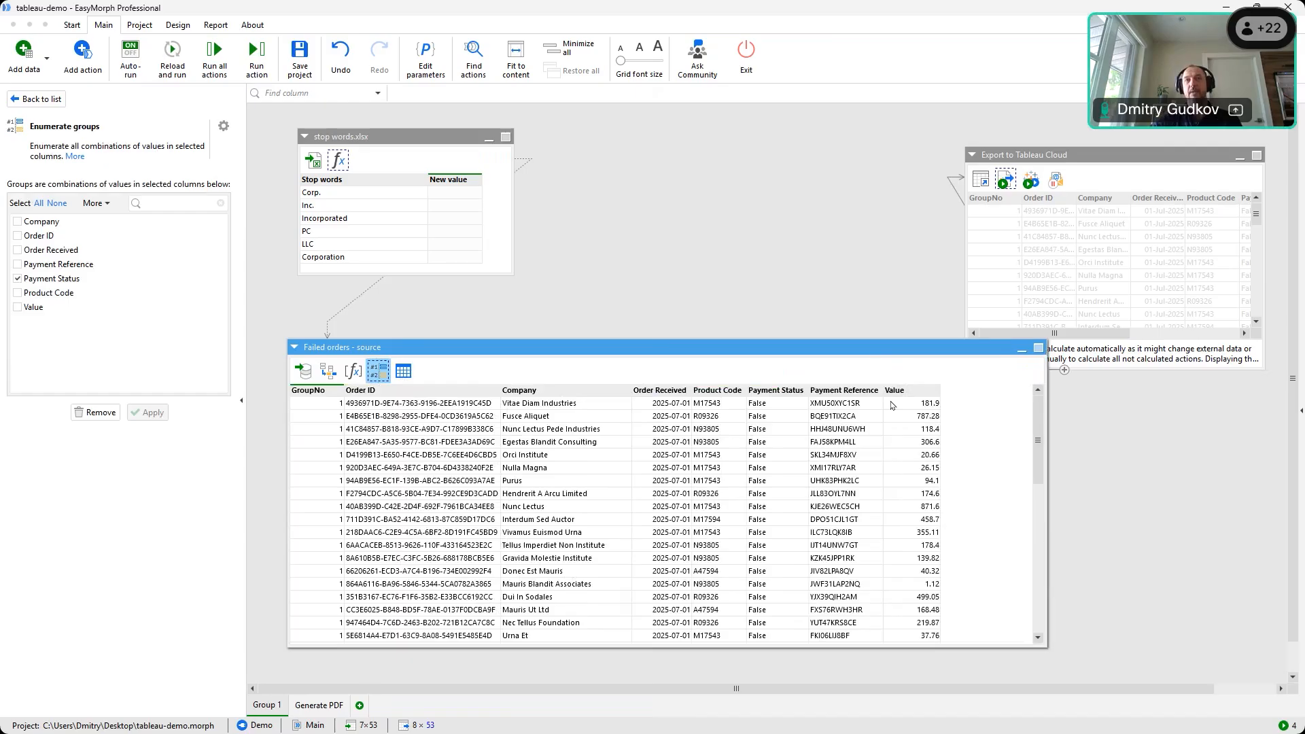
pyautogui.click(404, 374)
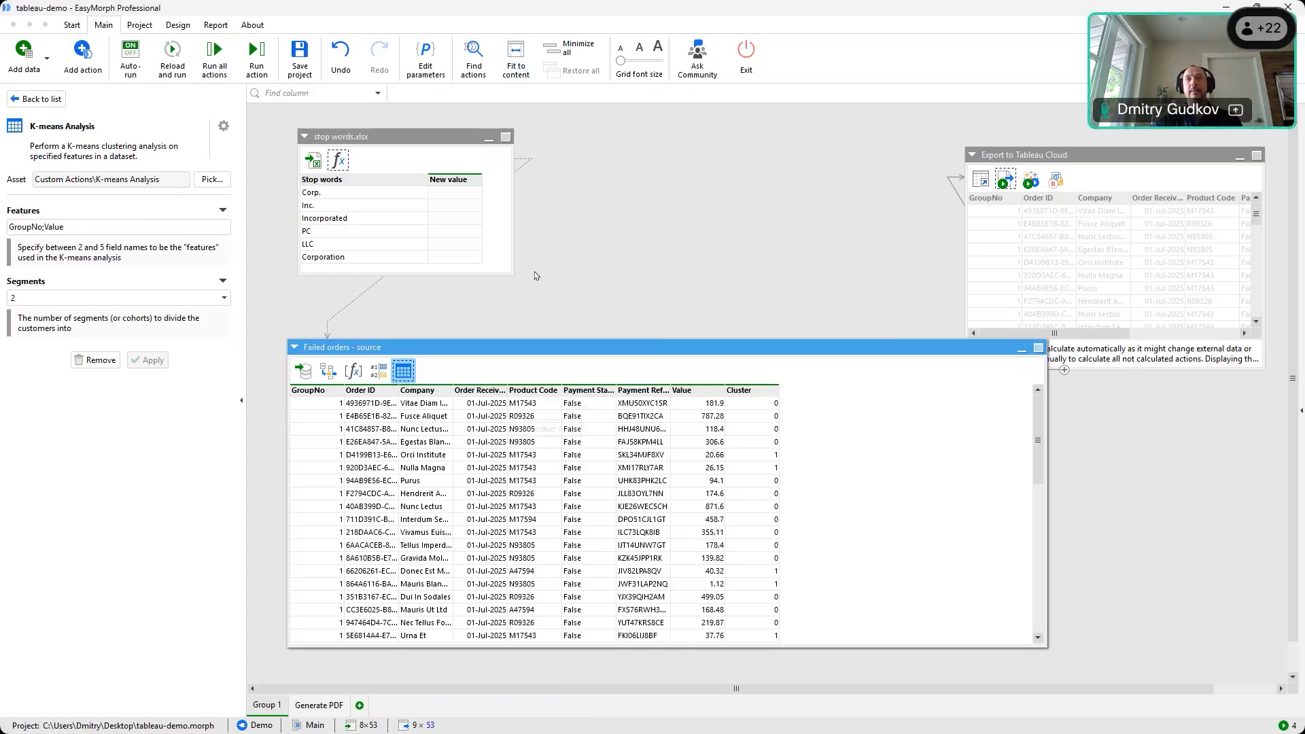
pyautogui.click(516, 70)
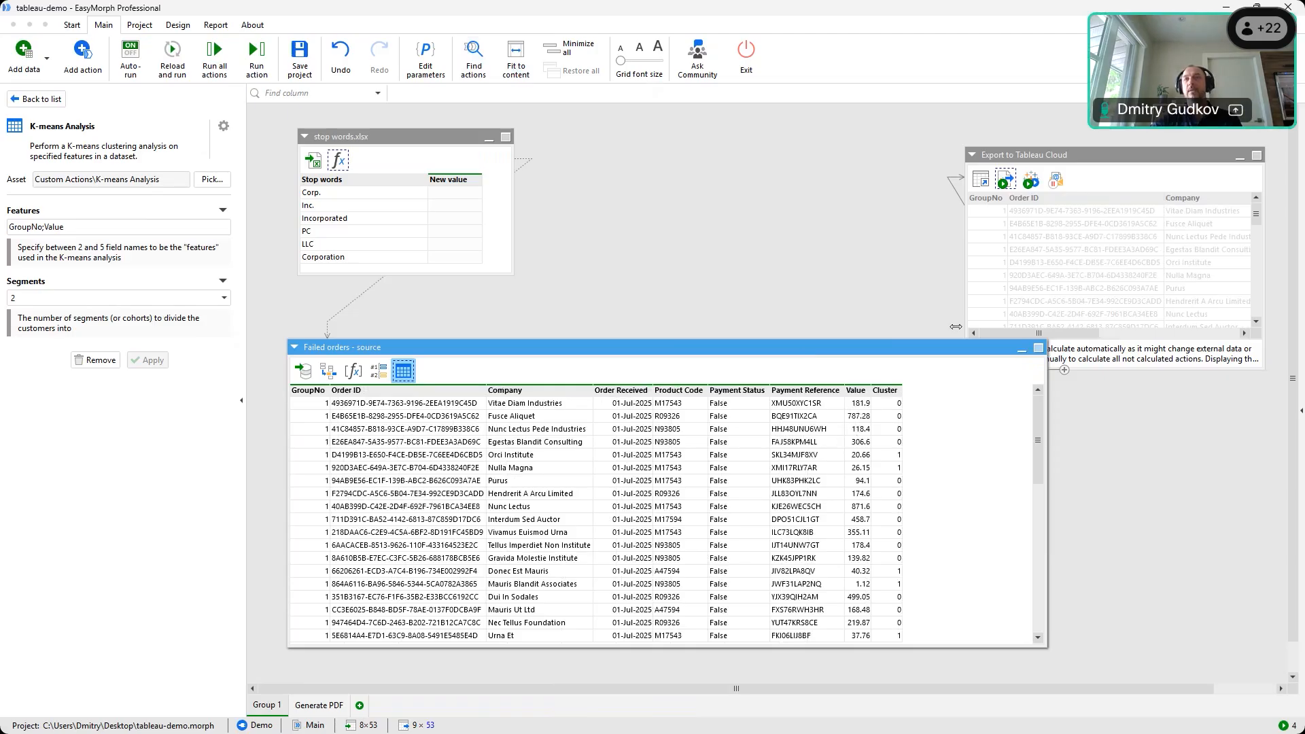
# Rearrange the Failed orders and Export to Tableau Cloud tables, then reselect the K-means step
pyautogui.moveTo(949, 369); pyautogui.dragTo(949, 380)
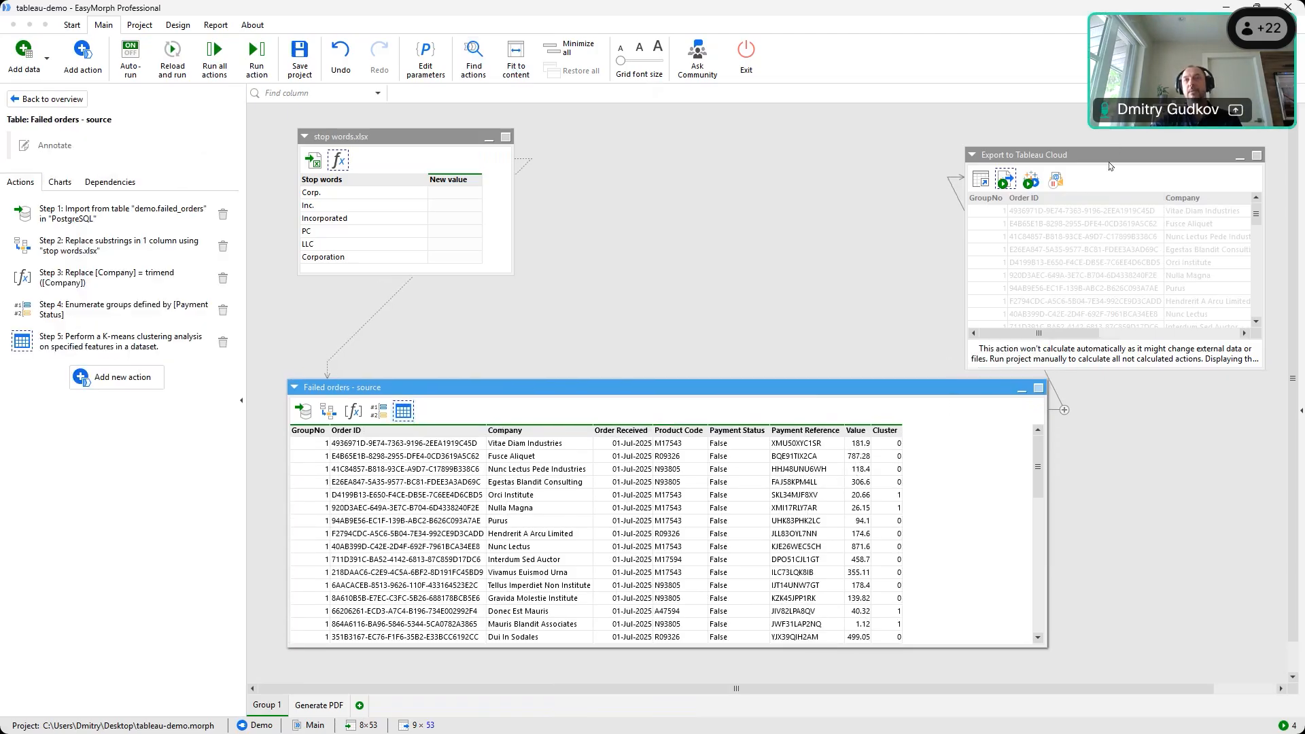
pyautogui.moveTo(1108, 153); pyautogui.dragTo(1106, 115)
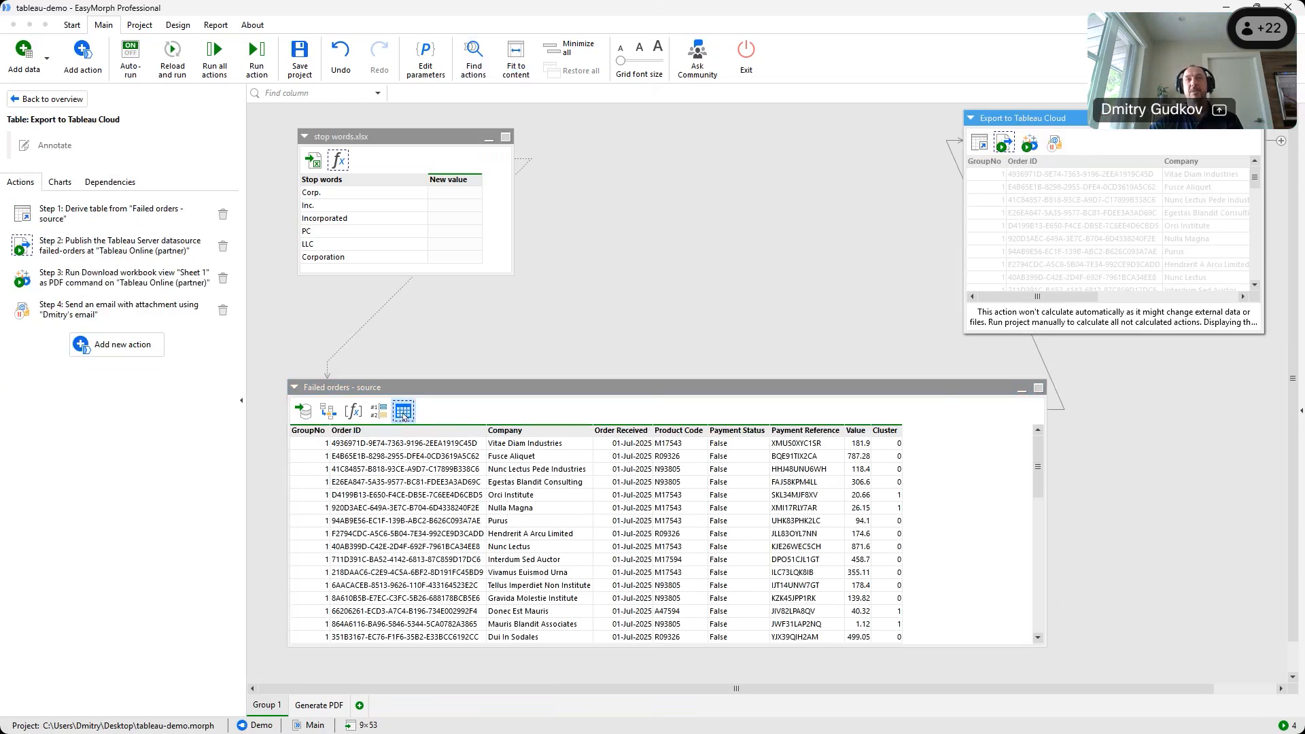
pyautogui.click(403, 410)
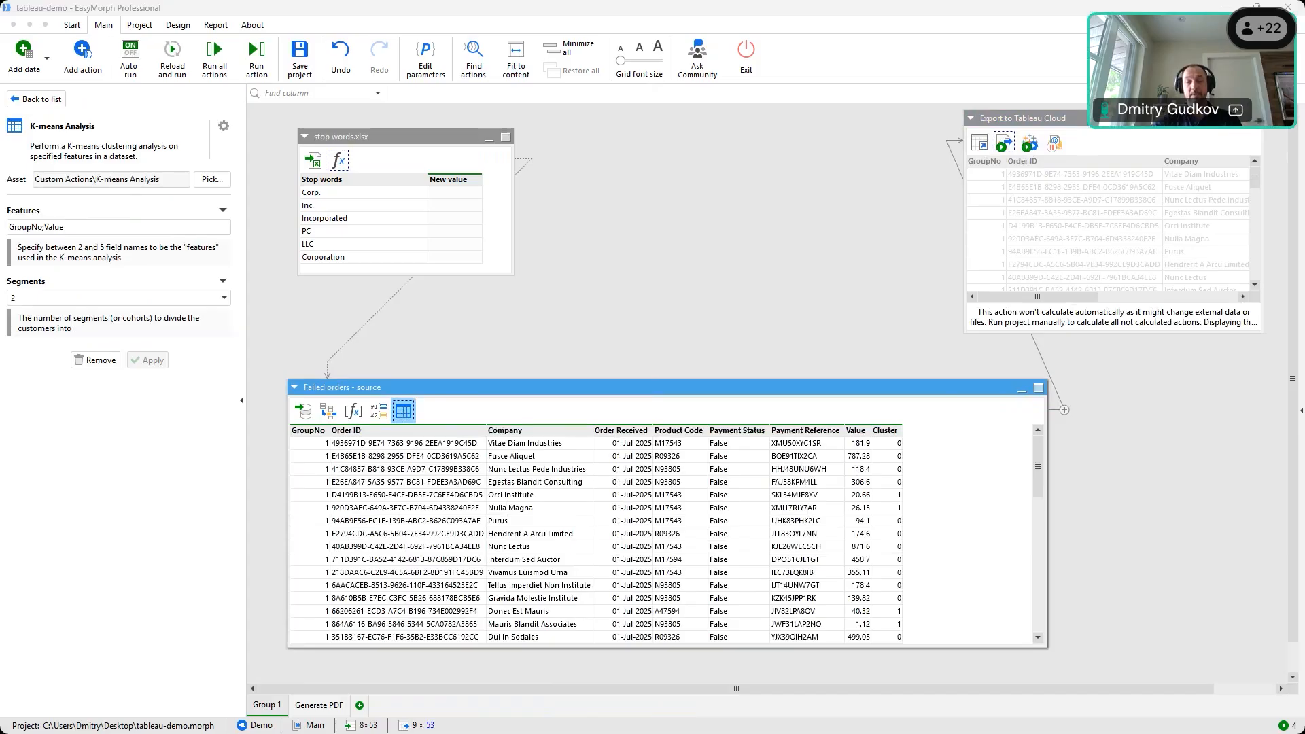
# Try opening K-means Analysis from the Catalog's Custom Actions folder, discarding the untitled project
pyautogui.hotkey('alt', 'Tab')
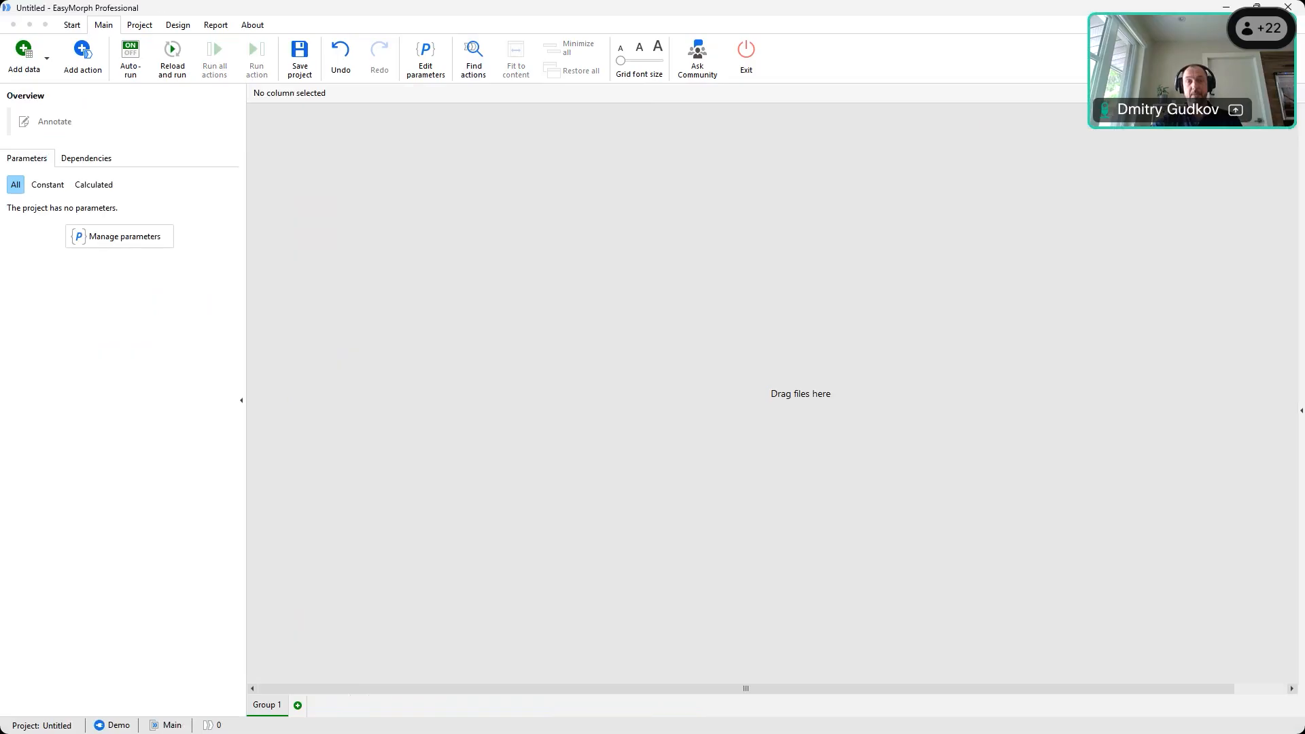
pyautogui.click(80, 25)
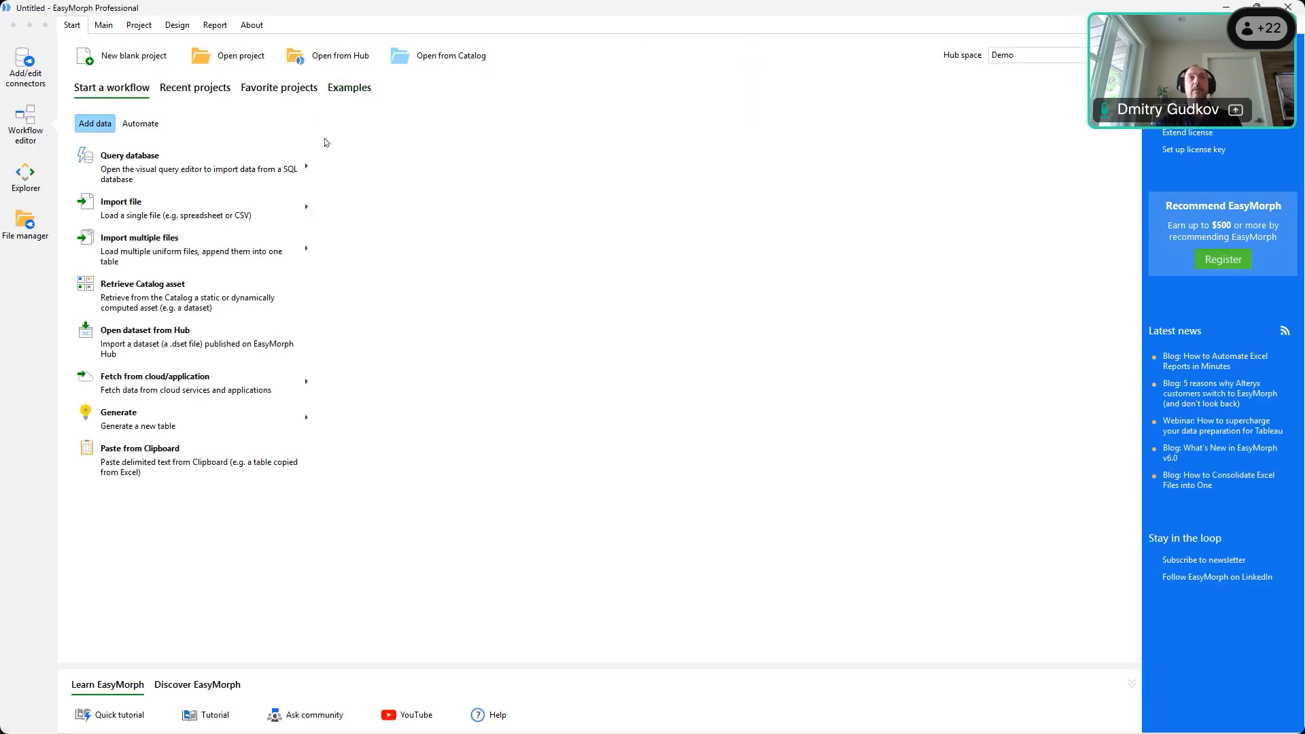
pyautogui.click(428, 66)
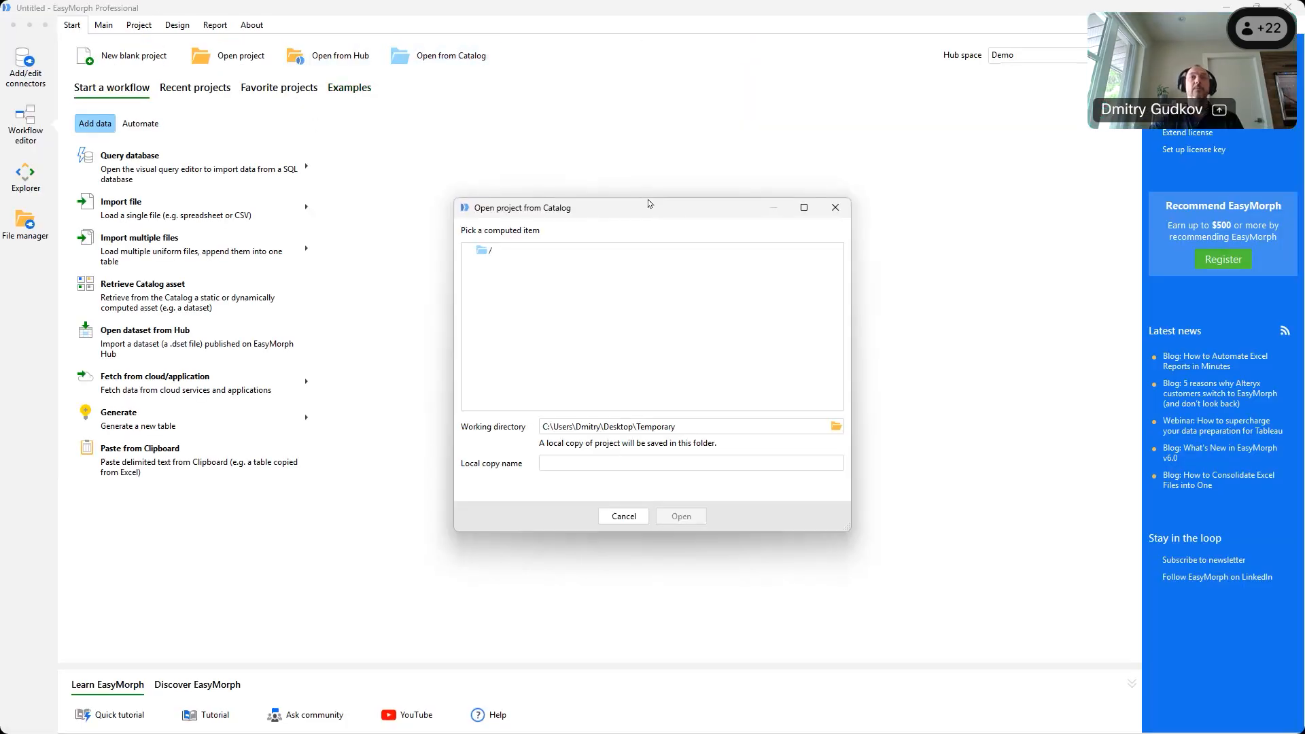
pyautogui.click(480, 278)
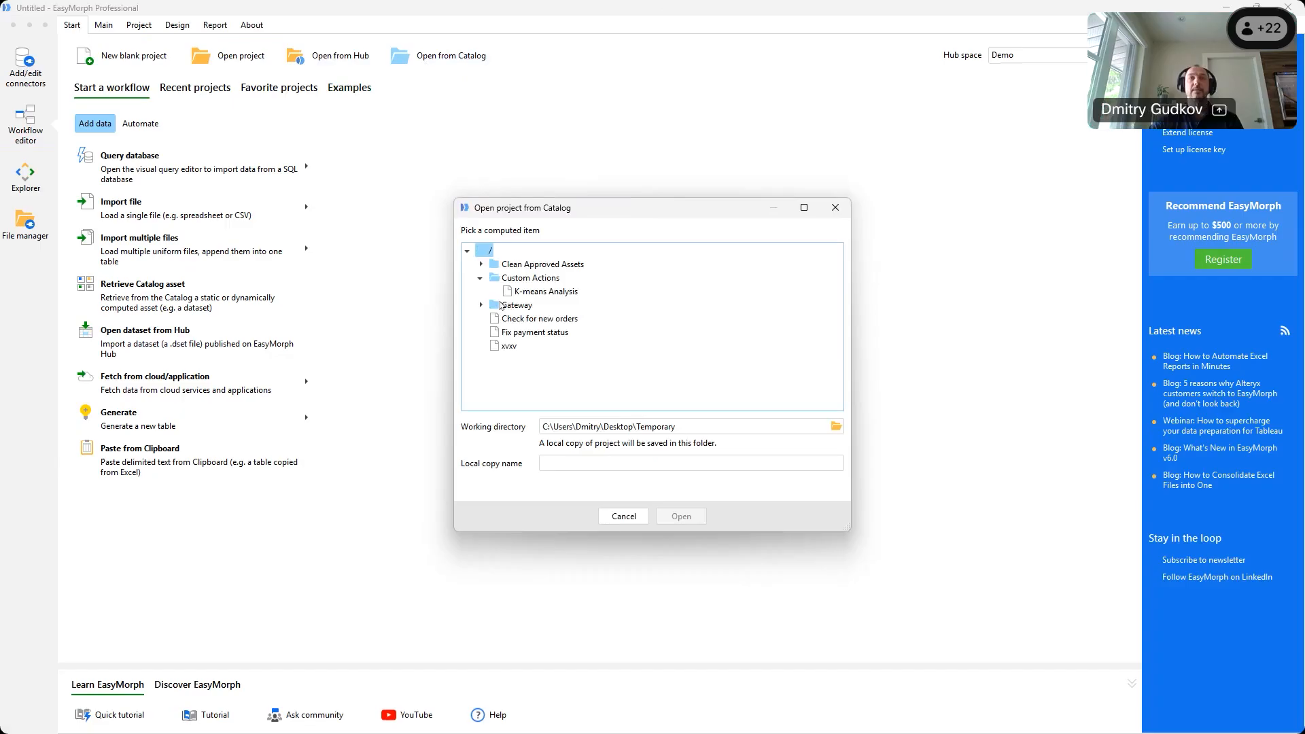
pyautogui.click(537, 292)
pyautogui.click(682, 516)
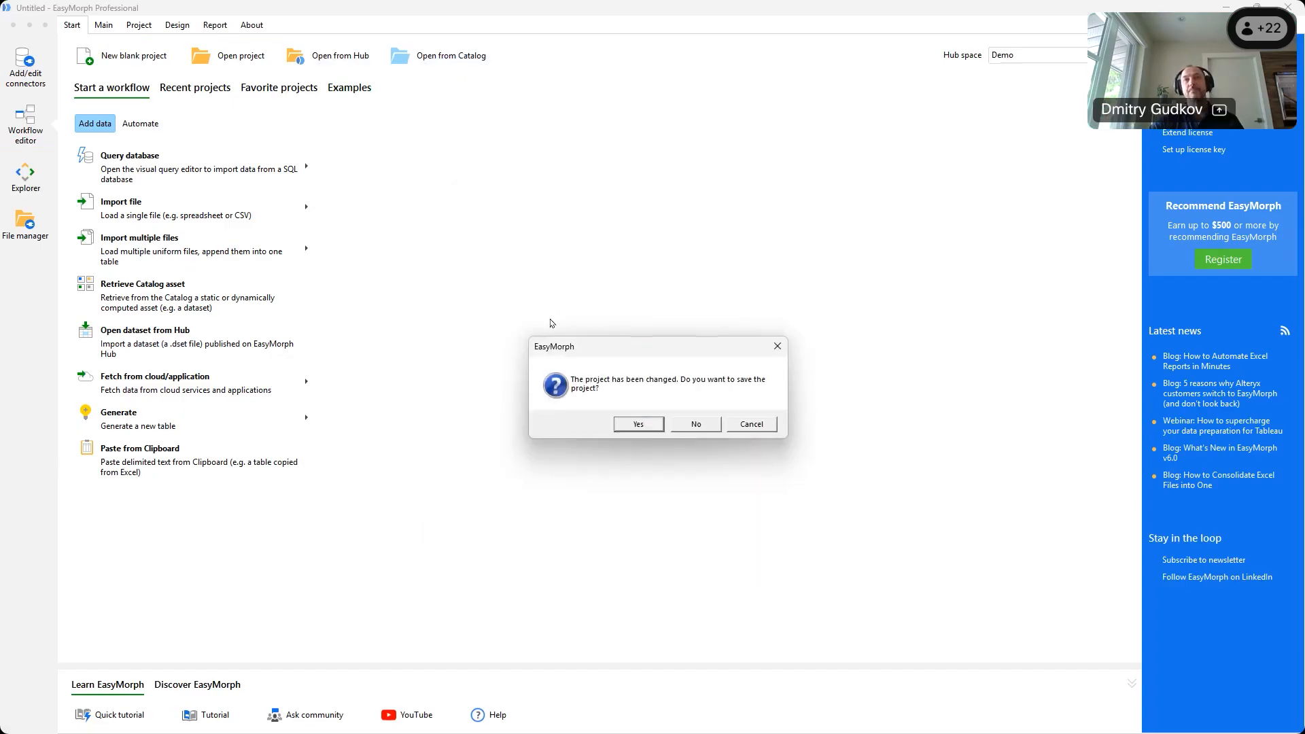
pyautogui.click(696, 423)
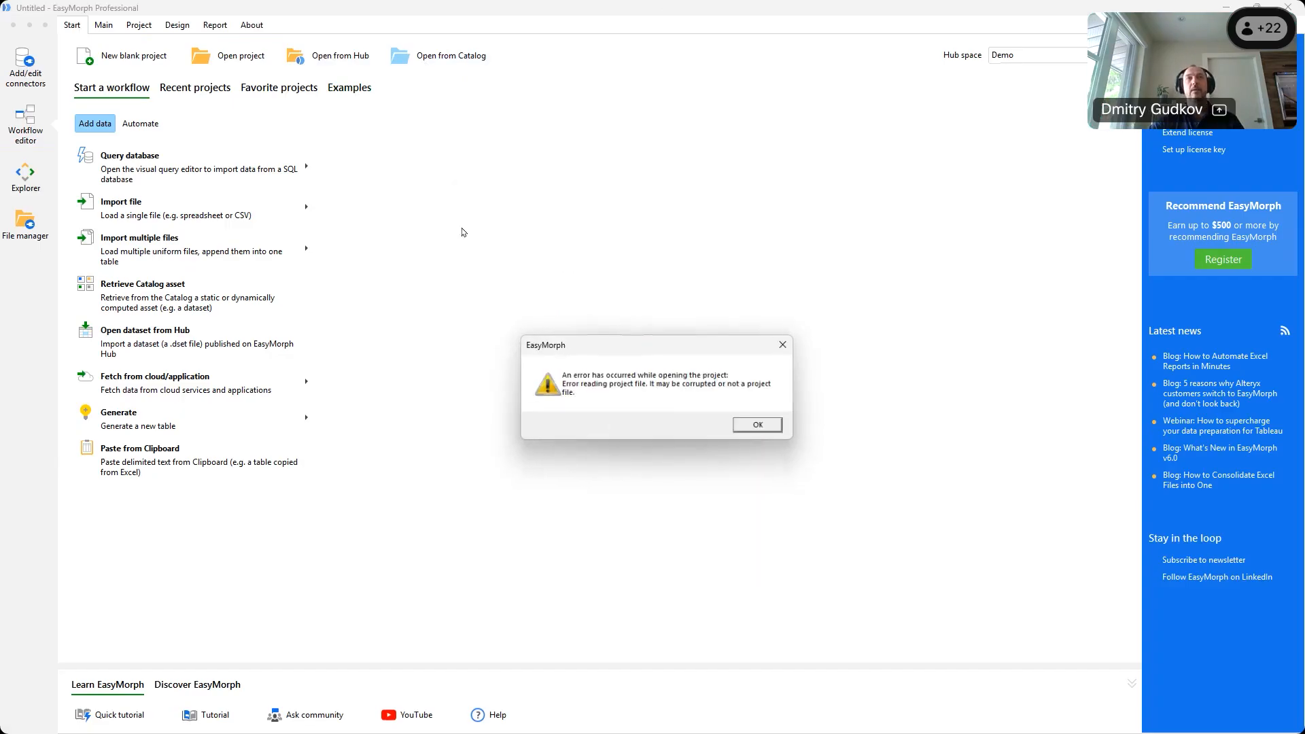
pyautogui.click(763, 428)
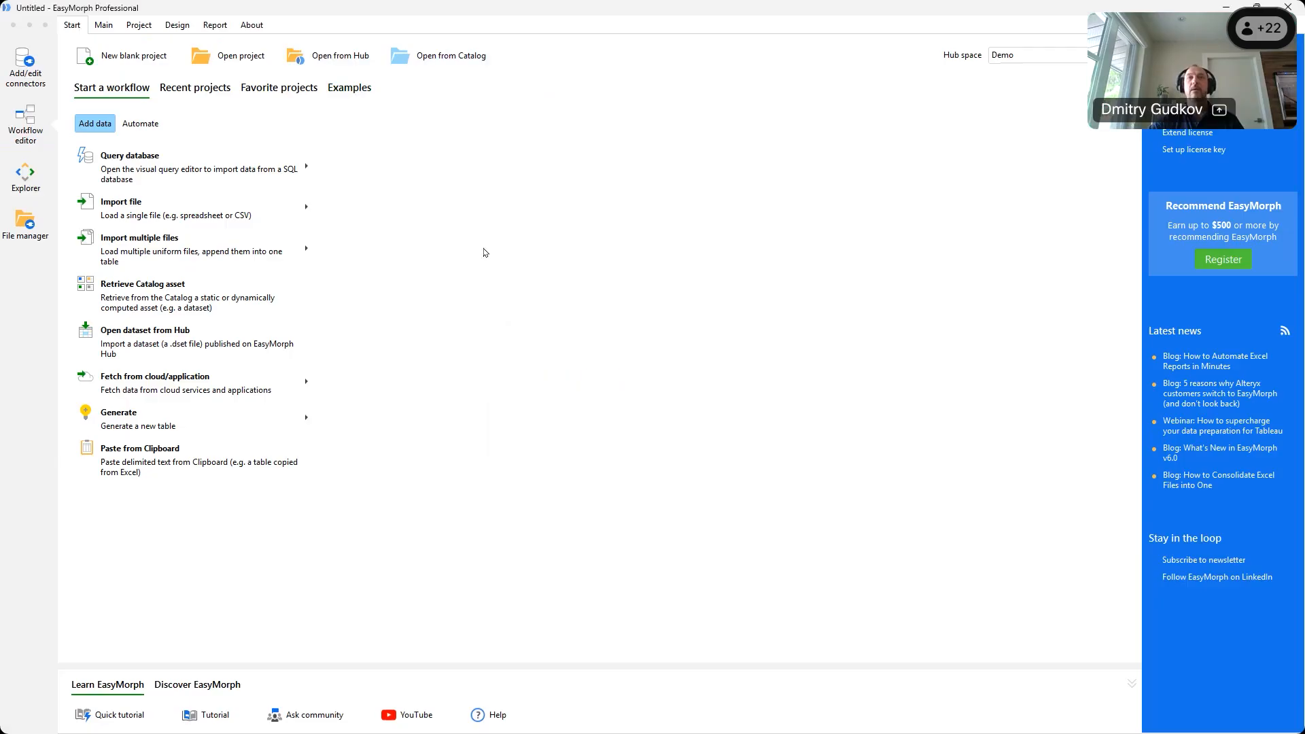
# Retry opening K-means Analysis, replacing the local copy, then go back to tableau-demo
pyautogui.click(438, 56)
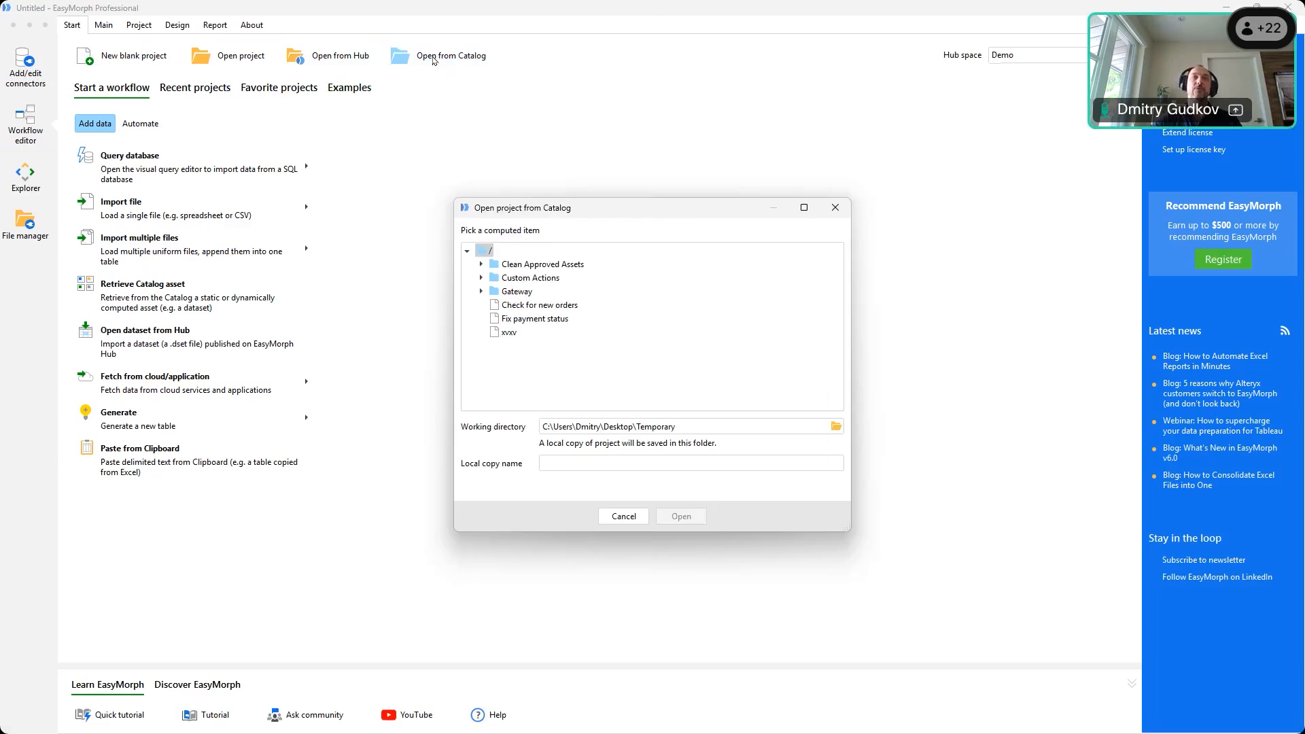
pyautogui.click(481, 278)
pyautogui.click(546, 291)
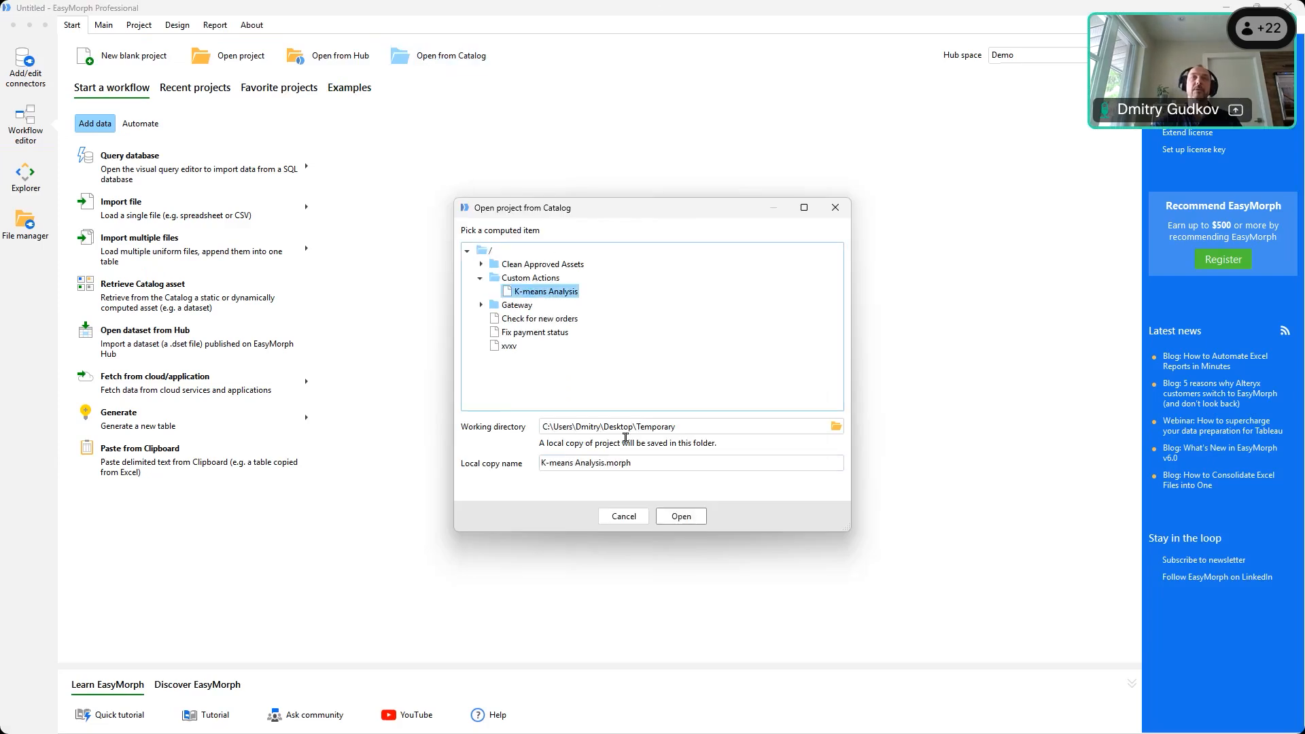
pyautogui.click(681, 516)
pyautogui.click(689, 425)
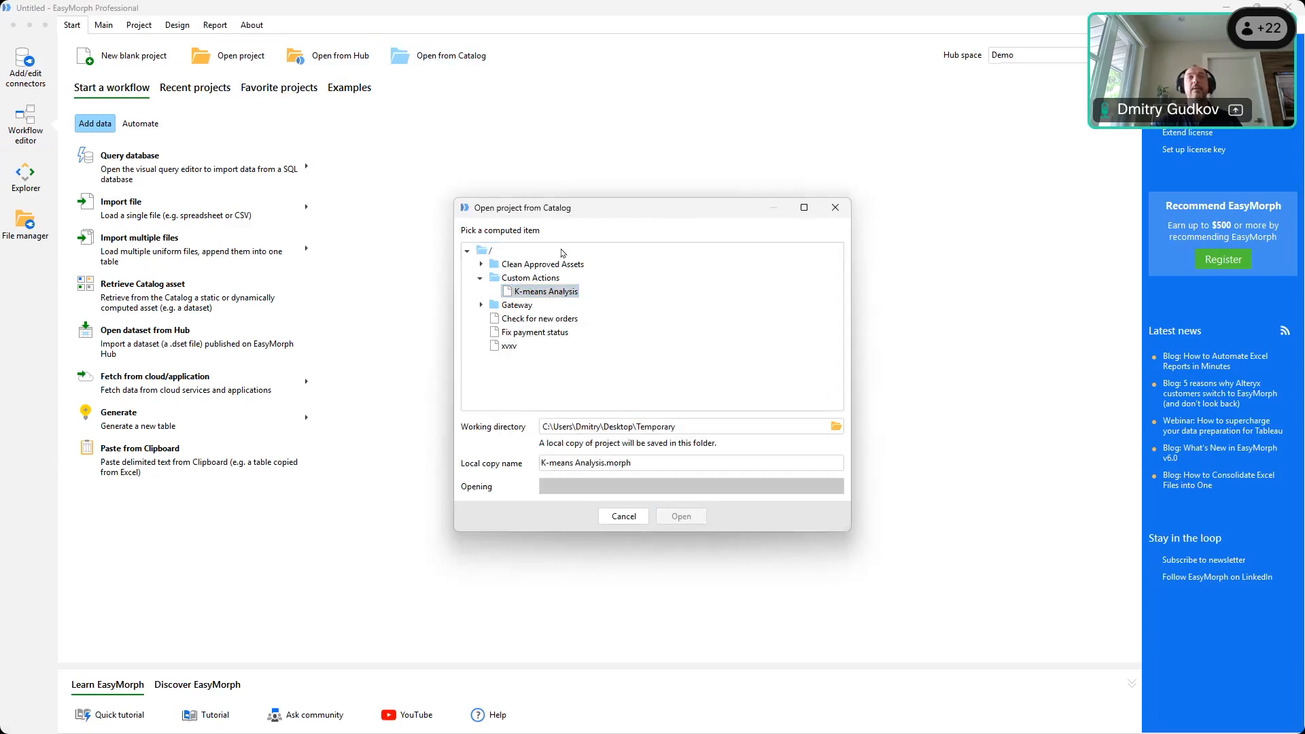
pyautogui.click(749, 437)
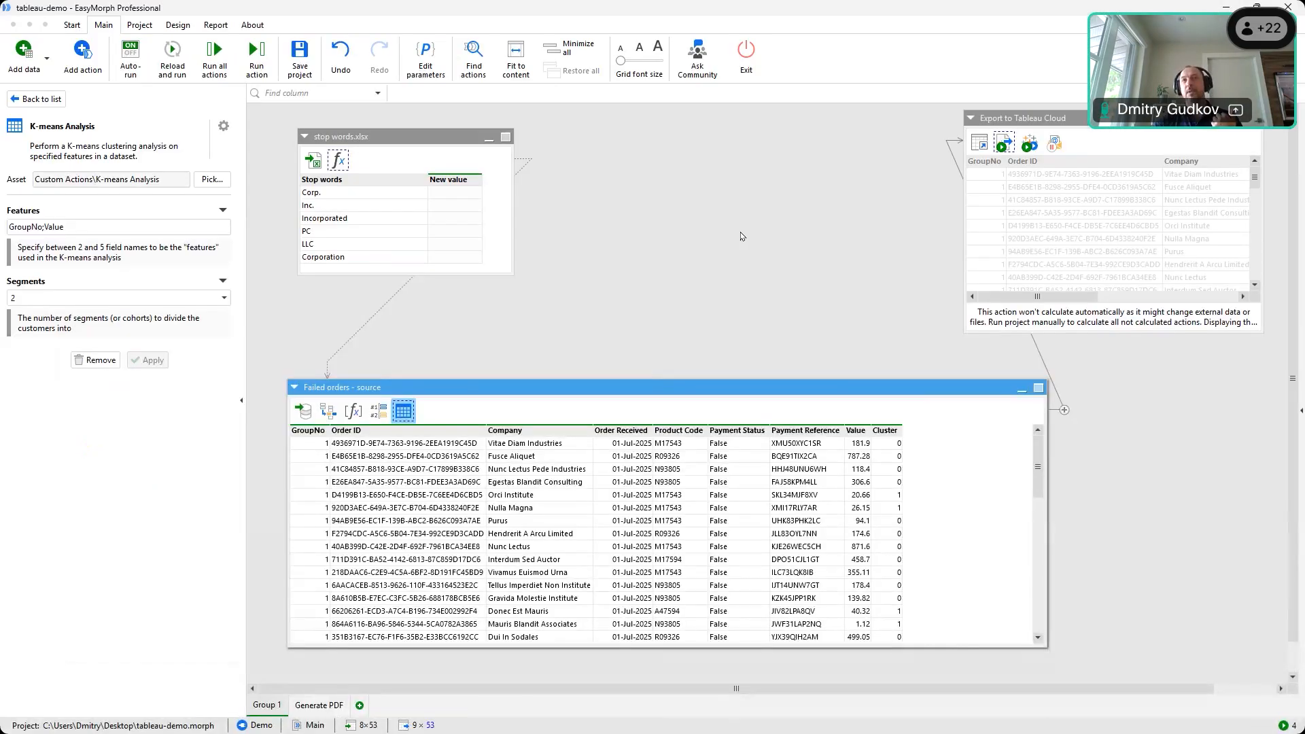
pyautogui.click(1225, 9)
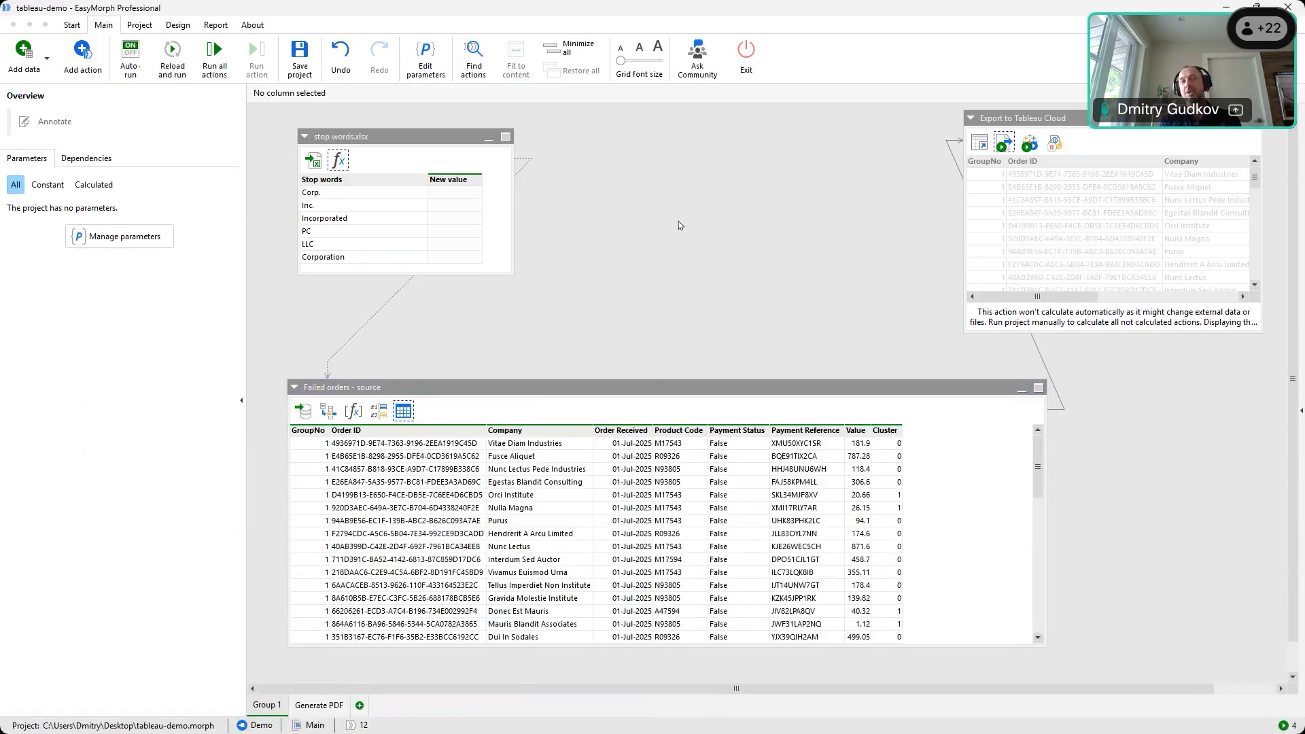
# Browse the External workflow actions, then inspect the Cluster column of Failed orders - source
pyautogui.click(82, 58)
pyautogui.click(180, 194)
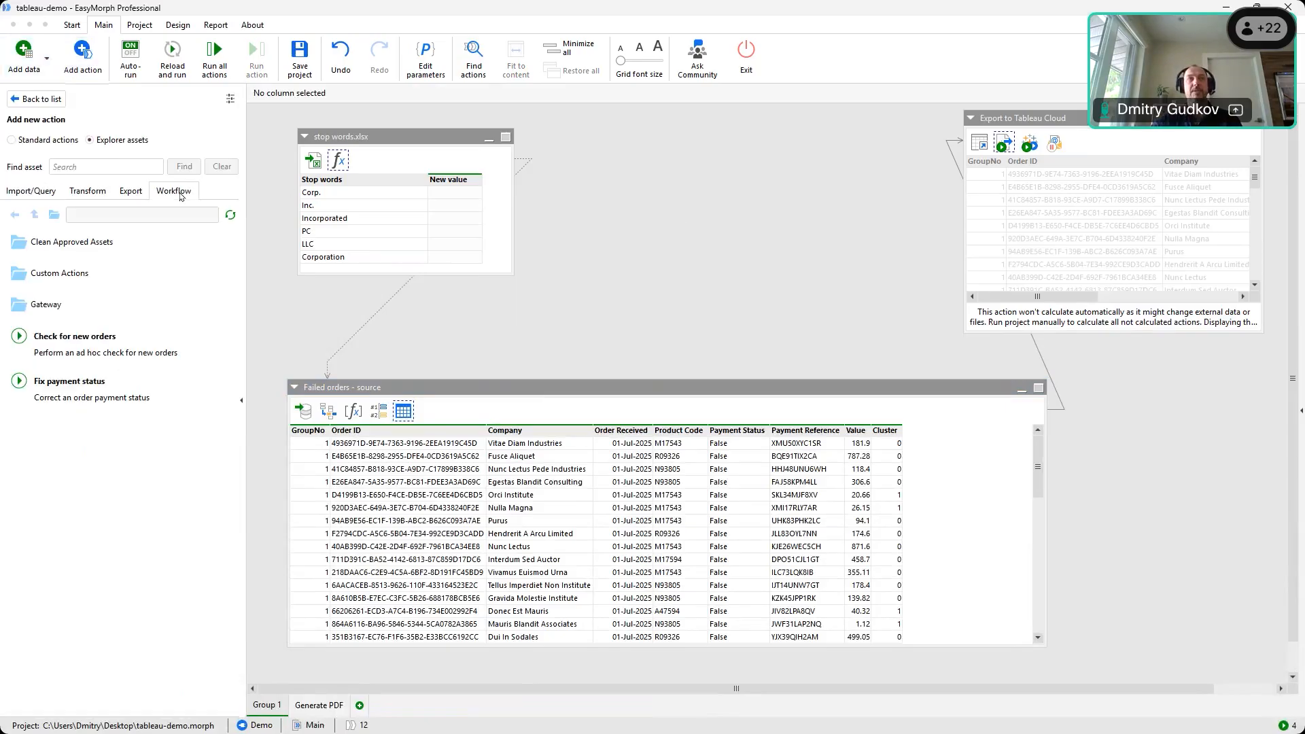
pyautogui.click(11, 139)
pyautogui.click(185, 190)
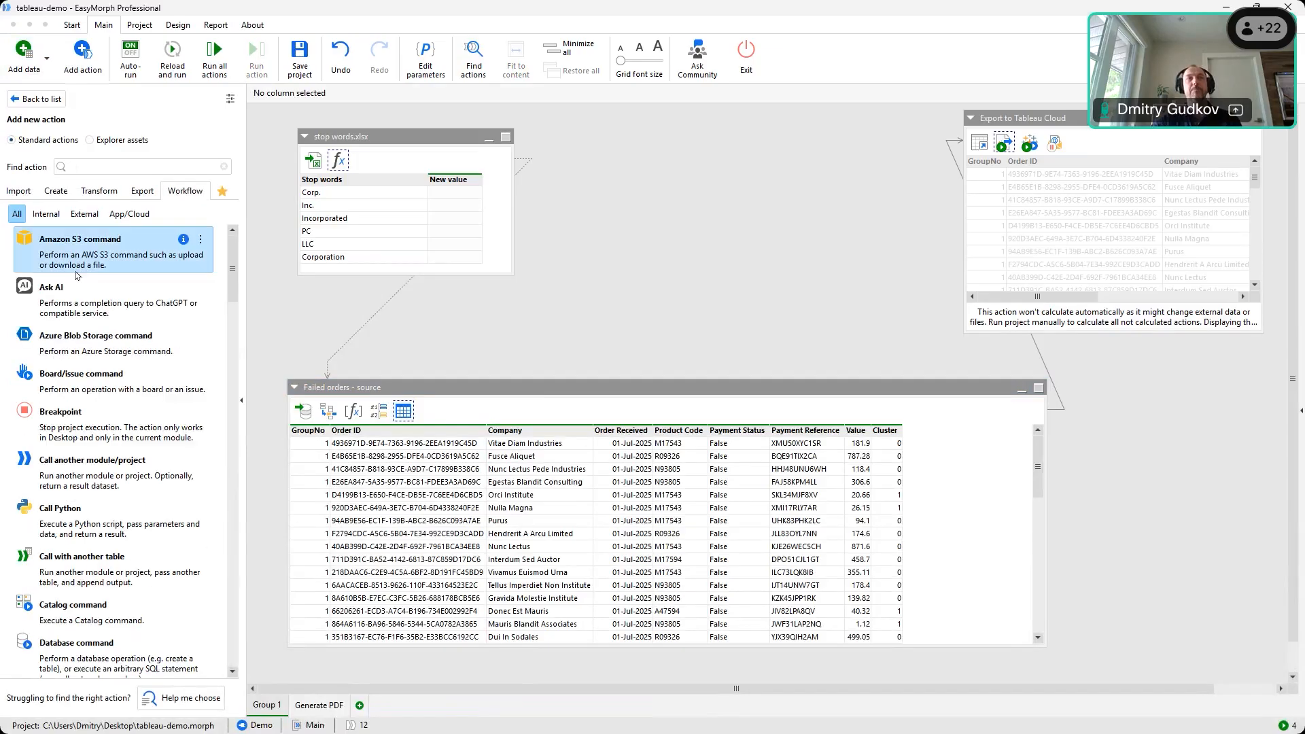
pyautogui.click(85, 215)
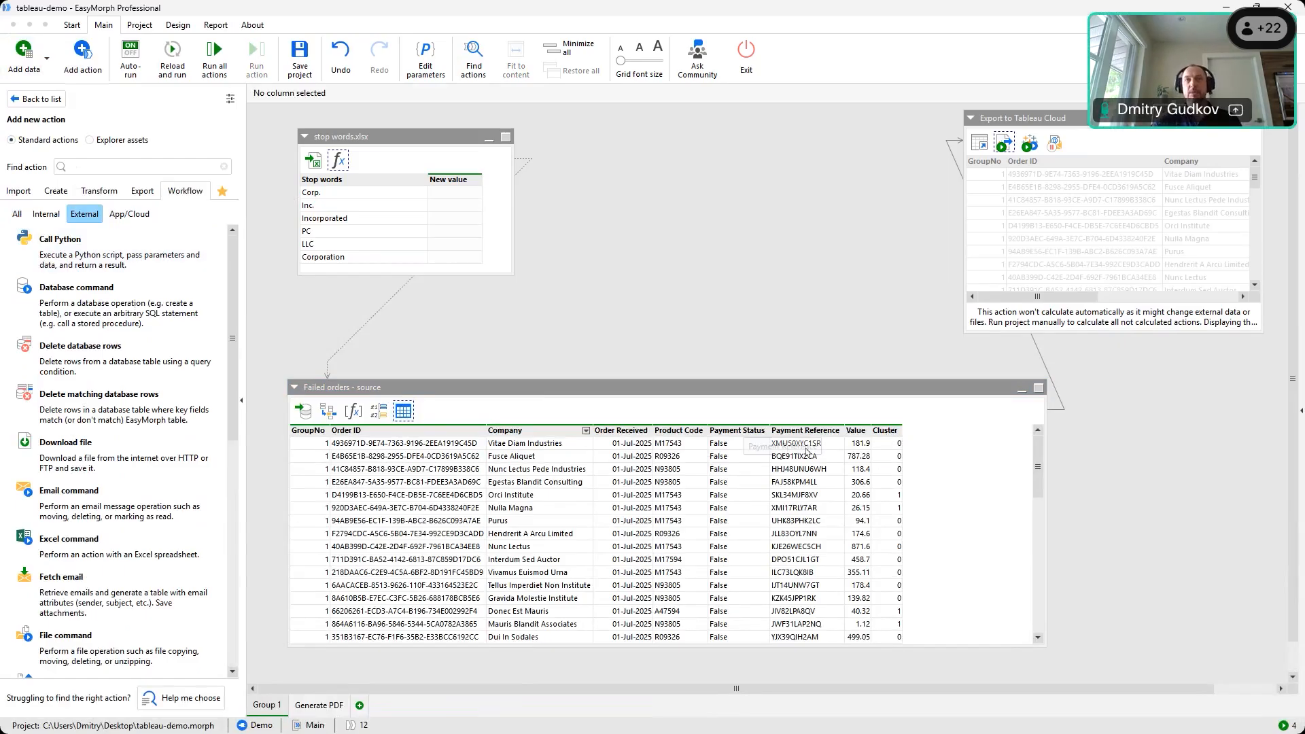
pyautogui.click(885, 430)
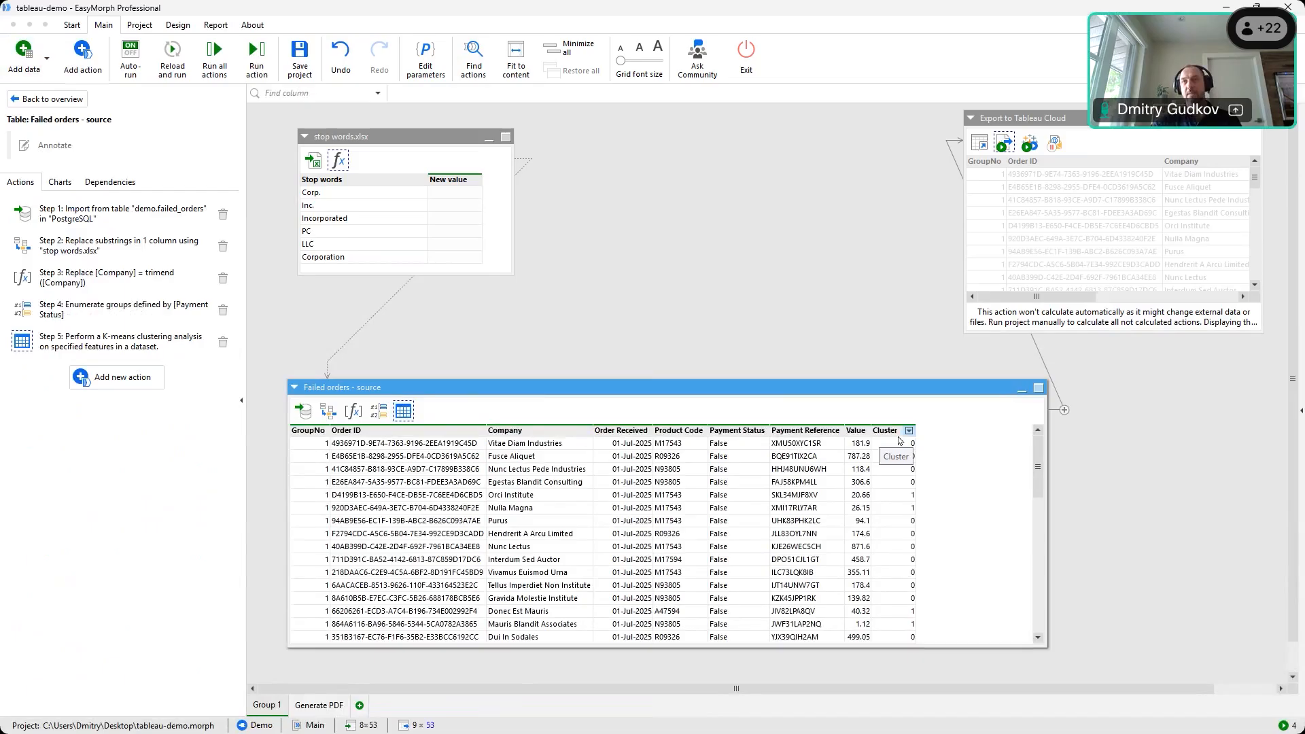
# Check the Derive table, Export to Tableau and K-means steps, then list Explorer assets as new actions
pyautogui.click(913, 521)
pyautogui.click(984, 150)
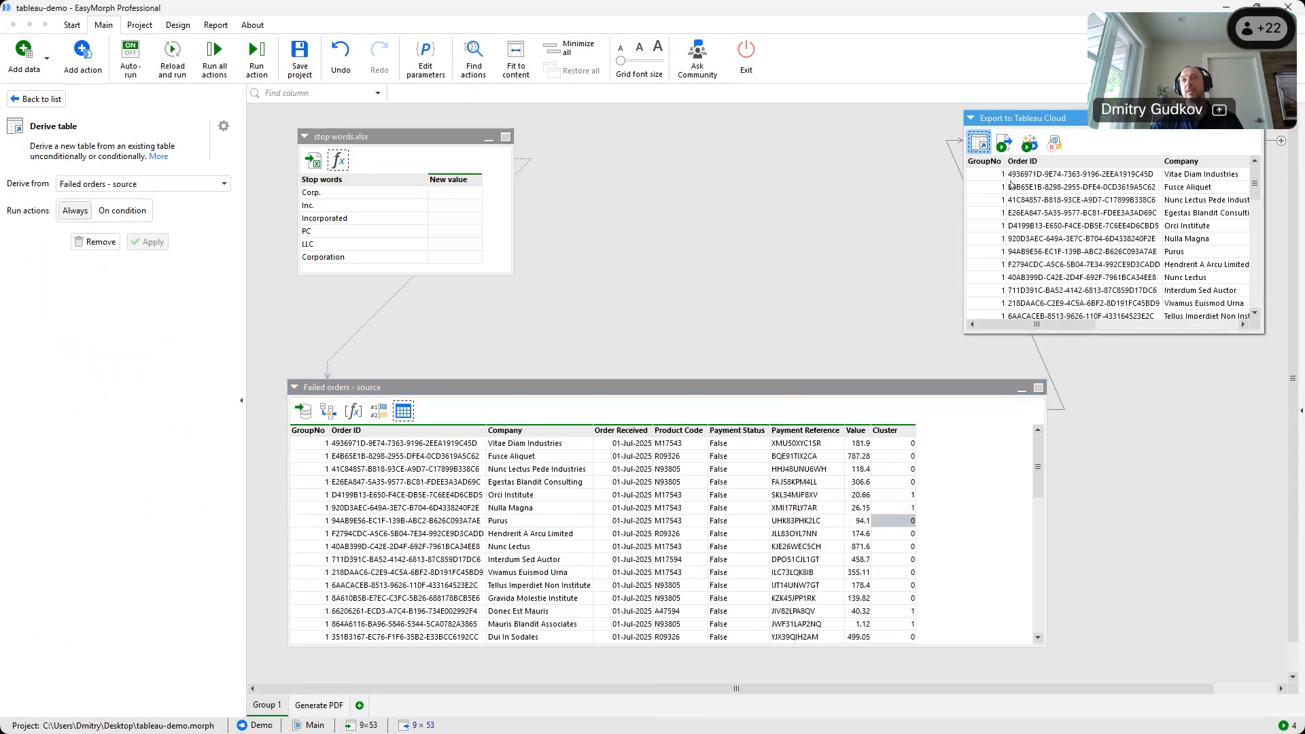
pyautogui.click(1006, 152)
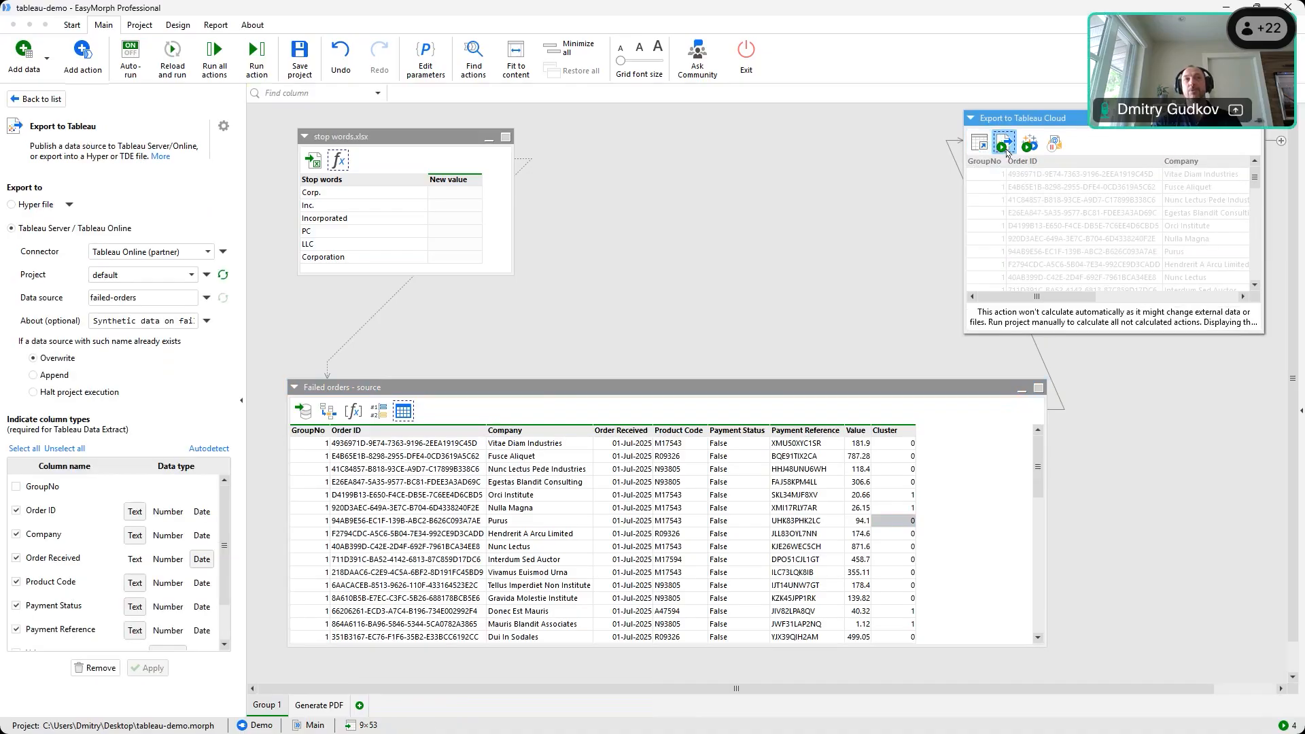
pyautogui.click(403, 410)
pyautogui.click(82, 57)
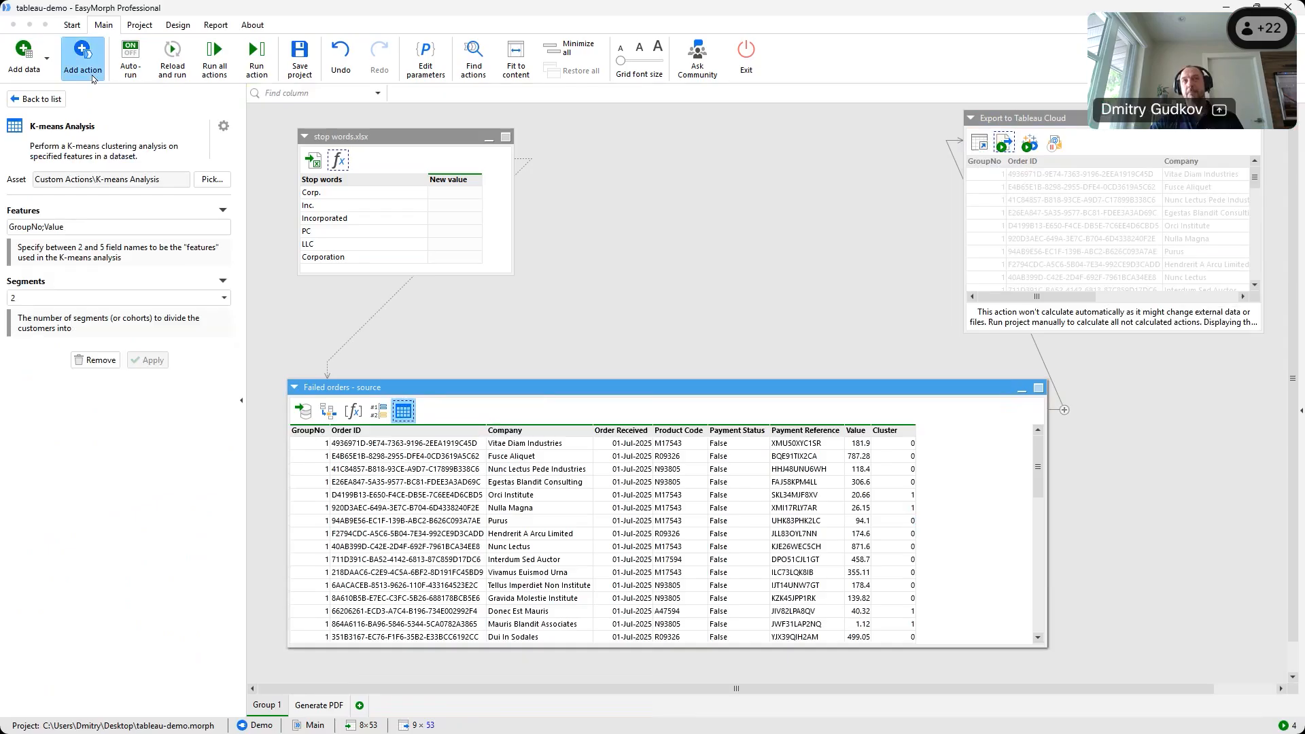
pyautogui.click(135, 143)
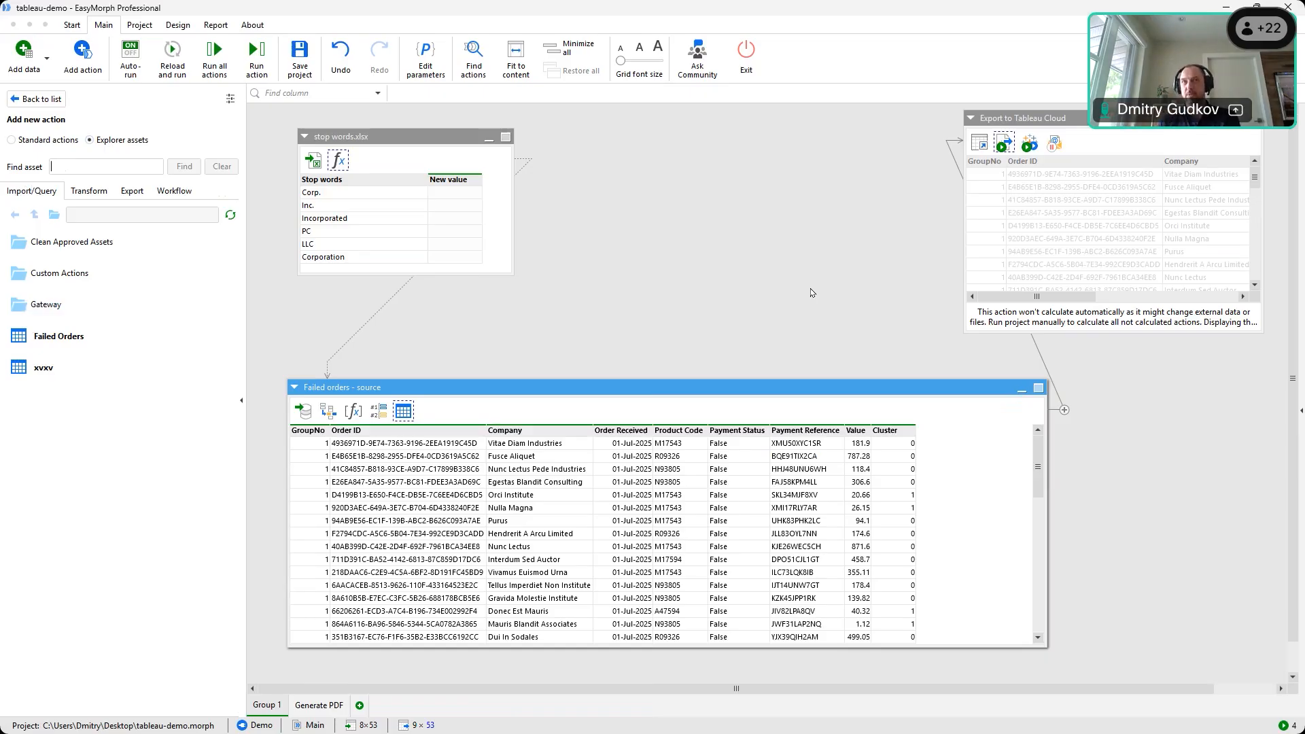
# Browse the export-type Explorer assets and check the K-means step and project overview
pyautogui.scroll(-1, 811, 292)
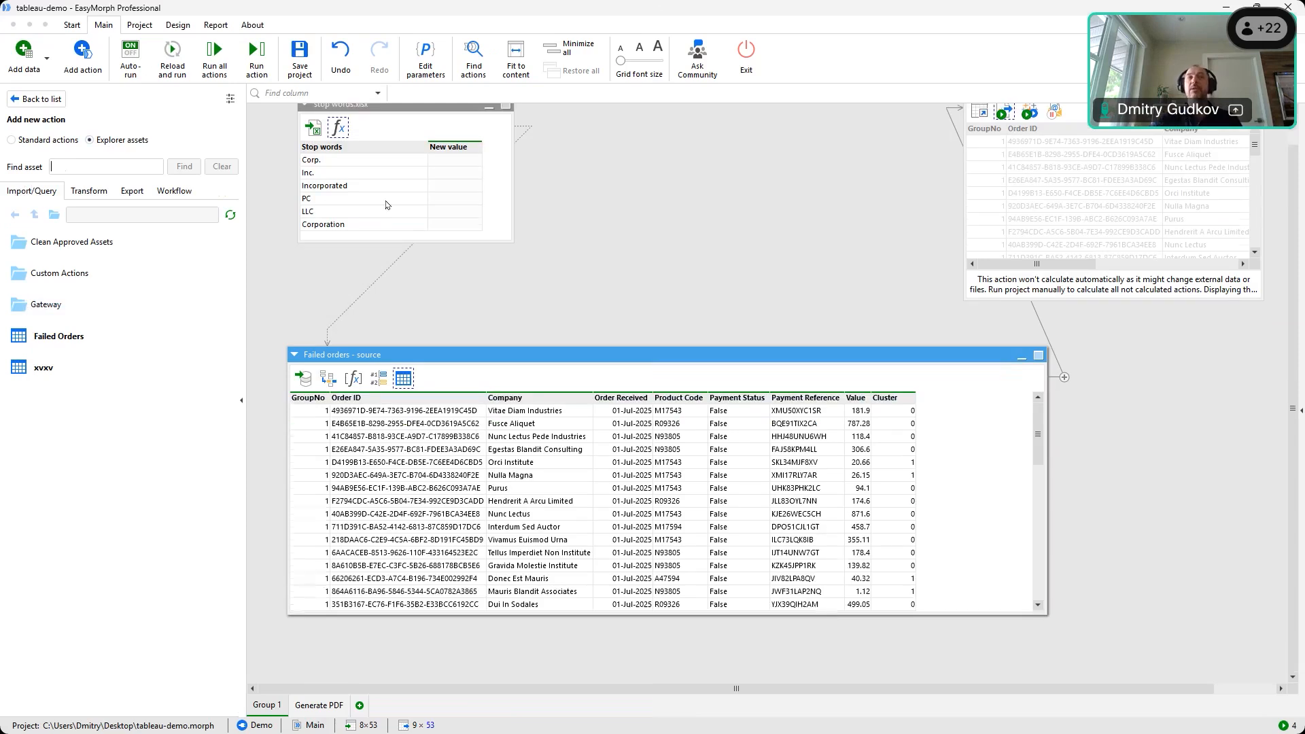
pyautogui.click(132, 191)
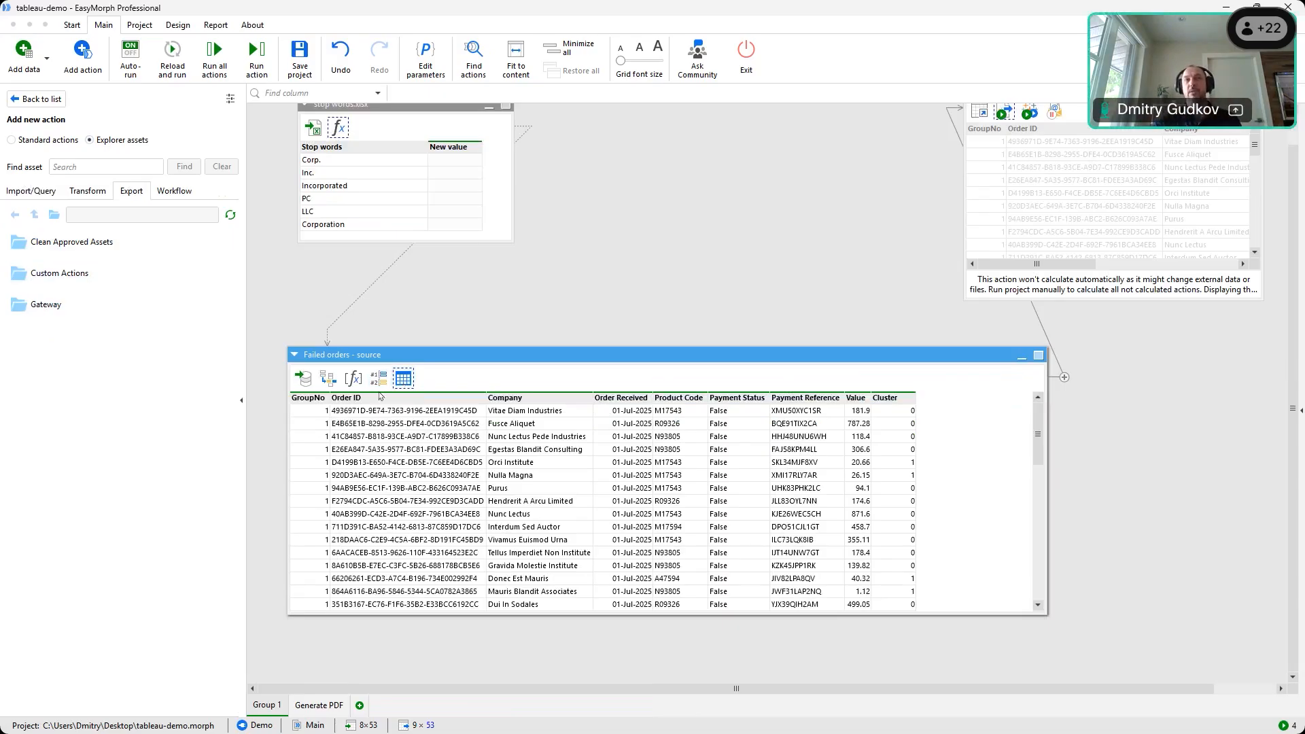
pyautogui.click(404, 379)
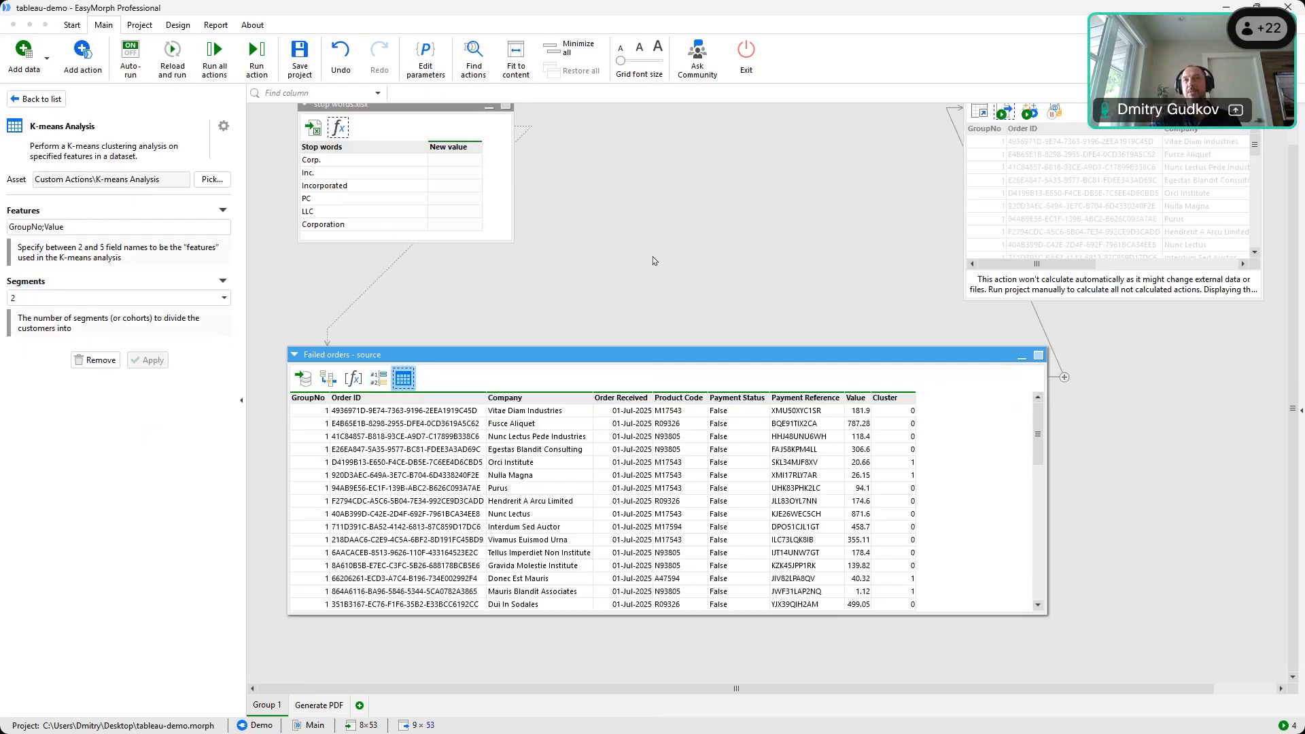
pyautogui.scroll(1, 654, 260)
pyautogui.click(691, 281)
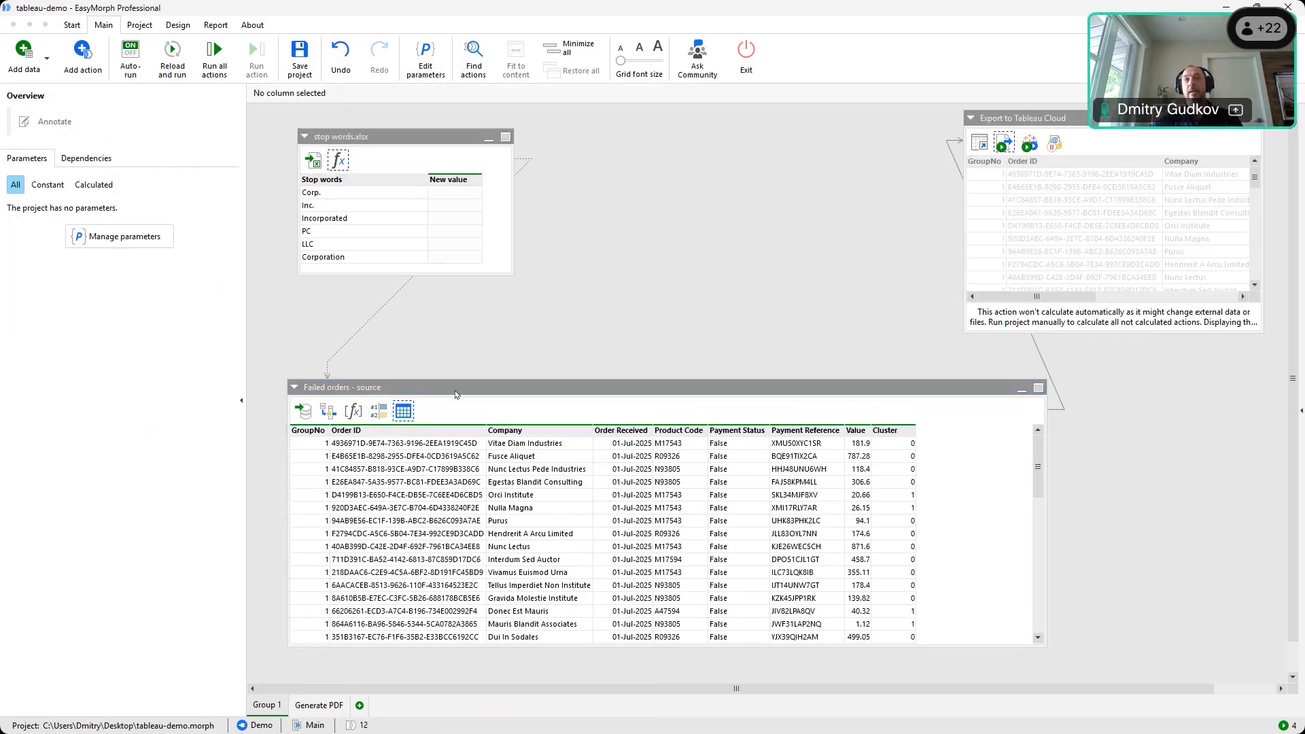
# Review the Export to Tableau settings, including the local export file formats, leaving them unchanged
pyautogui.click(403, 410)
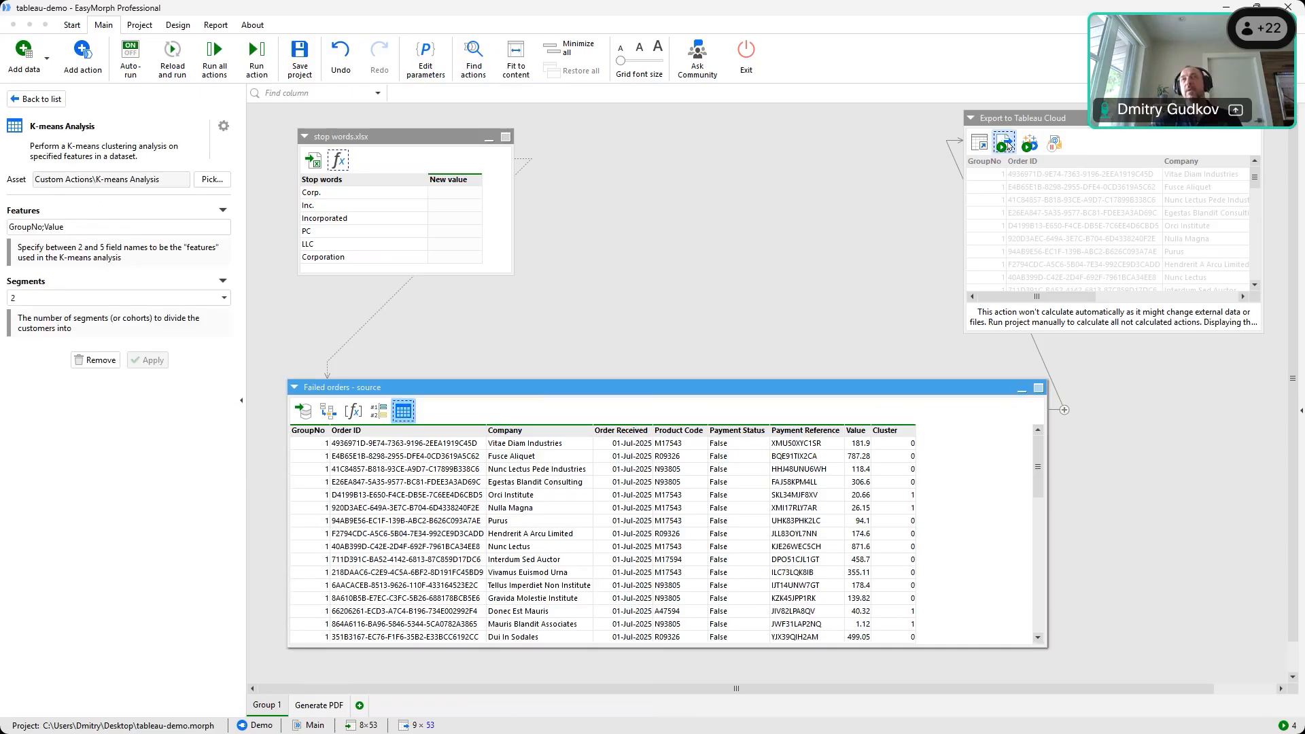
pyautogui.click(1007, 143)
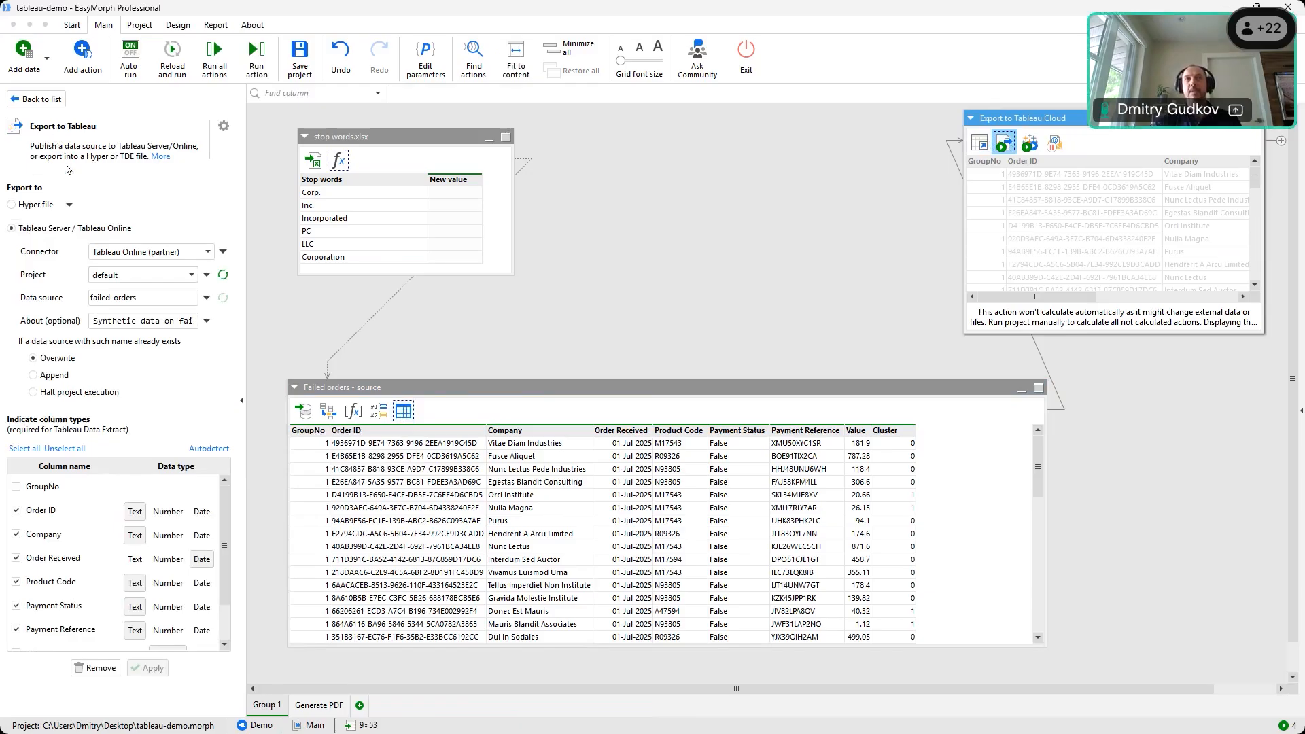
pyautogui.click(68, 206)
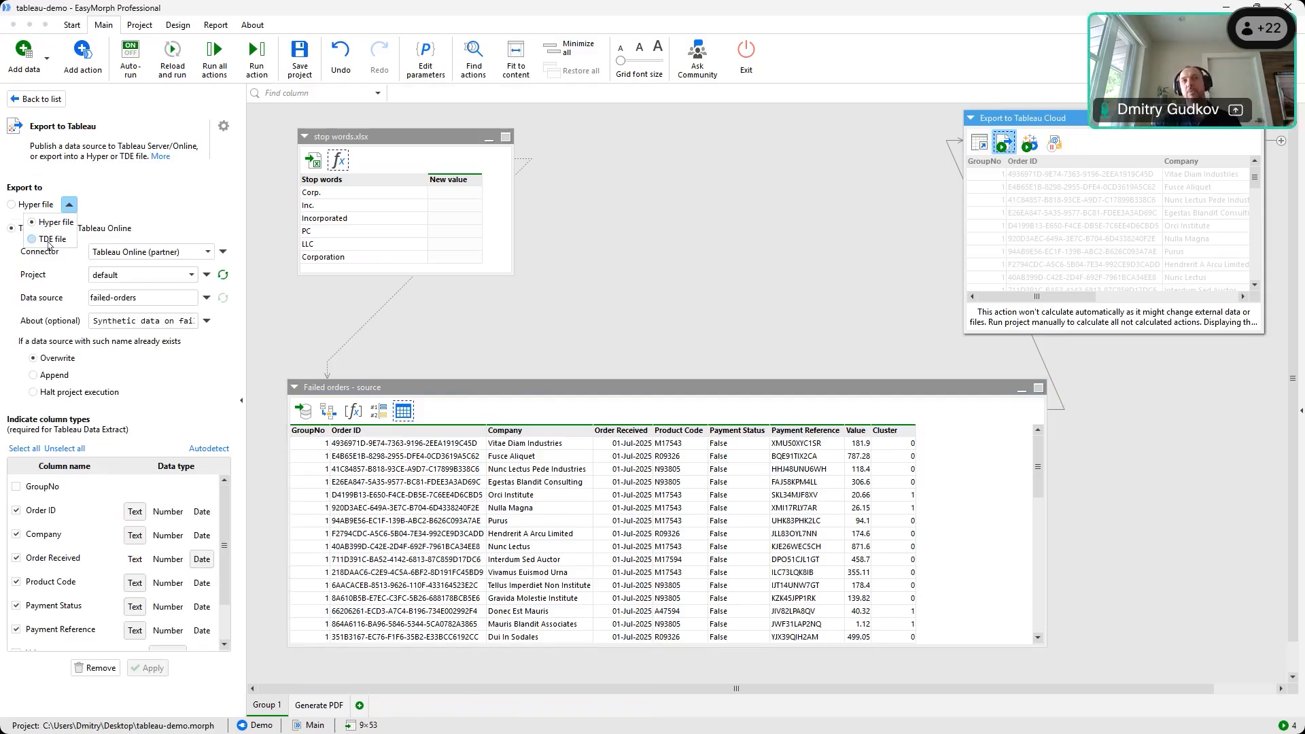
pyautogui.click(124, 175)
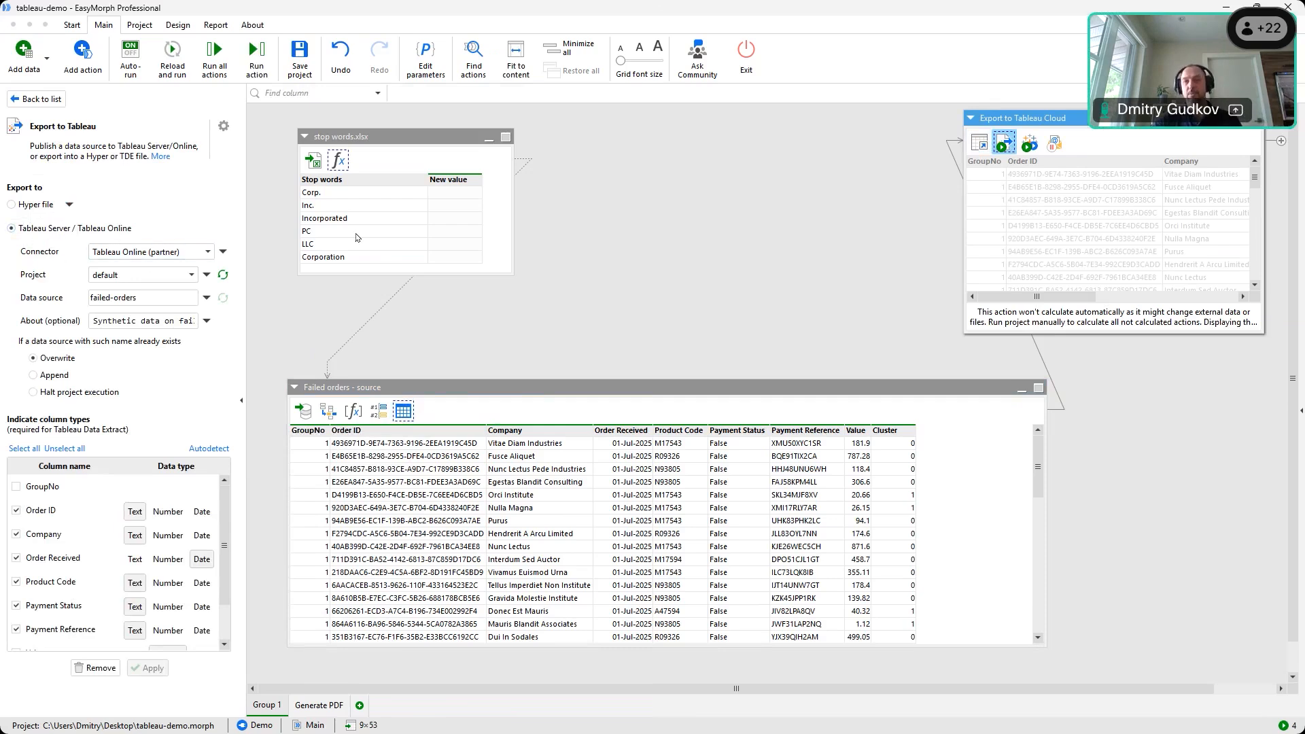
pyautogui.click(624, 223)
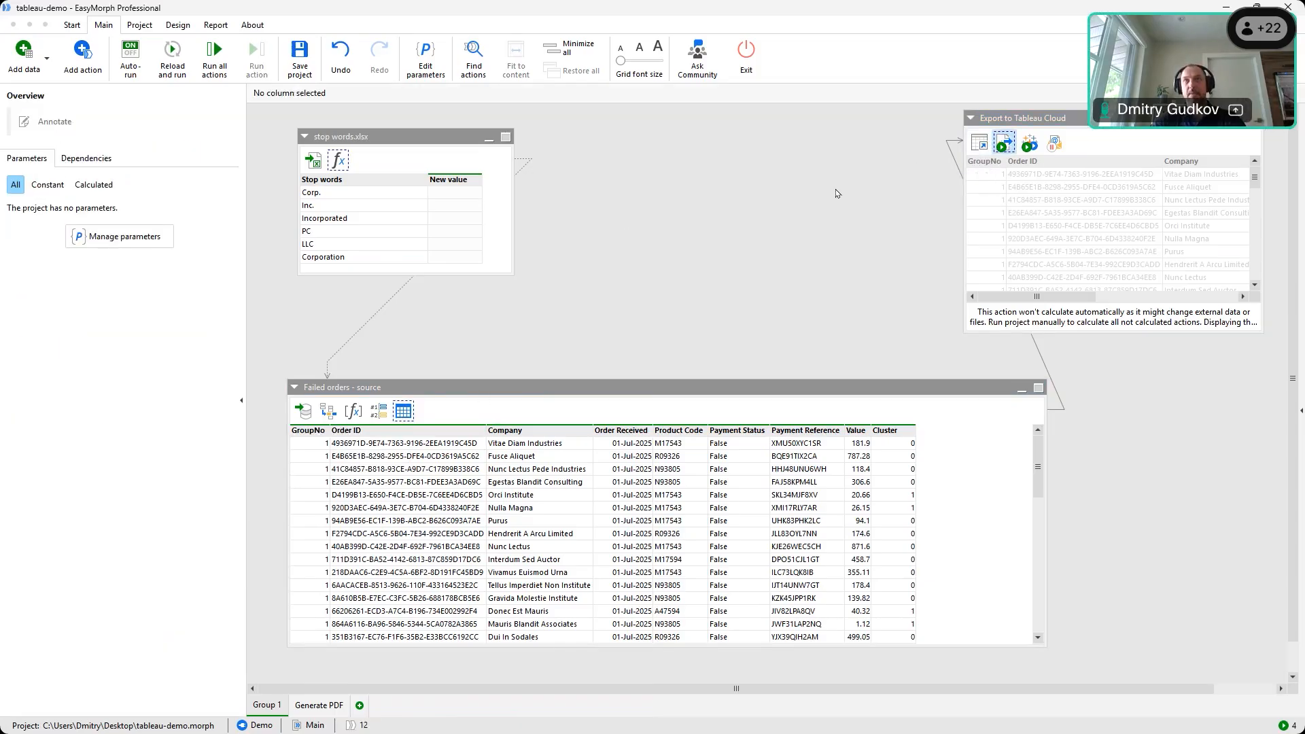
pyautogui.click(1004, 142)
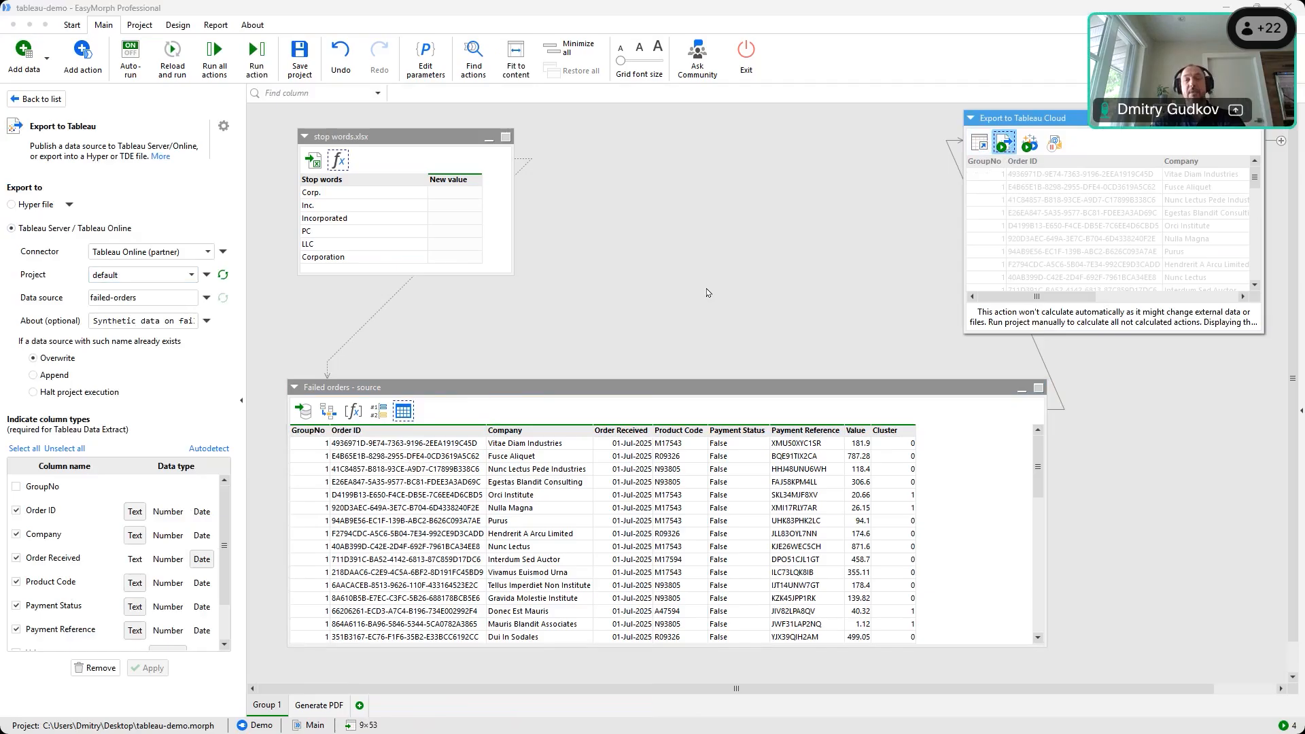
# Check the failed-orders data source page in Tableau Cloud, then return to Sheet 1's bar chart
pyautogui.hotkey('alt', 'Tab')
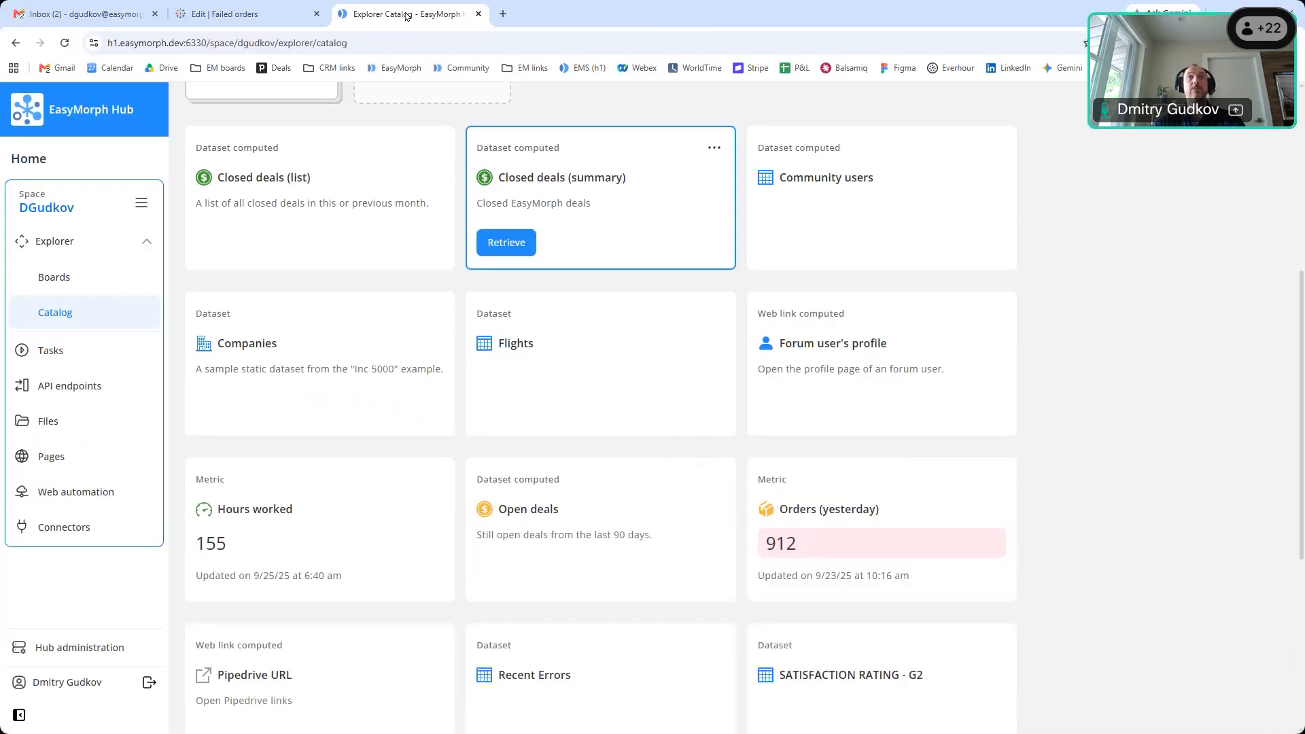
pyautogui.click(225, 15)
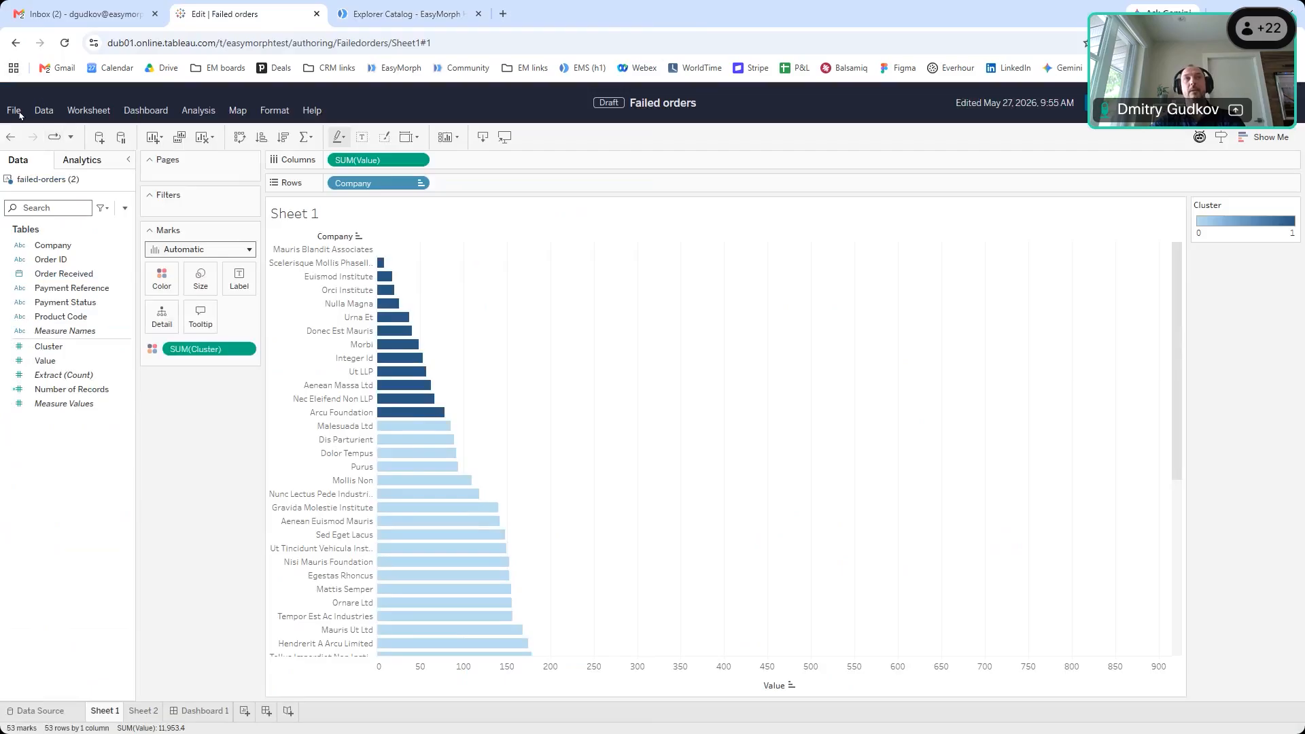
pyautogui.click(23, 710)
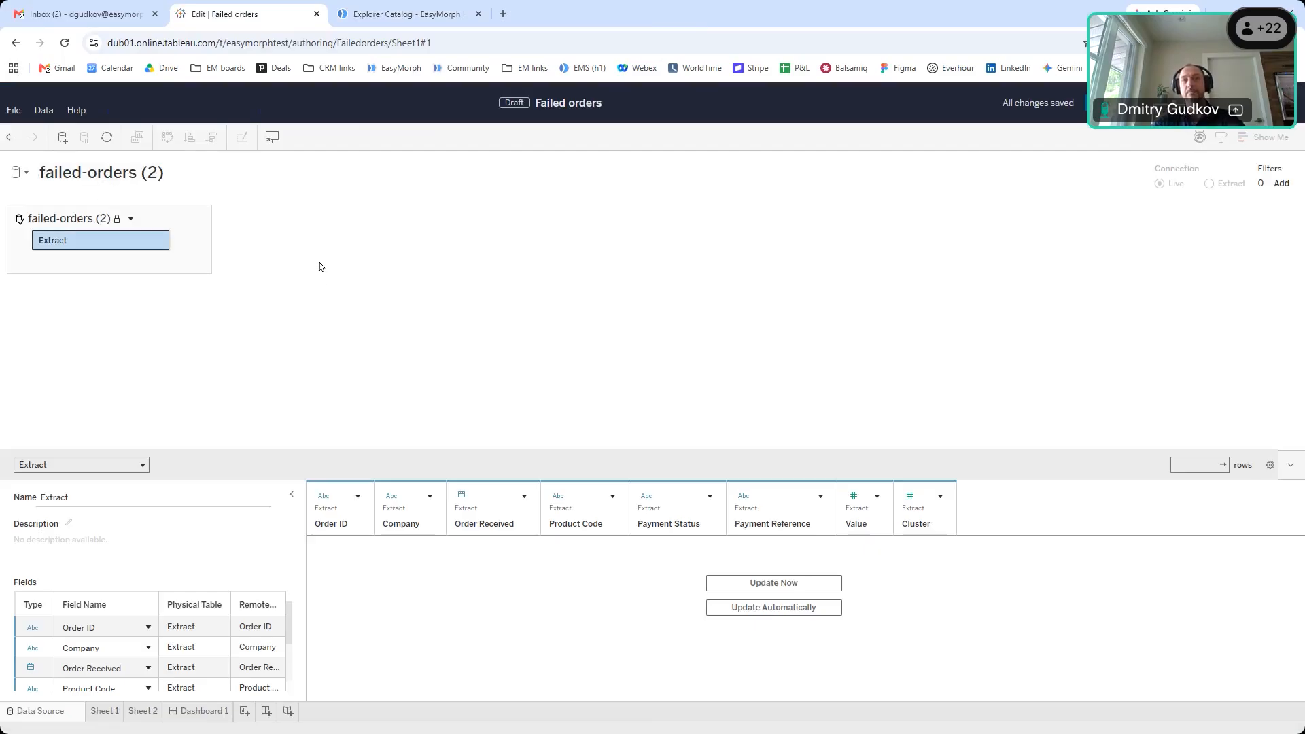
pyautogui.click(45, 111)
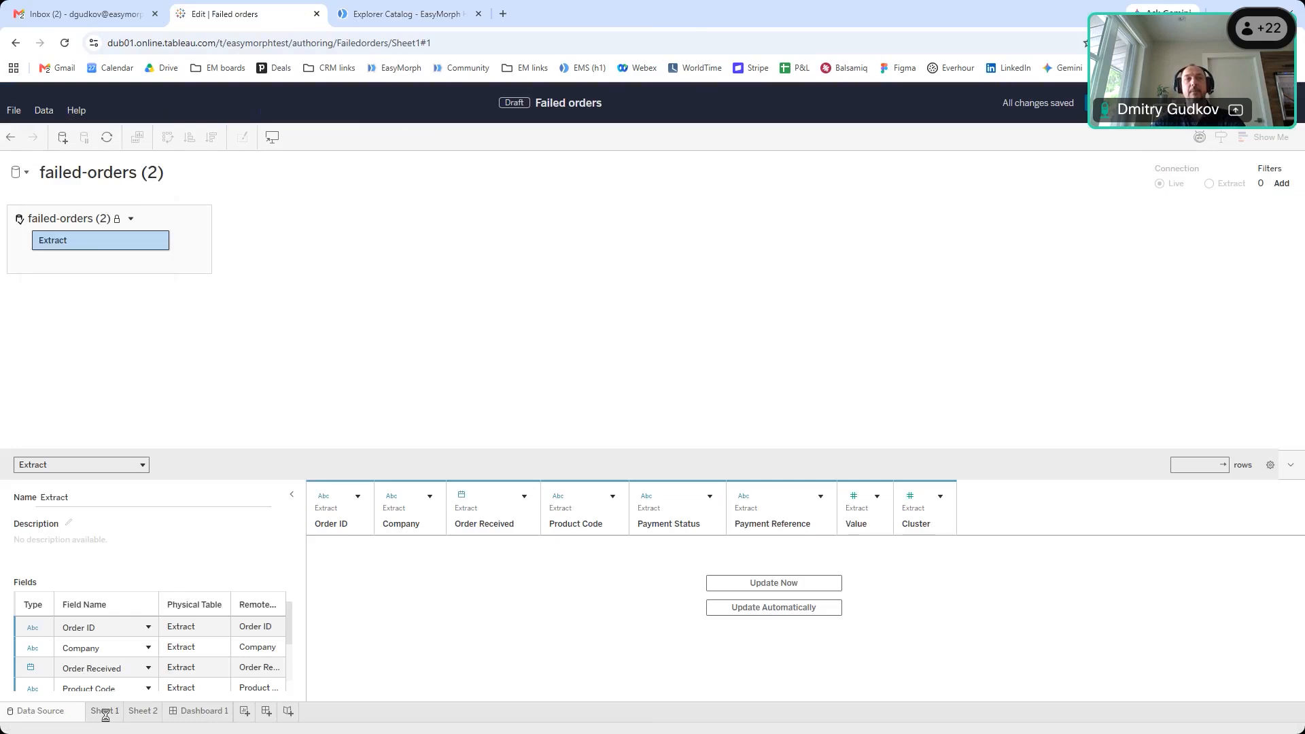
pyautogui.click(106, 712)
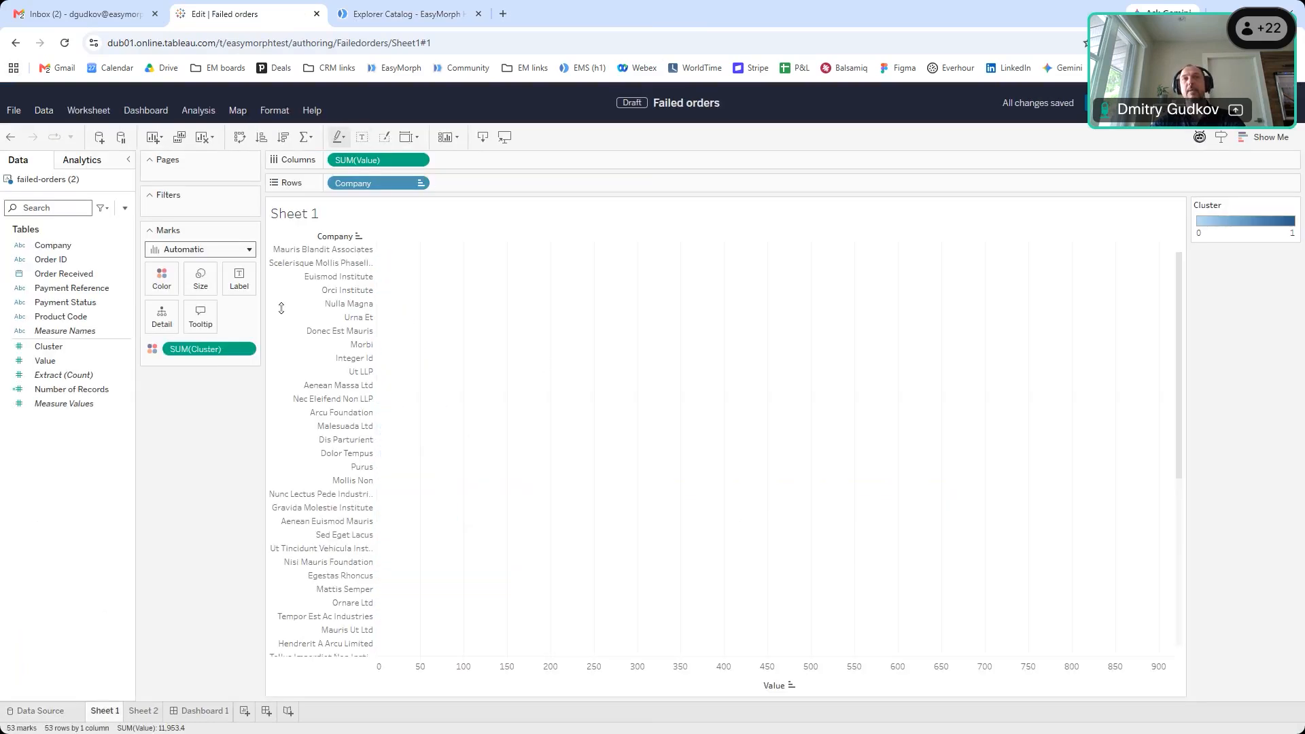
pyautogui.scroll(-5, 719, 381)
pyautogui.scroll(5, 718, 381)
# Glance at the Tableau worksheet and come back to the EasyMorph project
pyautogui.hotkey('alt', 'Tab')
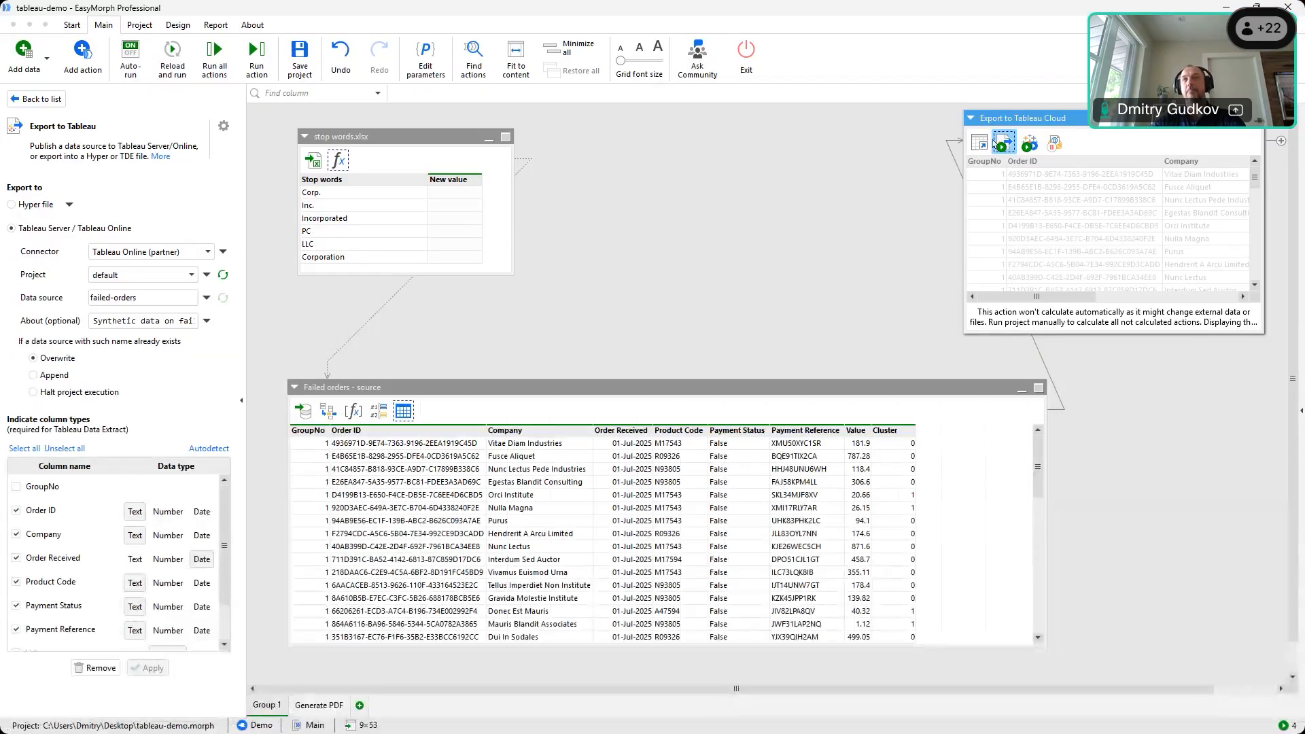
pyautogui.hotkey('alt', 'Tab')
pyautogui.scroll(-5, 762, 395)
pyautogui.scroll(5, 763, 396)
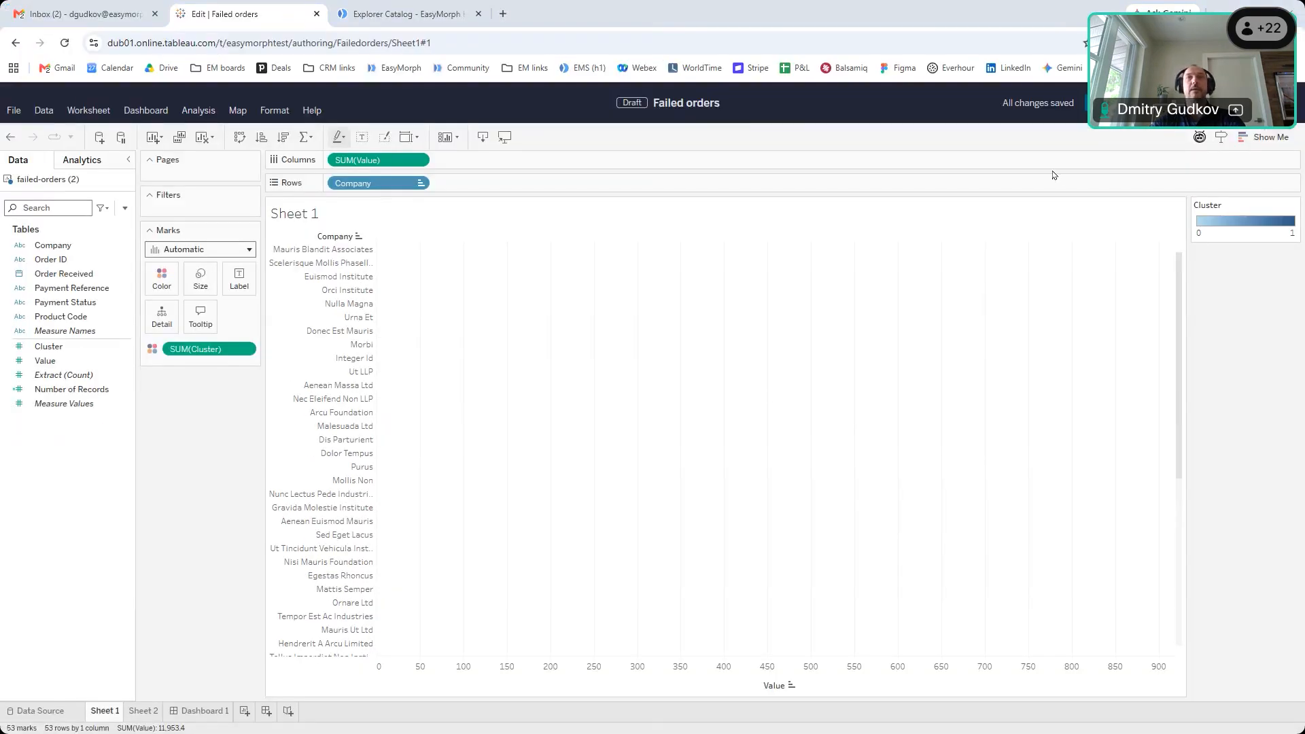
pyautogui.hotkey('alt', 'Tab')
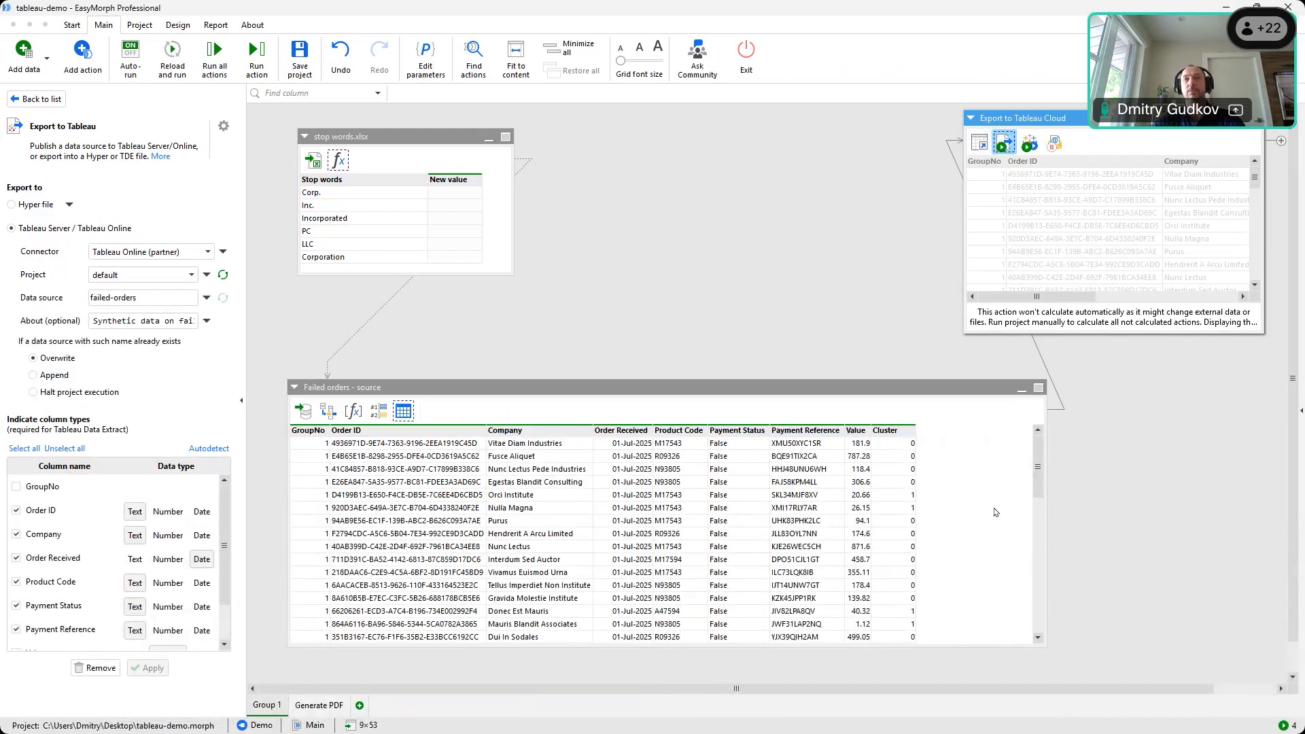
# Widen the Failed orders Value column and run Export to Tableau Cloud, publishing 53 rows
pyautogui.click(403, 411)
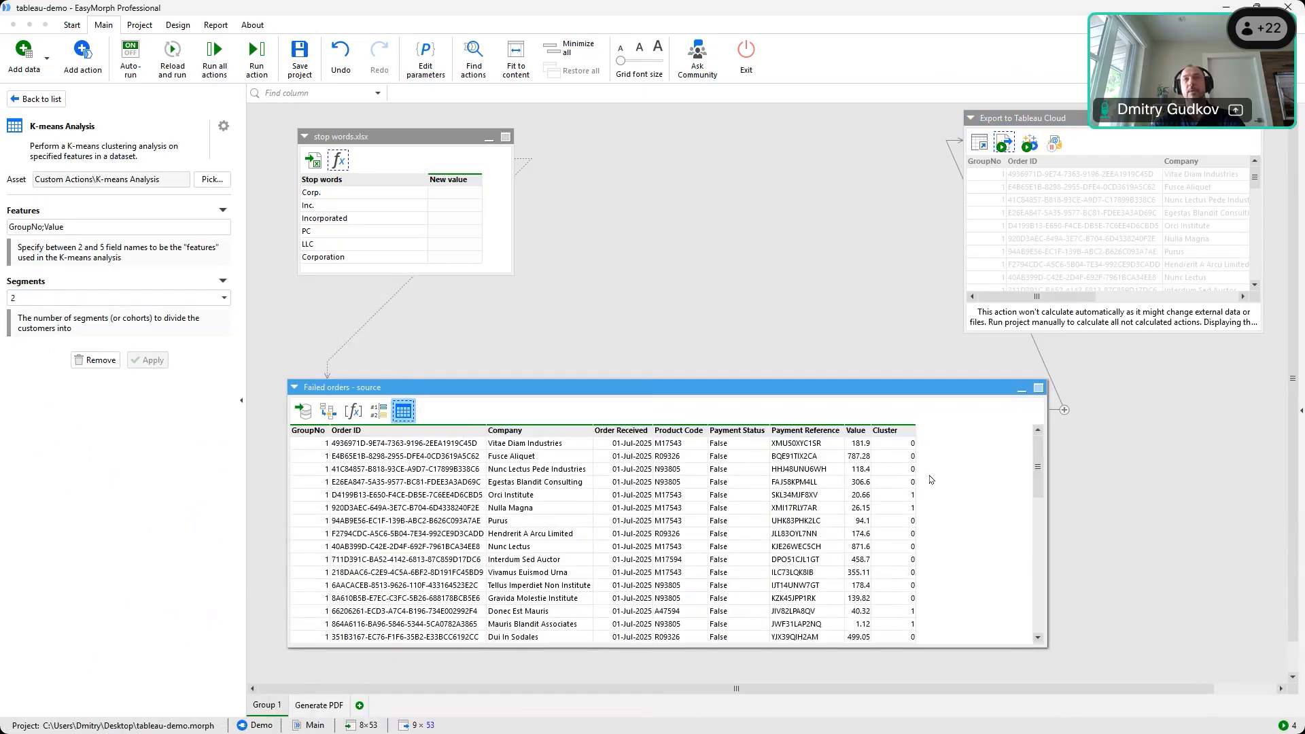
pyautogui.moveTo(871, 431); pyautogui.dragTo(902, 430)
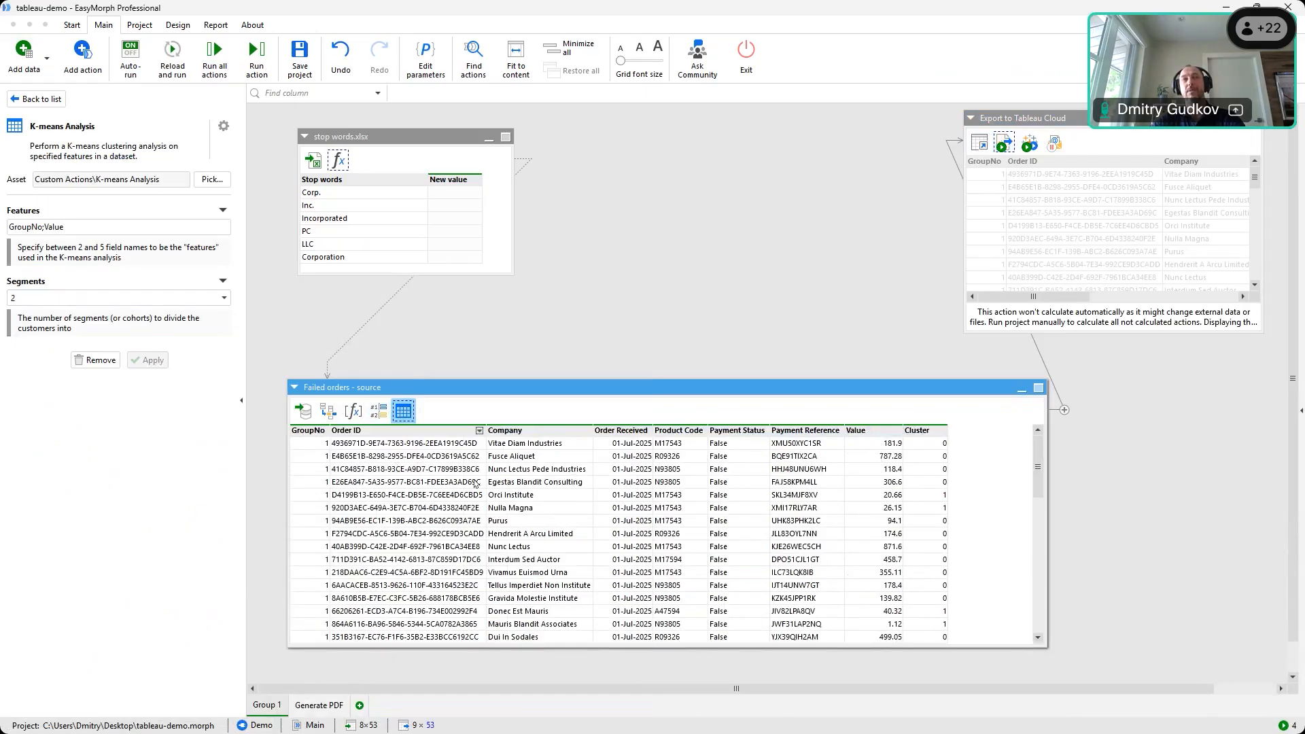
pyautogui.scroll(-13, 862, 482)
pyautogui.scroll(13, 862, 483)
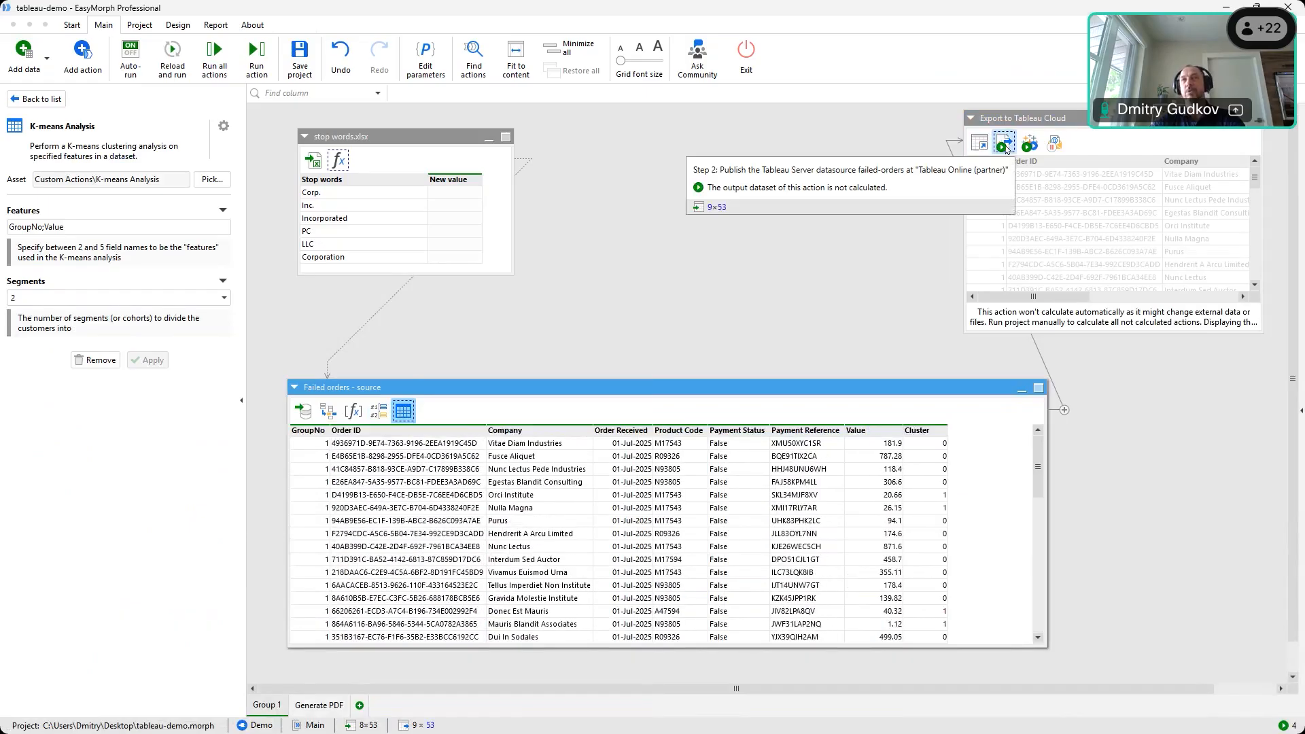
pyautogui.click(1005, 145)
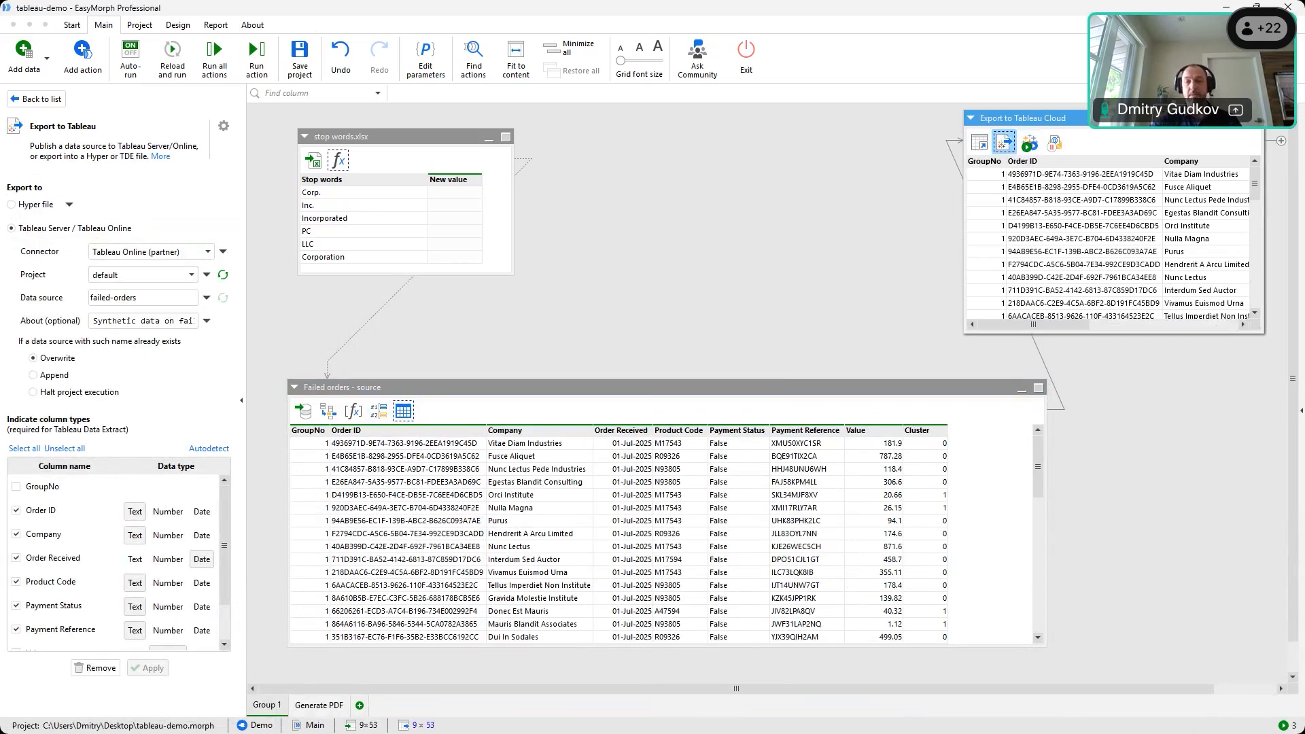
pyautogui.hotkey('alt', 'Tab')
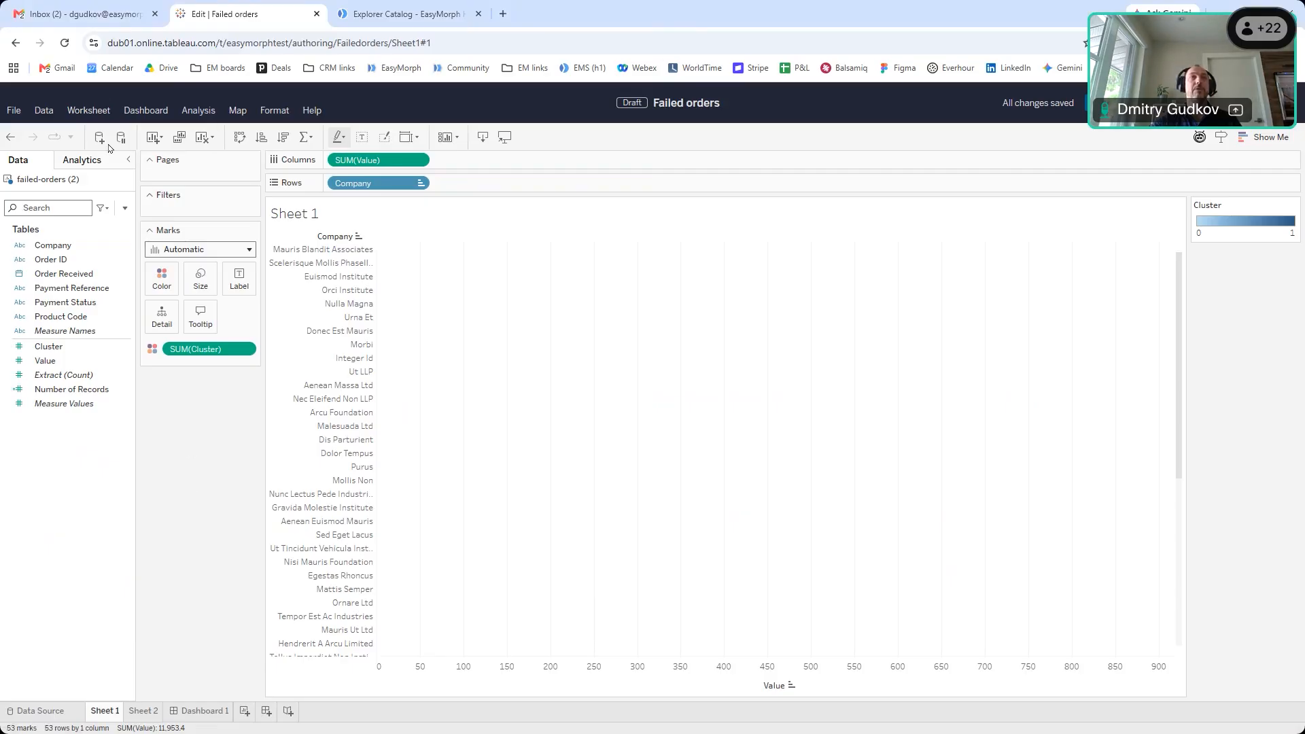
# Refresh the failed-orders (2) data source in the Tableau workbook to pick up the clusters
pyautogui.click(45, 111)
pyautogui.press('Right')
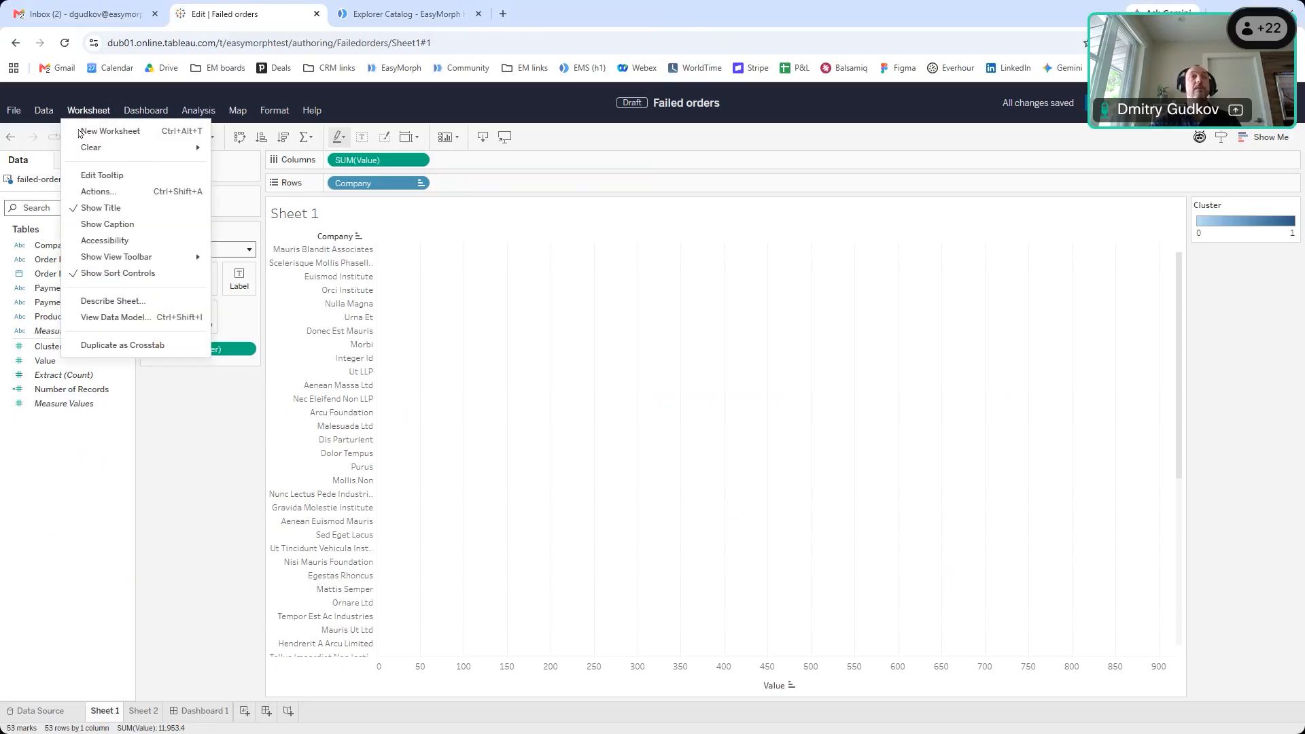
pyautogui.click(43, 111)
pyautogui.moveTo(153, 163)
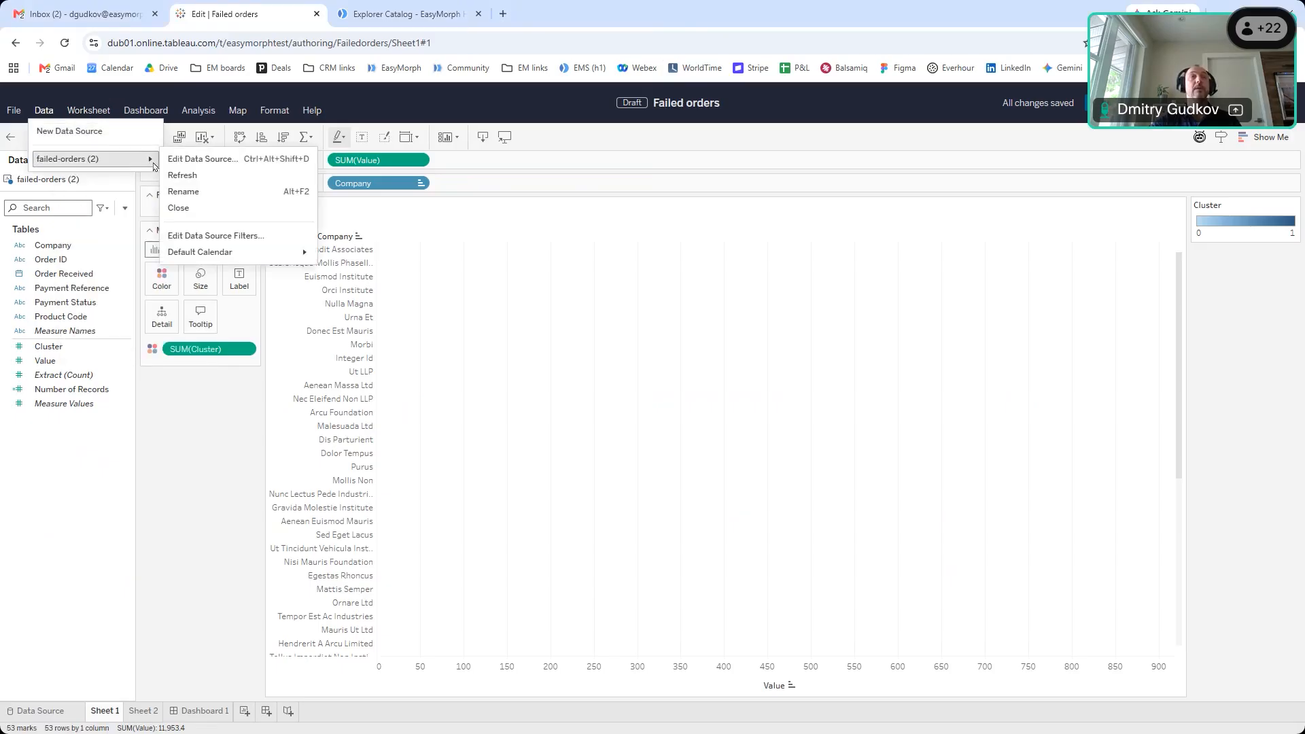
pyautogui.click(195, 181)
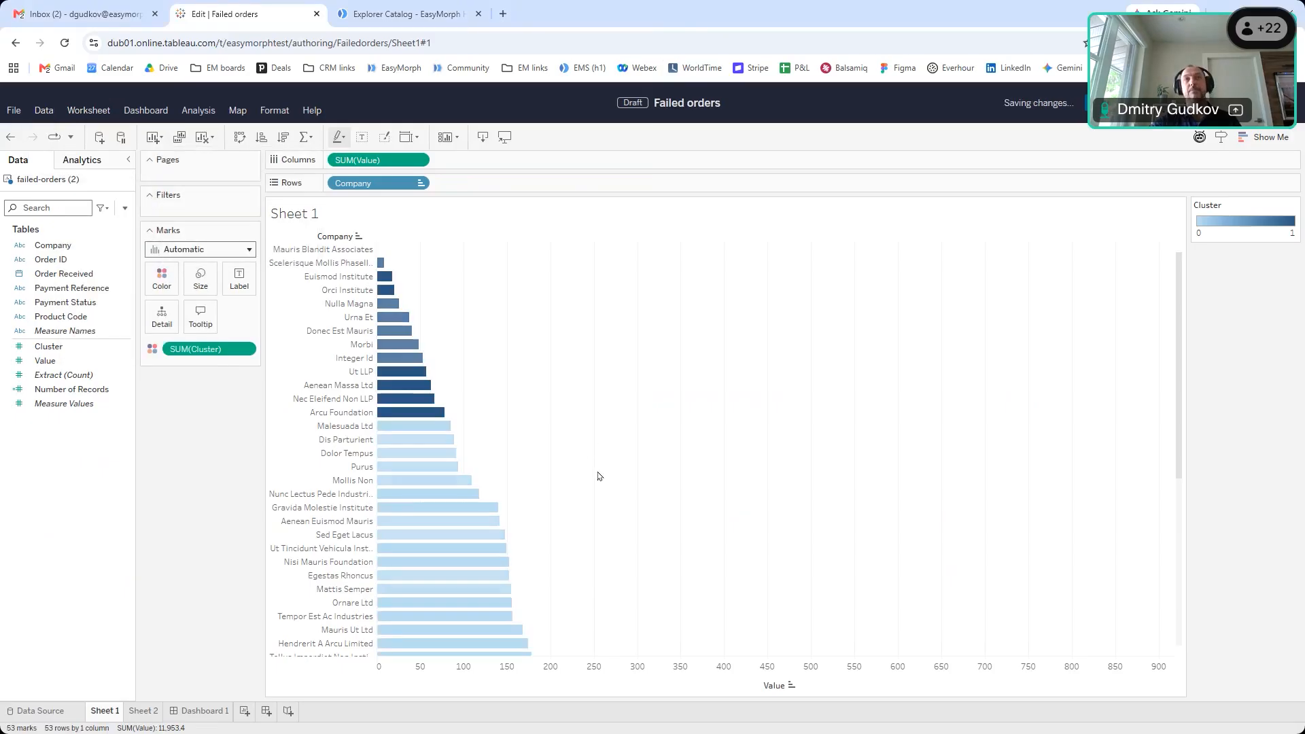
pyautogui.scroll(-5, 604, 418)
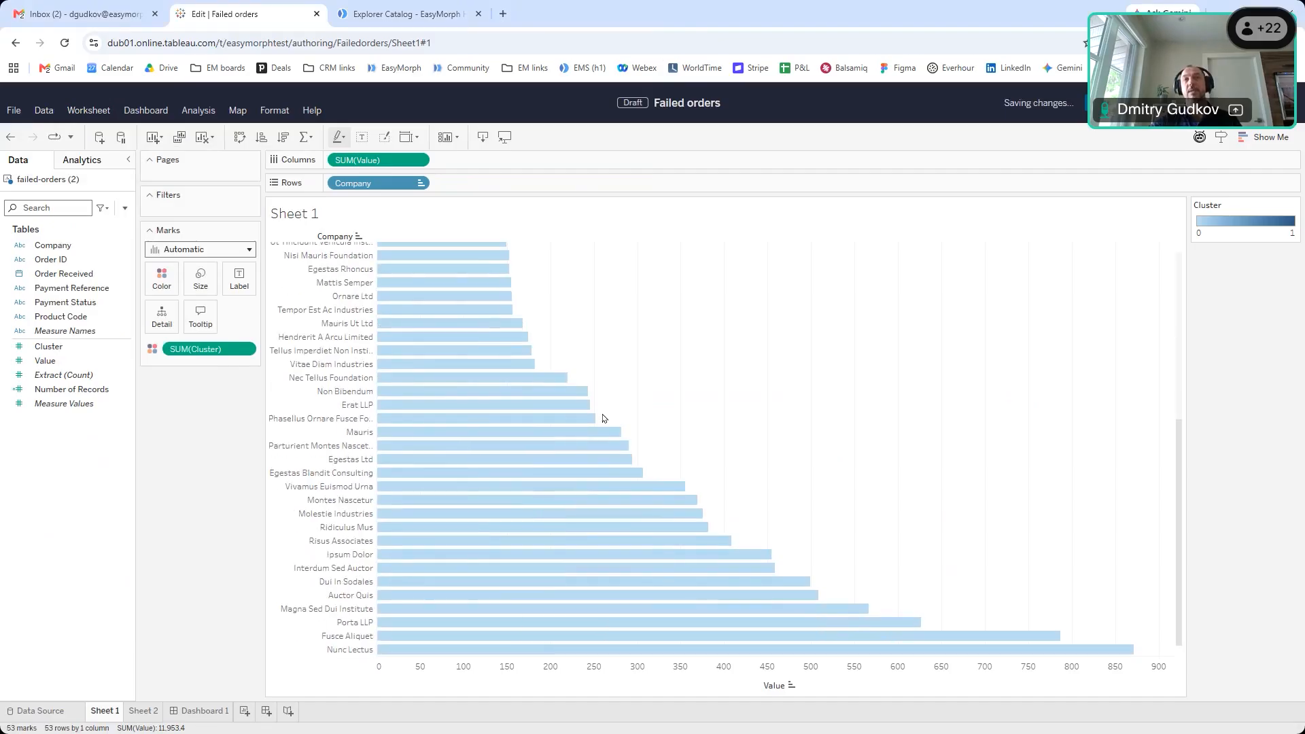
pyautogui.scroll(5, 605, 418)
pyautogui.scroll(-5, 393, 296)
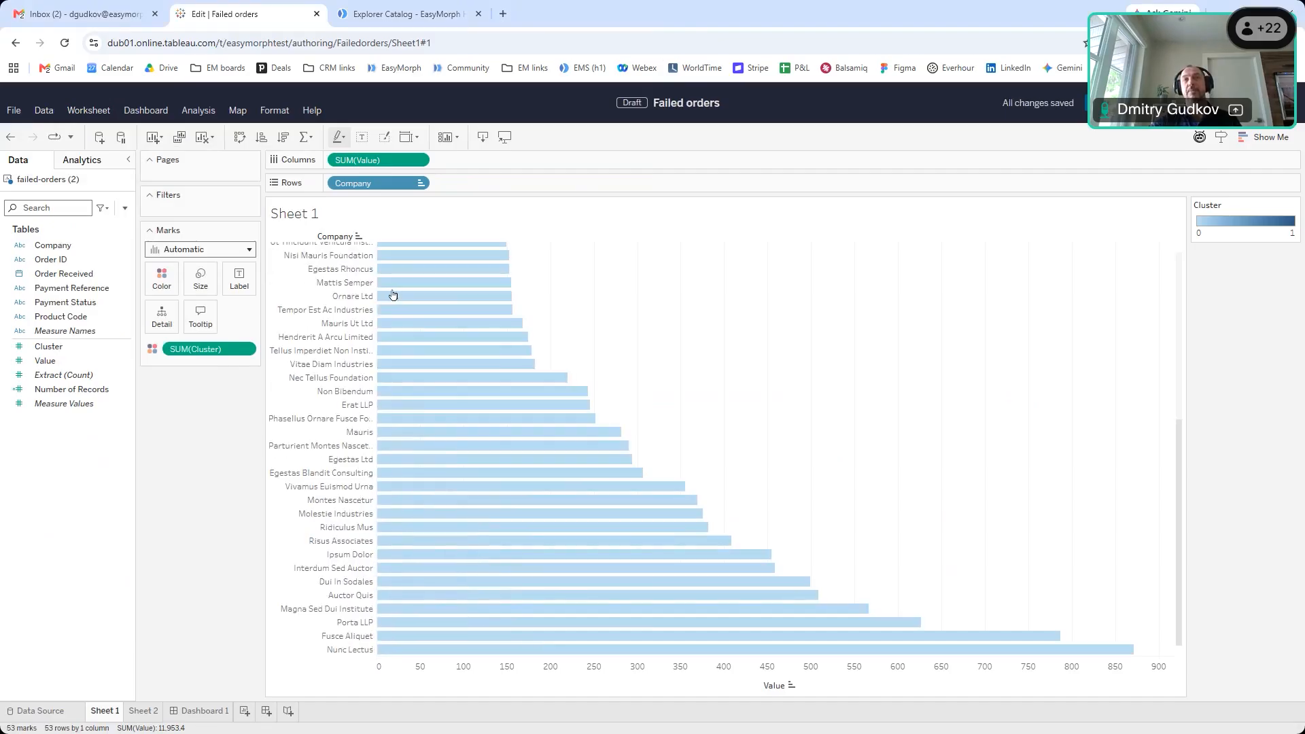
pyautogui.scroll(5, 1030, 524)
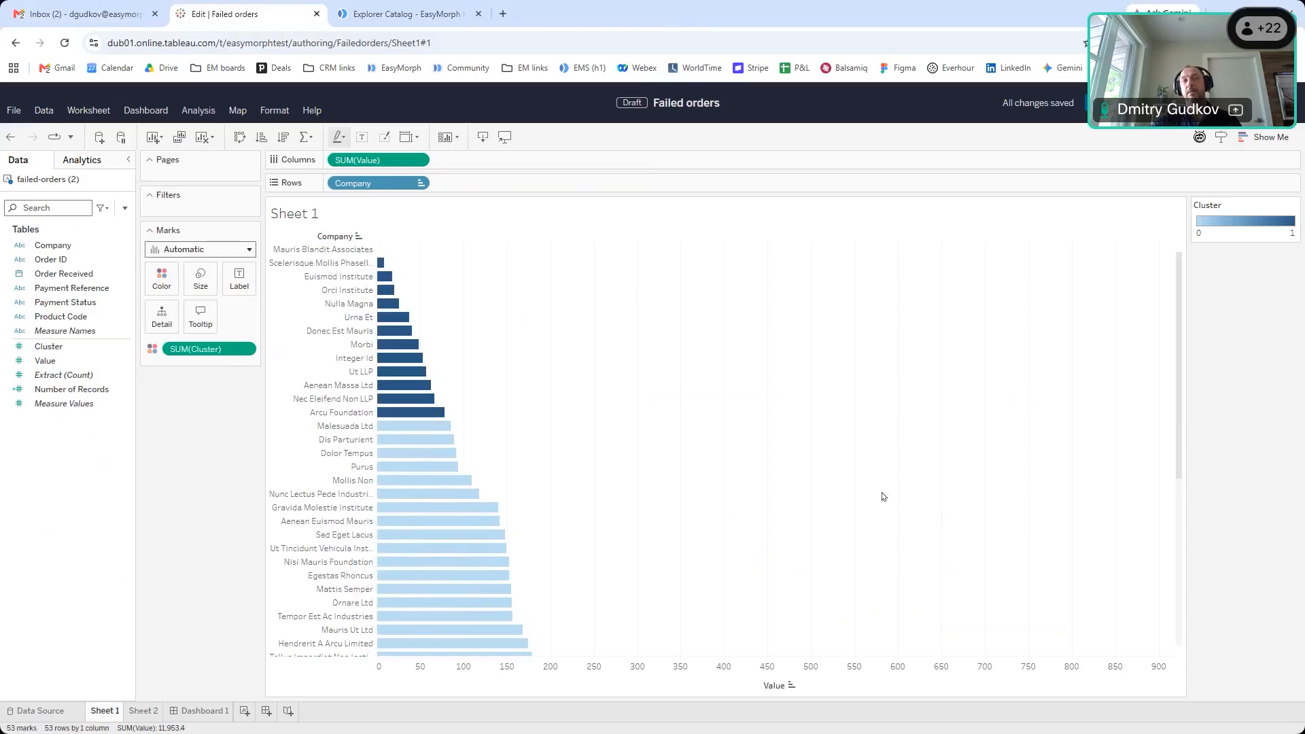
pyautogui.scroll(-5, 883, 497)
pyautogui.scroll(5, 886, 545)
pyautogui.moveTo(386, 268)
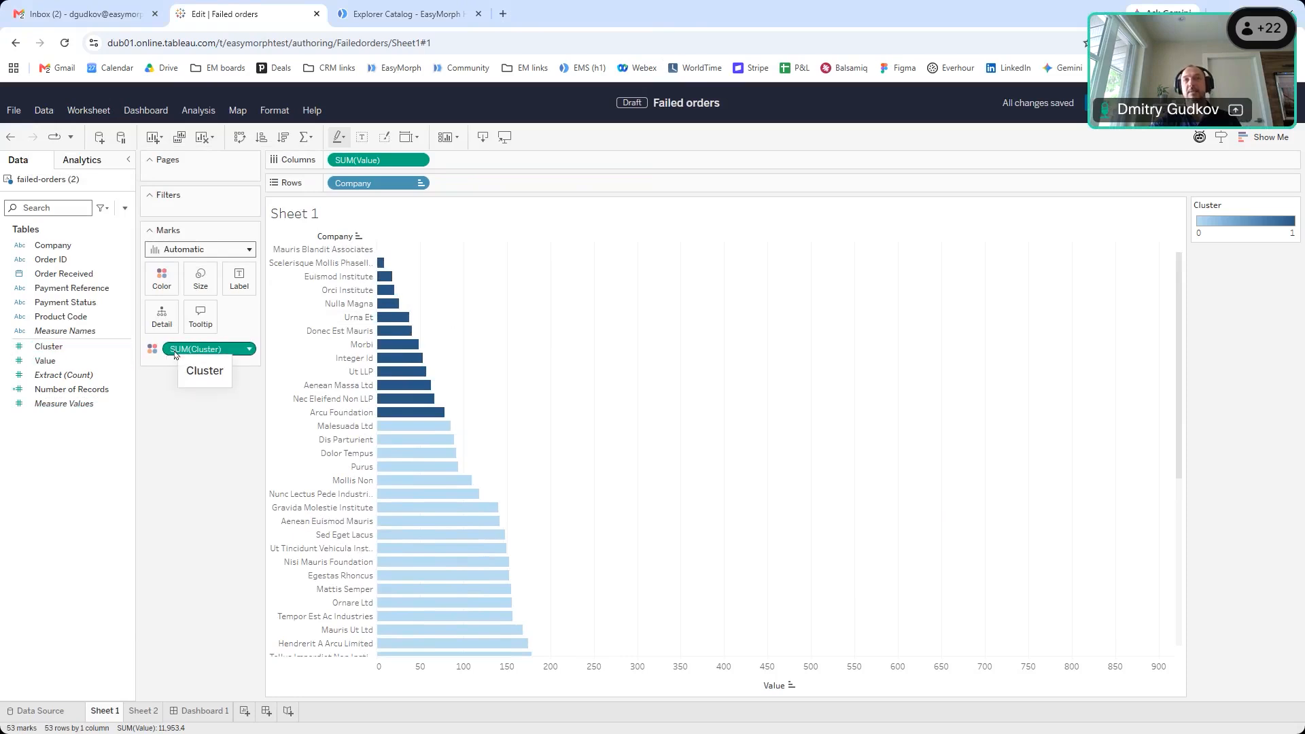
pyautogui.scroll(-5, 438, 496)
pyautogui.scroll(5, 438, 490)
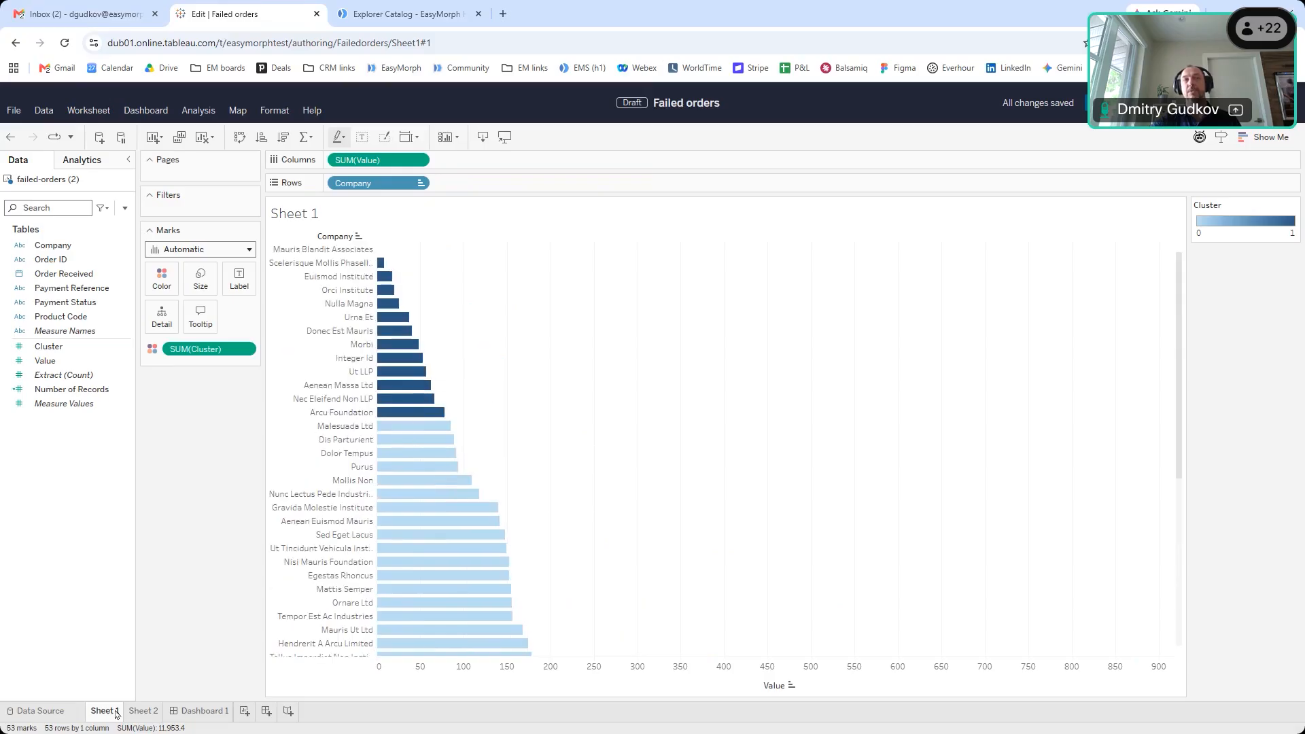
# View Sheet 2's Total value by clusters pie, return to Sheet 1, then reselect EasyMorph's K-means step
pyautogui.click(142, 710)
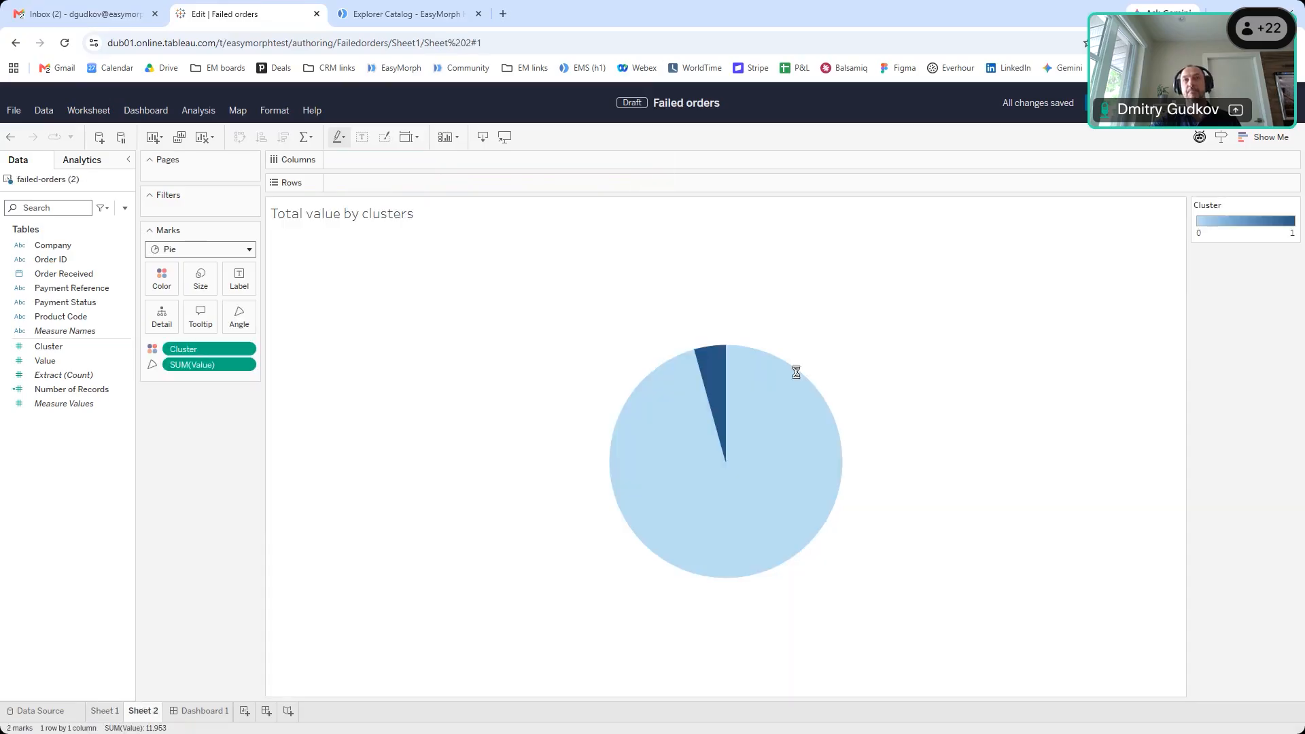
pyautogui.moveTo(707, 365)
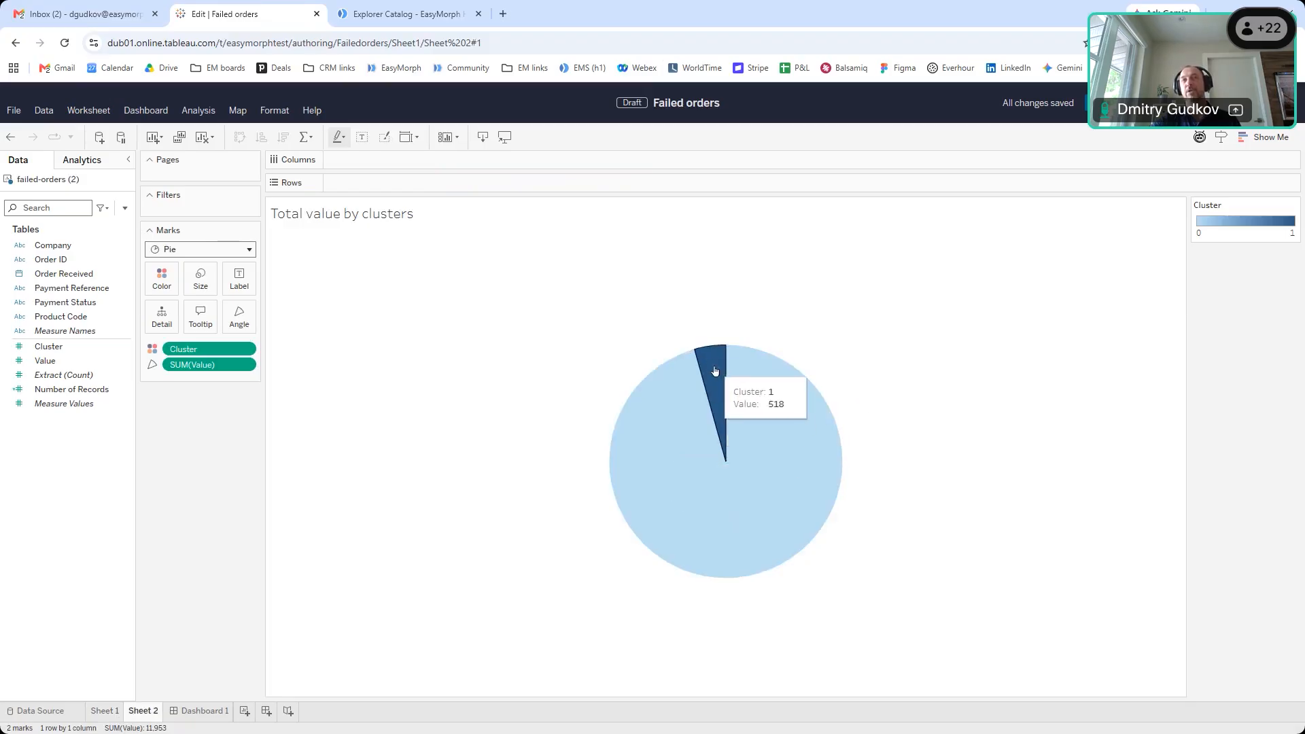
pyautogui.click(102, 711)
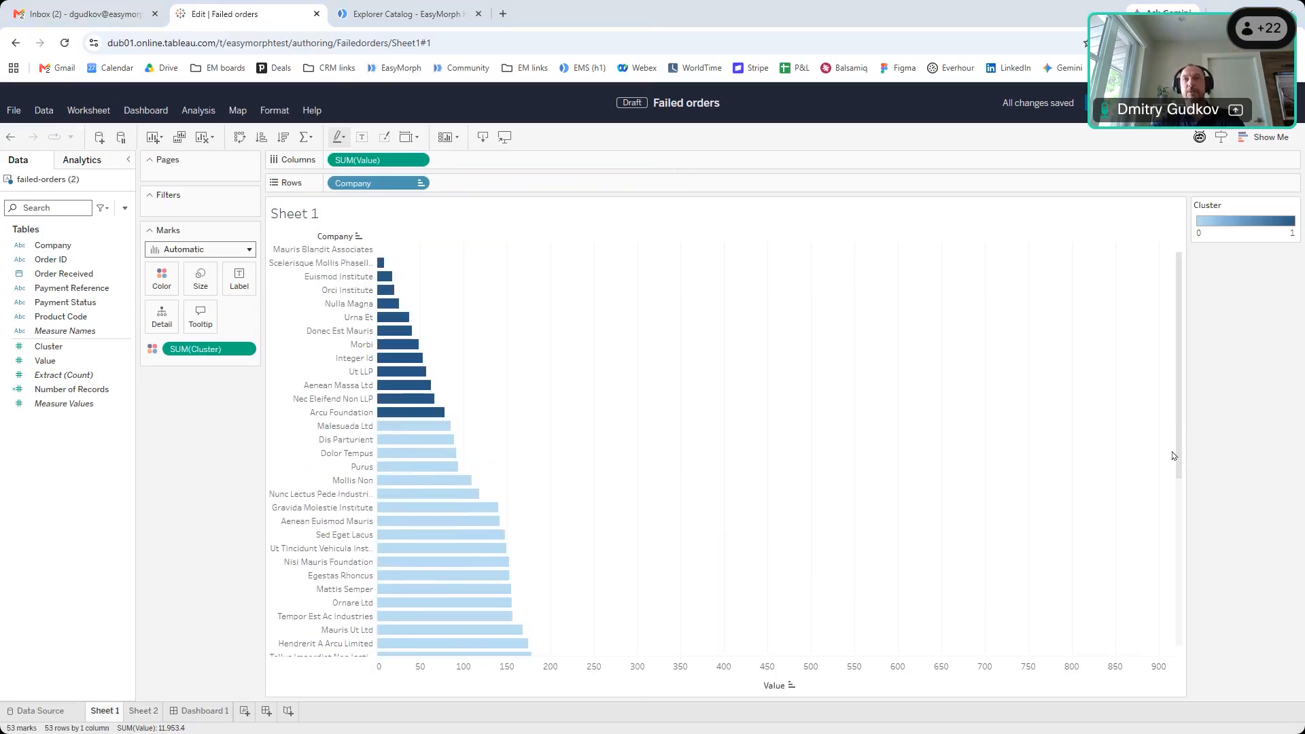
pyautogui.hotkey('alt', 'Tab')
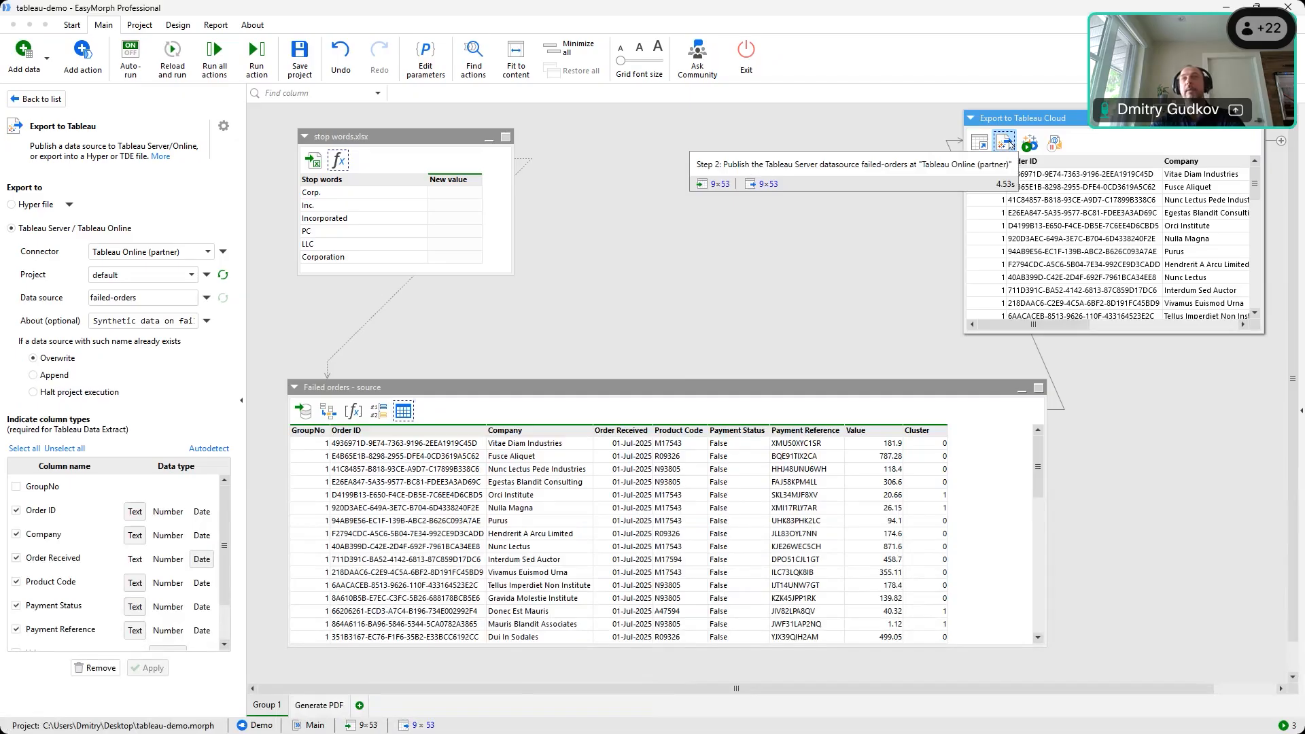
pyautogui.click(404, 410)
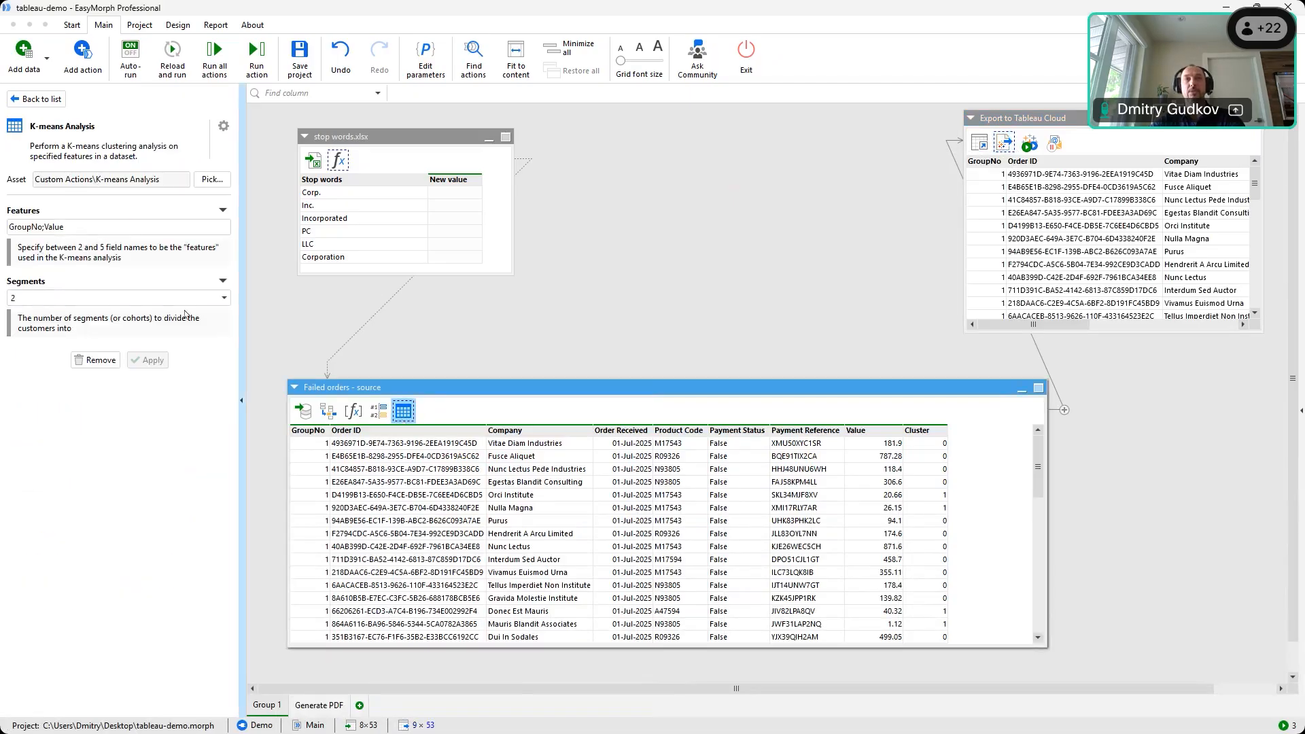
# Set K-means Analysis to 3 segments, recalculate (53 rows, 9 columns), and rerun Export to Tableau Cloud
pyautogui.click(228, 301)
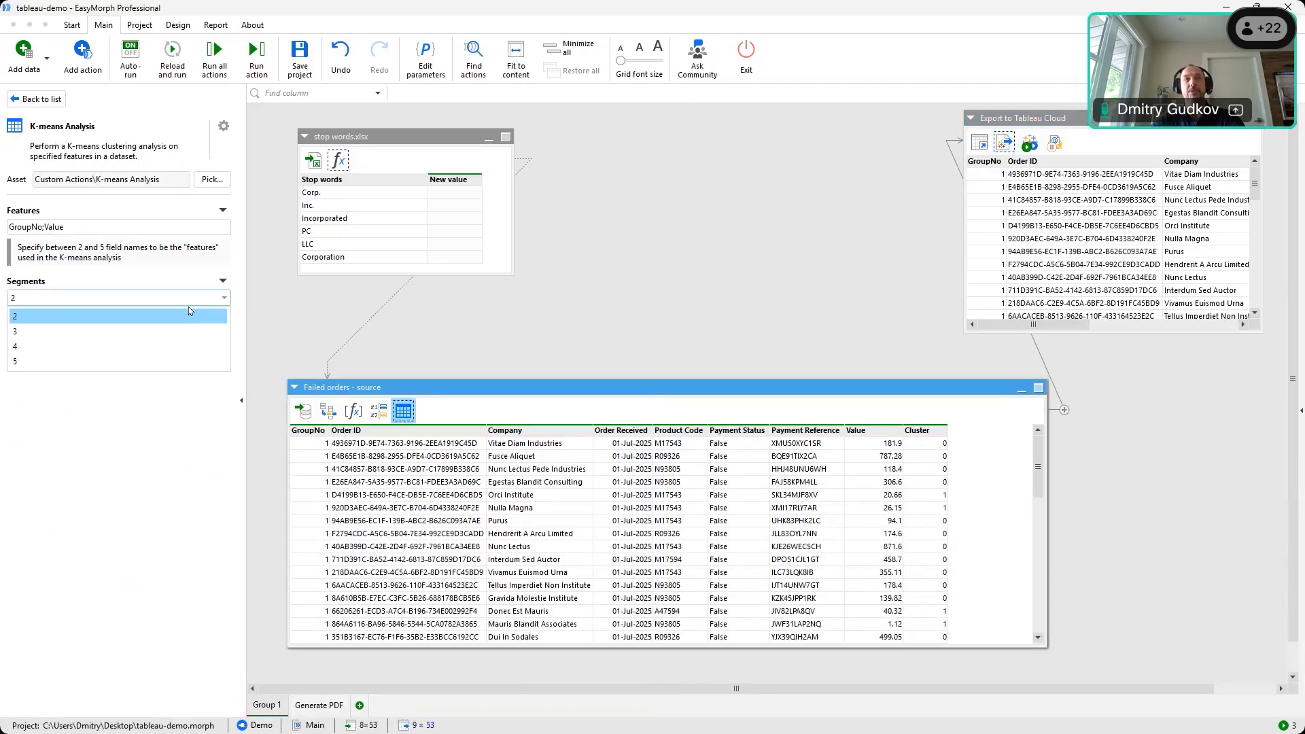
pyautogui.click(60, 333)
pyautogui.click(148, 361)
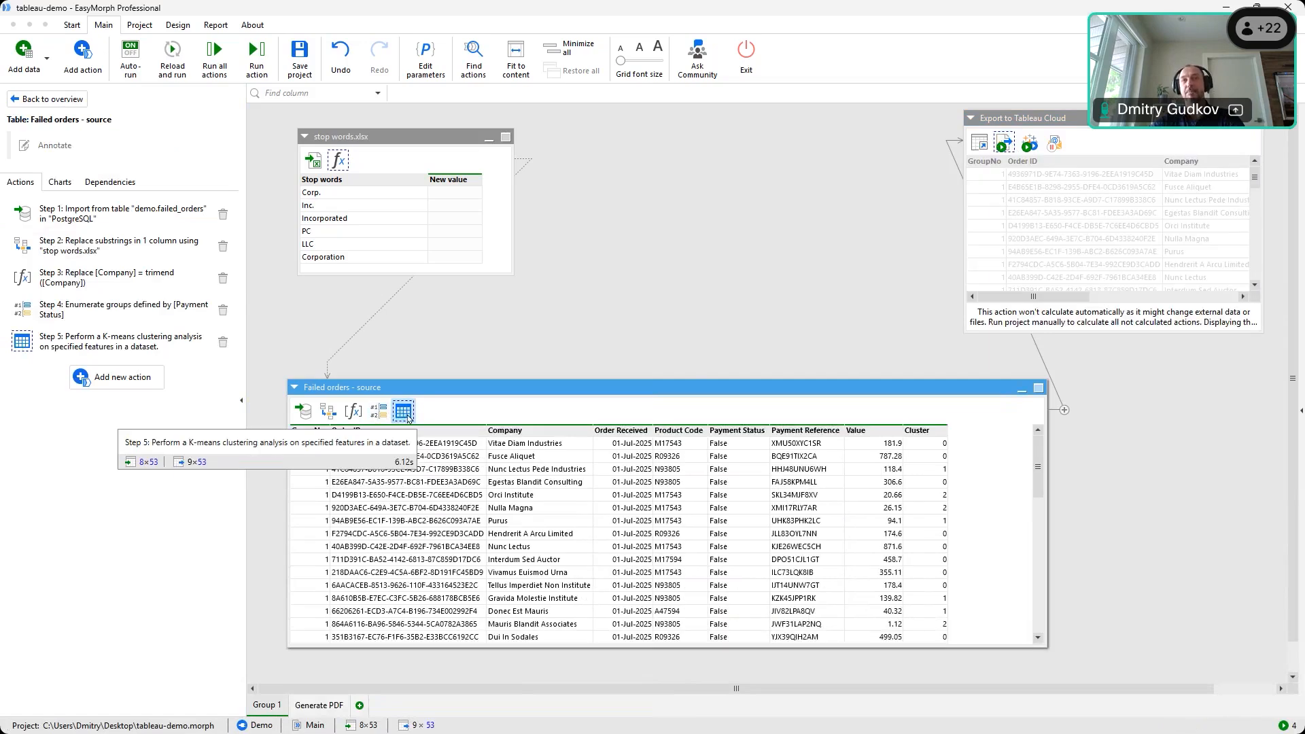
pyautogui.click(1002, 145)
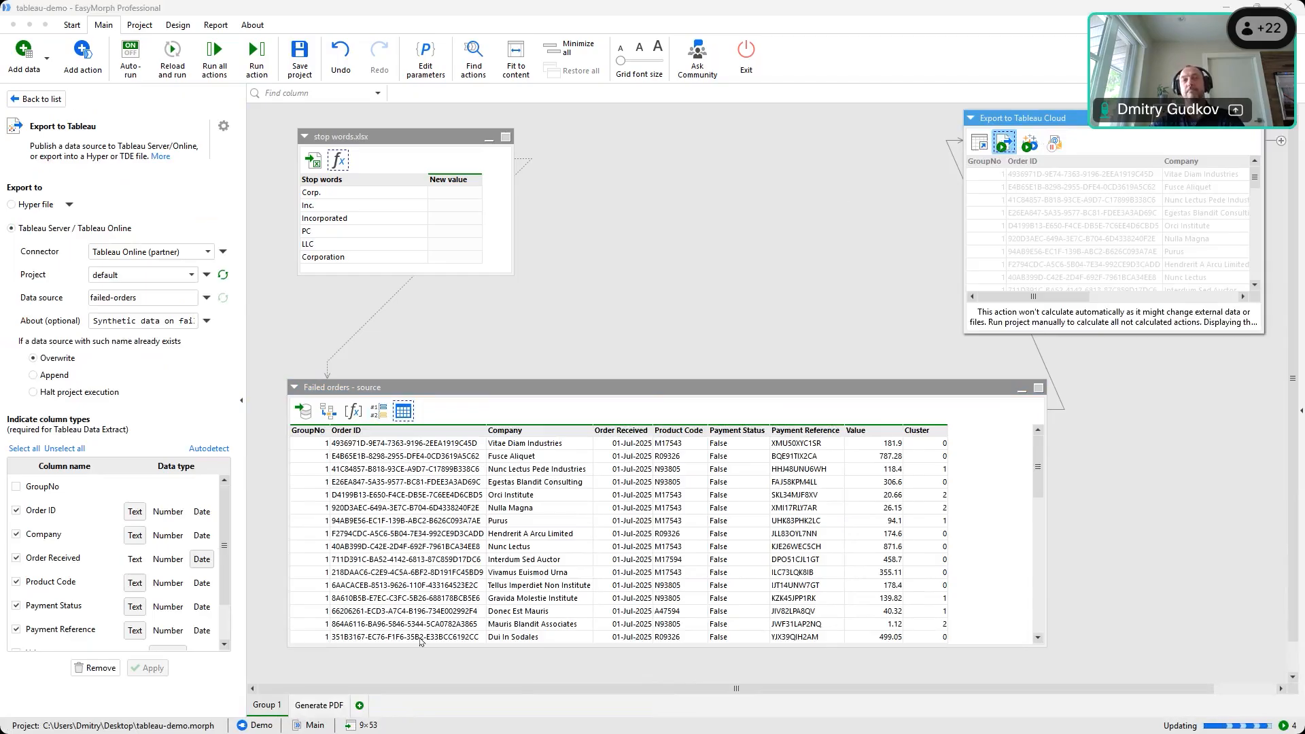
pyautogui.hotkey('alt', 'Tab')
pyautogui.scroll(-5, 675, 405)
pyautogui.scroll(4, 675, 406)
pyautogui.scroll(1, 675, 406)
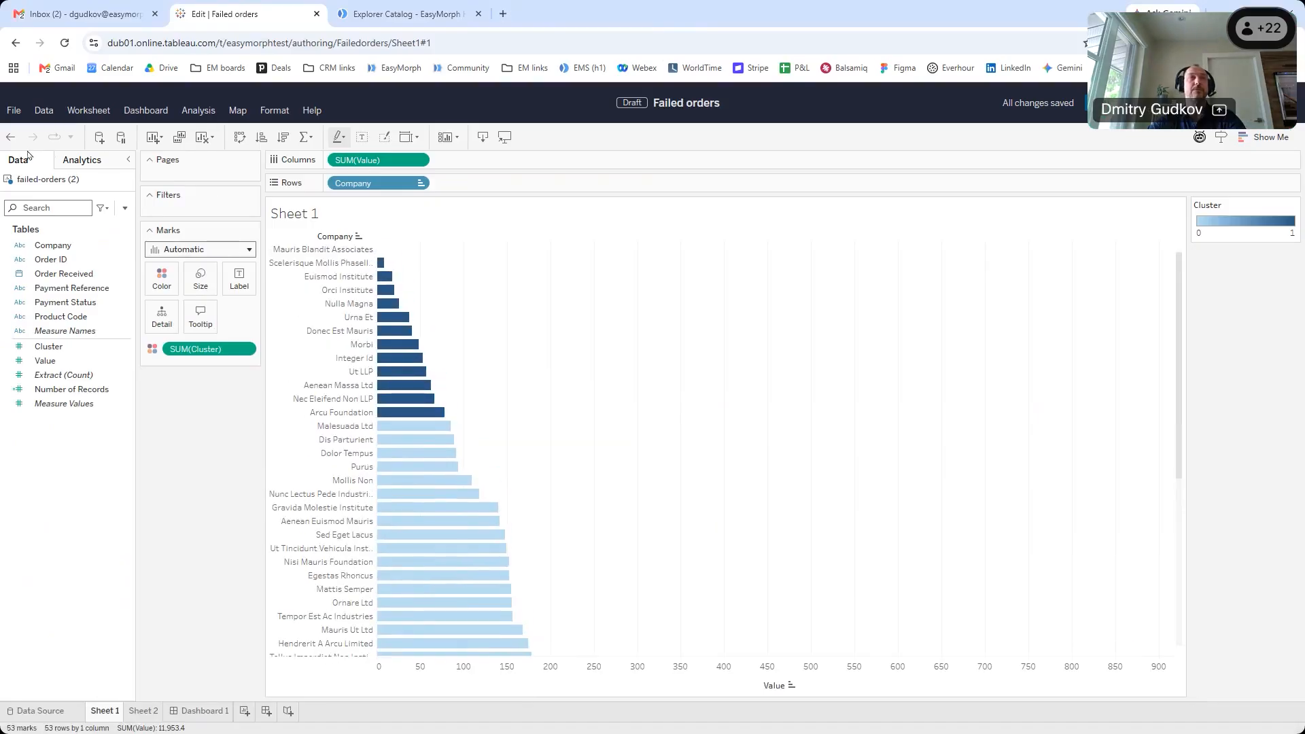
# Refresh failed-orders (2) and confirm clusters 0–2 on the Sheet 2 pie and Sheet 1 bars
pyautogui.click(126, 182)
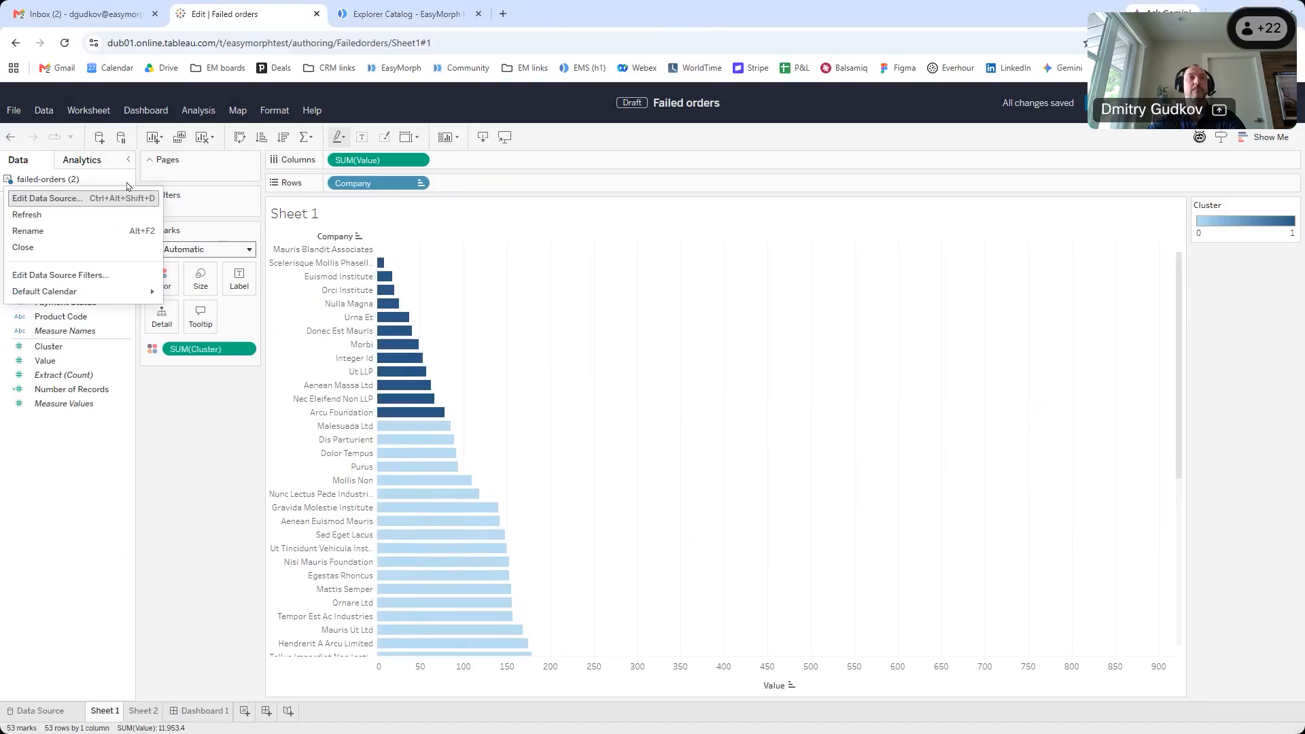
pyautogui.click(112, 214)
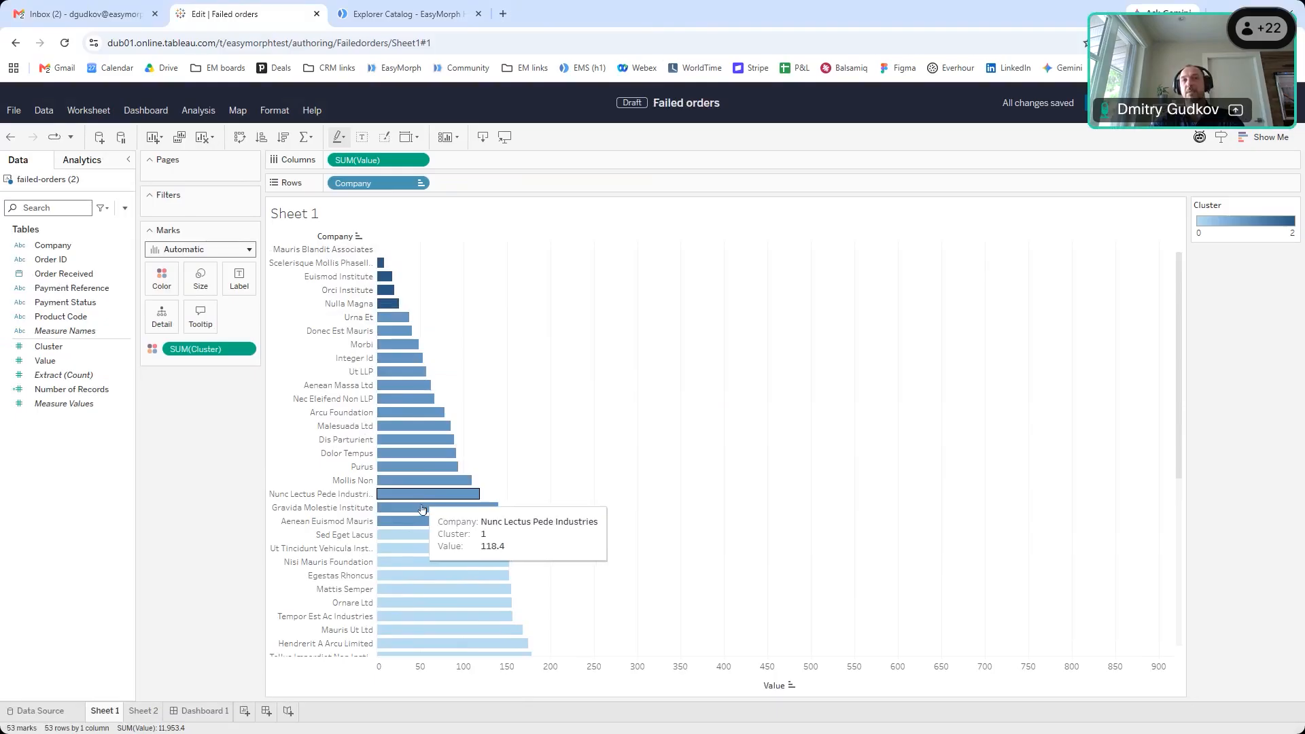
pyautogui.click(145, 711)
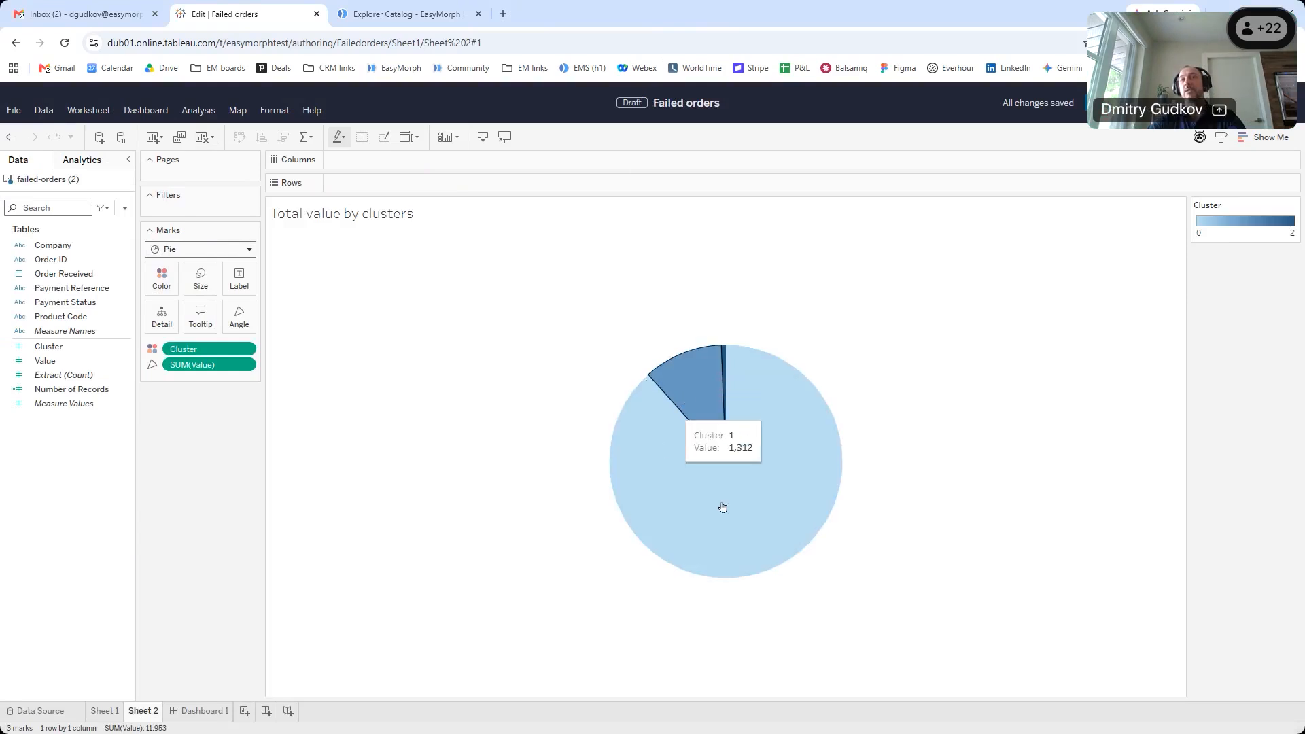
pyautogui.click(103, 711)
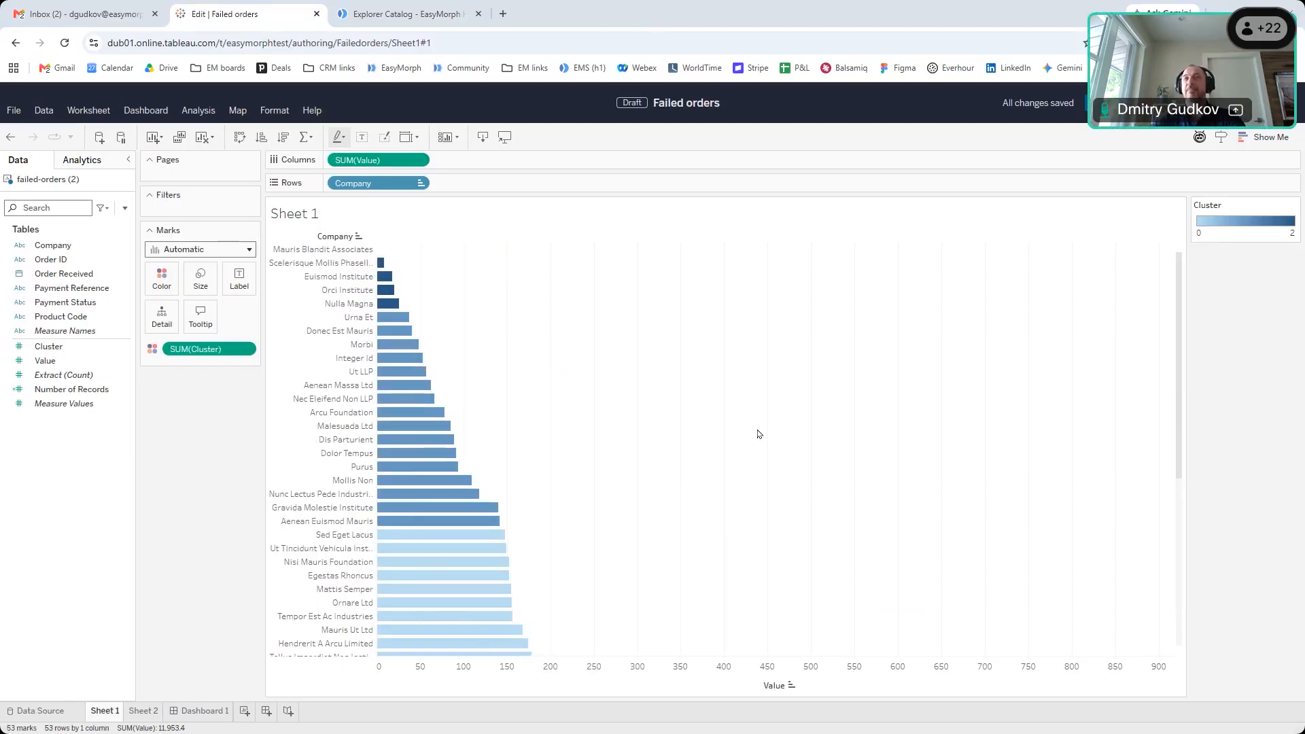
pyautogui.hotkey('alt', 'Tab')
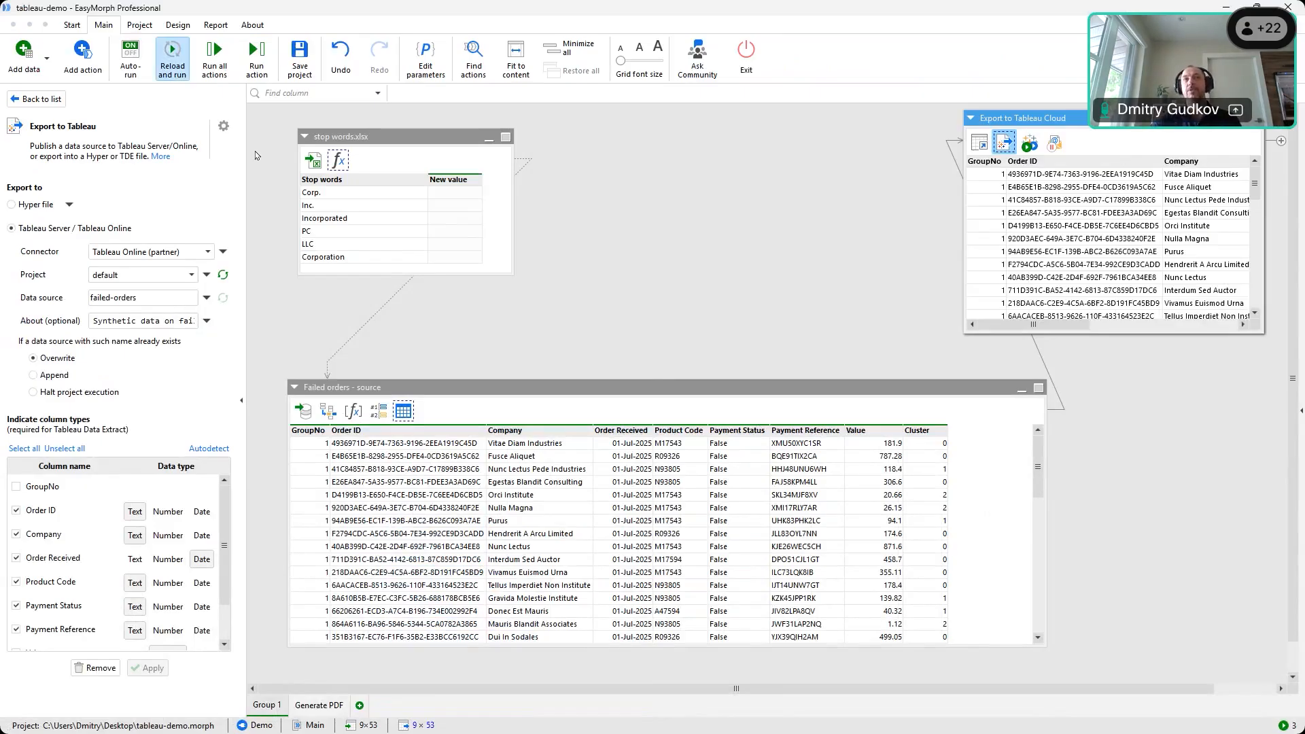
# Review the stop words and Failed orders import settings and the PDF download command, then list the Failed orders steps
pyautogui.click(322, 168)
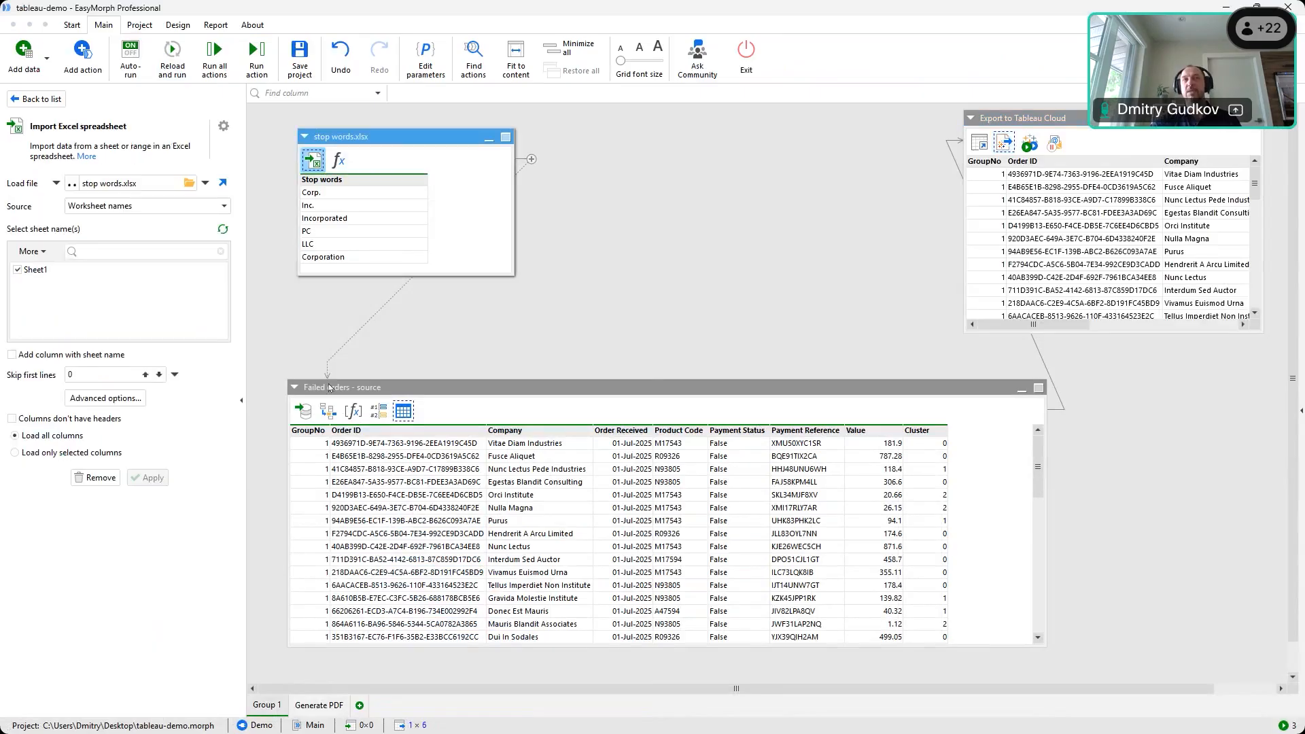
pyautogui.click(303, 411)
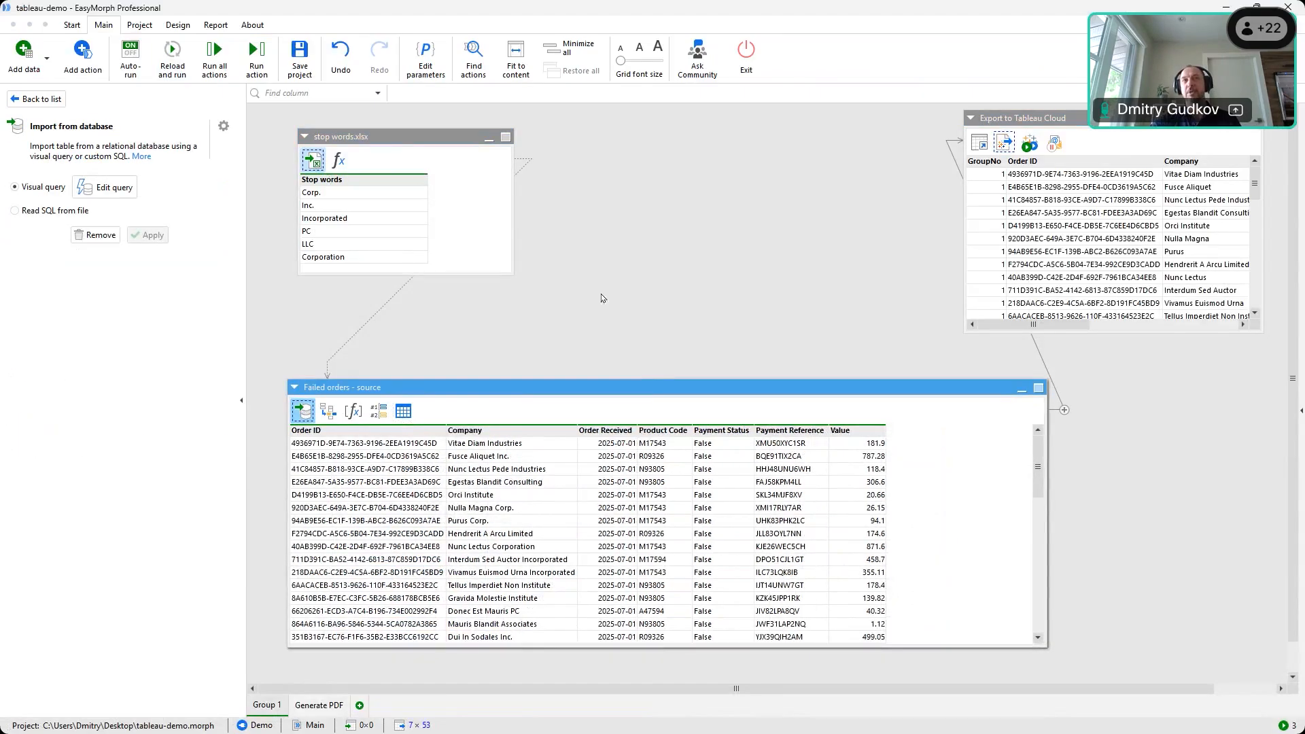
pyautogui.click(734, 246)
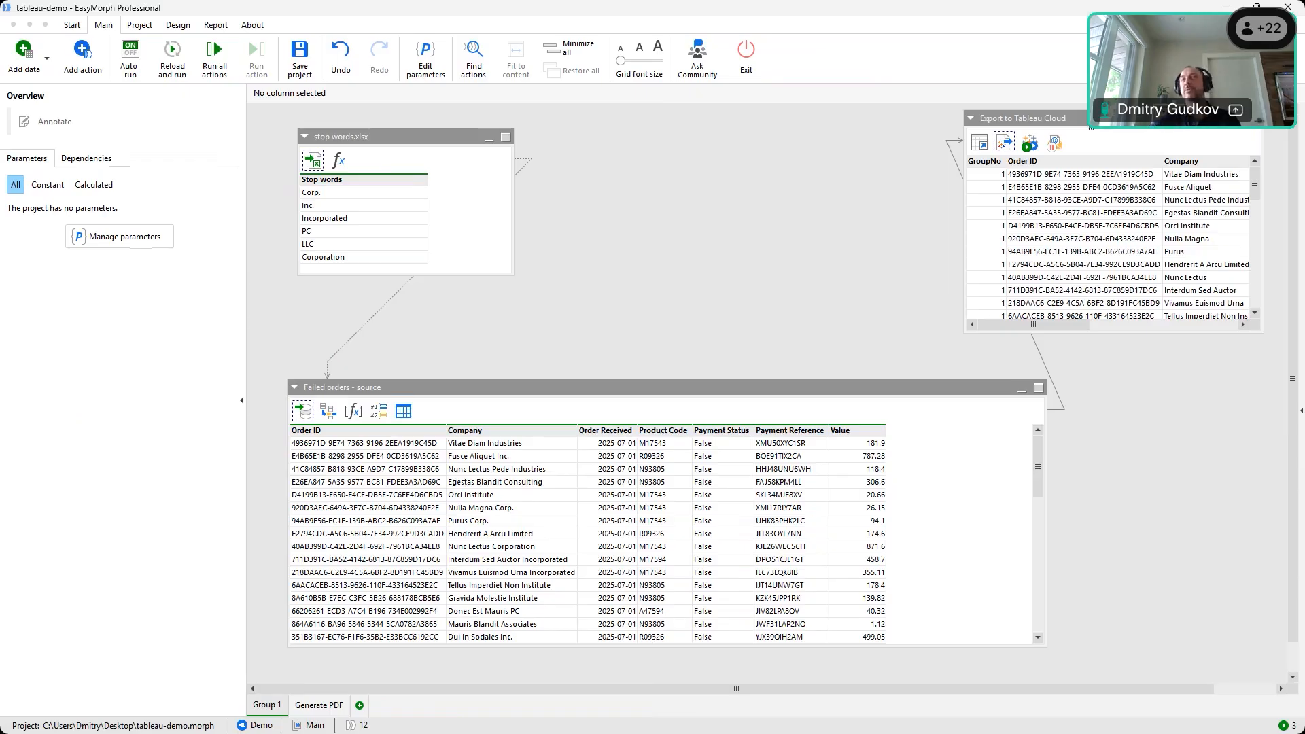
pyautogui.click(1030, 143)
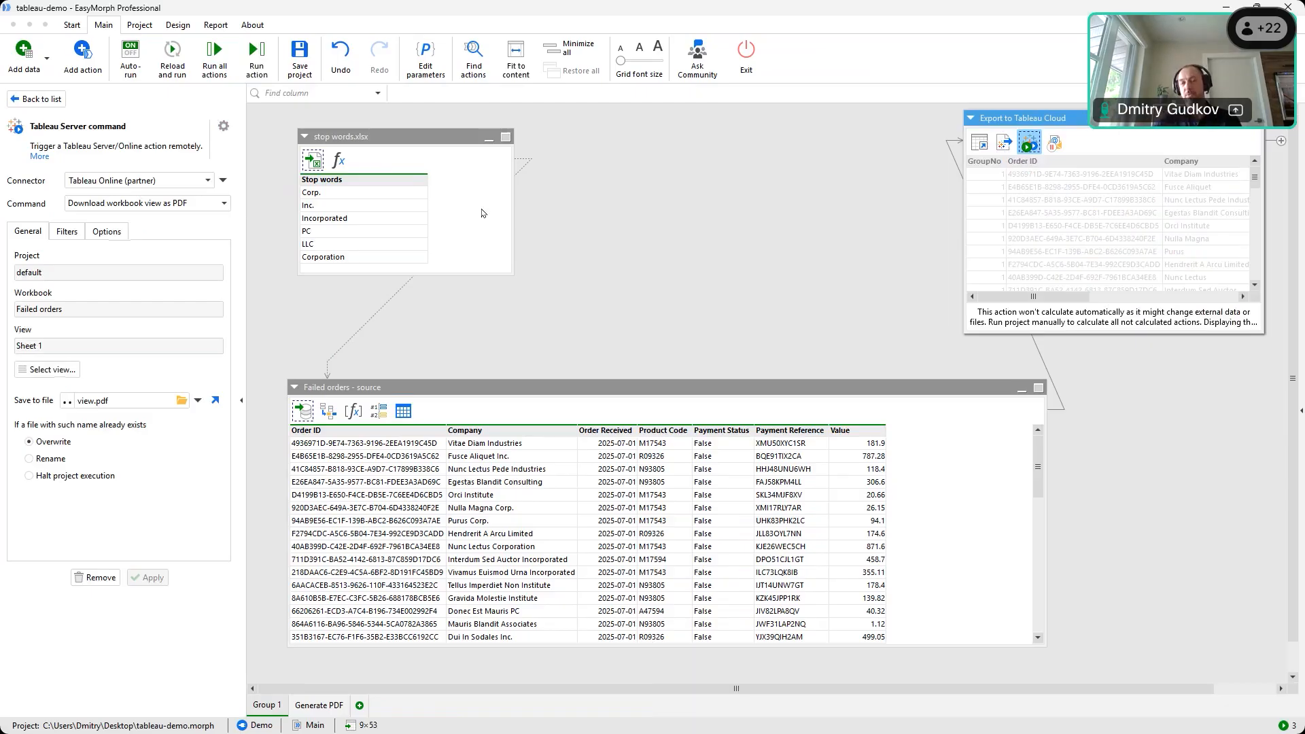
pyautogui.click(503, 392)
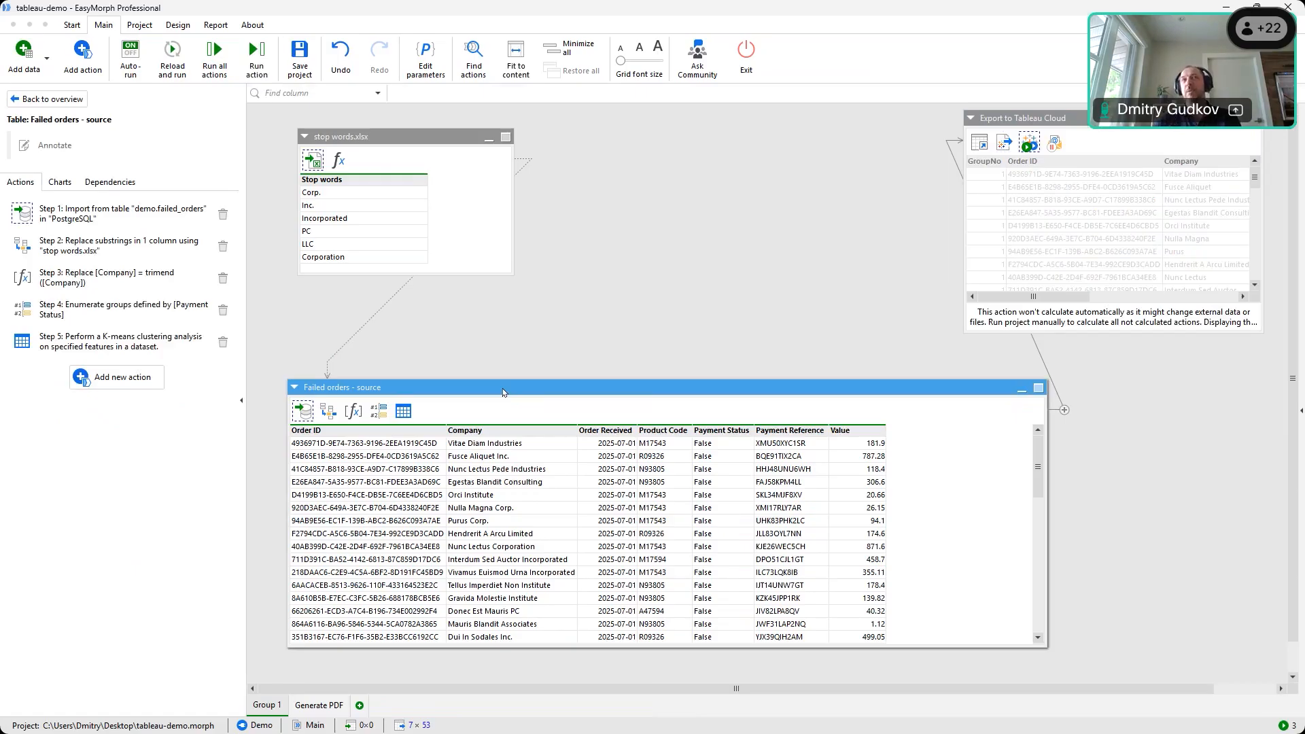
# Start a new action and browse the standard Workflow App/Cloud actions
pyautogui.click(75, 63)
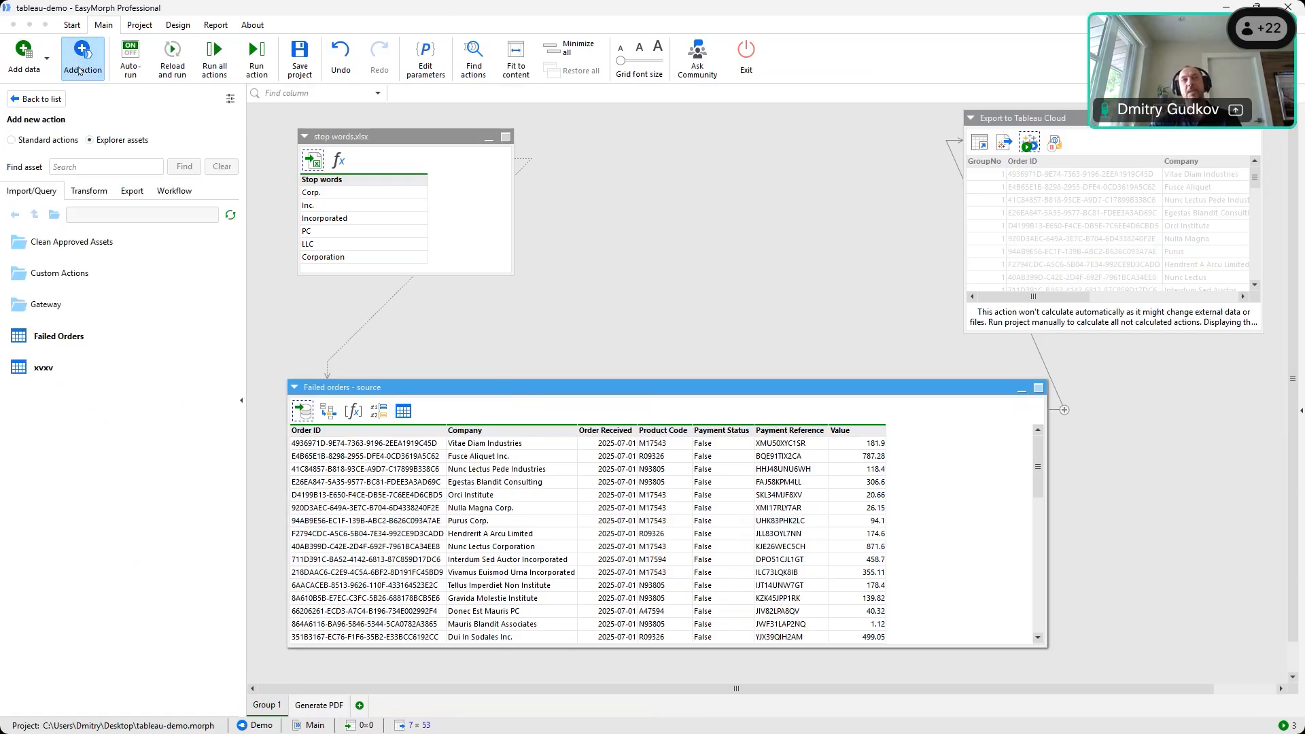
pyautogui.click(32, 144)
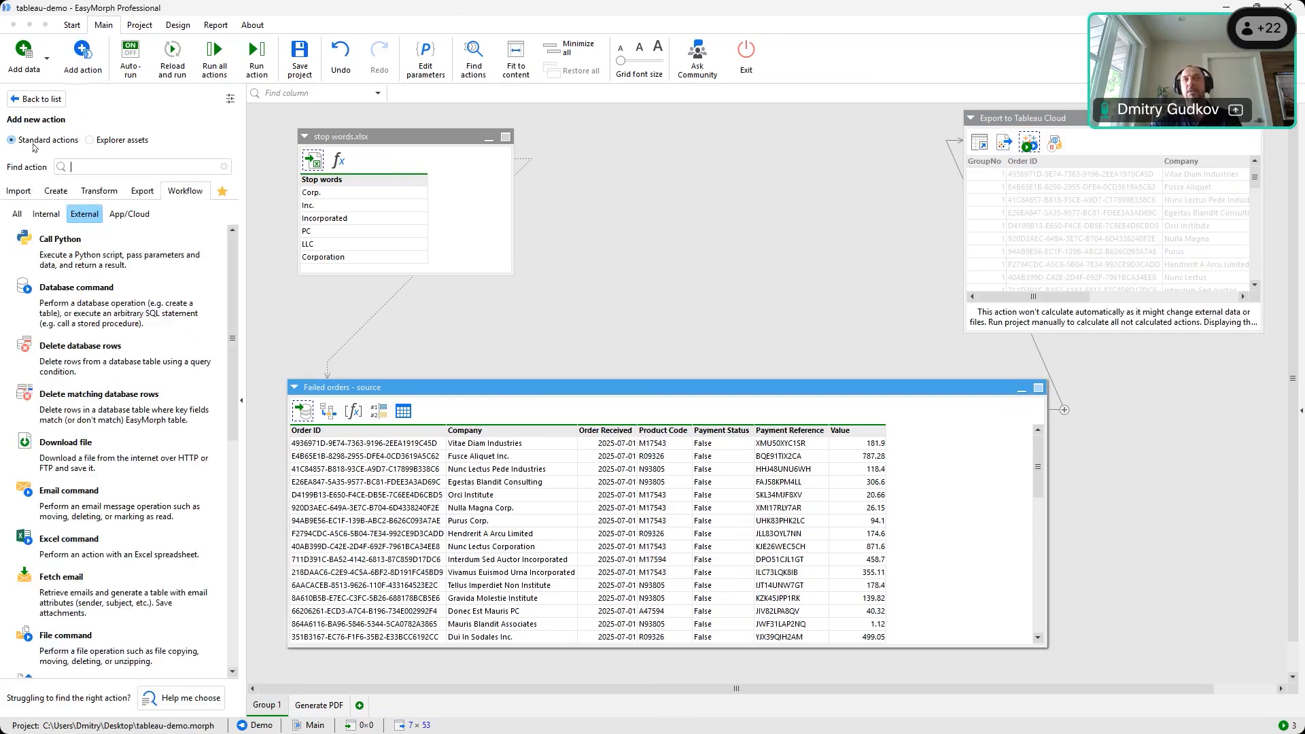
pyautogui.click(121, 220)
pyautogui.scroll(-1, 156, 381)
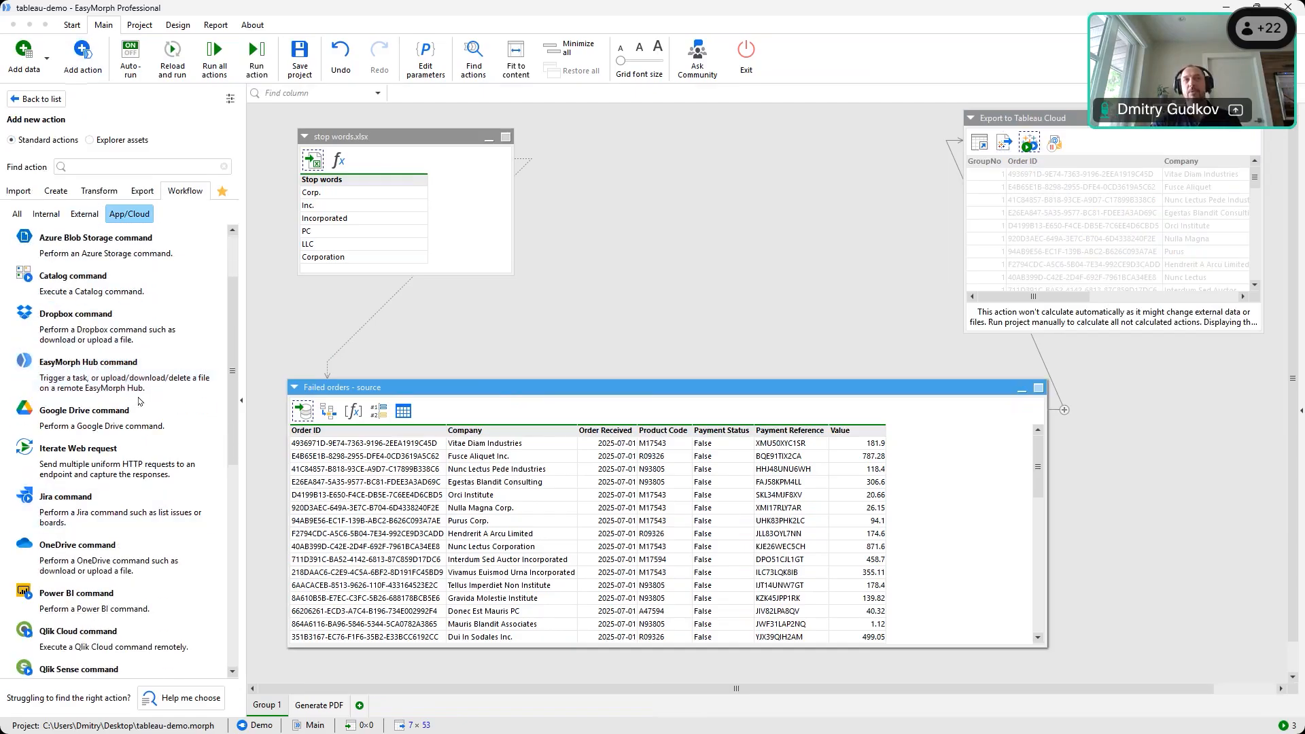
pyautogui.scroll(1, 140, 402)
pyautogui.scroll(1, 140, 402)
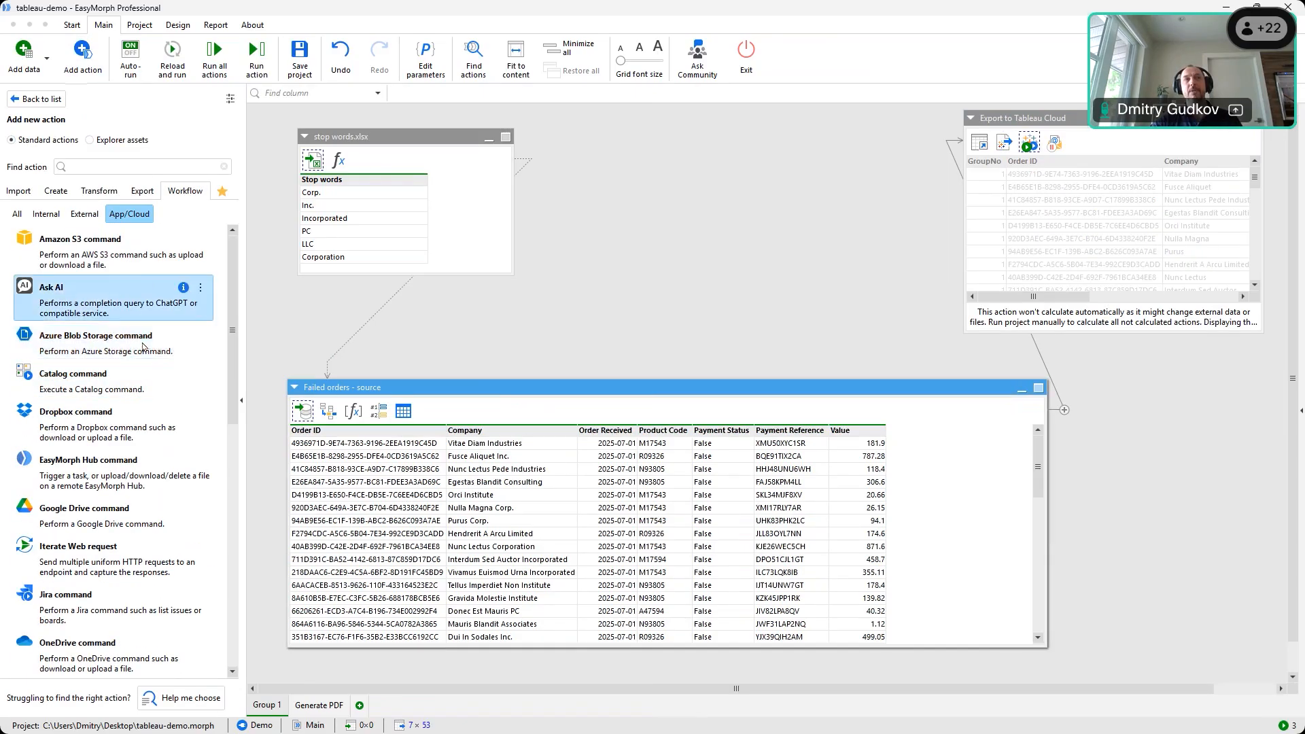
pyautogui.scroll(-2, 122, 465)
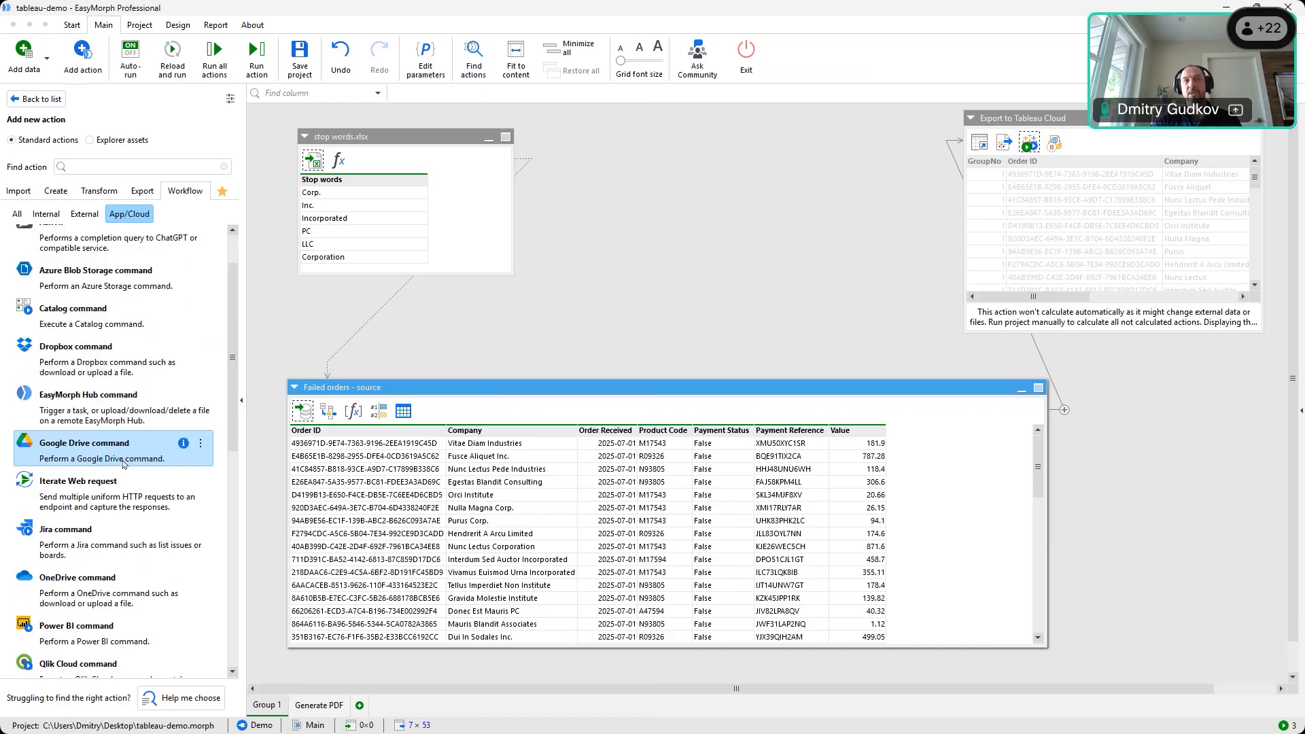
pyautogui.scroll(-2, 123, 465)
pyautogui.scroll(-1, 133, 525)
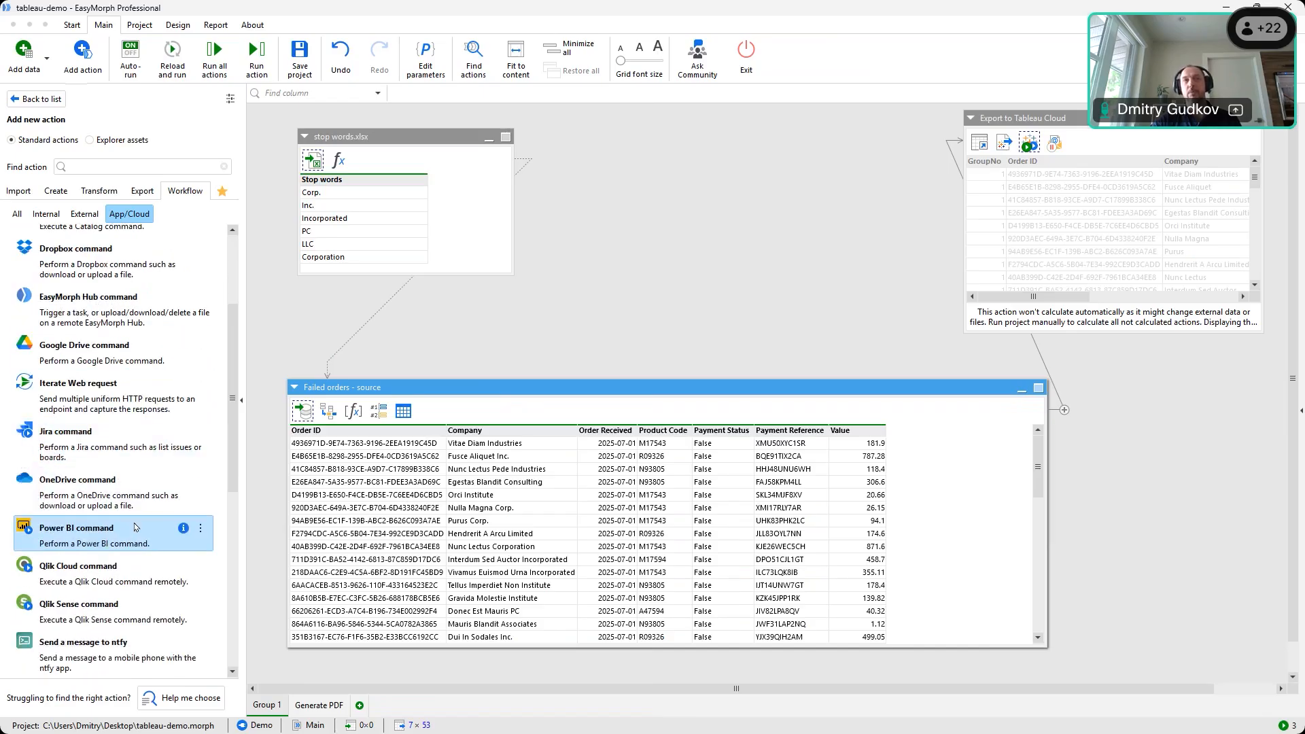
pyautogui.scroll(5, 133, 523)
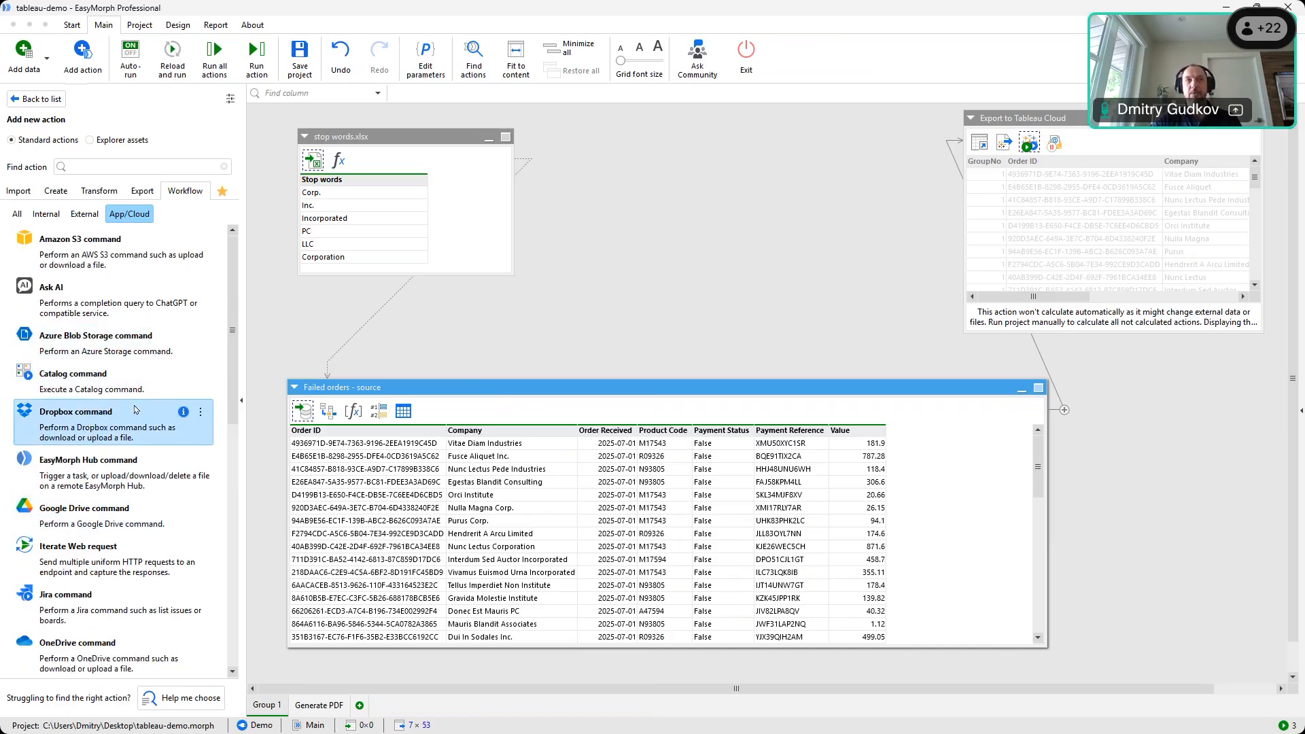
pyautogui.scroll(-4, 140, 340)
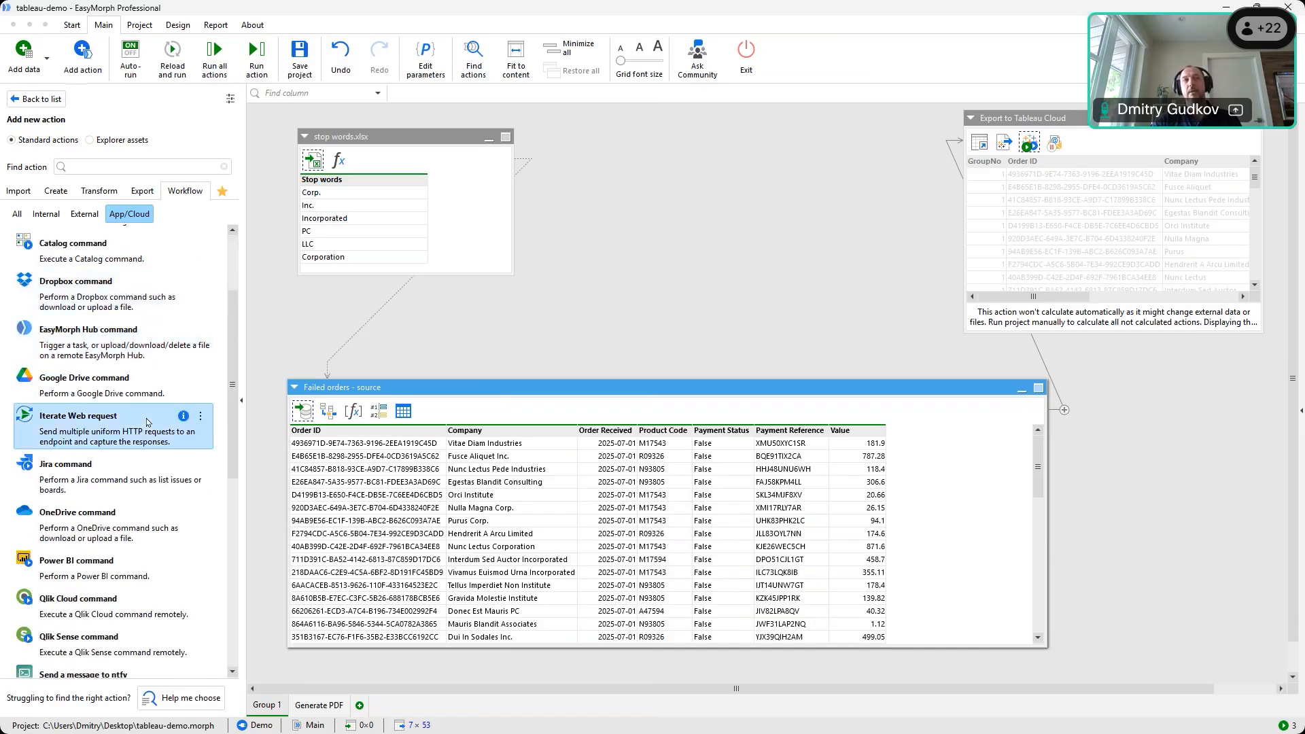
pyautogui.scroll(1, 130, 360)
# Browse the External workflow actions list
pyautogui.click(94, 216)
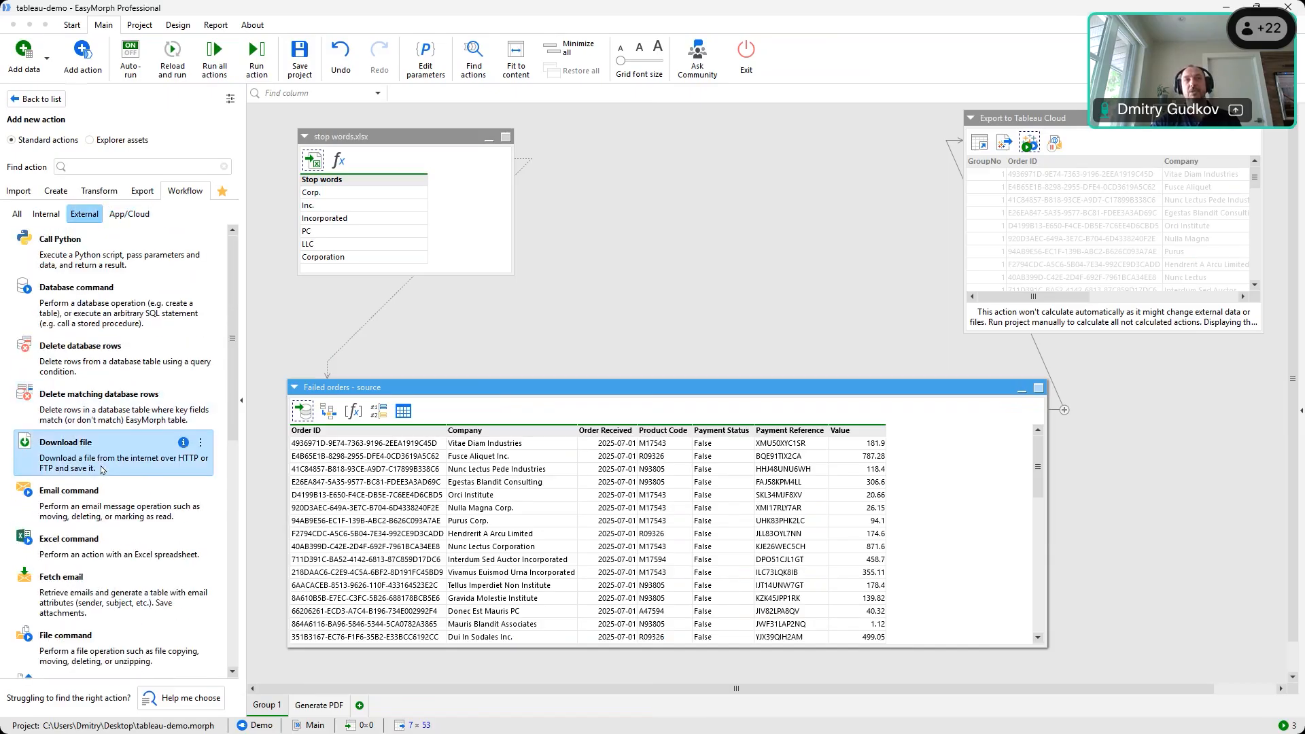
pyautogui.scroll(-4, 81, 394)
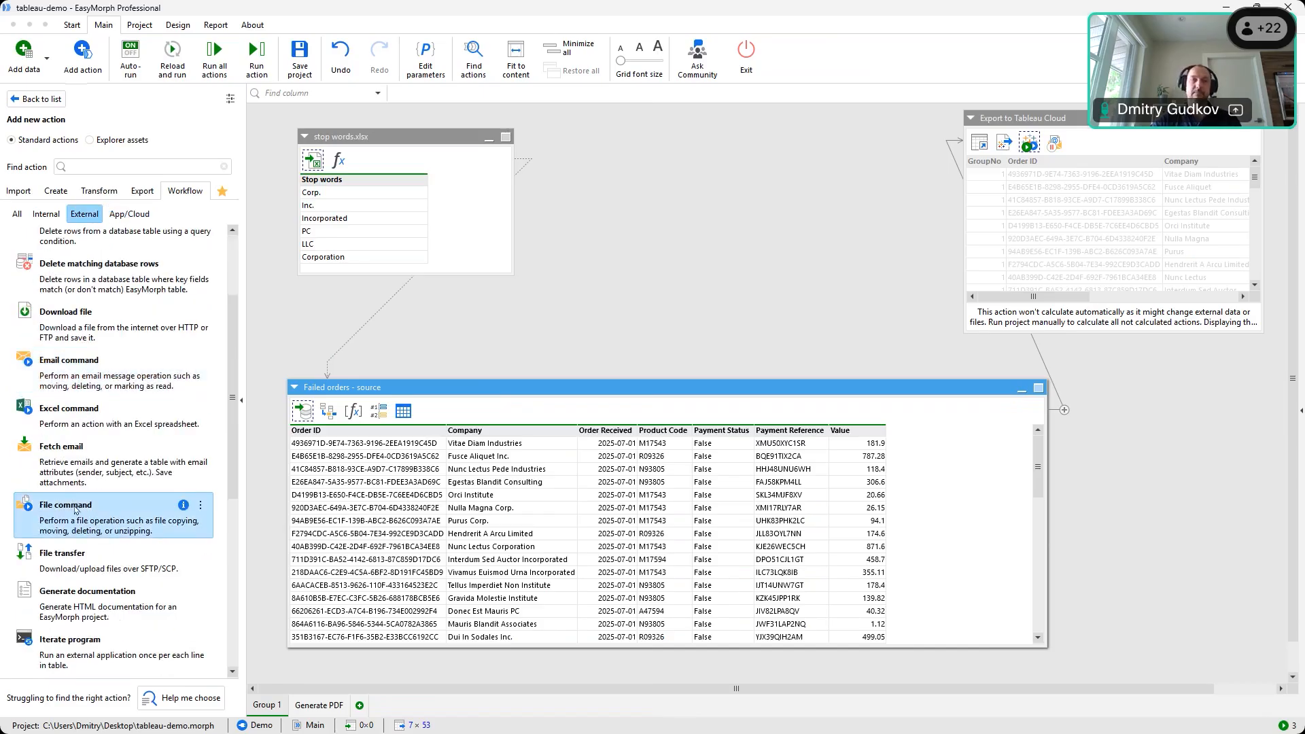
pyautogui.scroll(-1, 95, 500)
pyautogui.scroll(-5, 110, 489)
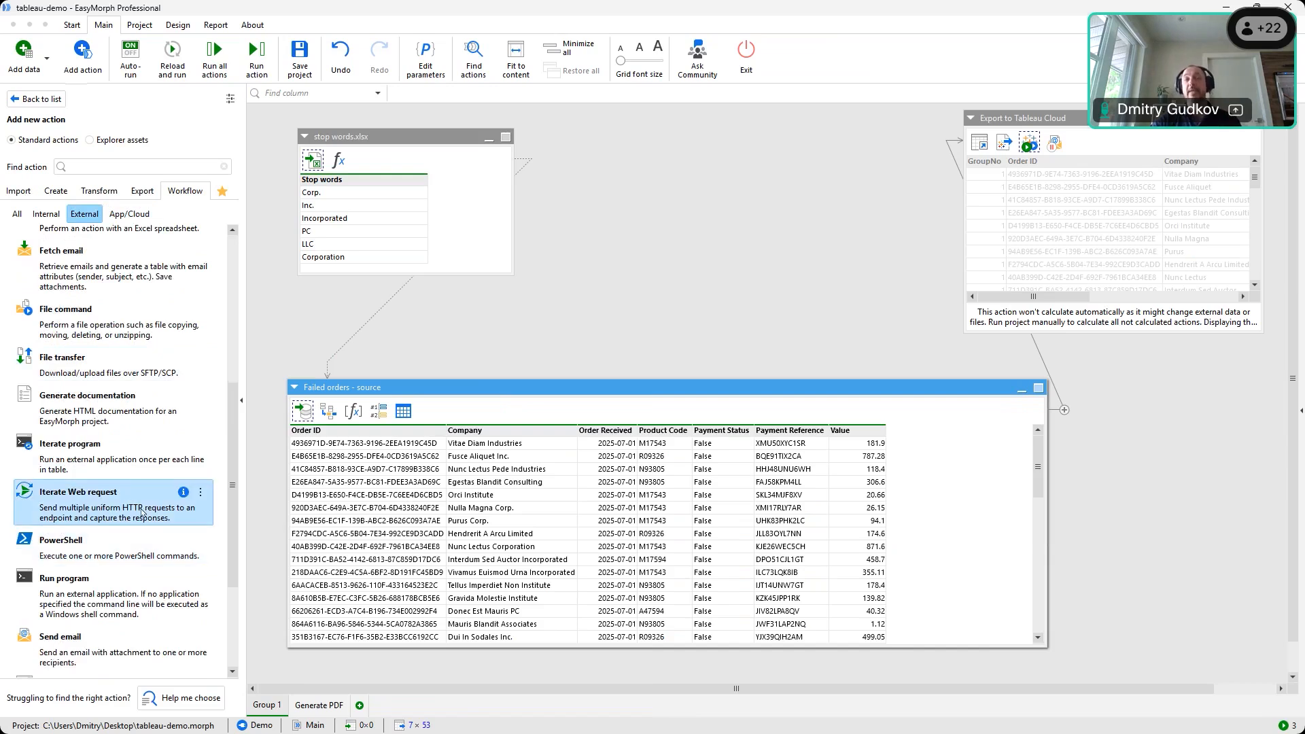
pyautogui.scroll(-2, 114, 566)
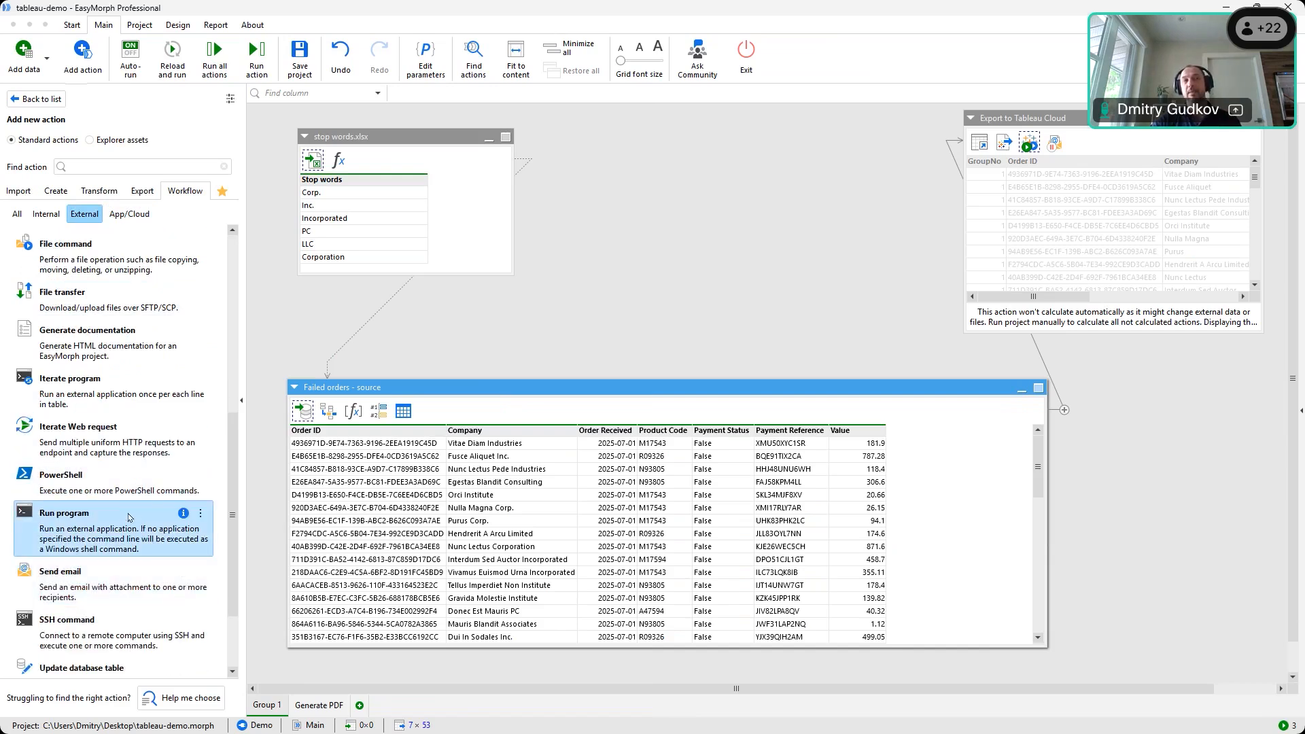
pyautogui.scroll(1, 129, 515)
pyautogui.scroll(-4, 129, 515)
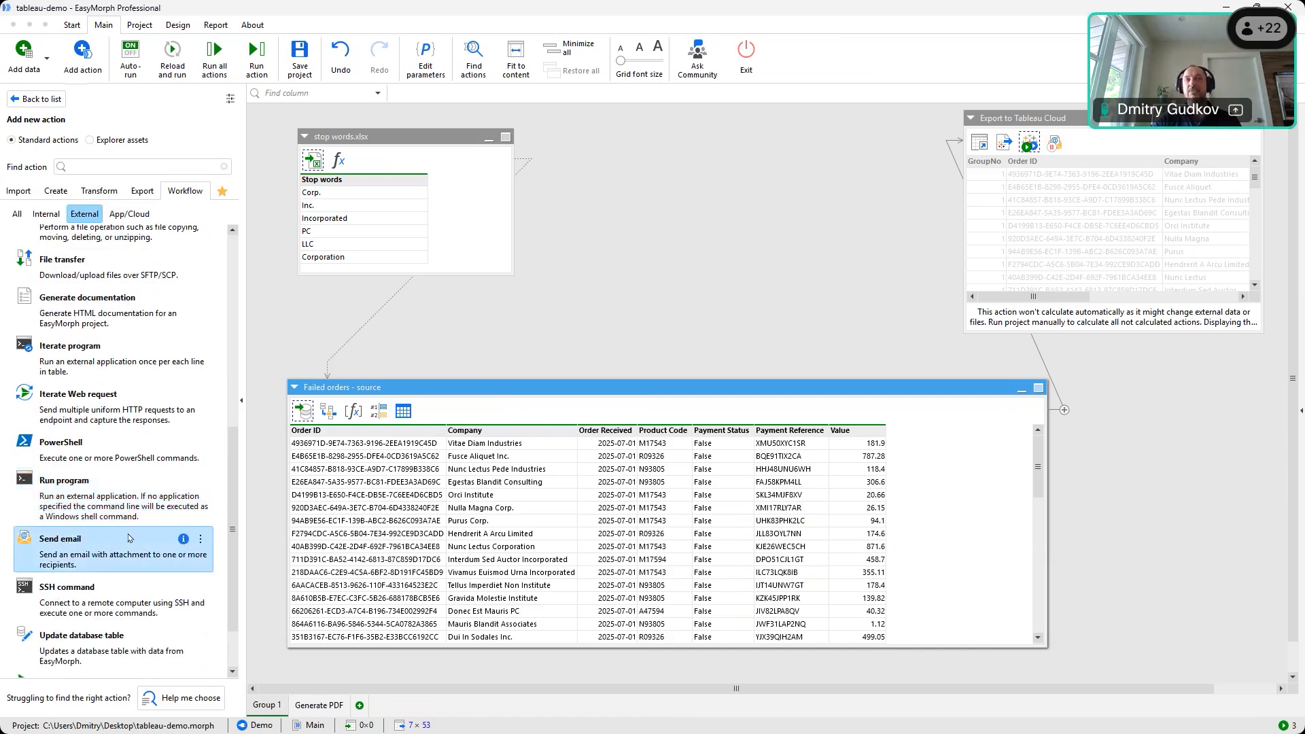
pyautogui.scroll(7, 132, 527)
pyautogui.scroll(8, 132, 535)
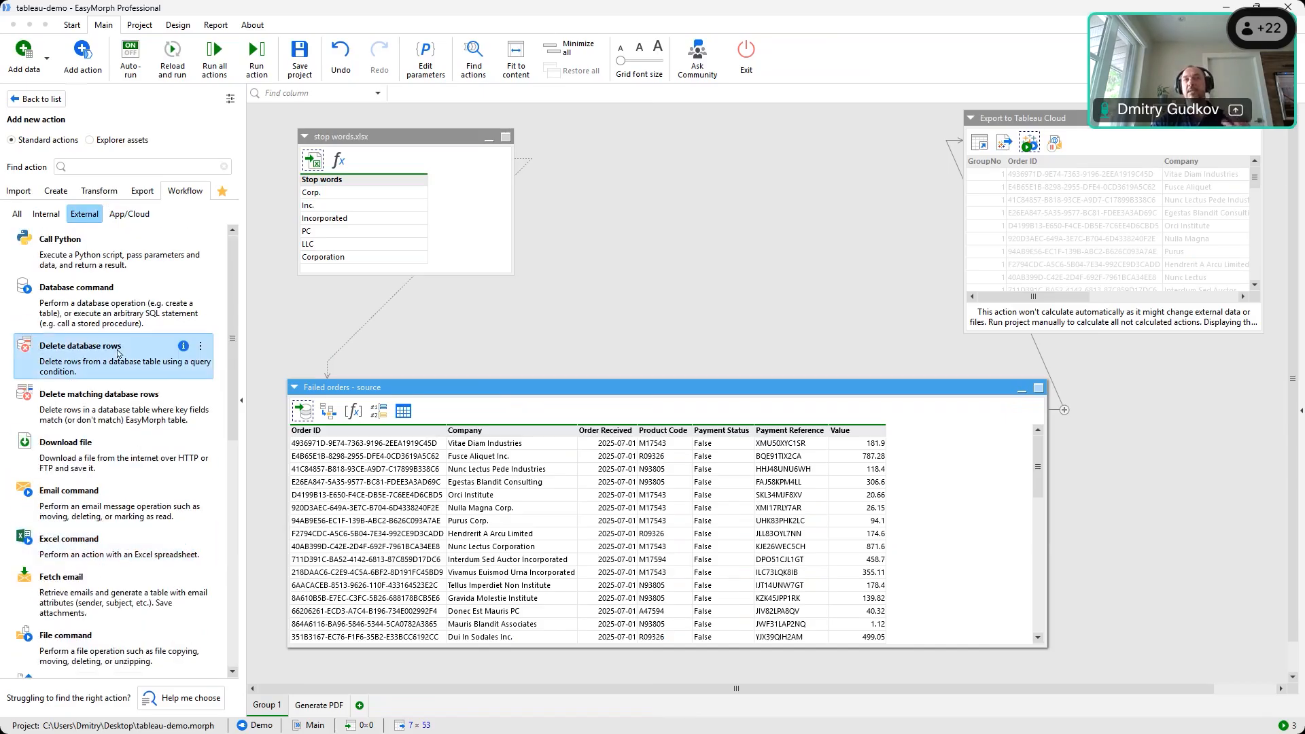
# Browse the Internal workflow actions list
pyautogui.click(48, 217)
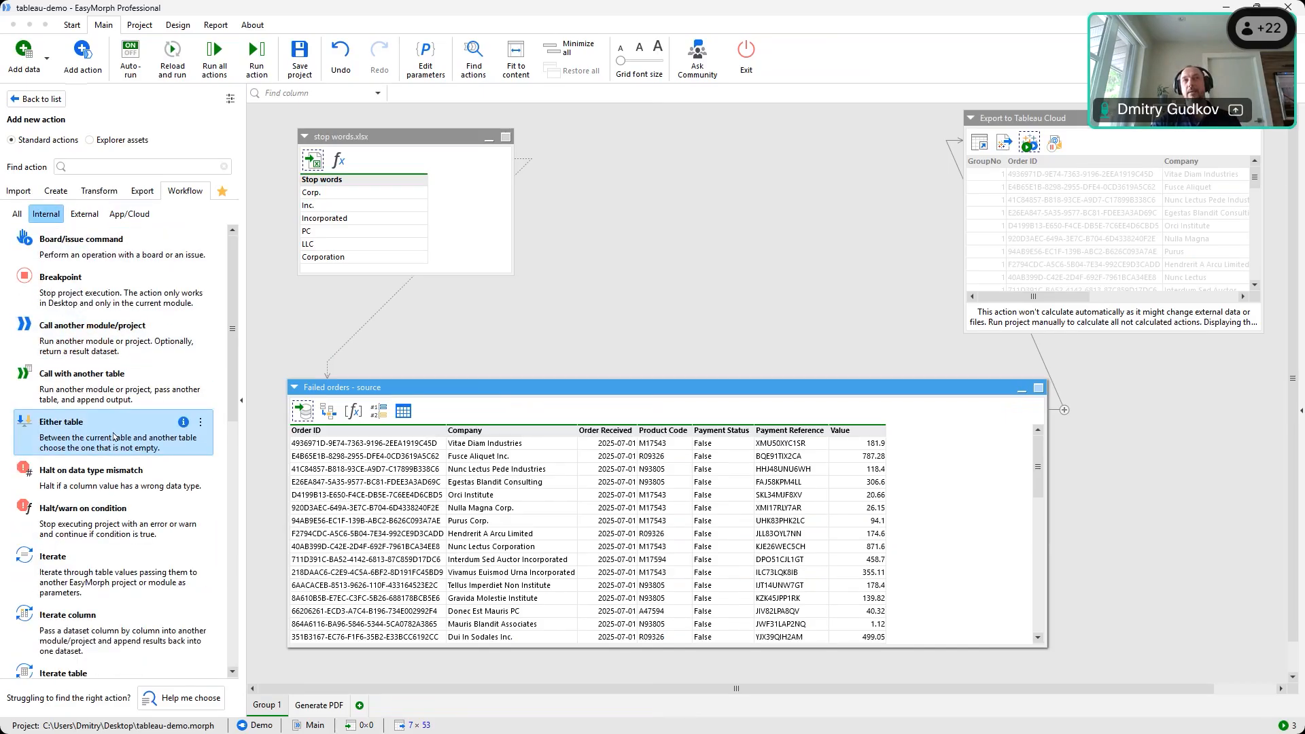
pyautogui.scroll(-2, 115, 408)
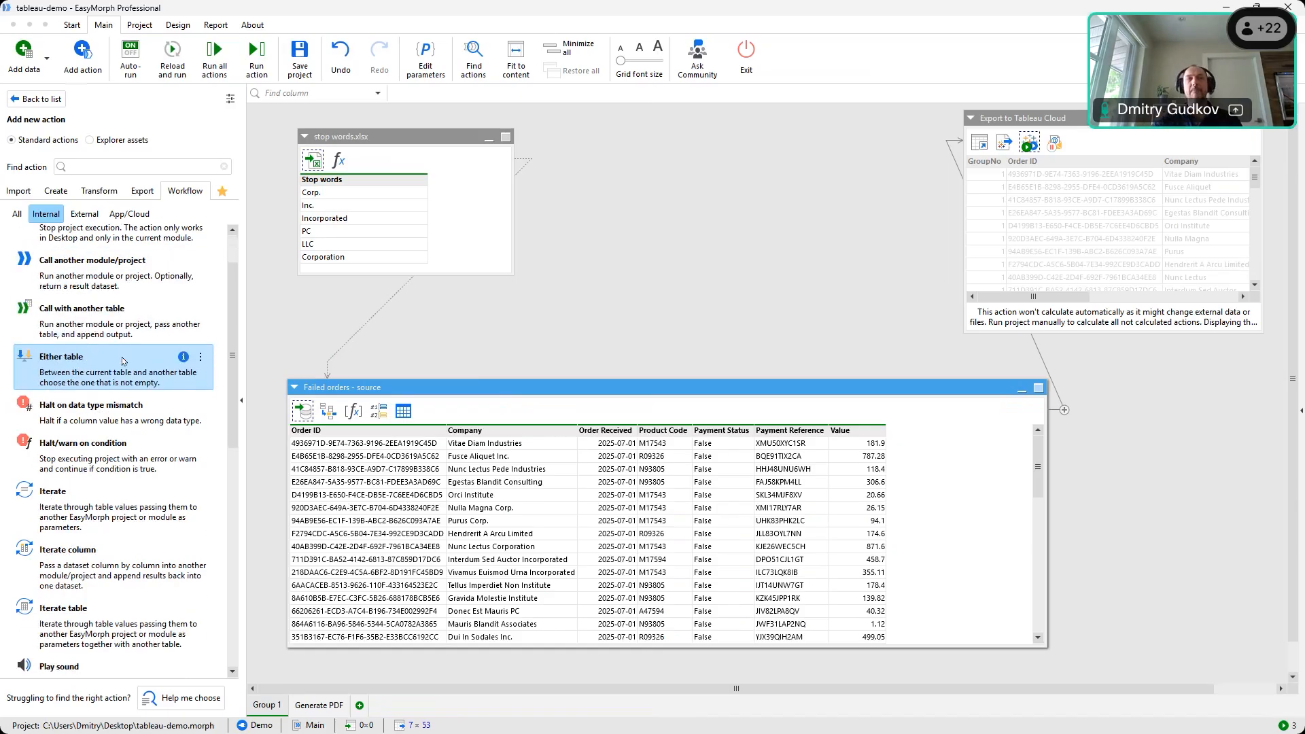
pyautogui.scroll(-2, 103, 440)
pyautogui.scroll(-6, 157, 437)
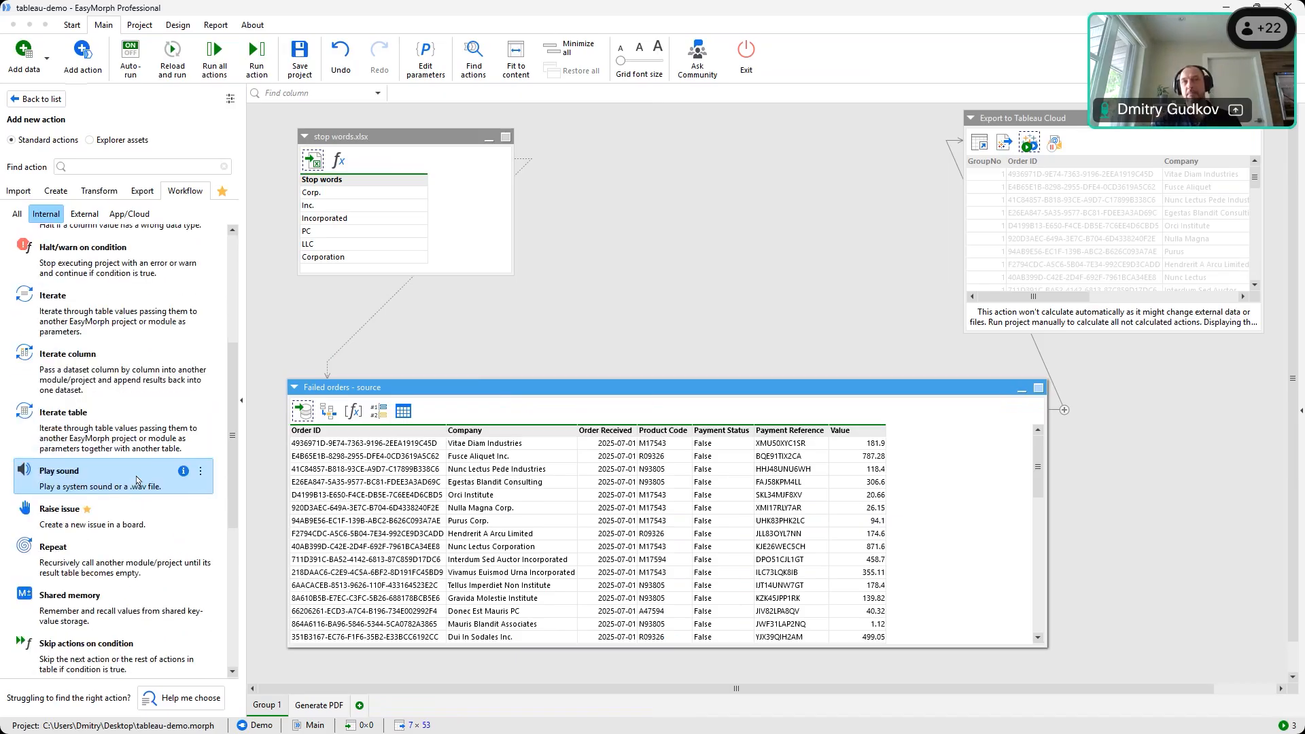
pyautogui.scroll(-9, 132, 490)
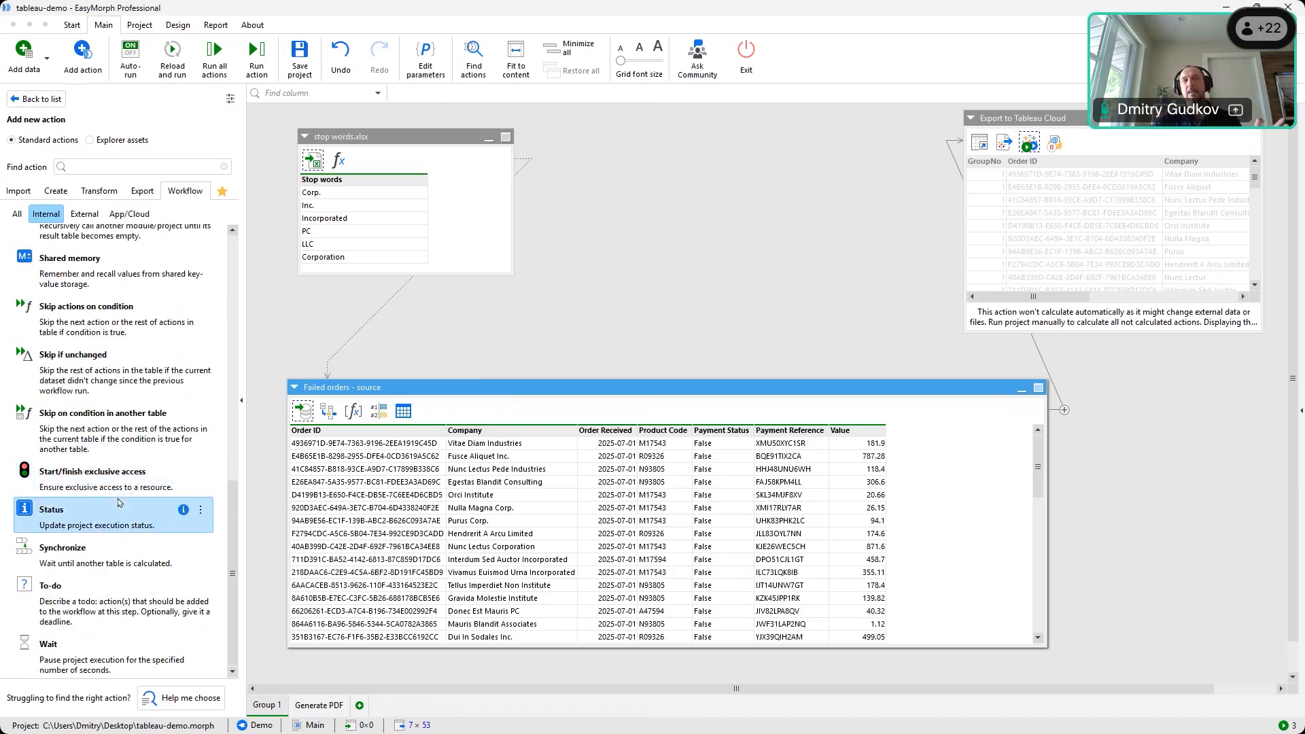
pyautogui.scroll(7, 119, 503)
pyautogui.scroll(10, 119, 503)
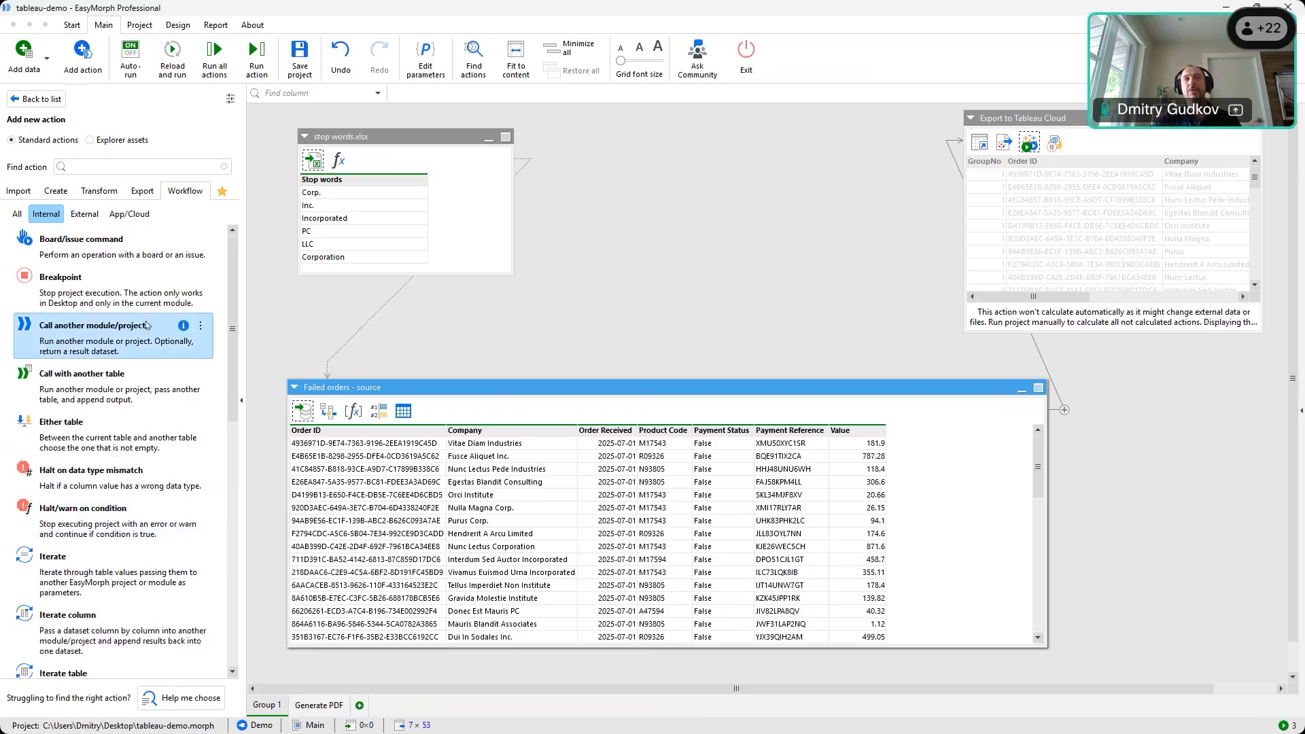
# Return to the App/Cloud actions with Amazon S3, Ask AI and Dropbox, then show the Tableau Server command settings
pyautogui.click(129, 213)
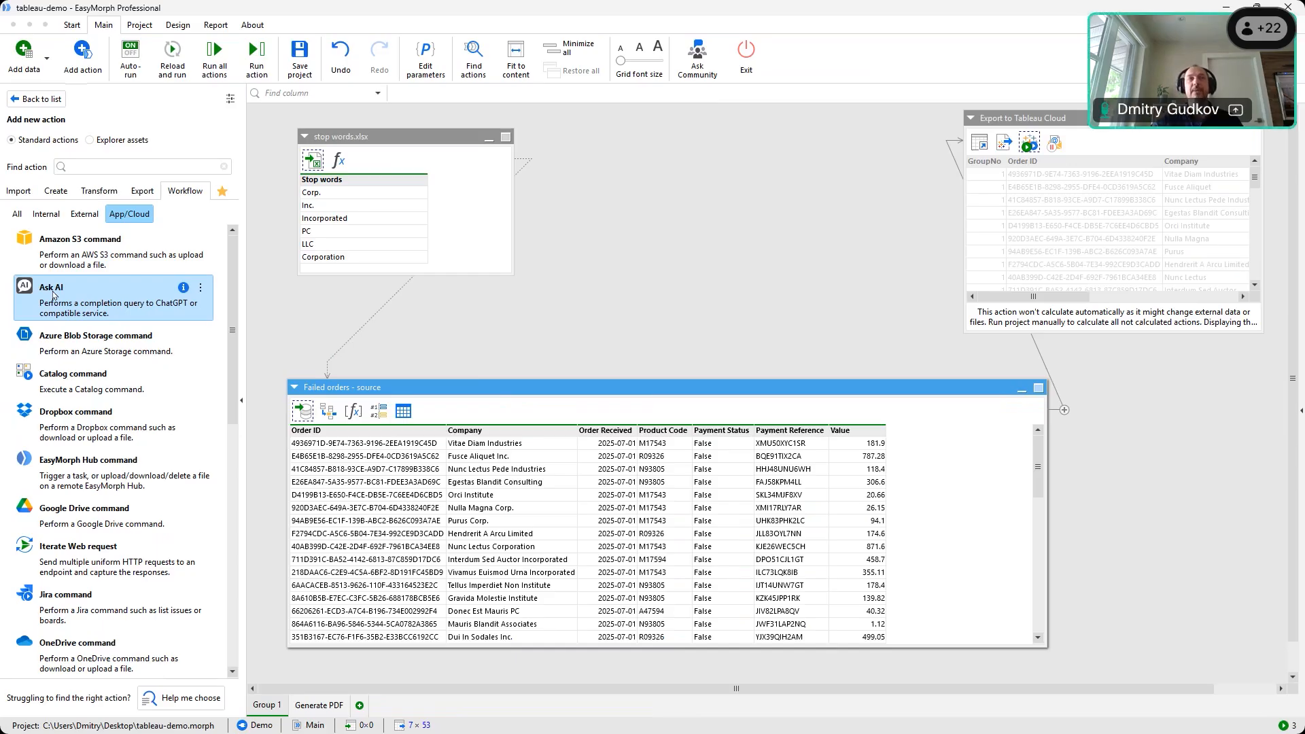
pyautogui.scroll(-2, 230, 273)
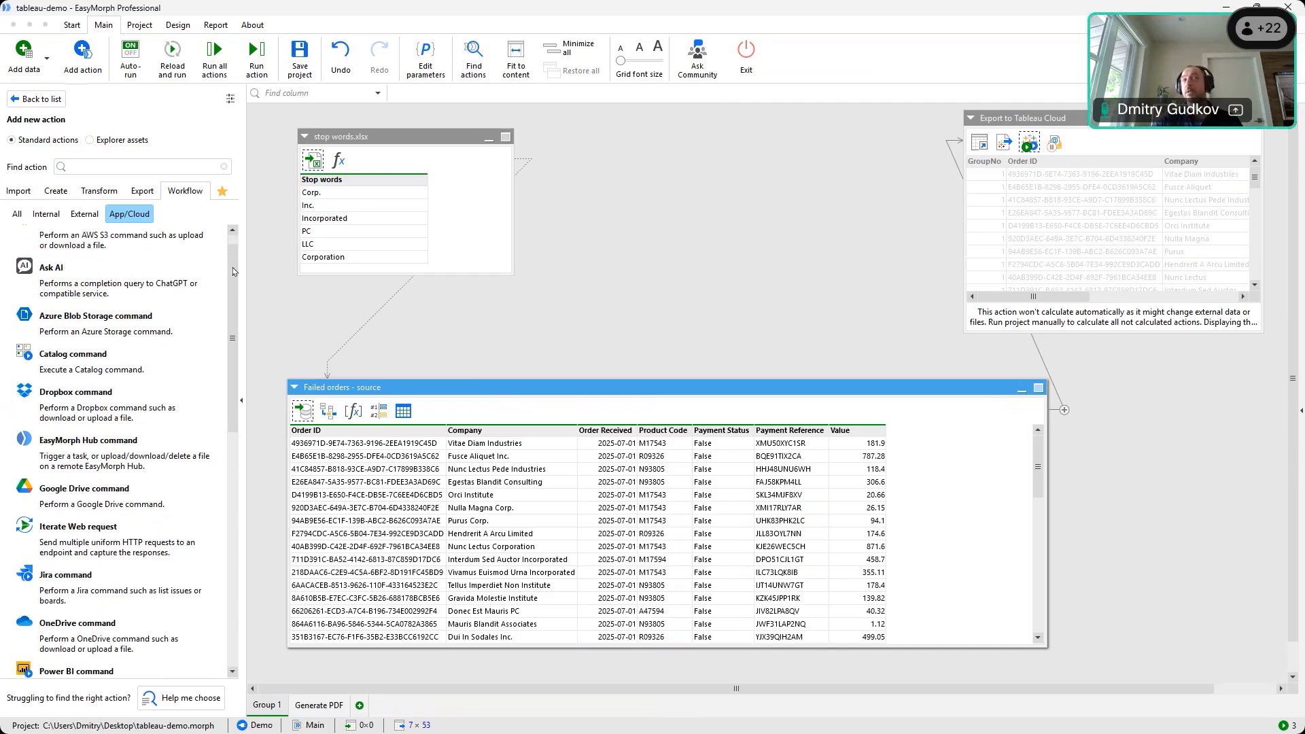
pyautogui.scroll(2, 234, 268)
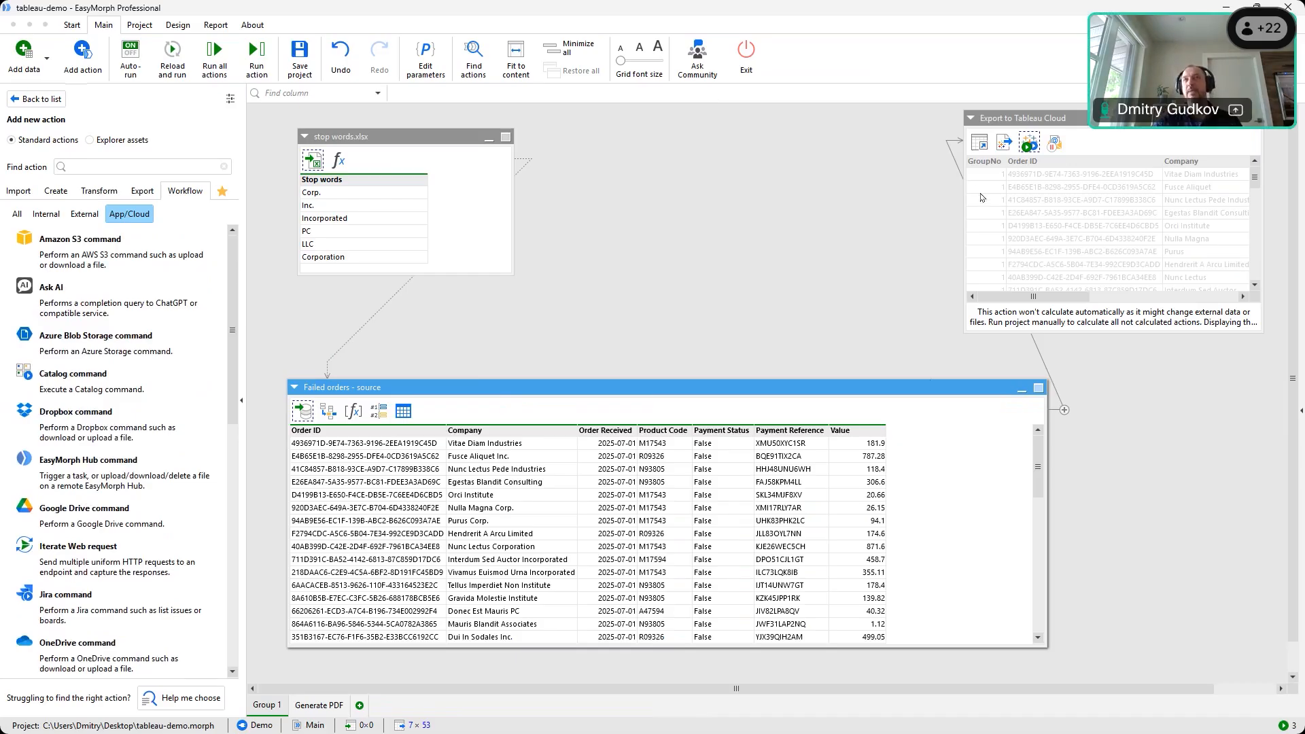
pyautogui.click(1030, 142)
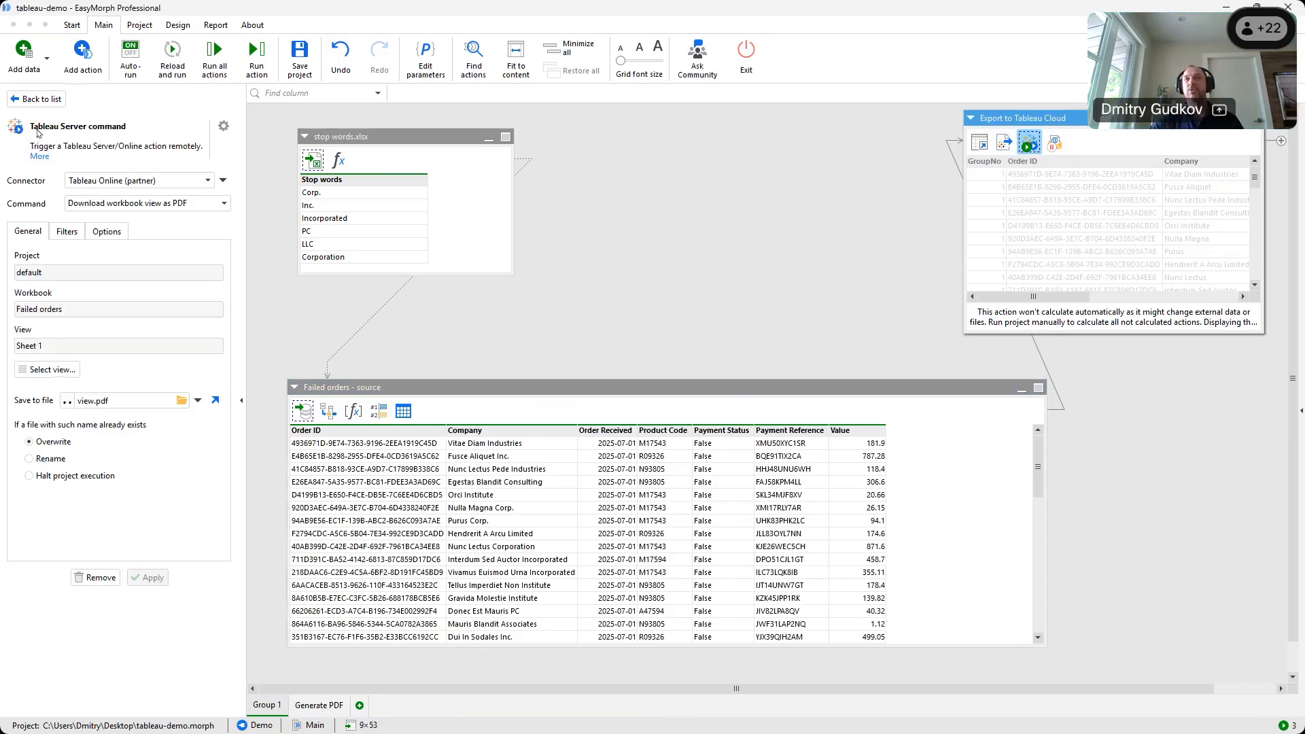
# Compare the Tableau data source export with the PDF command and list the three Tableau command types
pyautogui.click(1004, 144)
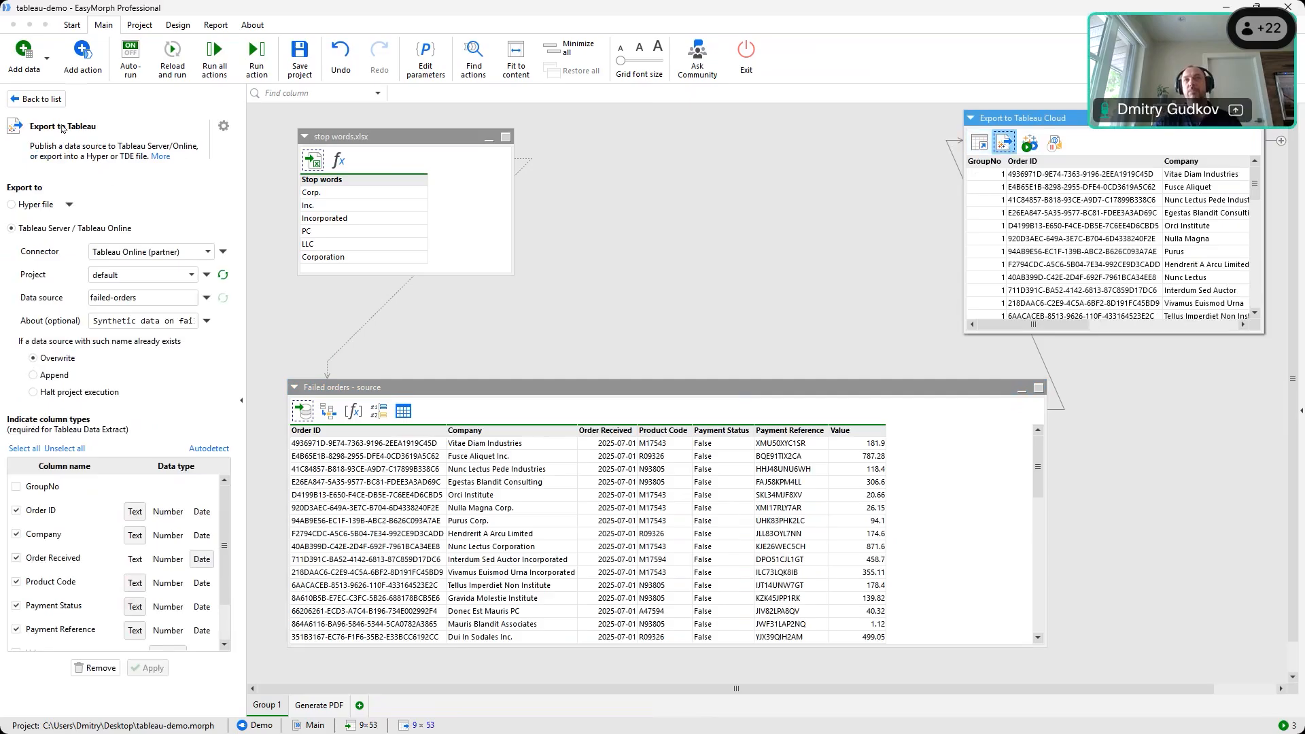
pyautogui.click(1029, 145)
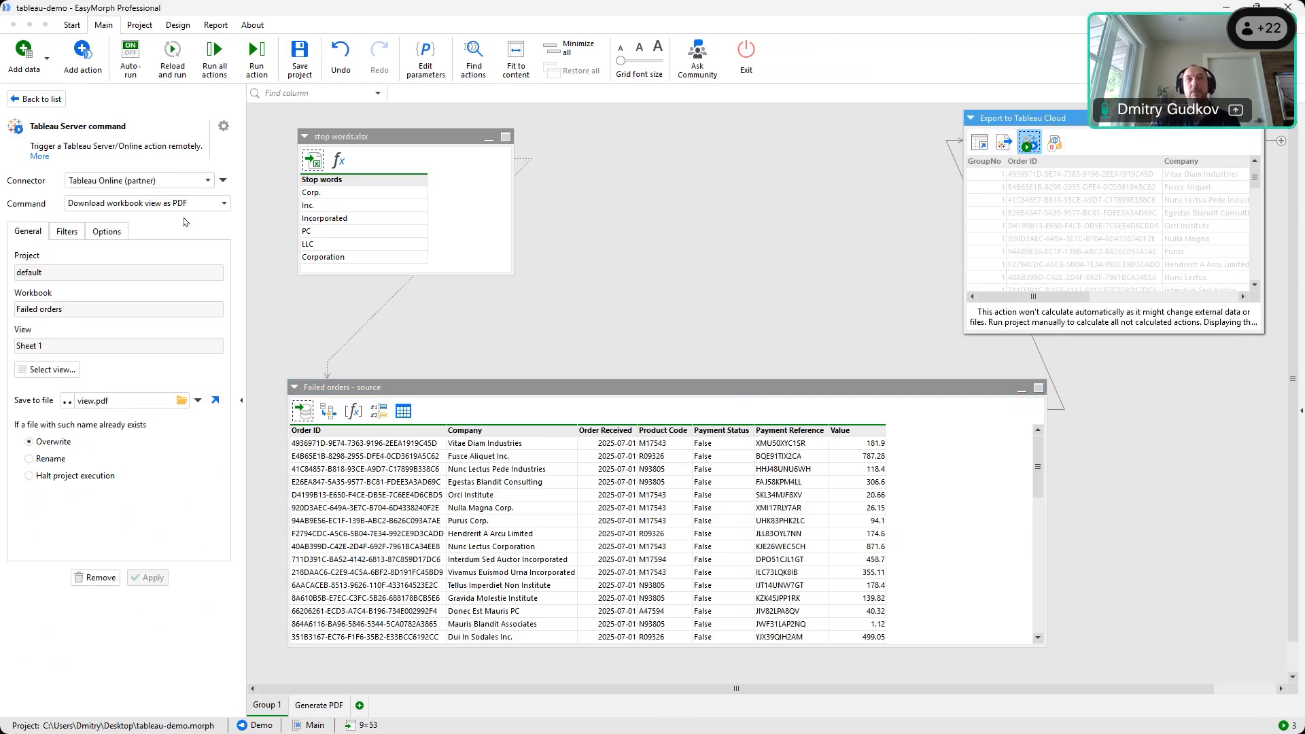
pyautogui.click(198, 205)
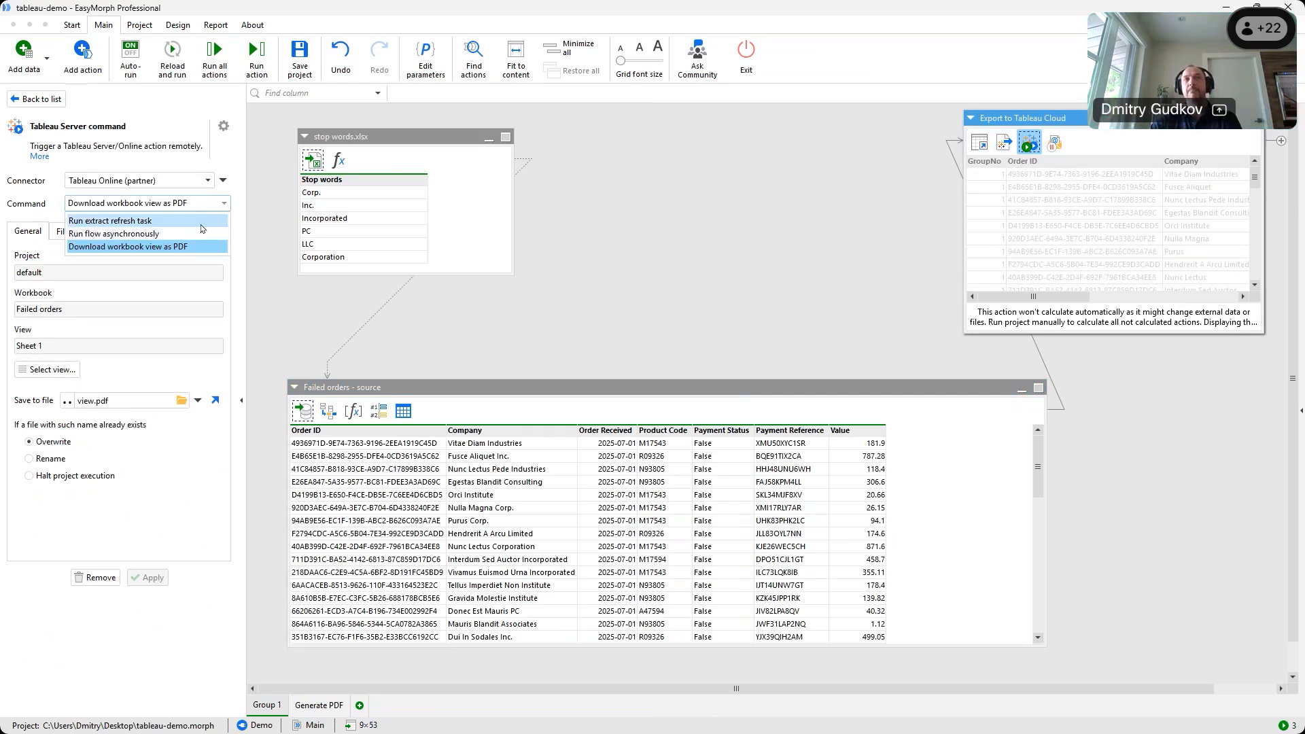
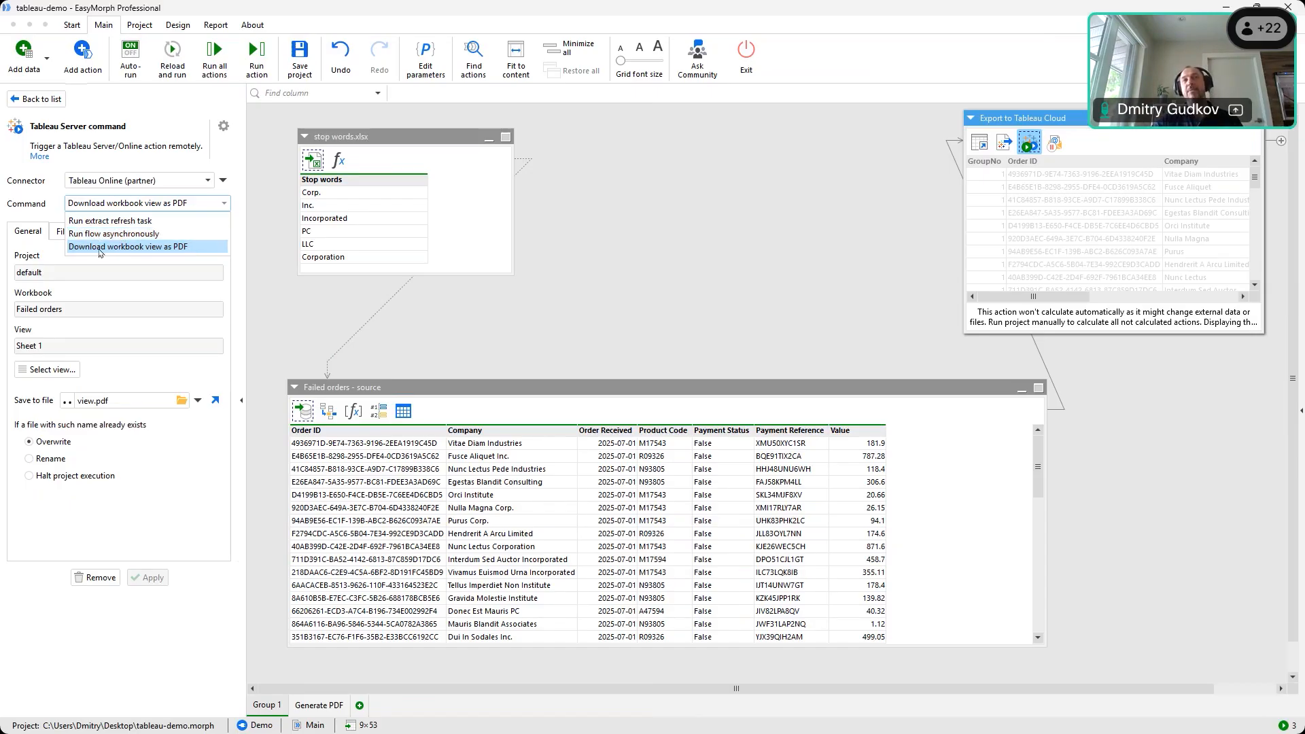
# Keep the PDF download option and confirm the Tableau step's view is Sheet 1 of Failed orders
pyautogui.click(99, 205)
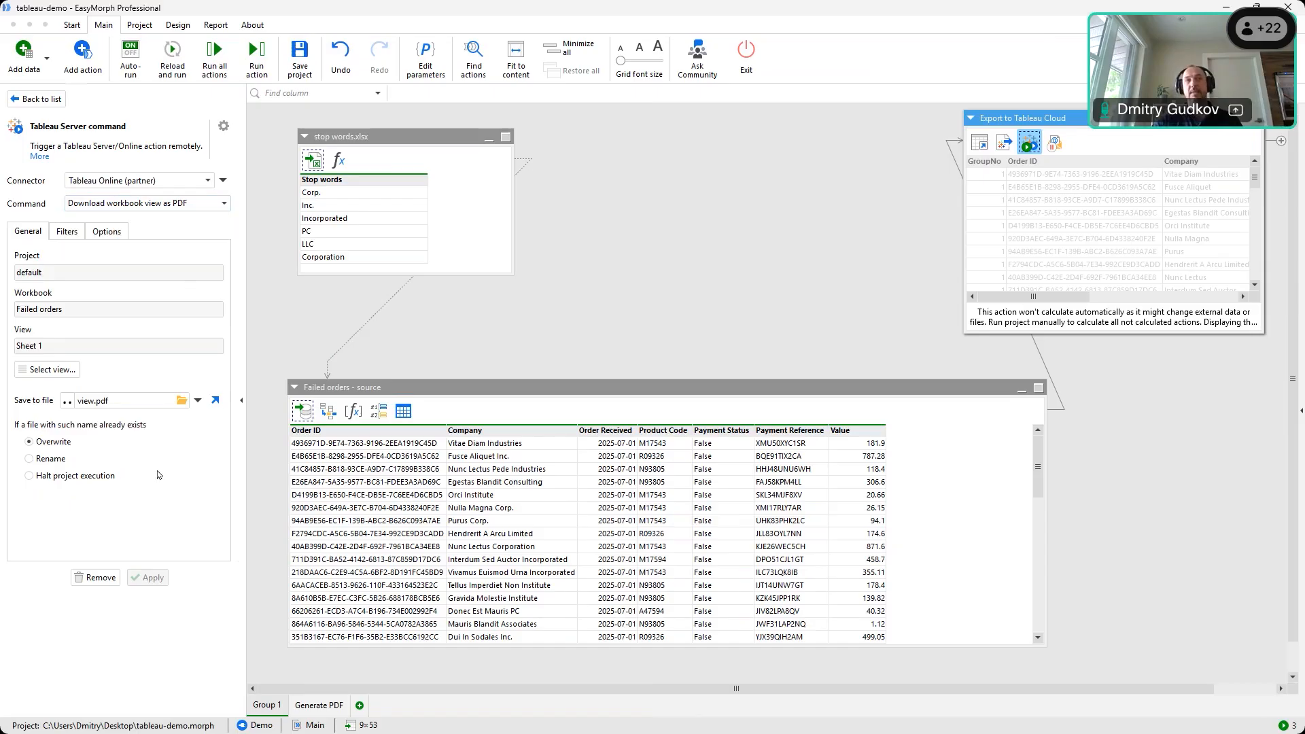
pyautogui.click(884, 197)
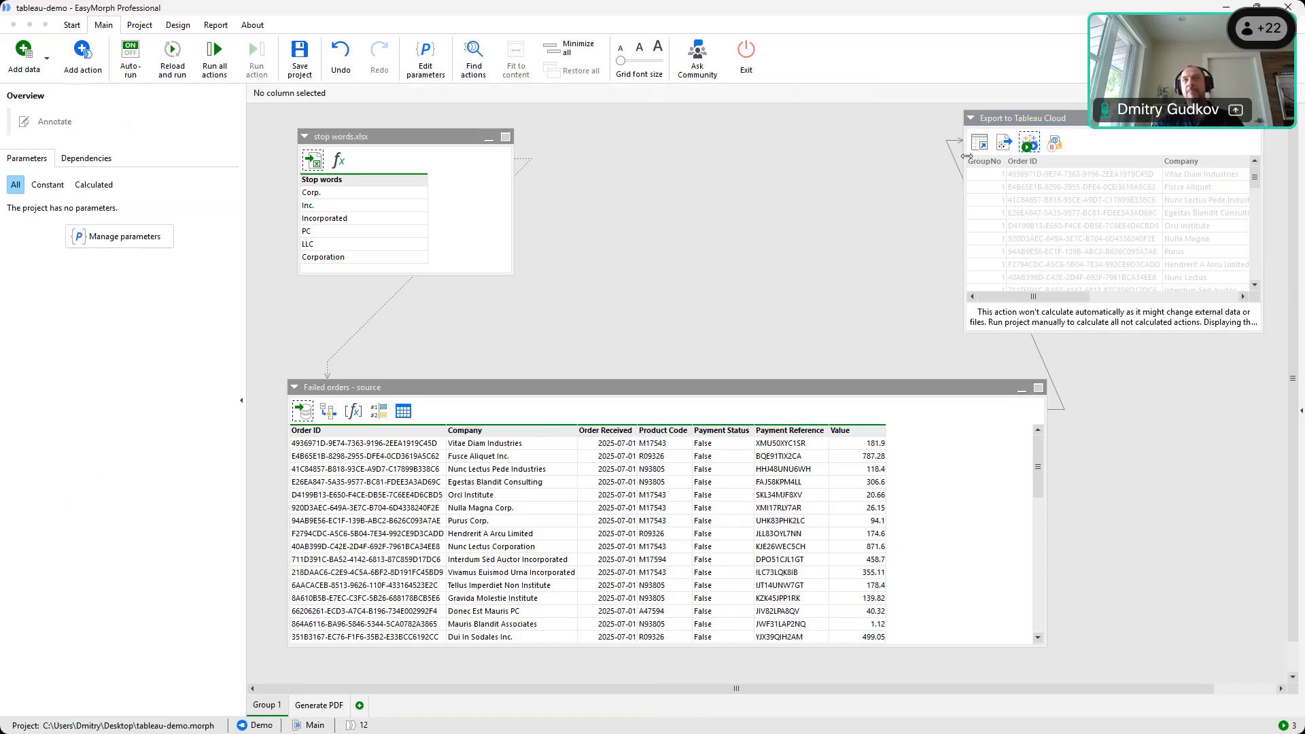
pyautogui.click(1031, 145)
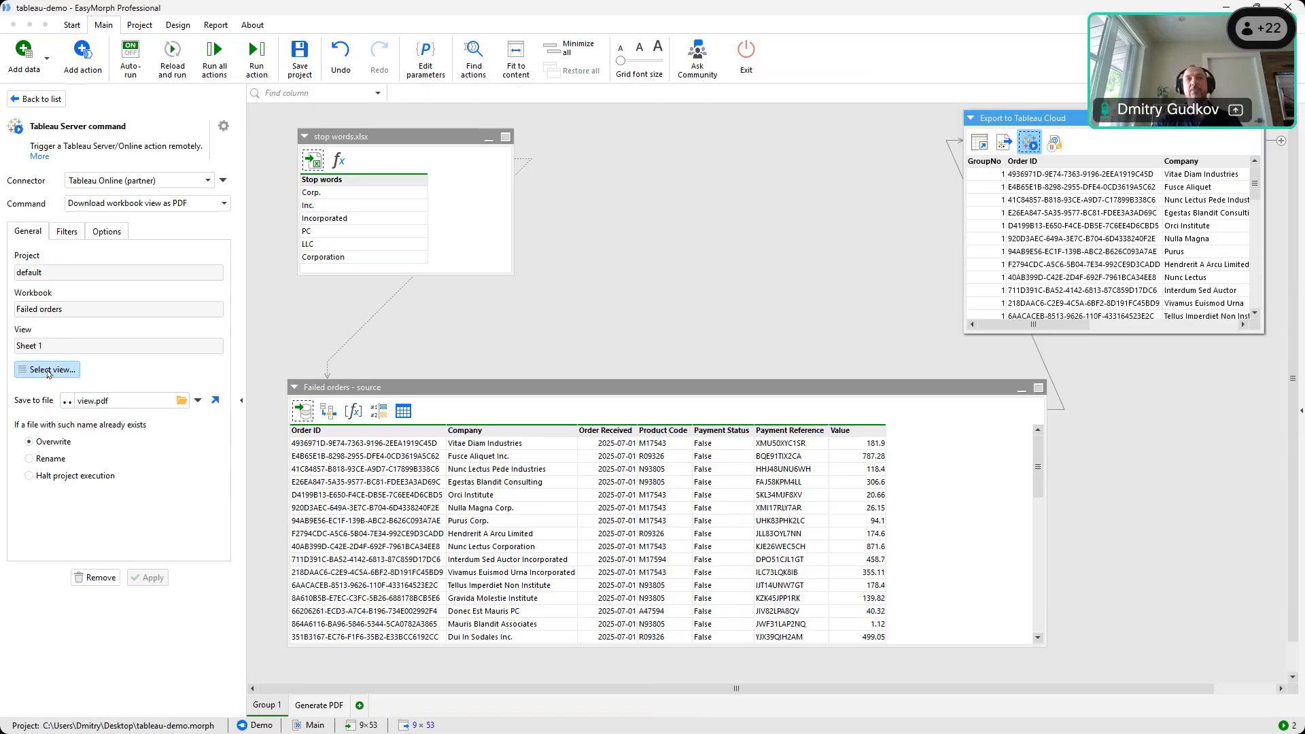
pyautogui.click(49, 371)
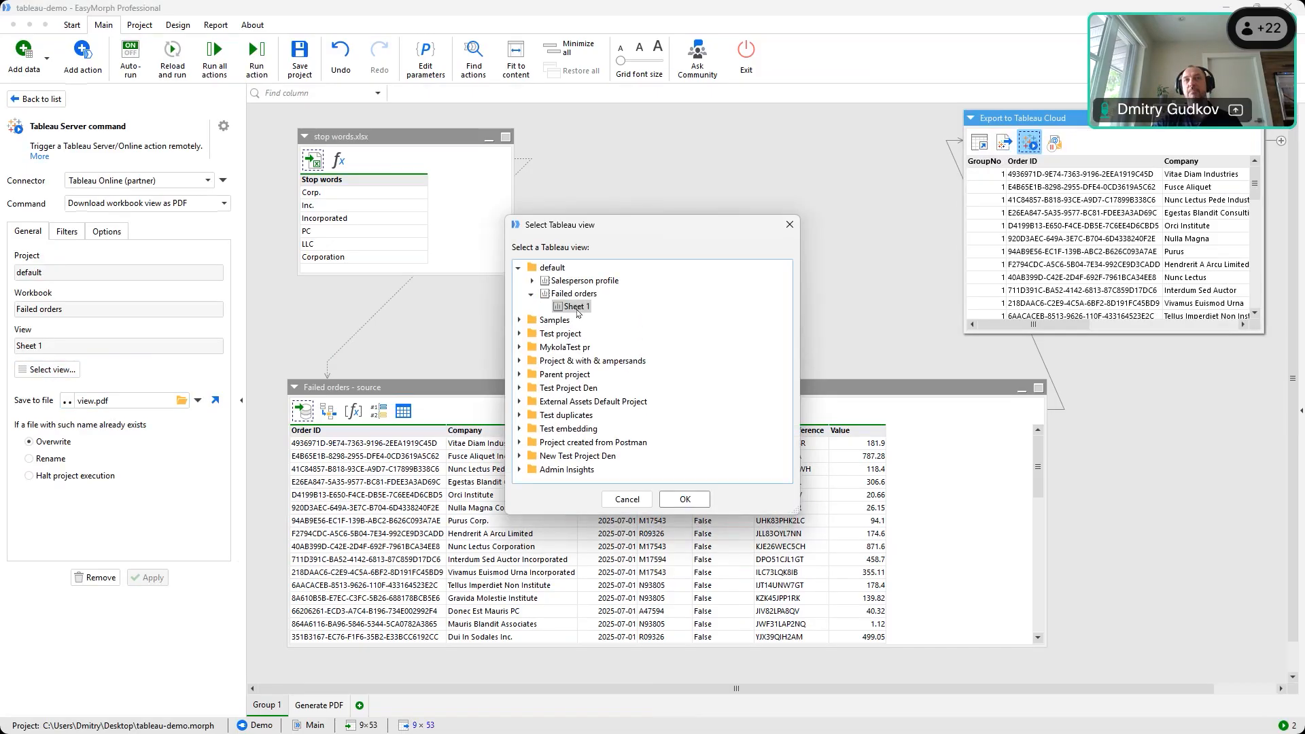
pyautogui.click(790, 224)
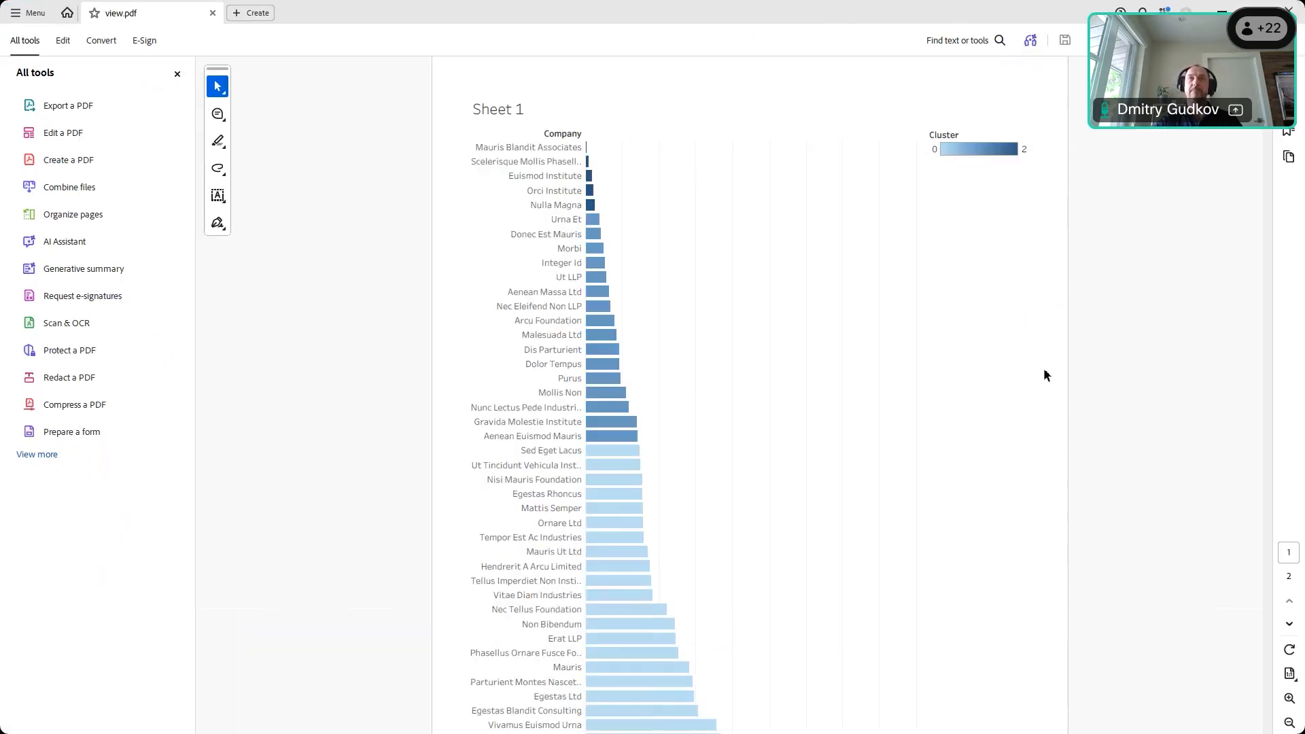
# Scroll through both pages of view.pdf's Sheet 1 bar chart, then return to EasyMorph
pyautogui.scroll(-3, 811, 432)
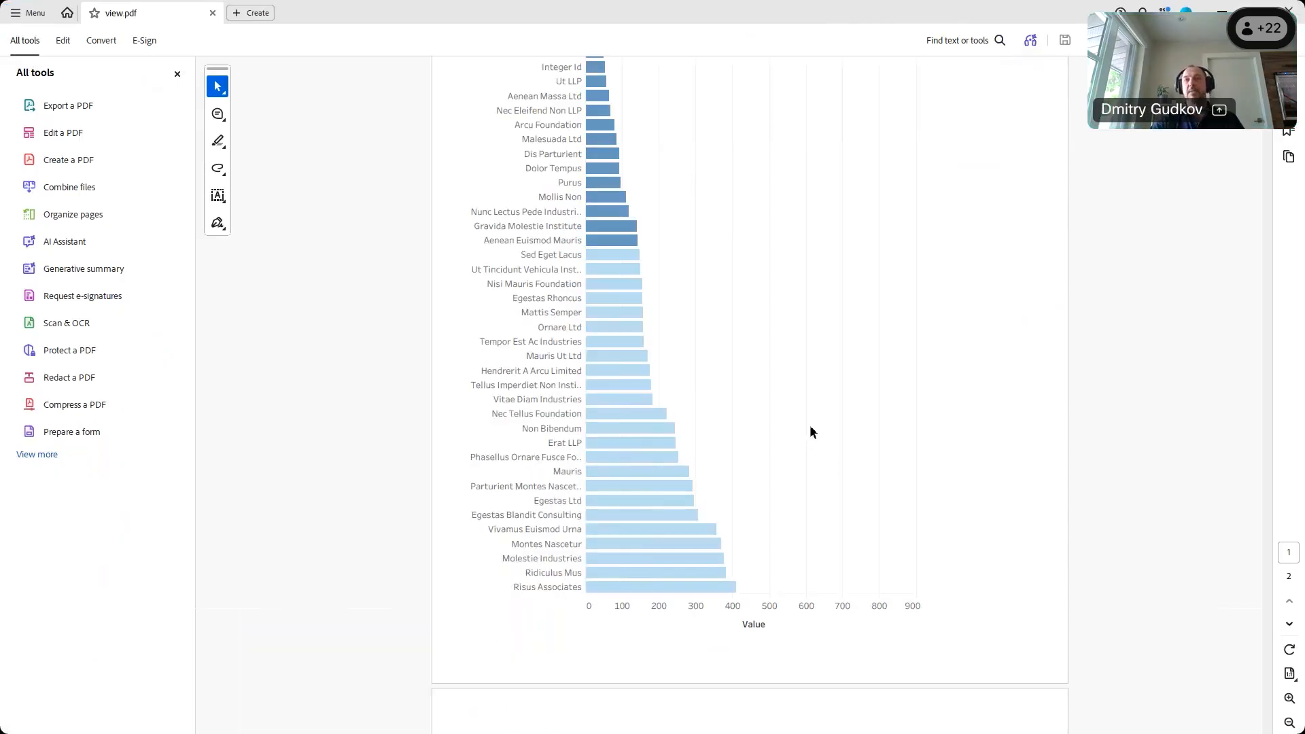
pyautogui.scroll(-2, 811, 432)
pyautogui.scroll(-2, 818, 428)
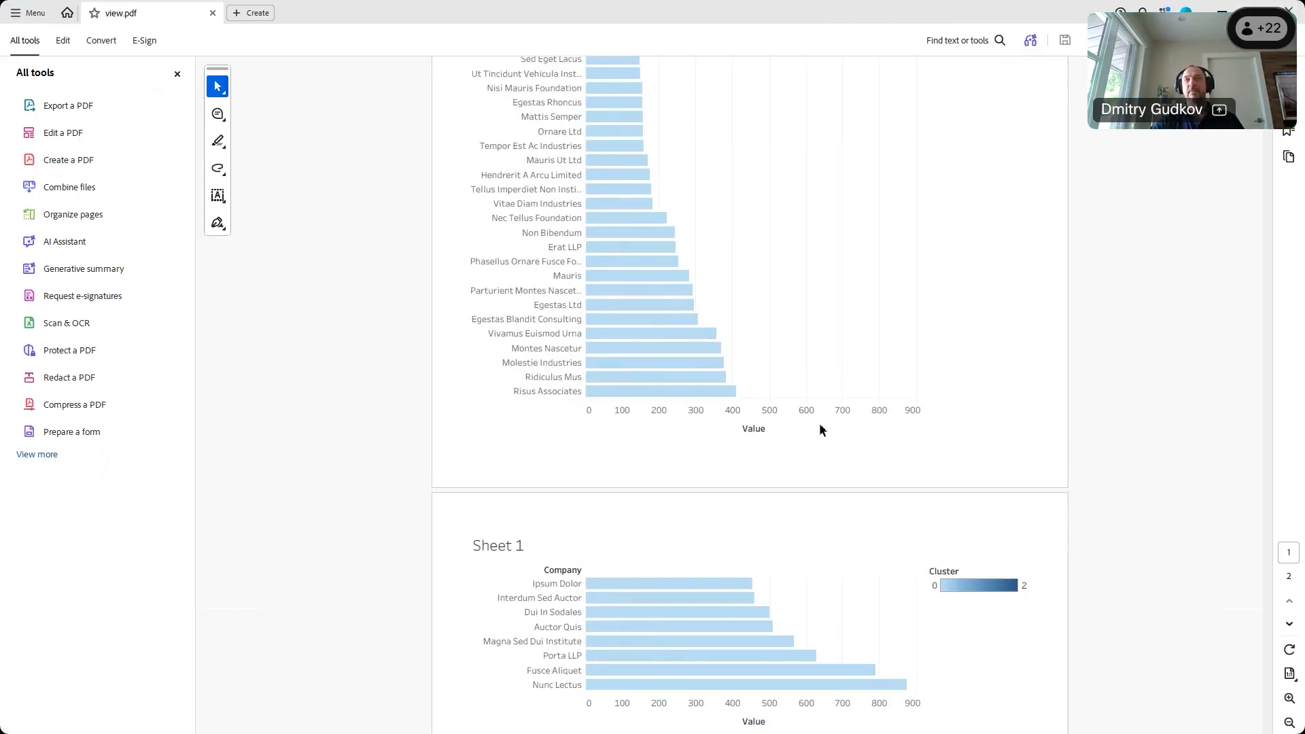
pyautogui.scroll(6, 821, 429)
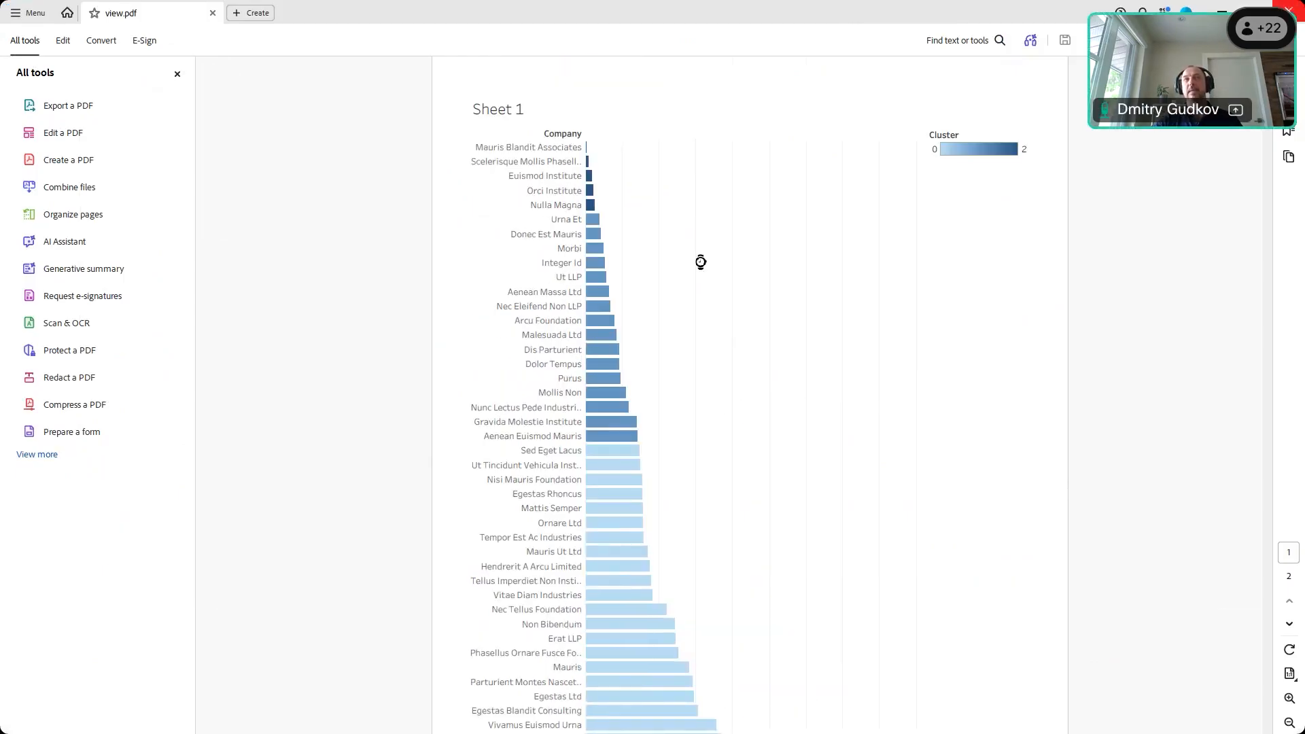
pyautogui.hotkey('alt', 'Tab')
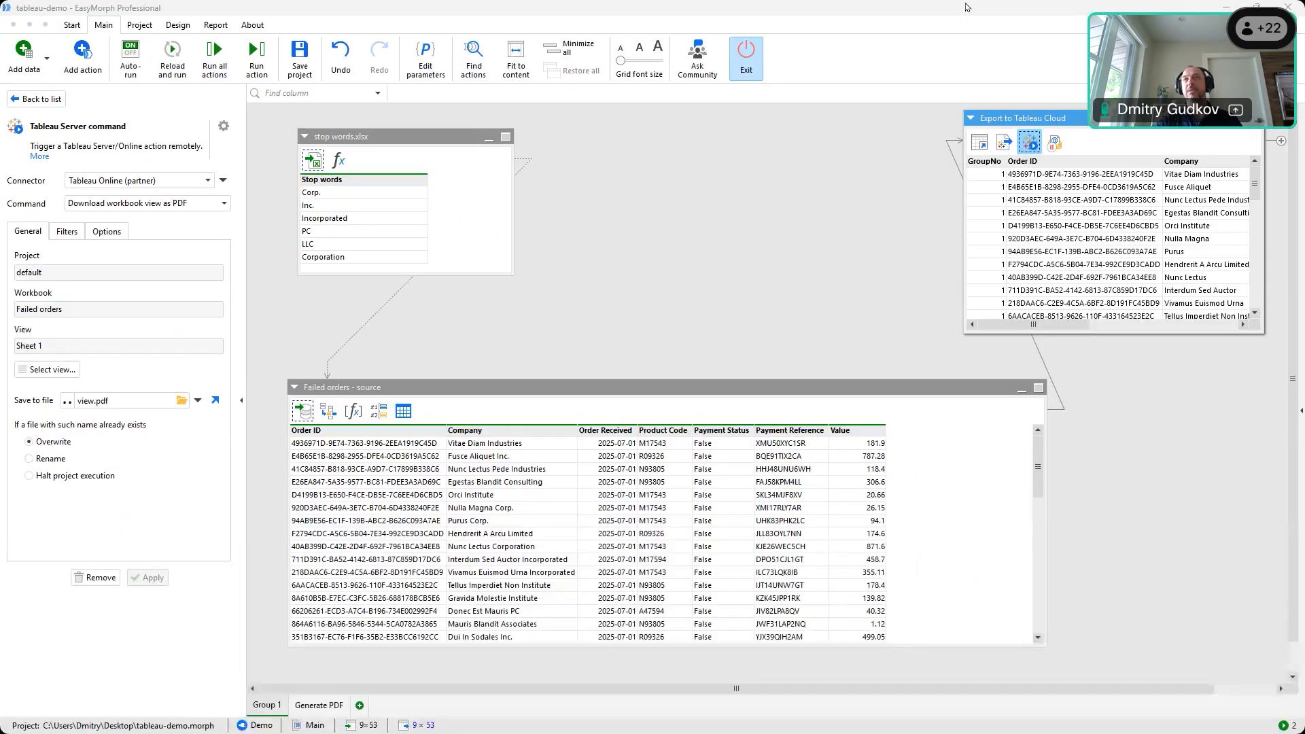
# Try adding a second Send email action from External, undo it, and open the existing email step
pyautogui.click(1053, 147)
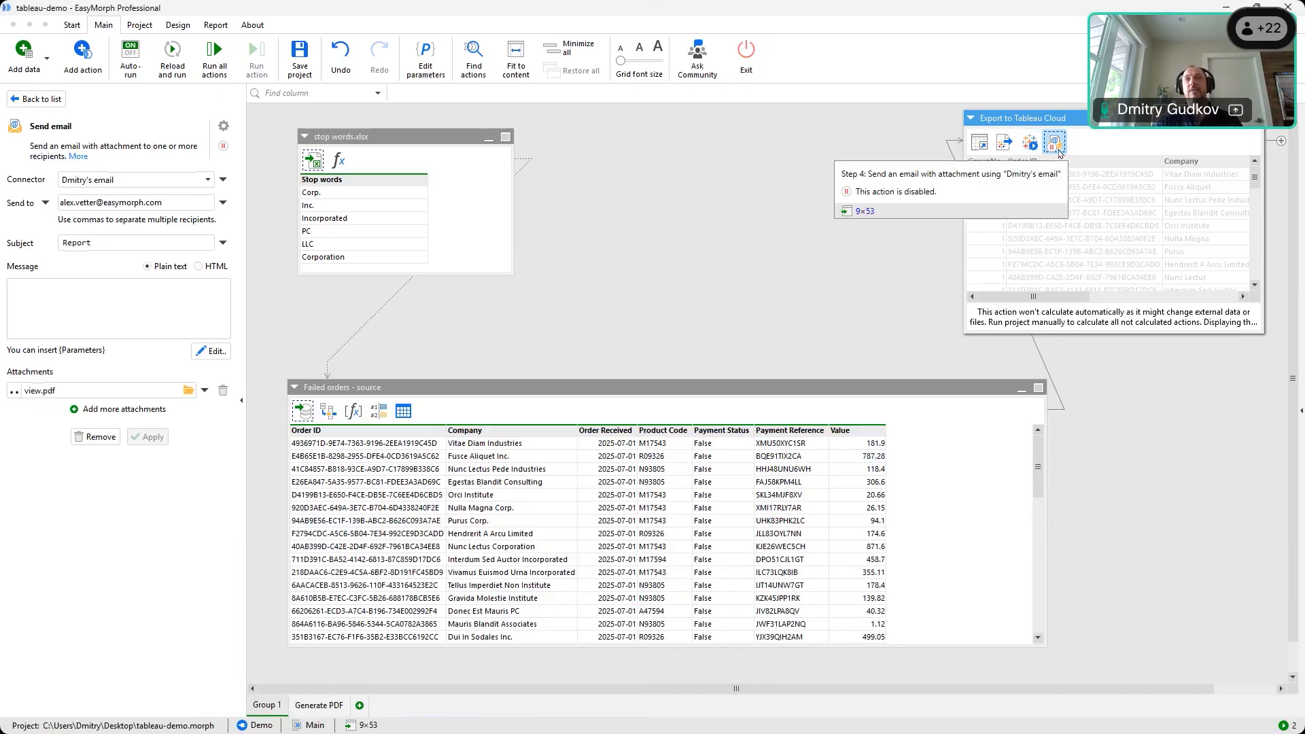
pyautogui.click(76, 73)
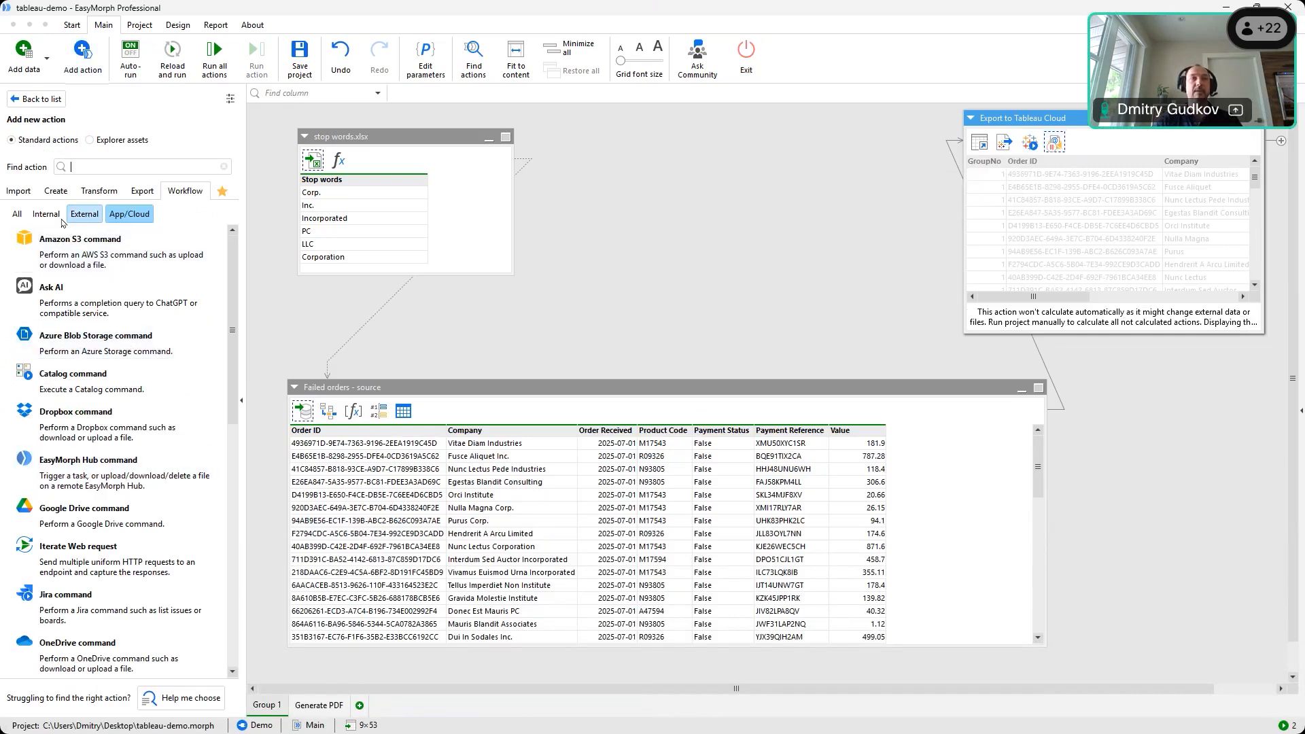
pyautogui.click(82, 216)
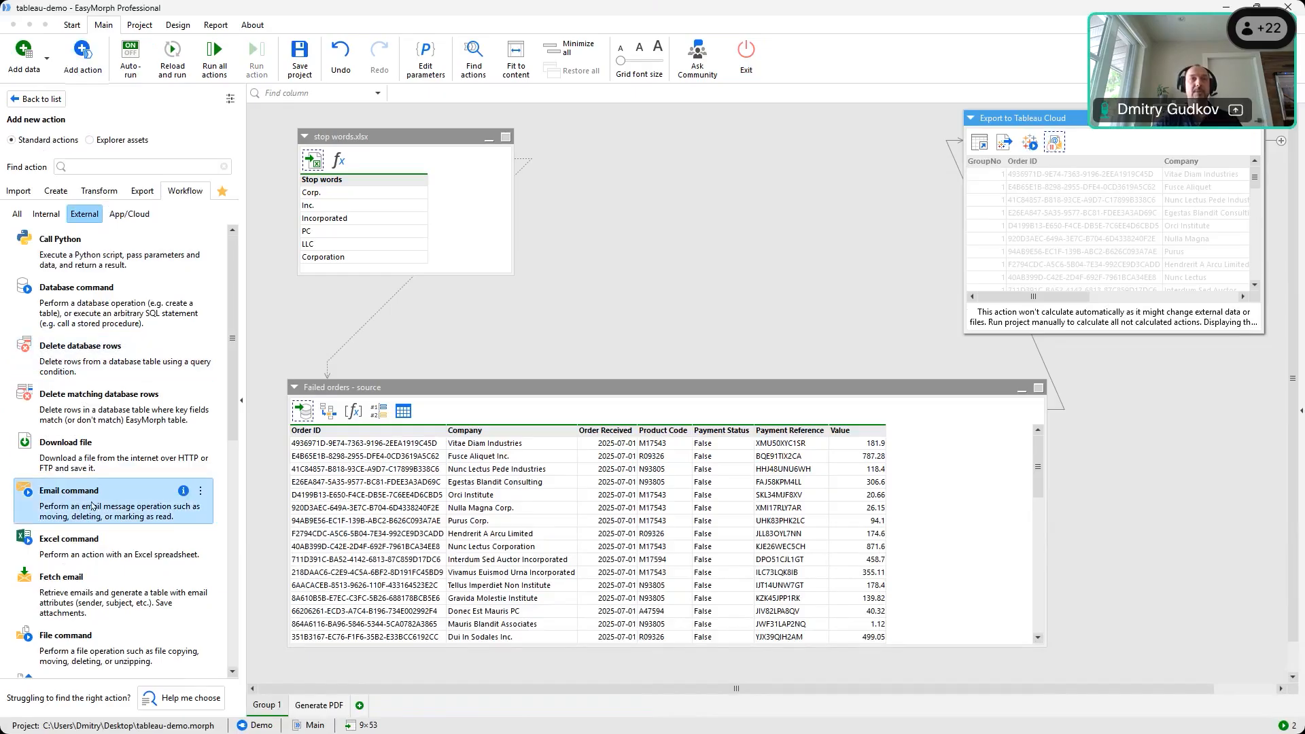
pyautogui.scroll(-2, 115, 449)
pyautogui.scroll(-9, 110, 467)
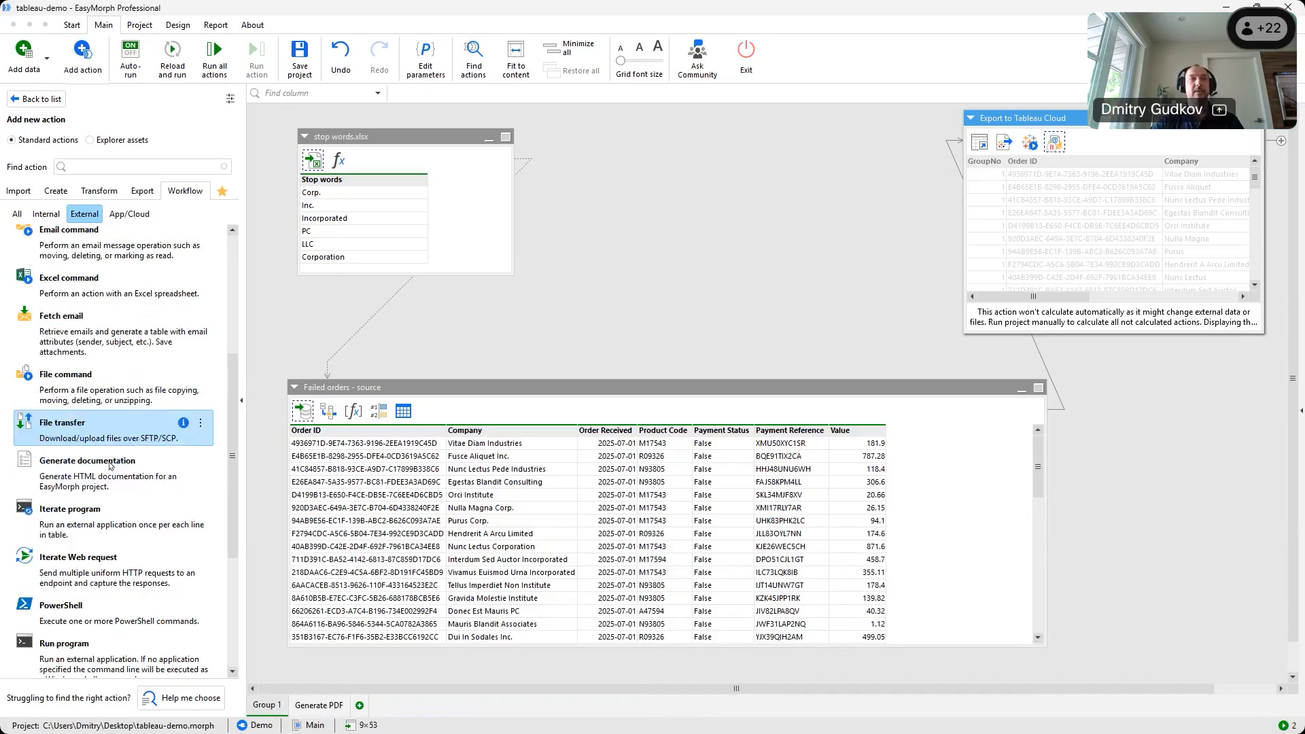
pyautogui.moveTo(68, 612)
pyautogui.mouseDown()
pyautogui.moveTo(605, 365)
pyautogui.moveTo(1026, 131)
pyautogui.moveTo(1050, 163)
pyautogui.mouseUp()
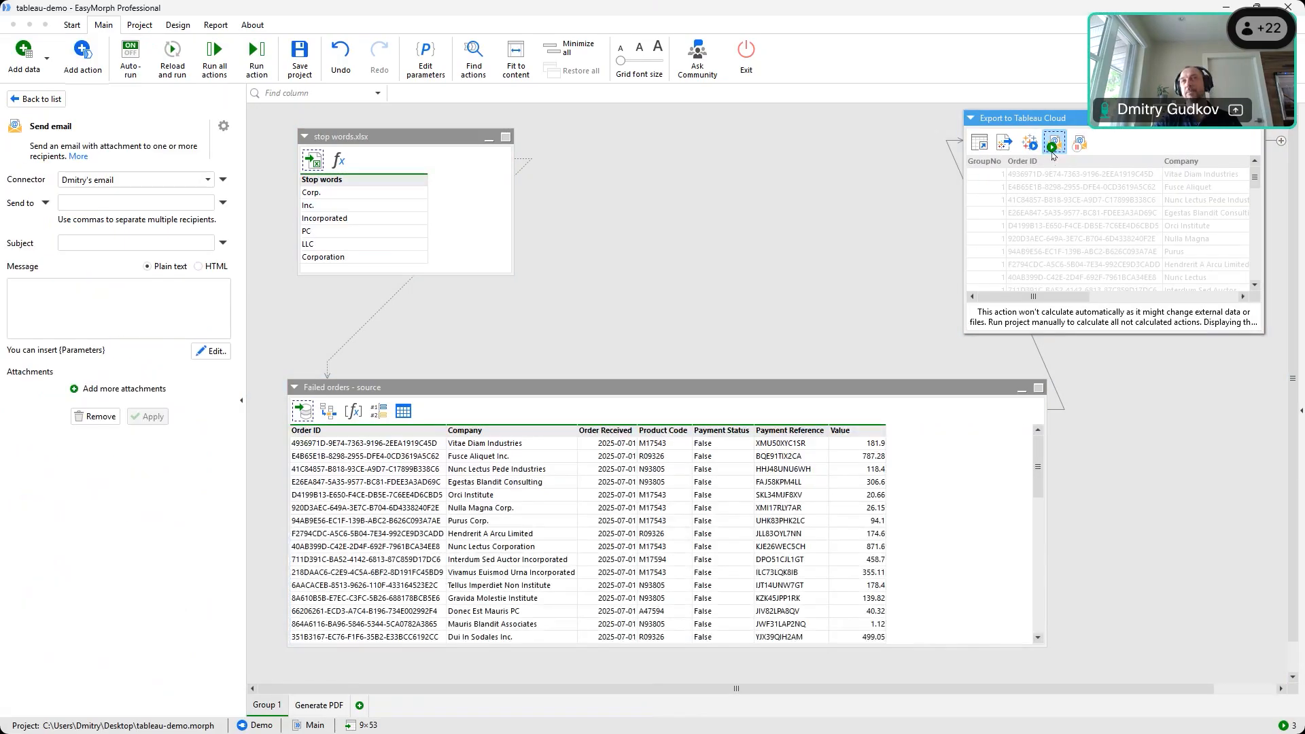
pyautogui.click(340, 75)
pyautogui.click(1054, 142)
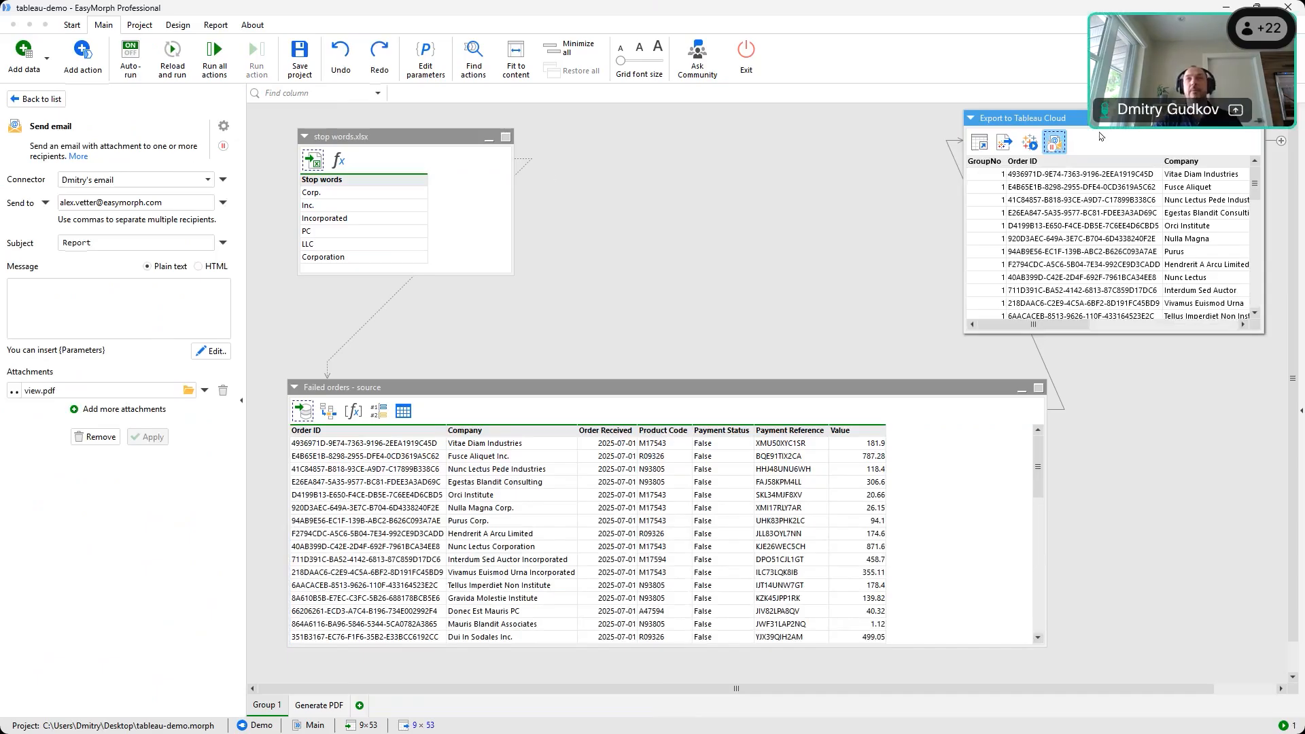
# Enable the Send email step and apply the message 'Check it out!' with the current connector
pyautogui.rightClick(1054, 145)
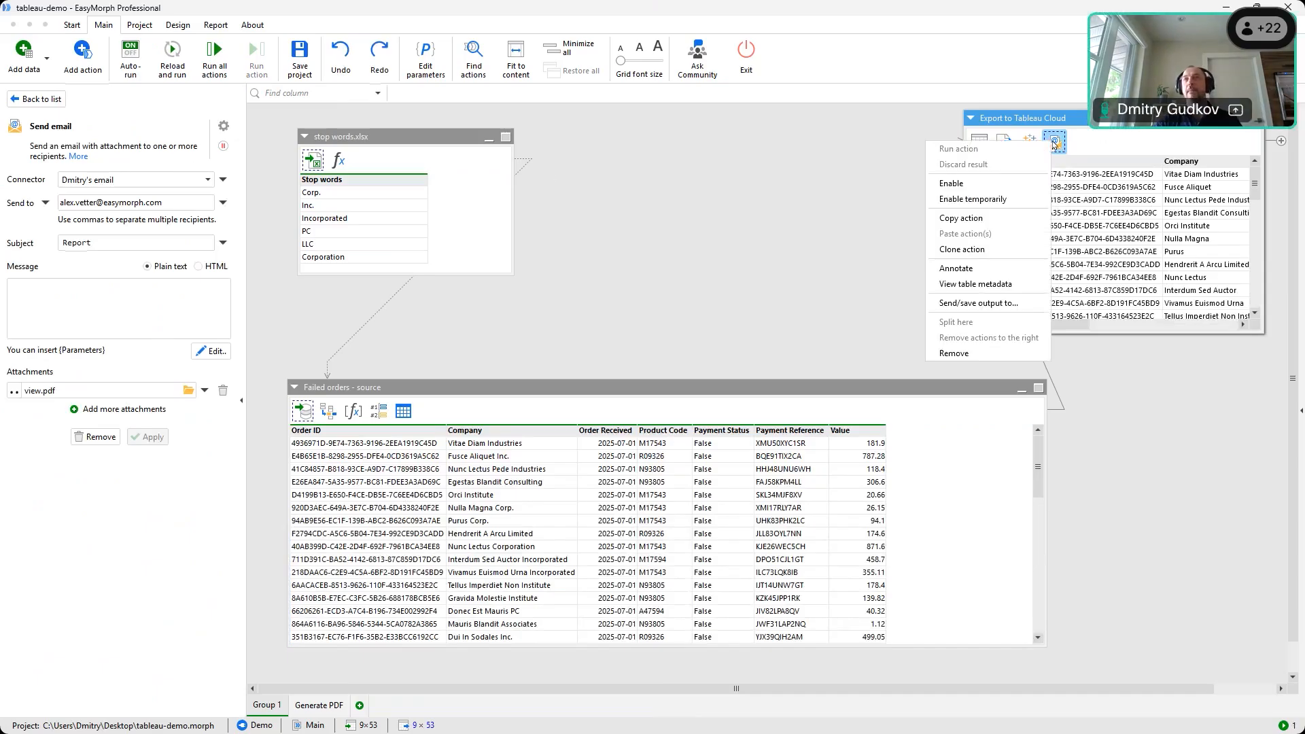
pyautogui.click(1019, 184)
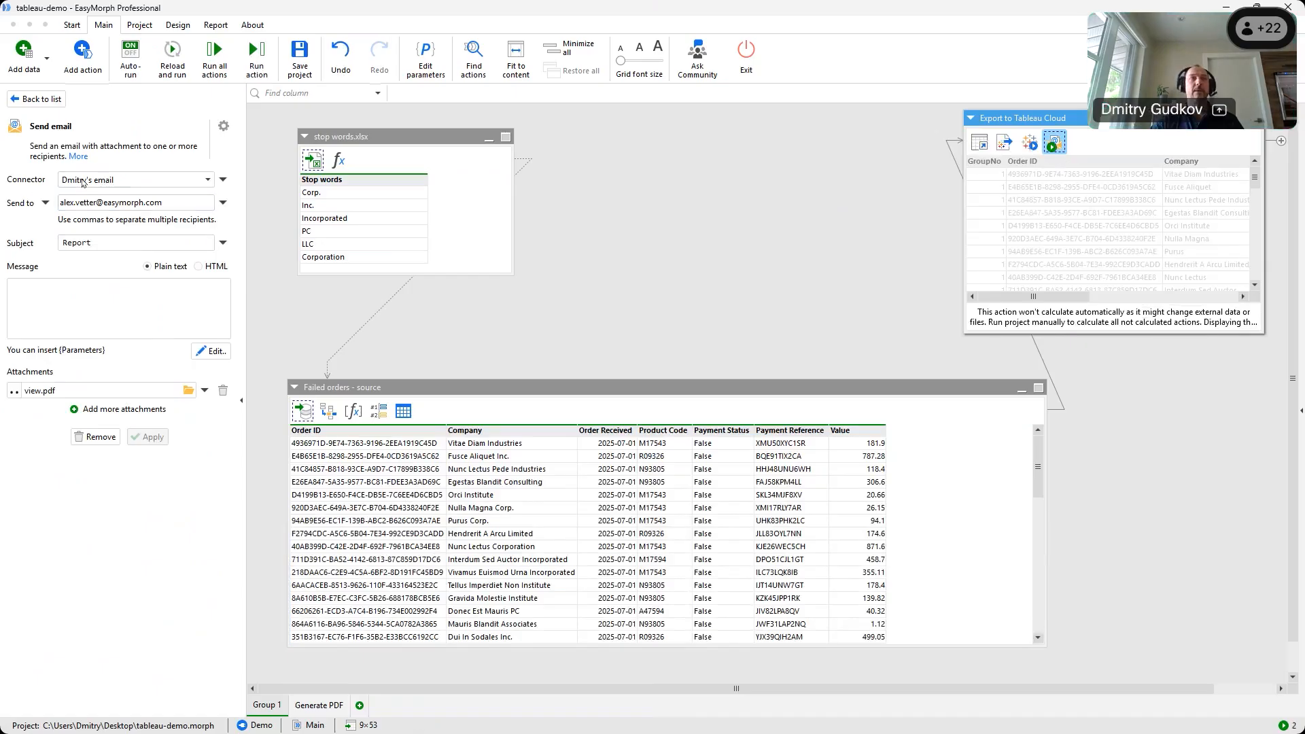
pyautogui.click(134, 184)
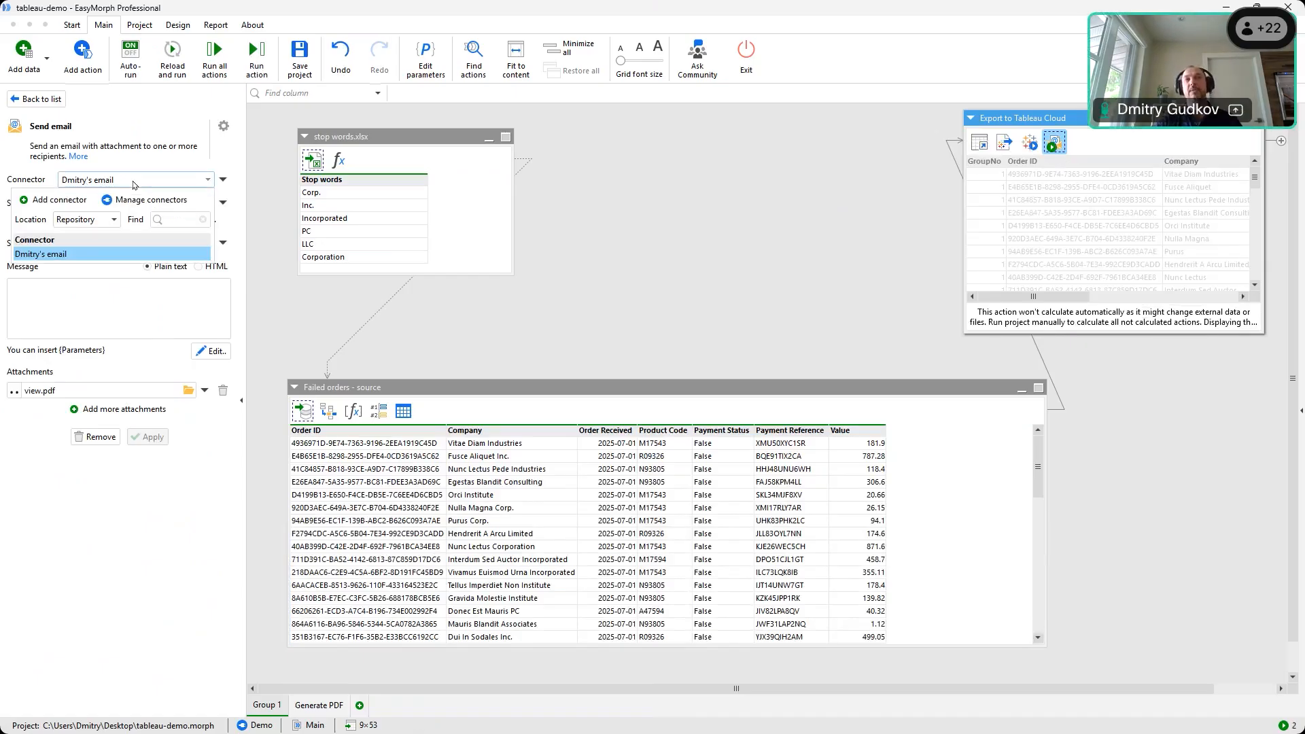
pyautogui.click(134, 185)
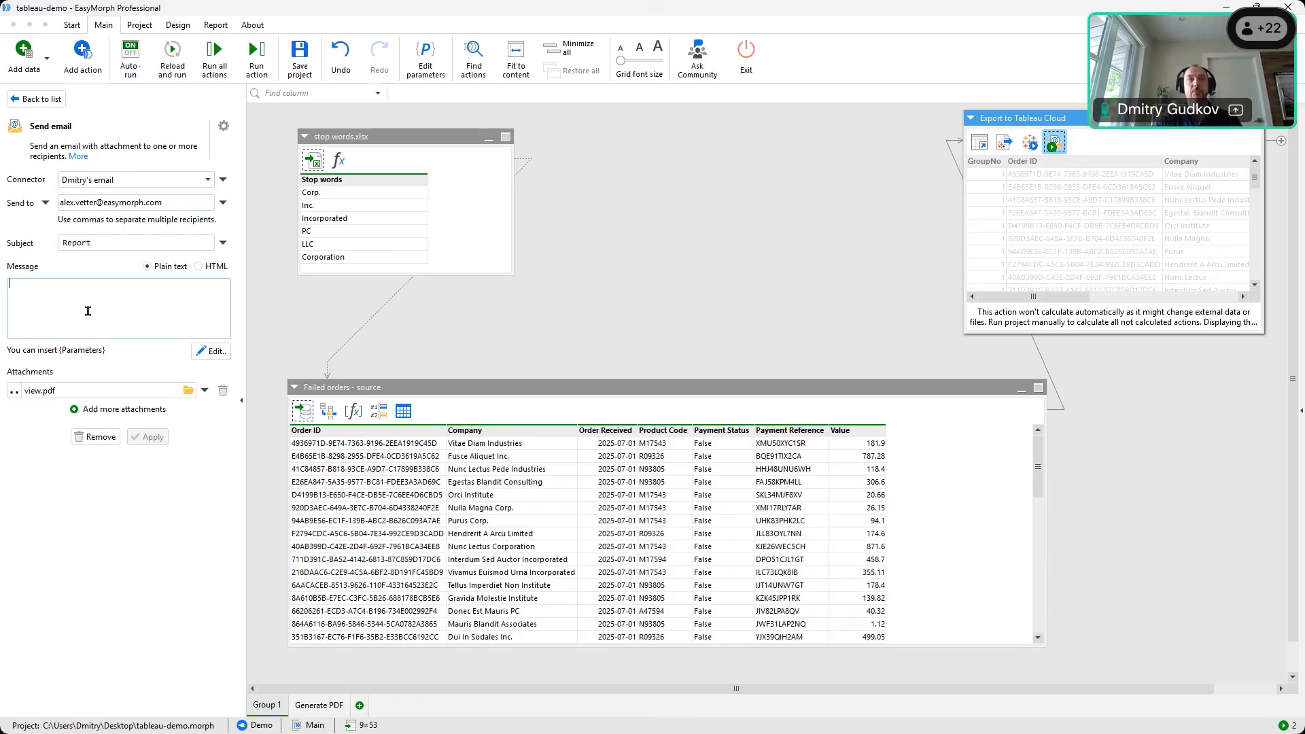
pyautogui.write('Check it')
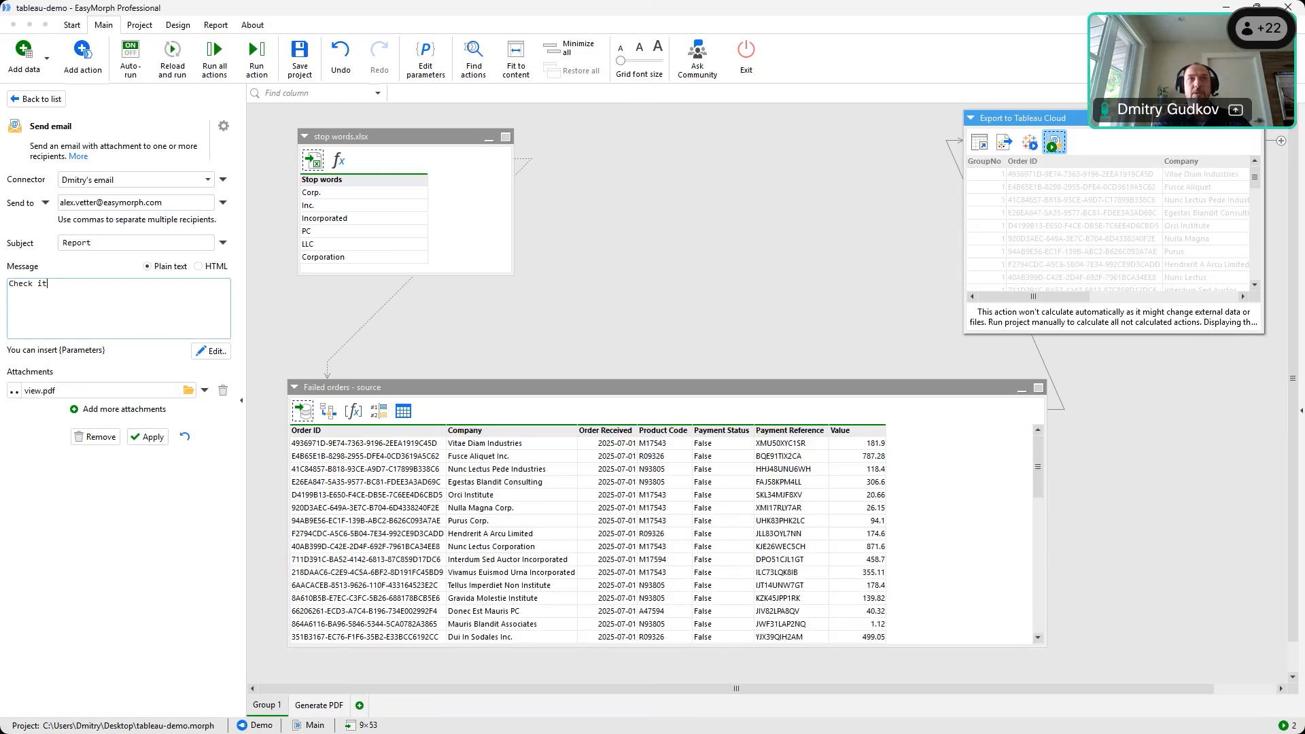
pyautogui.write(' out!')
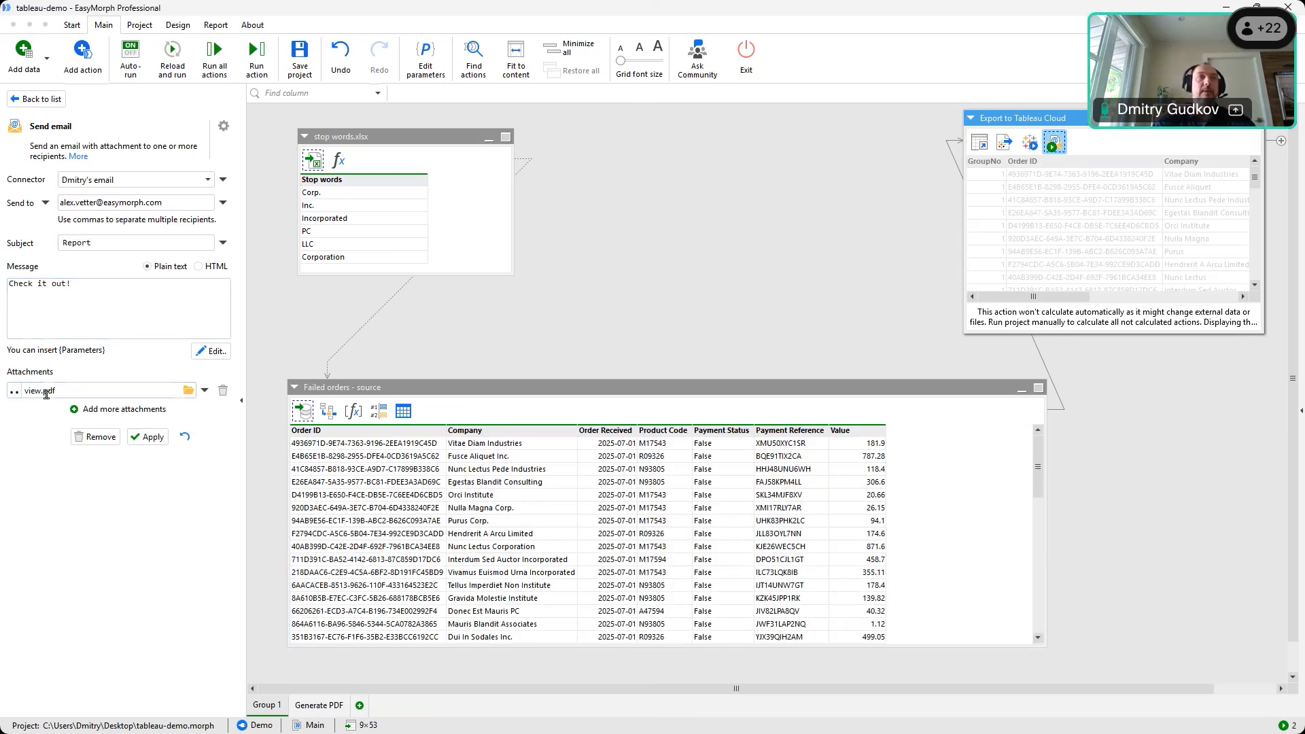
pyautogui.click(152, 439)
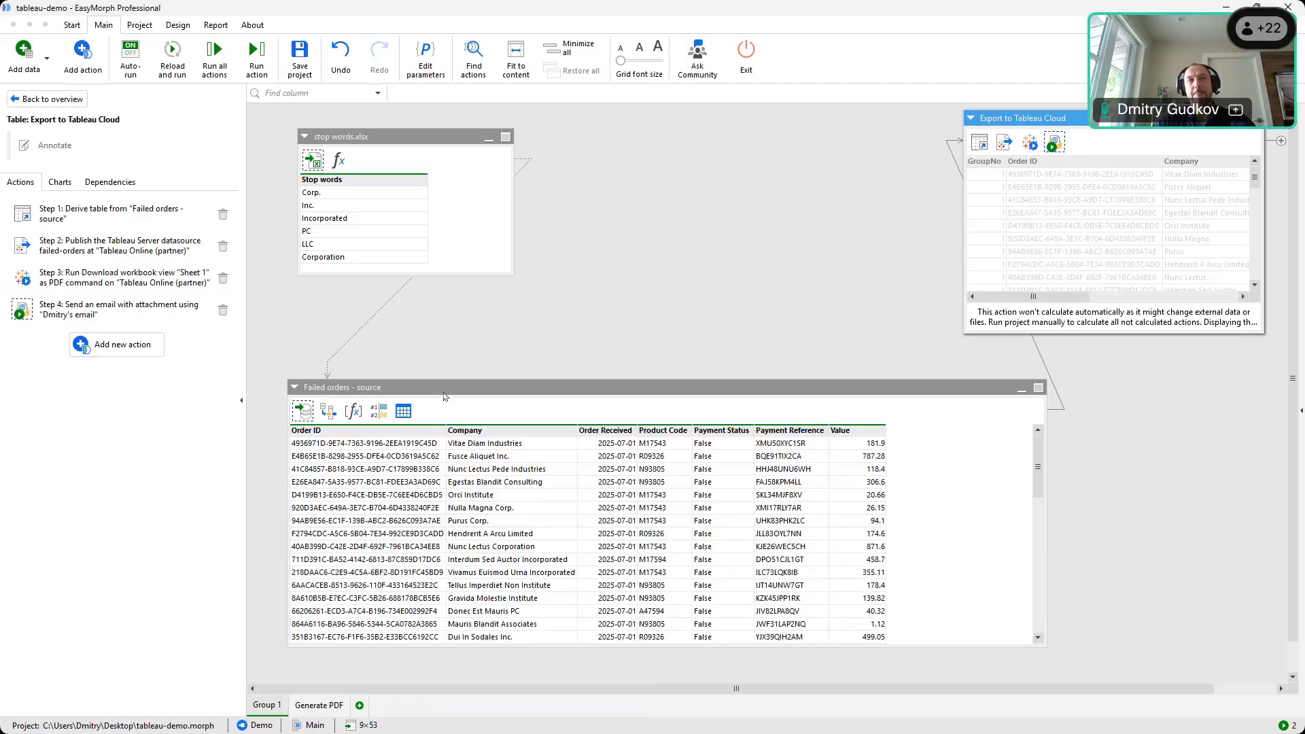
# Inspect the Tableau step's view filters, add a filter row, then remove the Tableau download step
pyautogui.click(1056, 144)
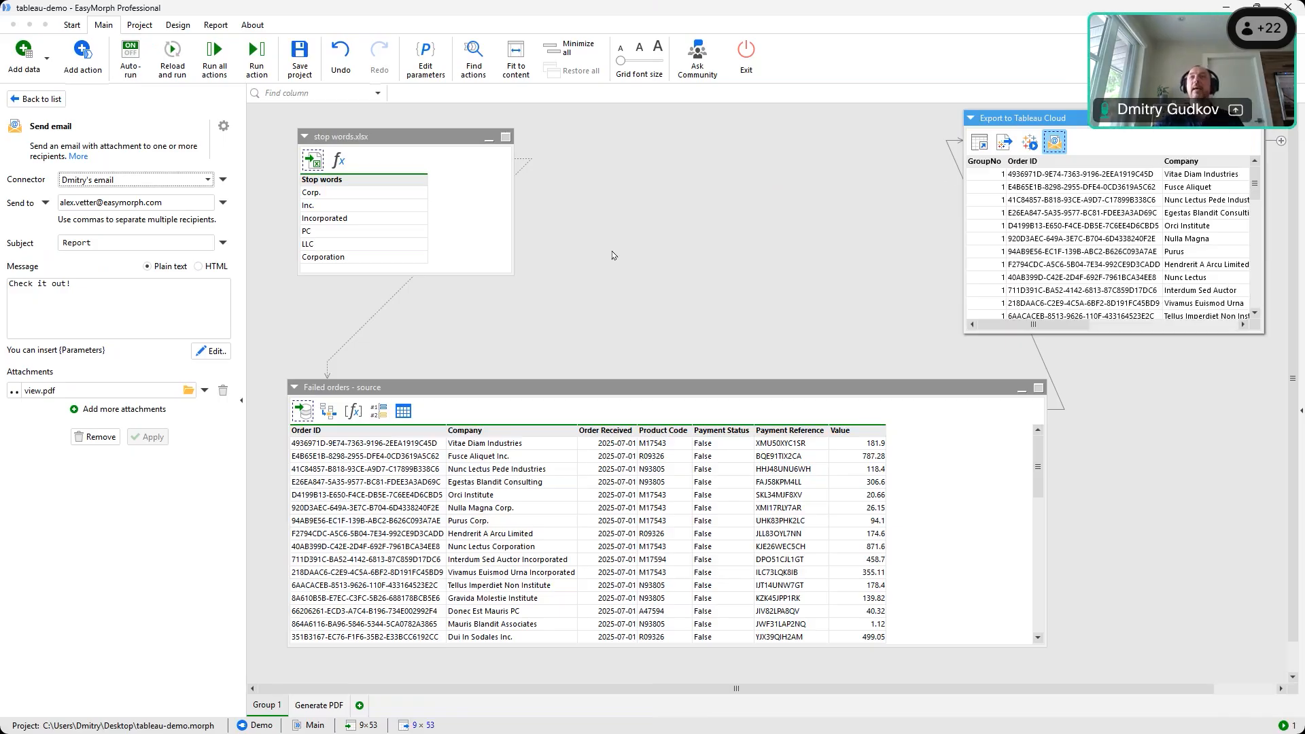
pyautogui.click(1030, 141)
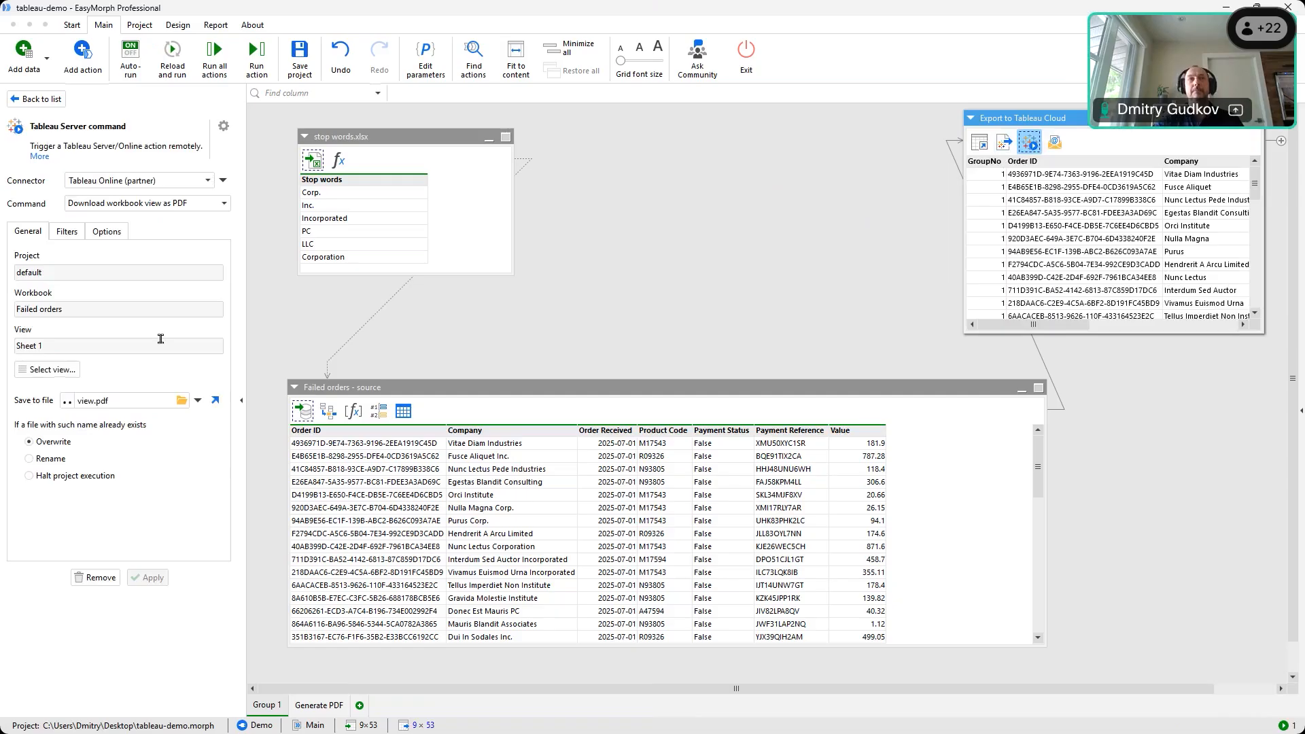
pyautogui.click(73, 235)
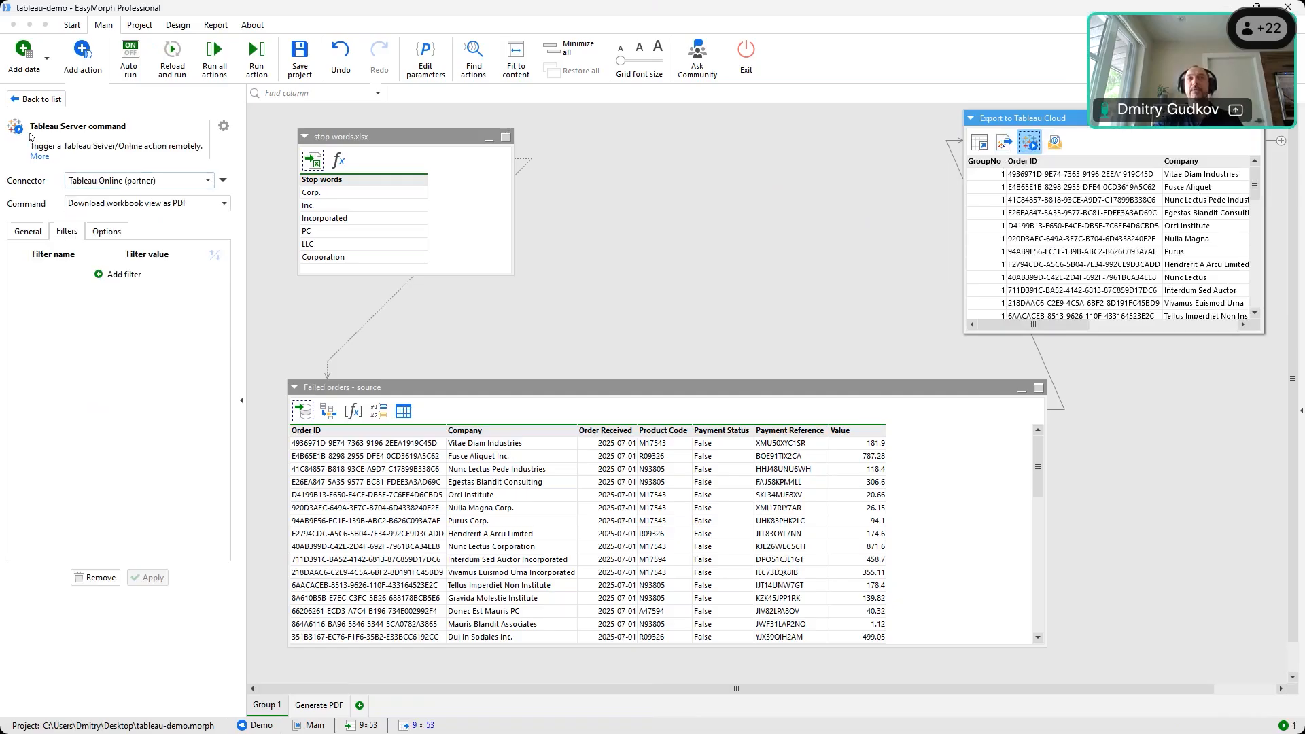
pyautogui.click(123, 277)
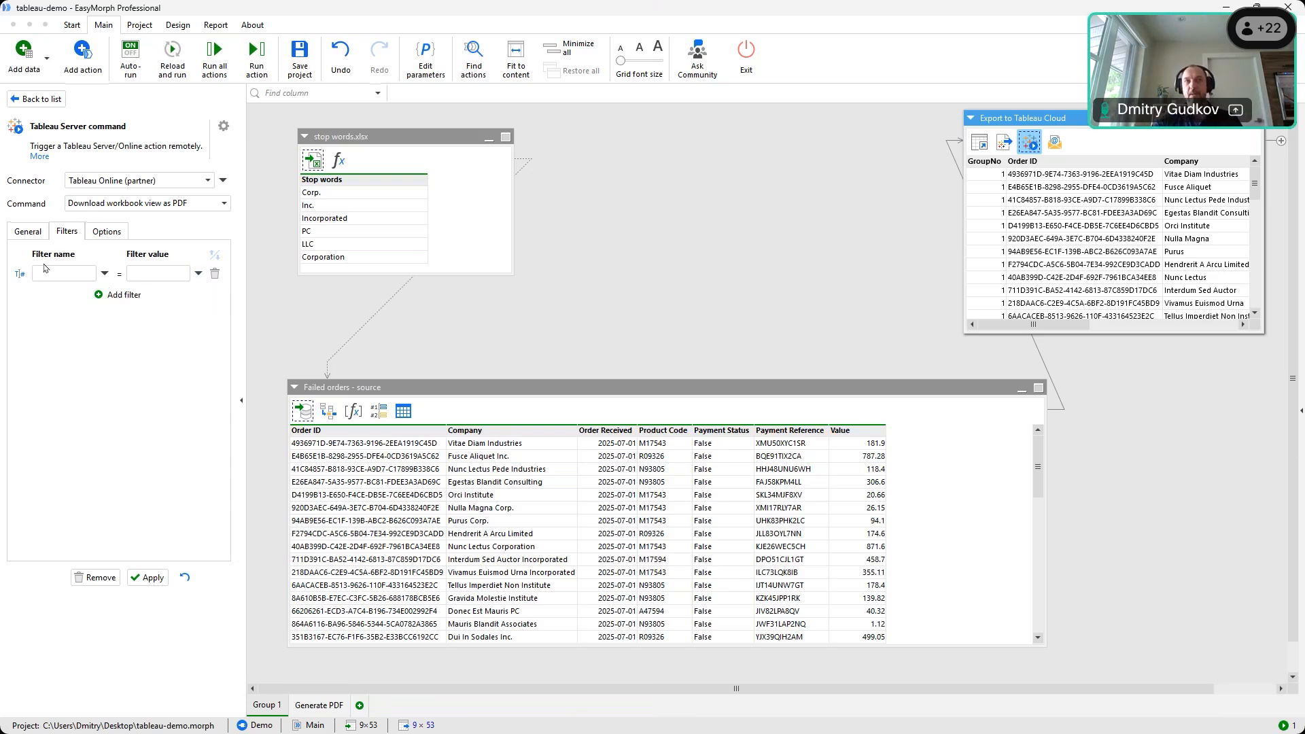
pyautogui.click(95, 577)
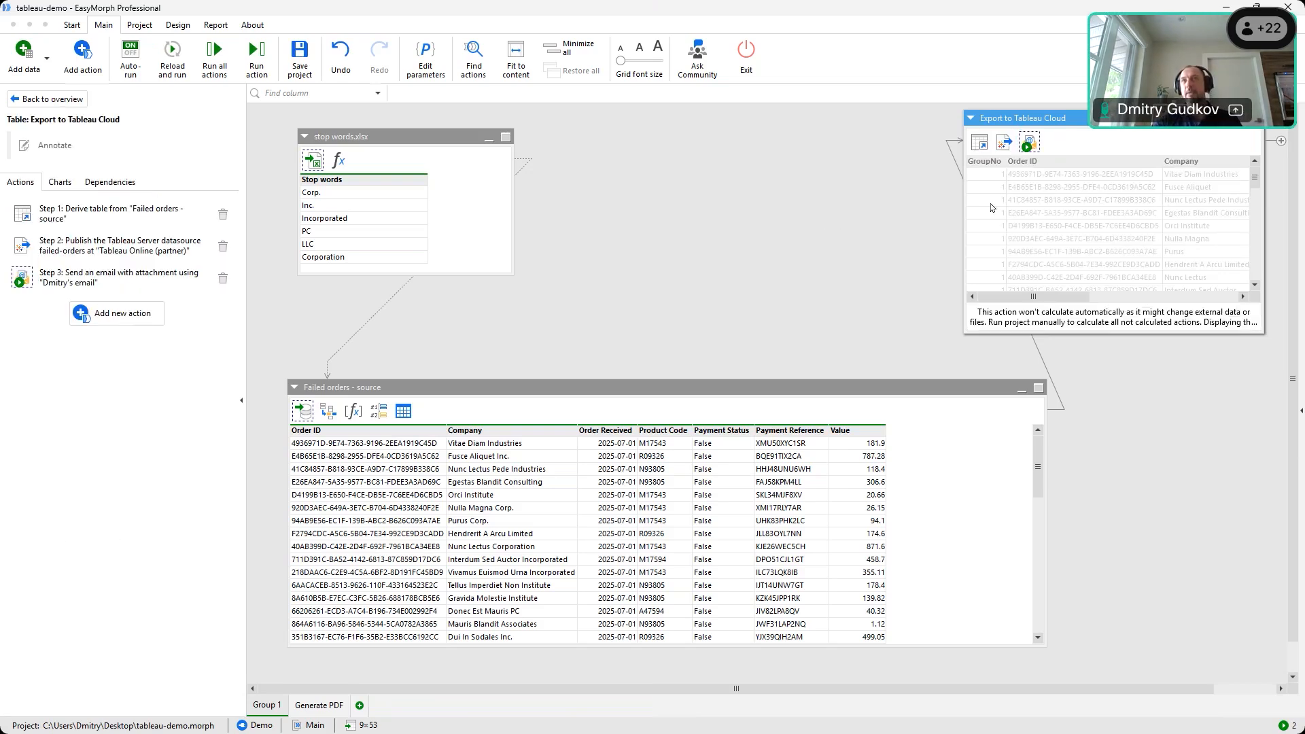
# Undo the removal to bring back the Tableau Server download step
pyautogui.click(340, 58)
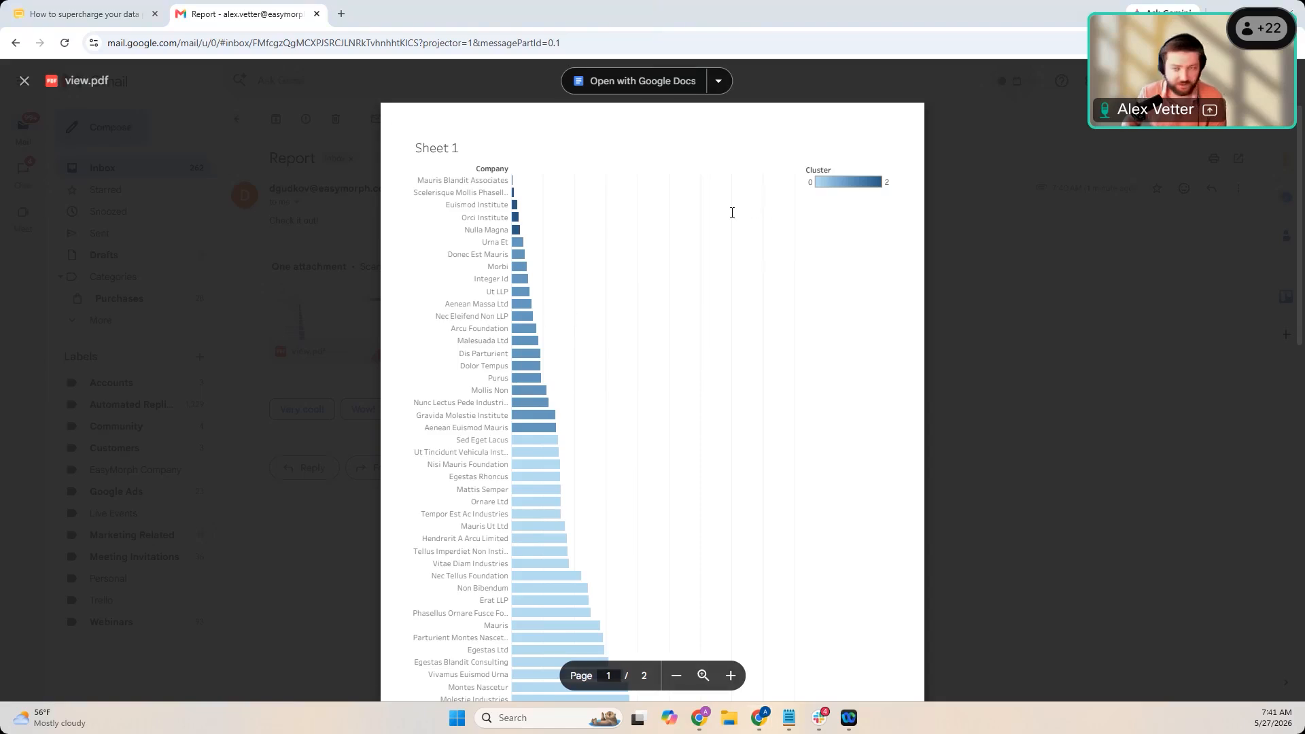
# Reopen the view.pdf attachment preview in Gmail and scroll through both Sheet 1 chart pages
pyautogui.click(240, 194)
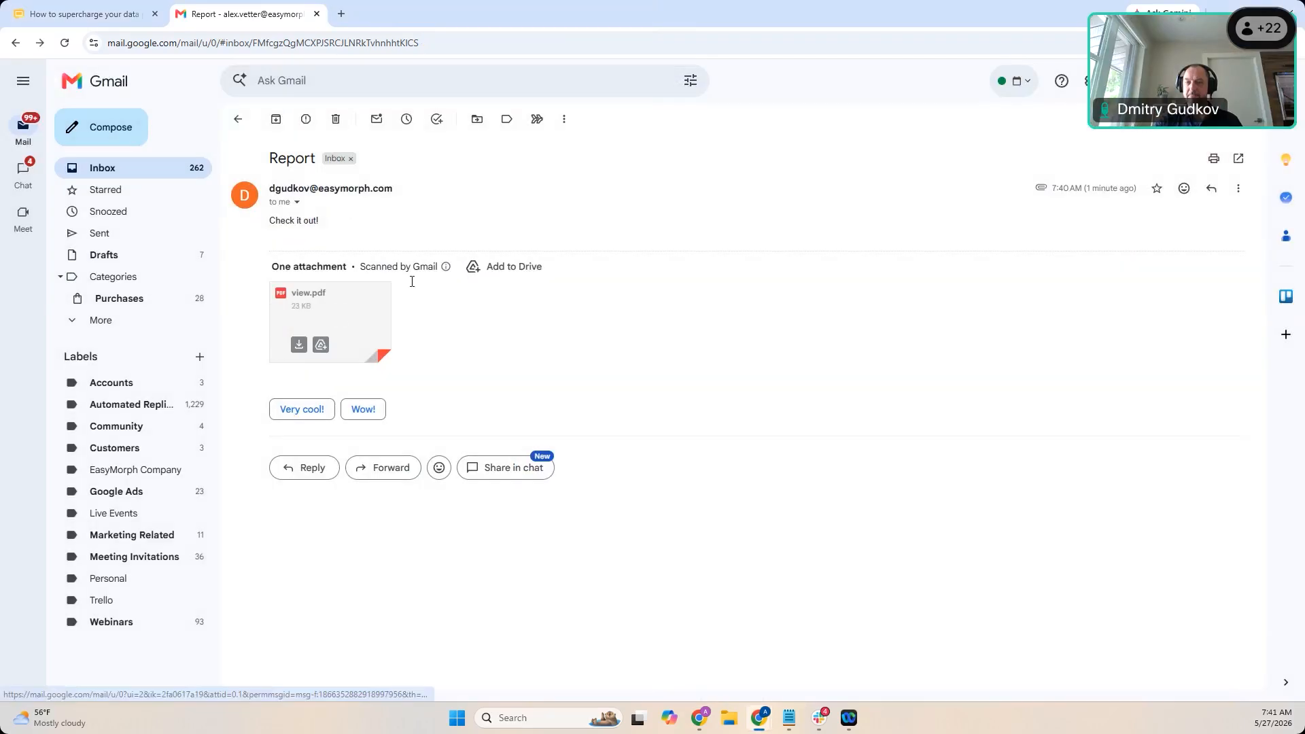
pyautogui.click(336, 309)
pyautogui.scroll(-3, 560, 256)
pyautogui.scroll(-8, 561, 256)
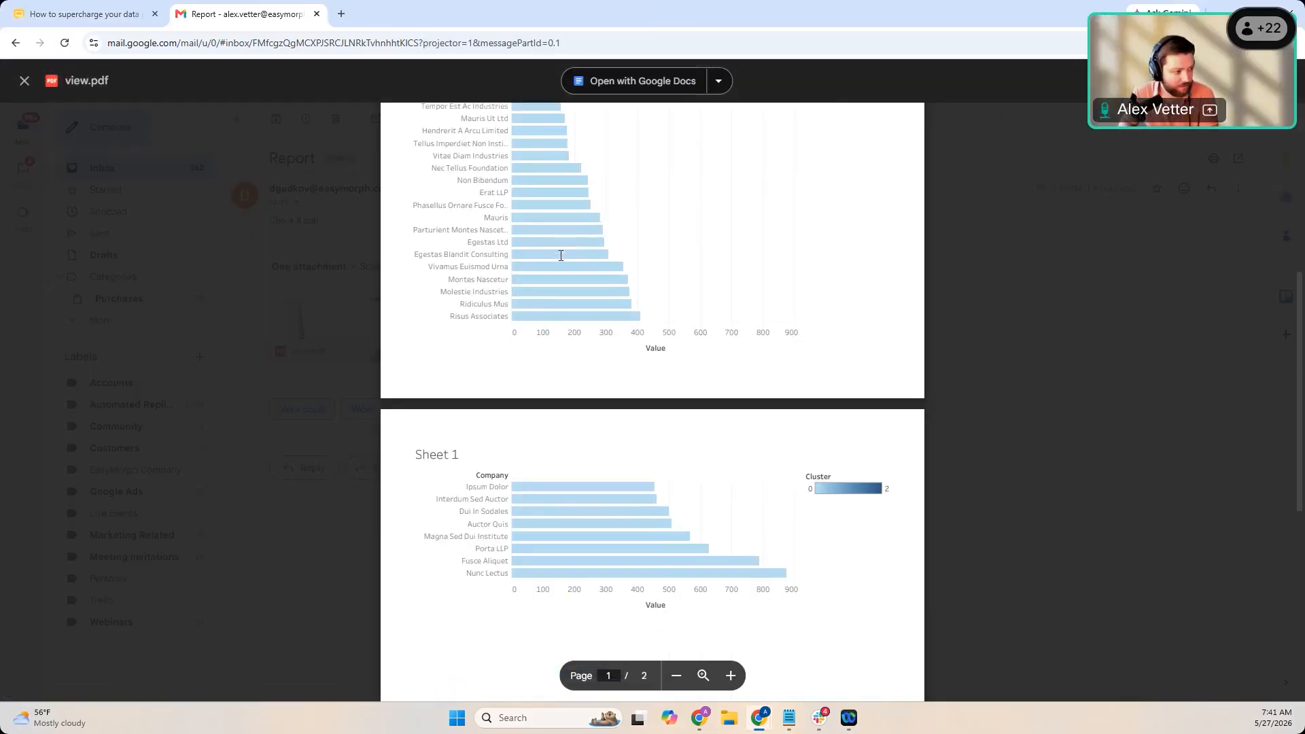
pyautogui.scroll(15, 561, 255)
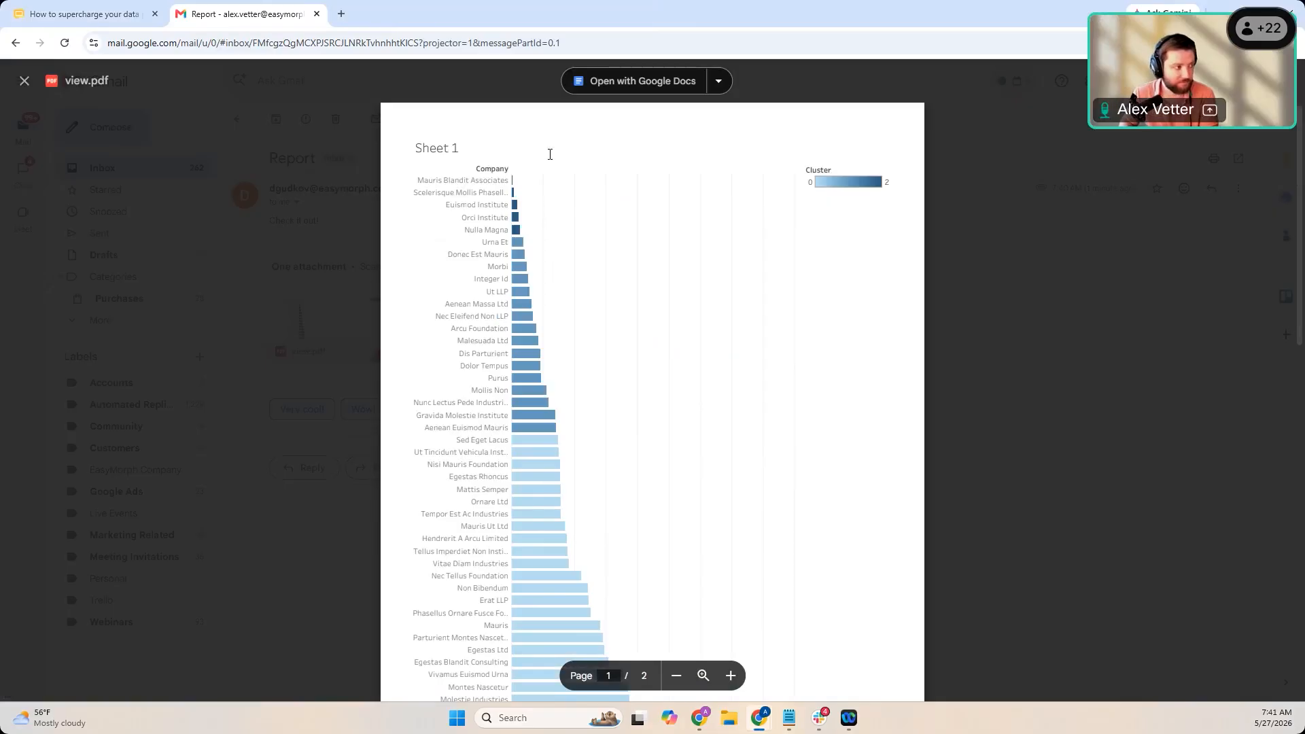
pyautogui.scroll(-1, 571, 150)
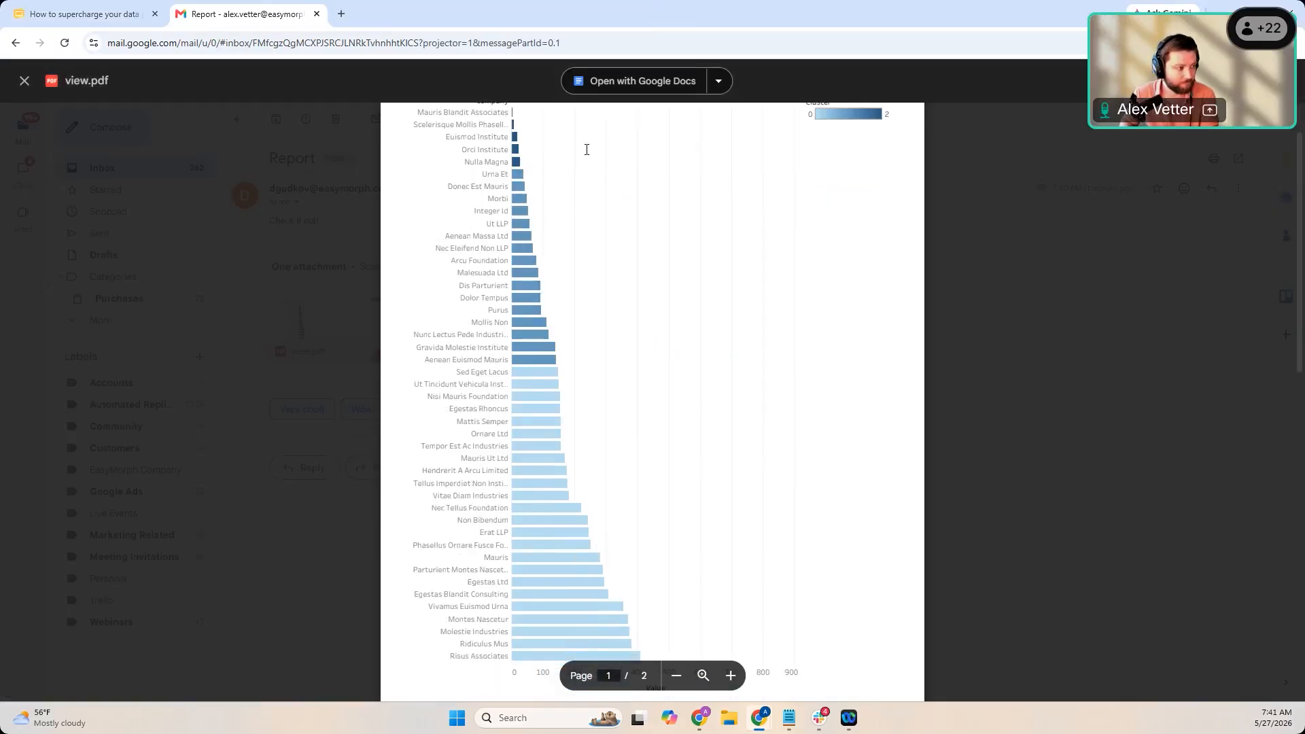
pyautogui.scroll(-5, 586, 150)
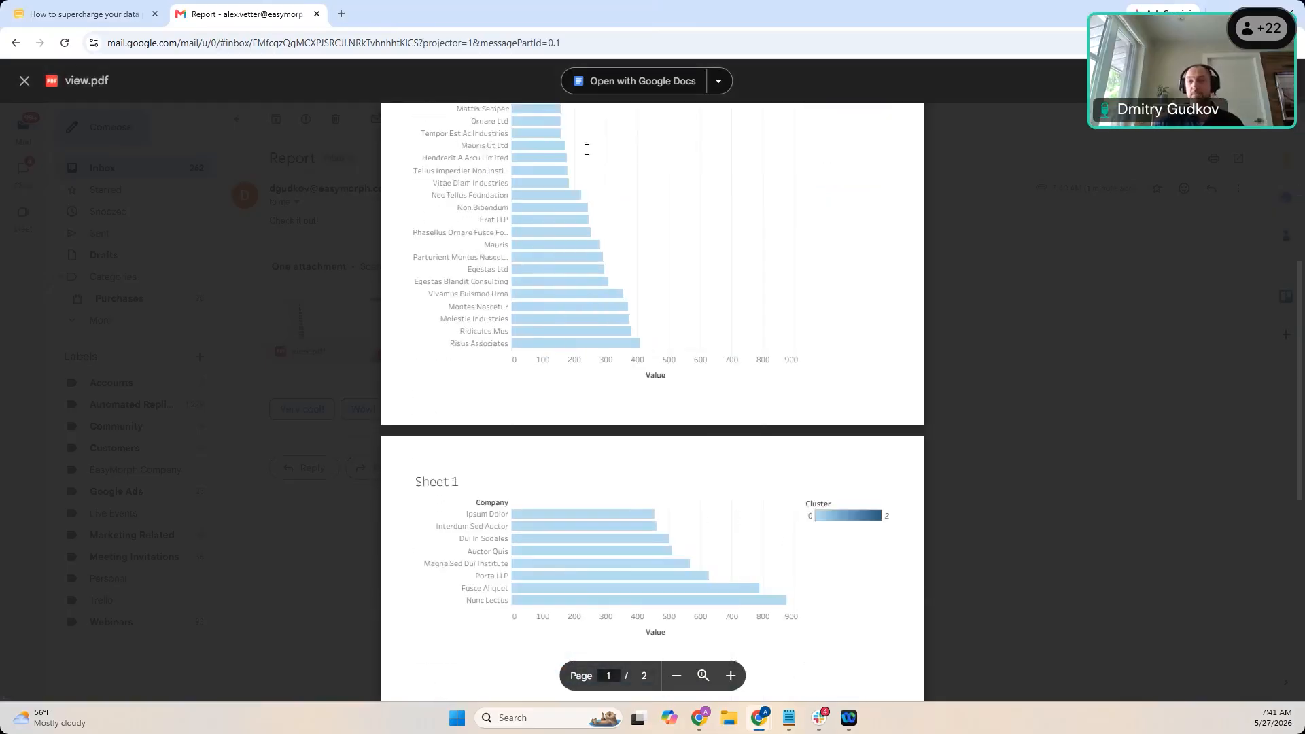
pyautogui.scroll(-3, 586, 149)
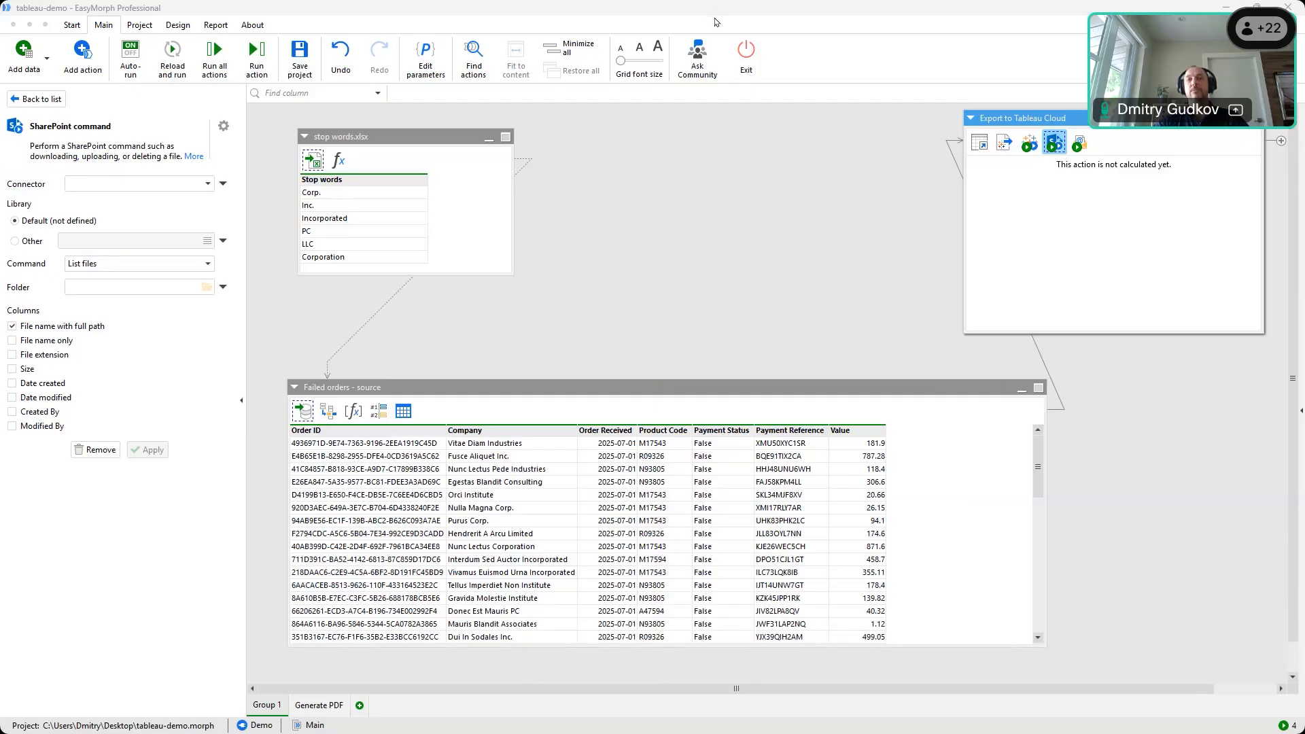
# Undo the earlier SharePoint step and add a fresh SharePoint command to Export to Tableau Cloud
pyautogui.click(802, 297)
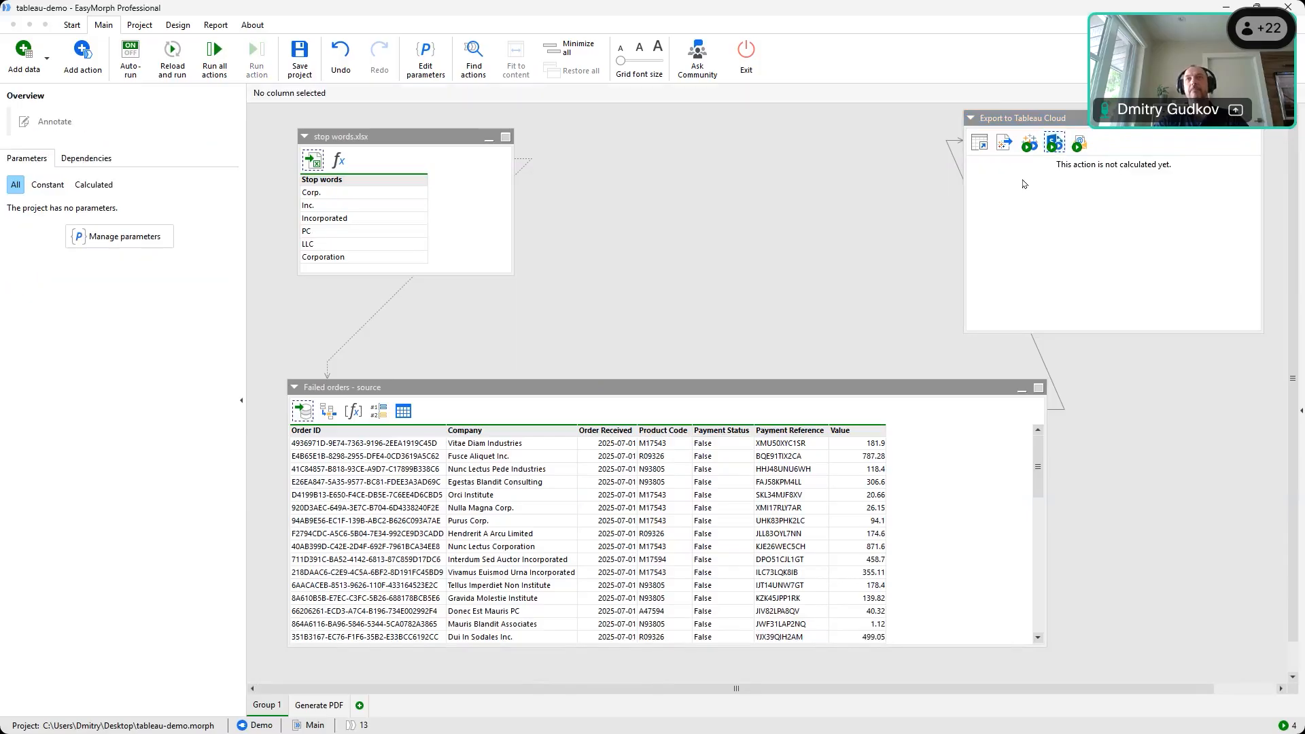
pyautogui.click(341, 56)
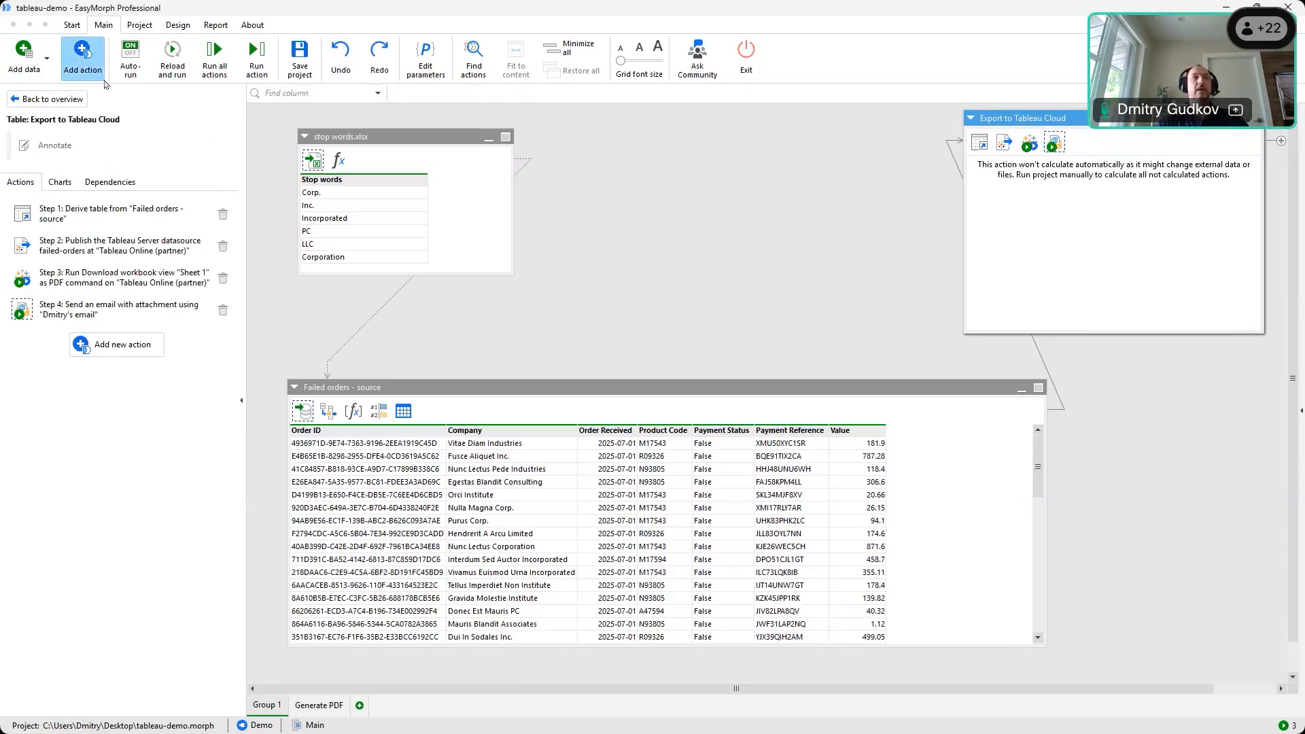
pyautogui.write('sharepoi')
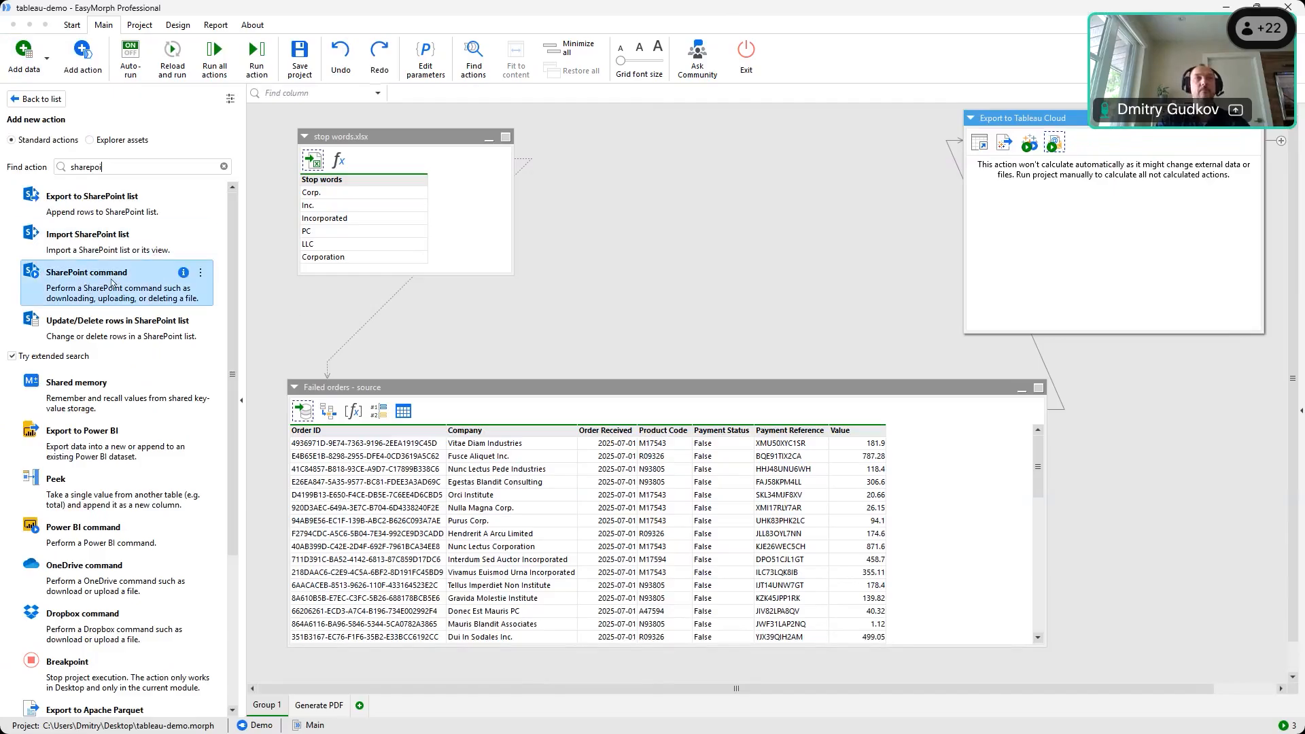
pyautogui.moveTo(112, 283); pyautogui.dragTo(1045, 153)
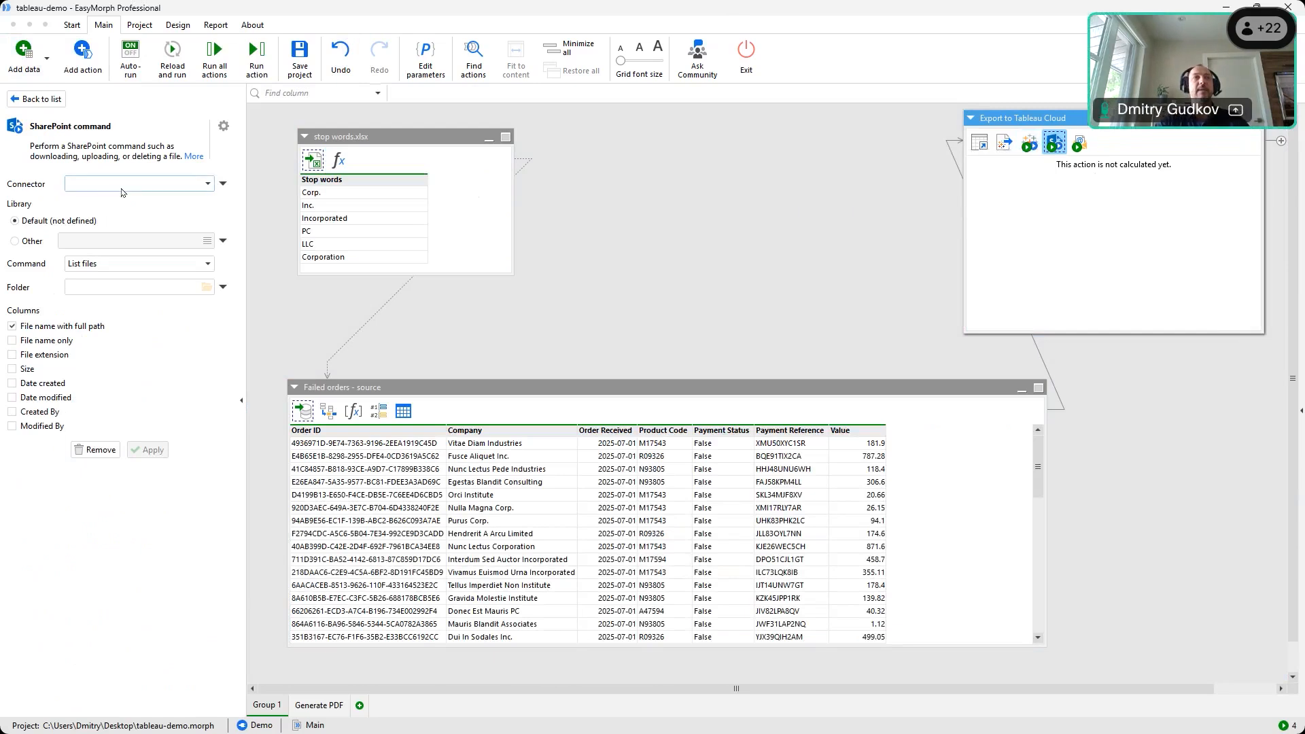
# Set the SharePoint command to Upload file with view.pdf from the Desktop as file path
pyautogui.click(102, 265)
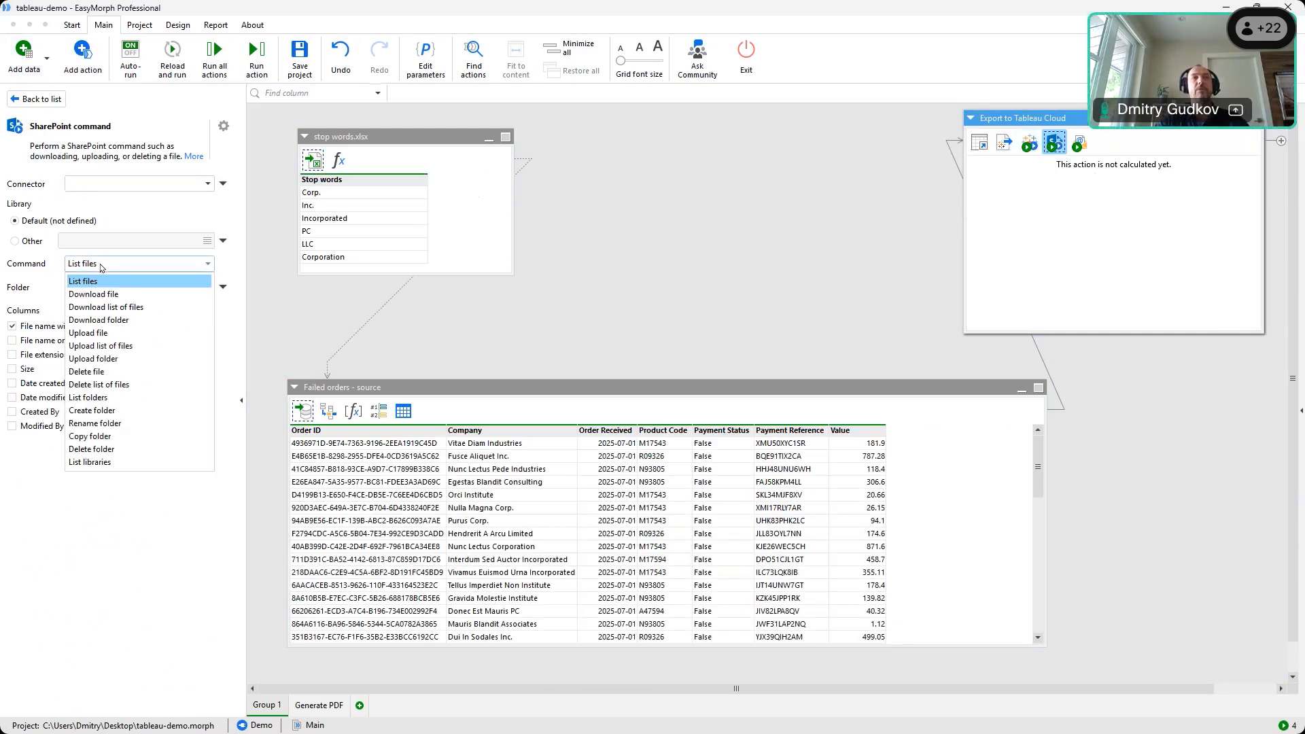
pyautogui.click(133, 334)
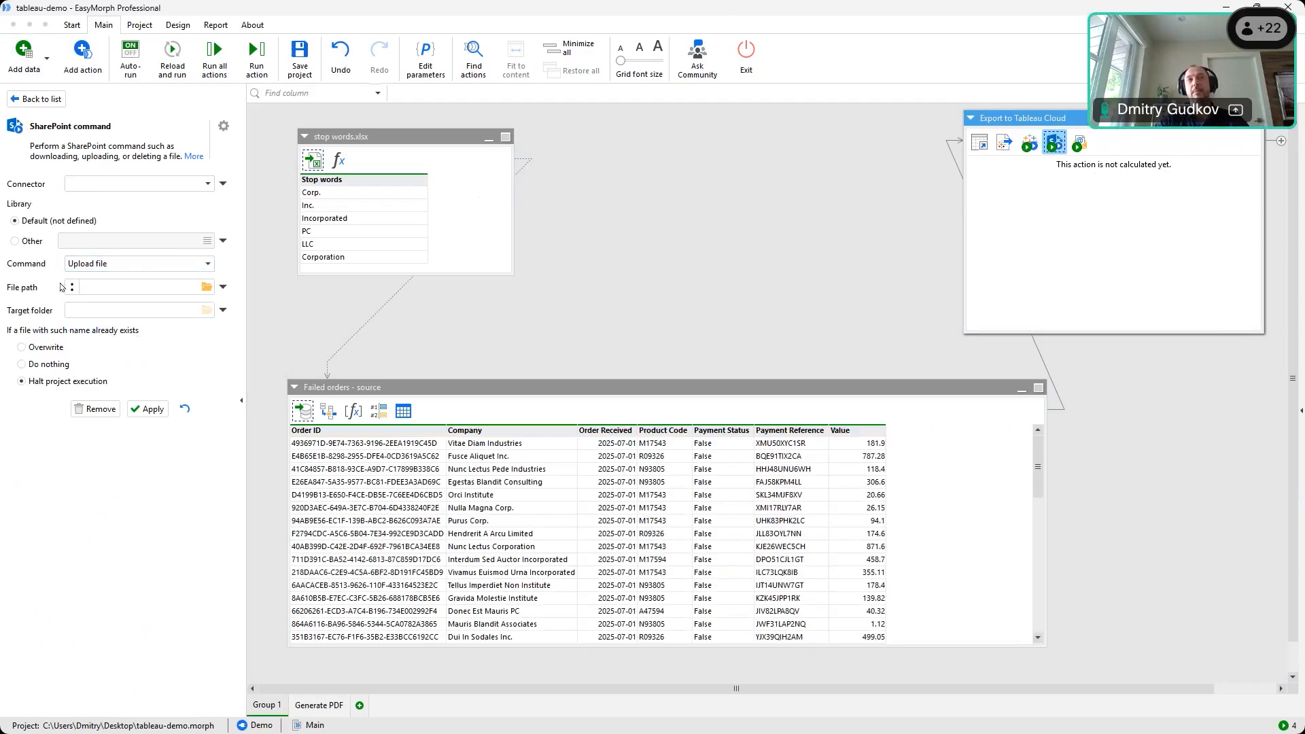
pyautogui.click(196, 288)
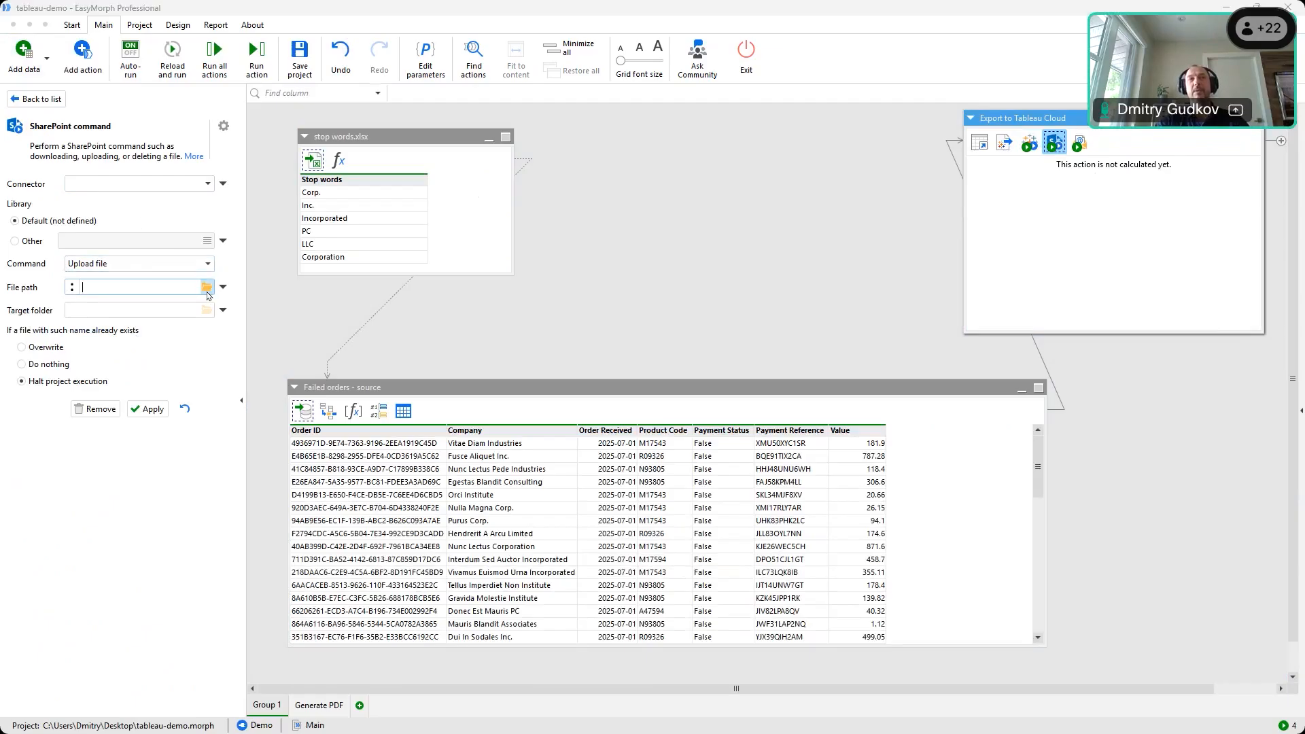
pyautogui.click(207, 290)
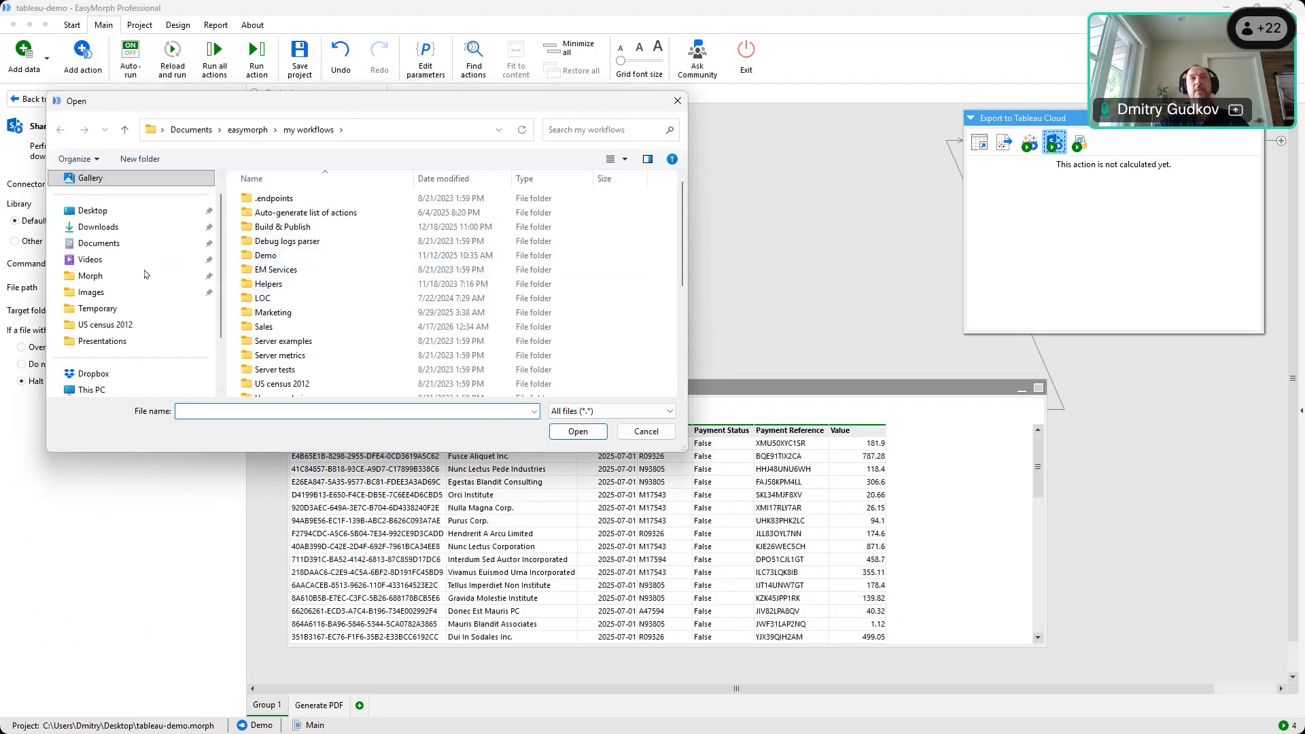
pyautogui.click(93, 211)
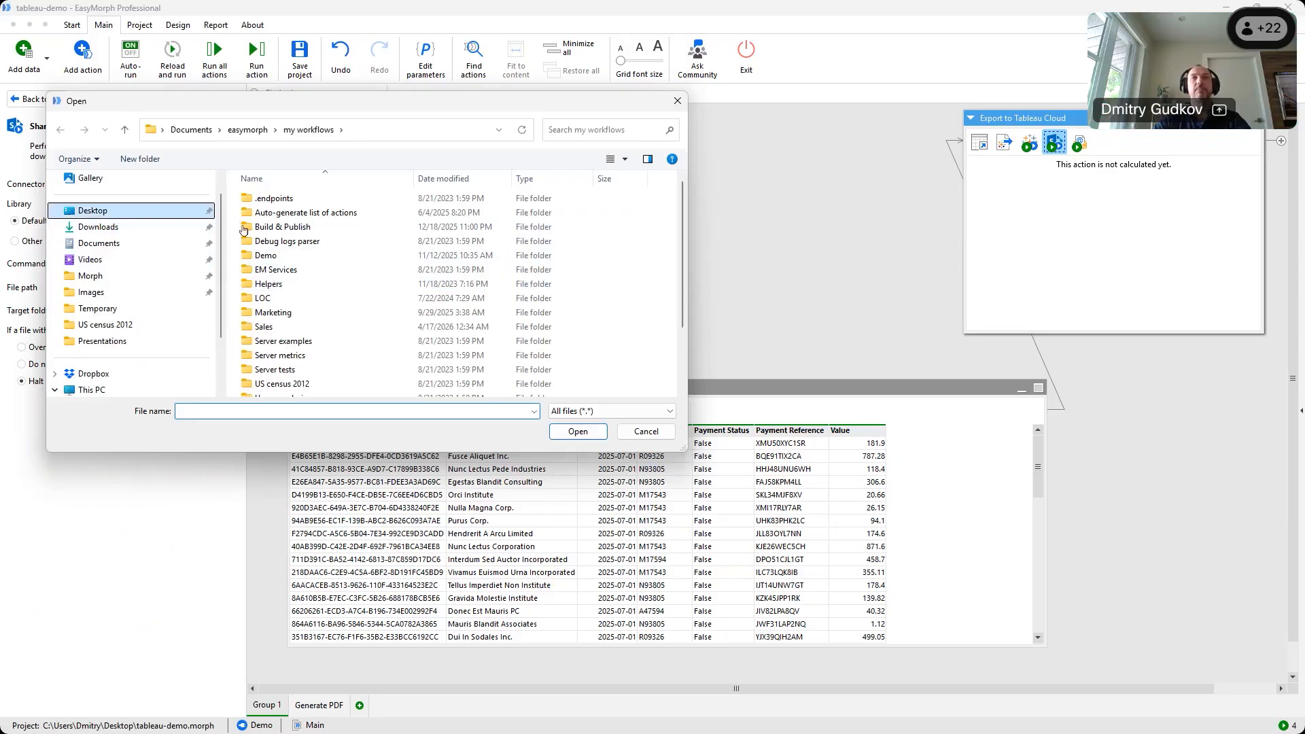
pyautogui.click(264, 198)
pyautogui.doubleClick(264, 198)
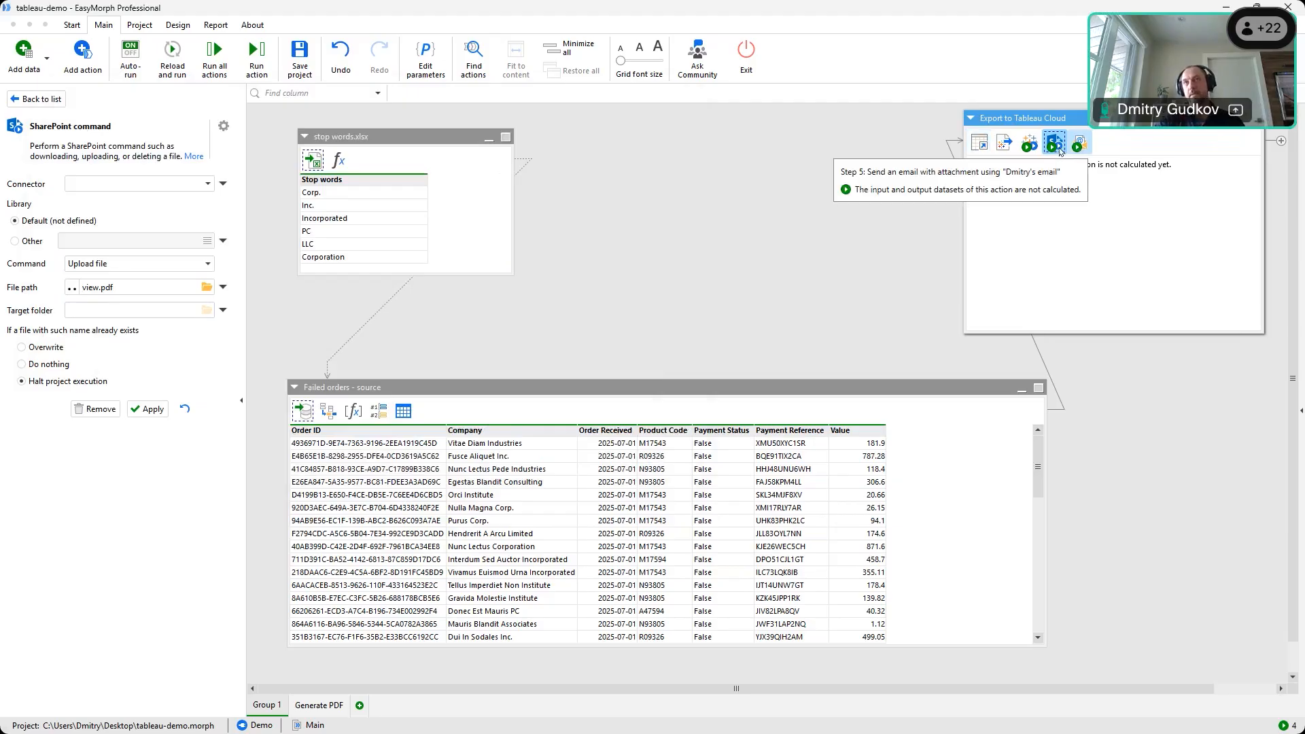
pyautogui.click(92, 410)
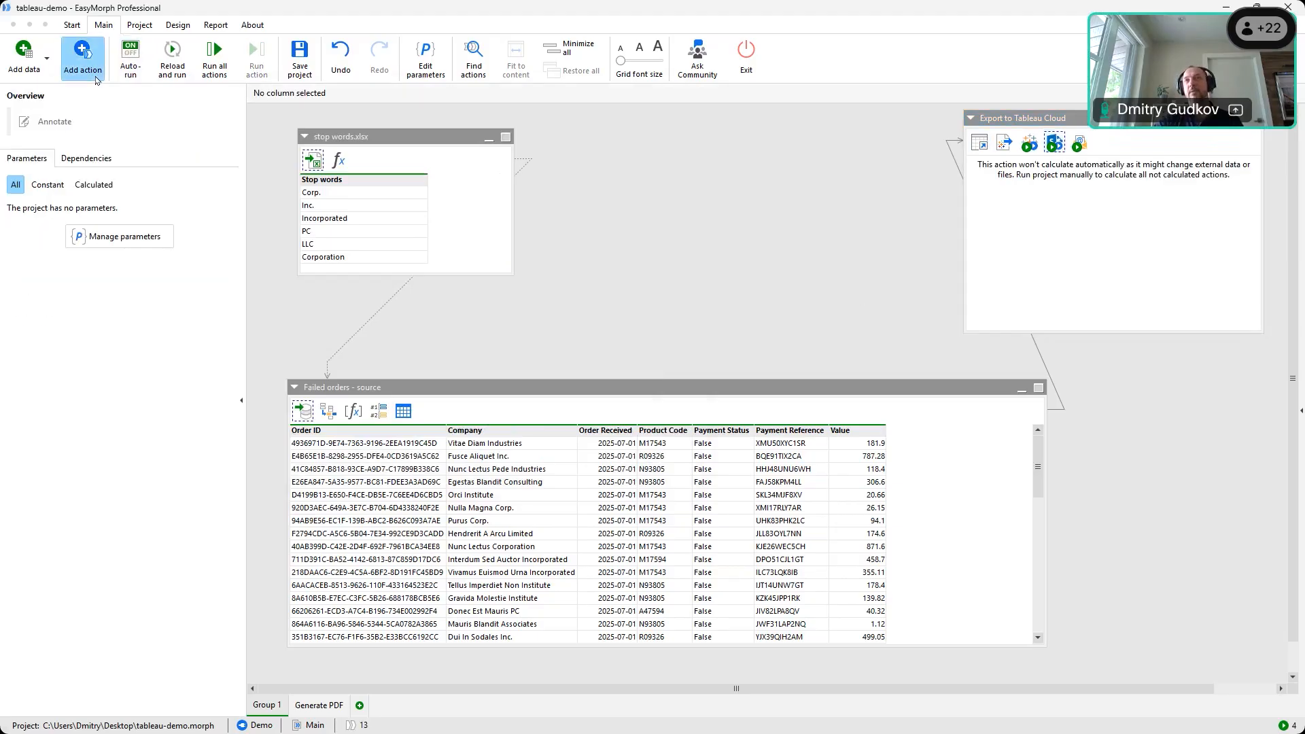
# Add a Slack Bot step with the message 'The report has been updated.', then remove it
pyautogui.click(82, 60)
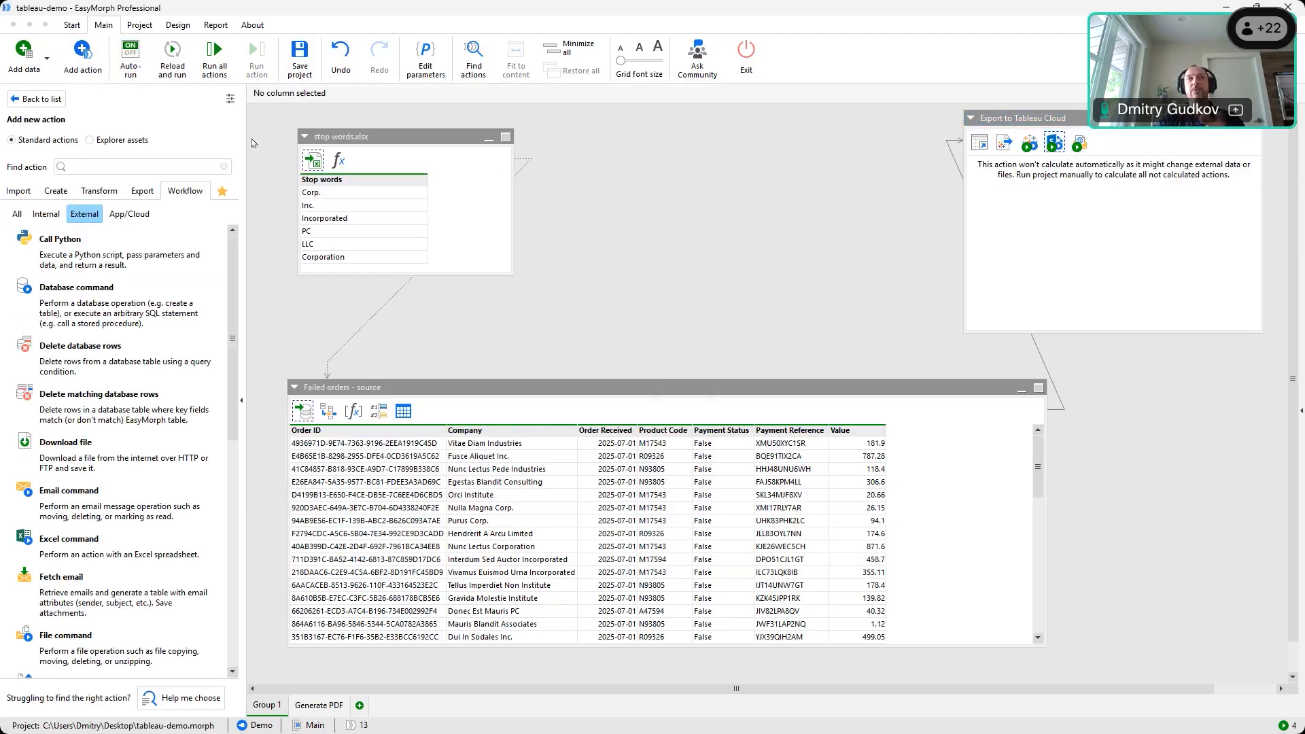
pyautogui.write('sla')
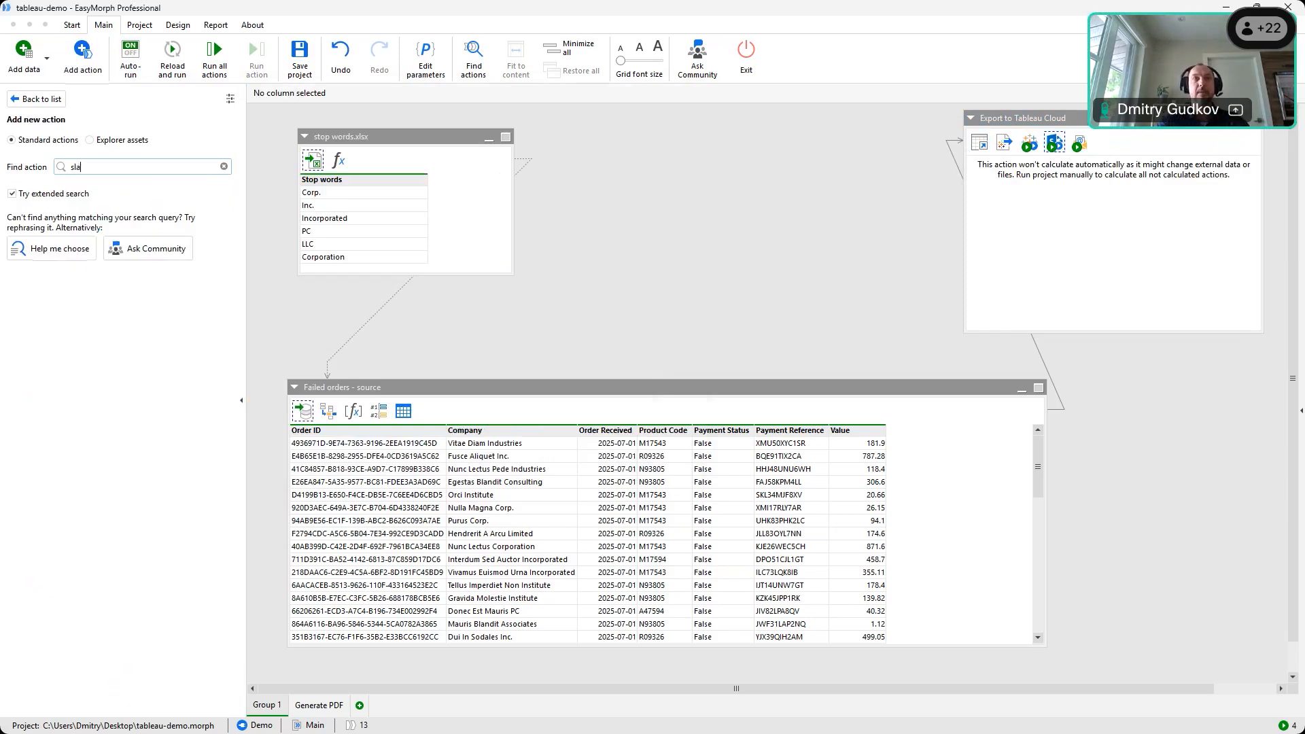
pyautogui.write('ck')
pyautogui.moveTo(265, 192); pyautogui.dragTo(1076, 180)
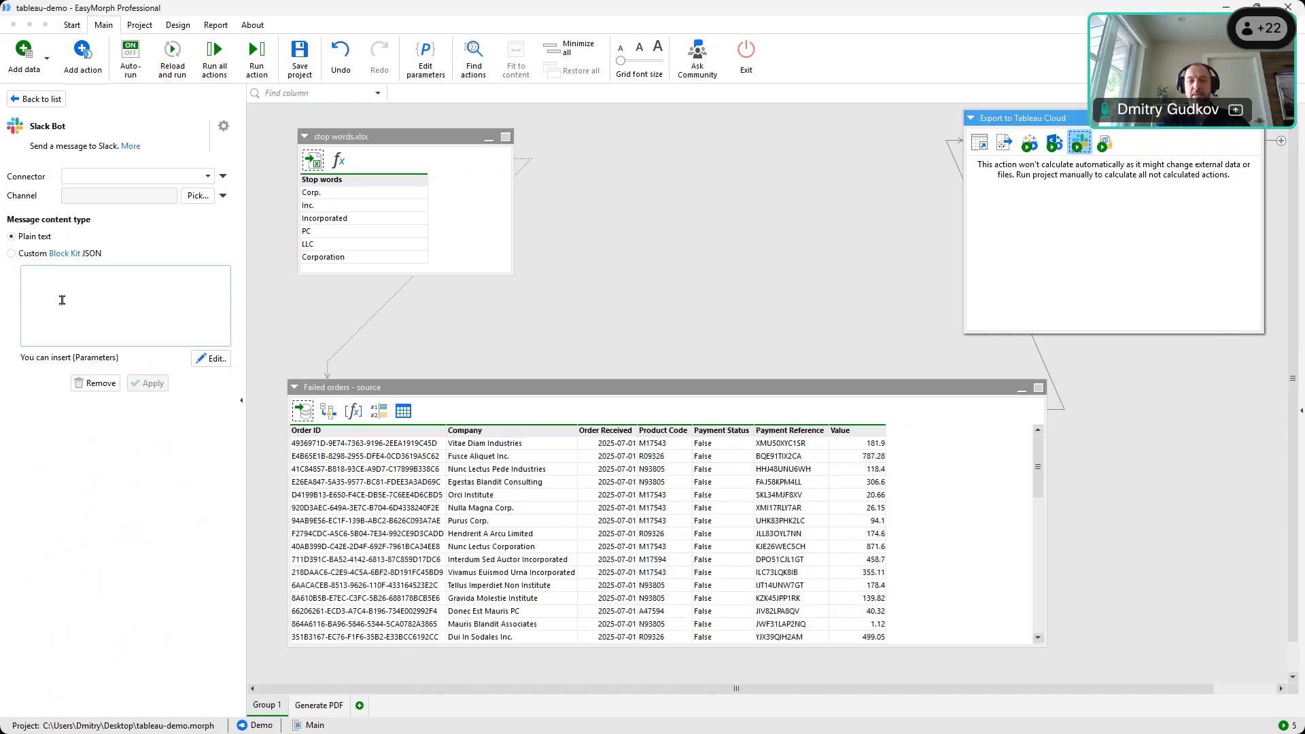
pyautogui.write('R')
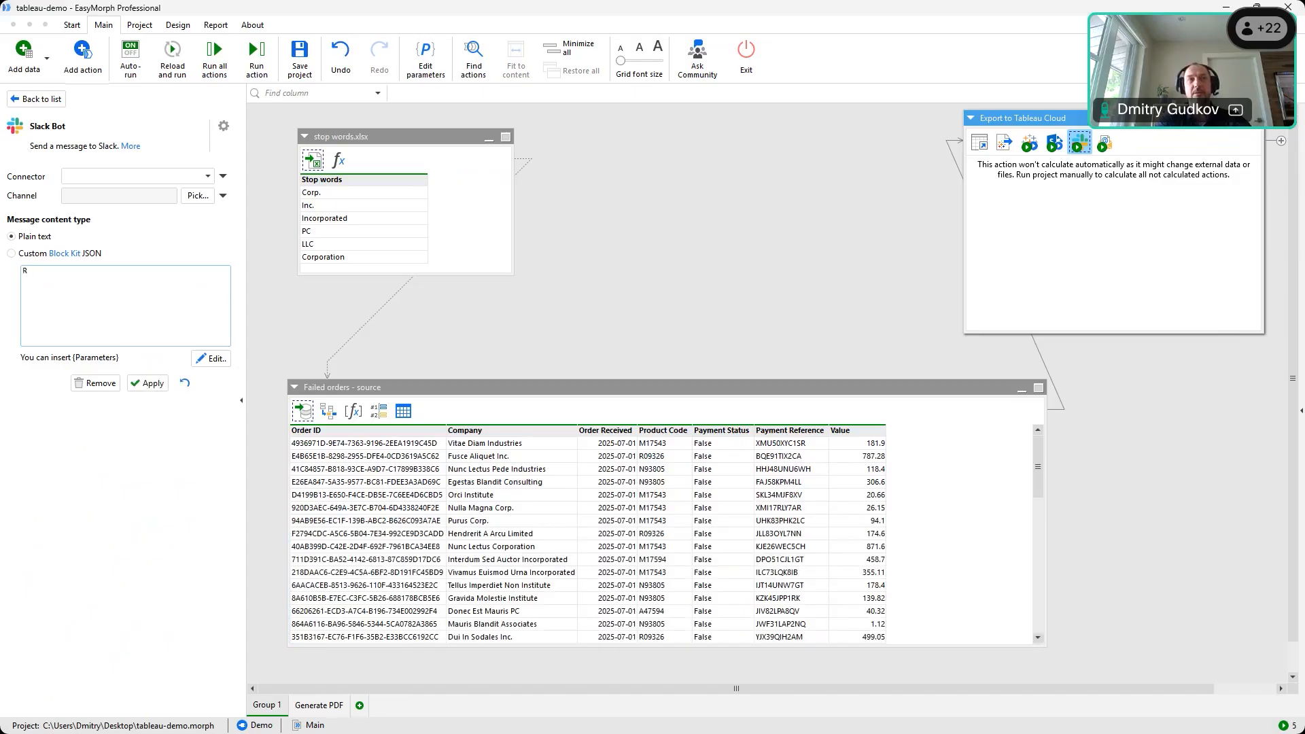
pyautogui.press('BackSpace')
pyautogui.write('The report has been updated.')
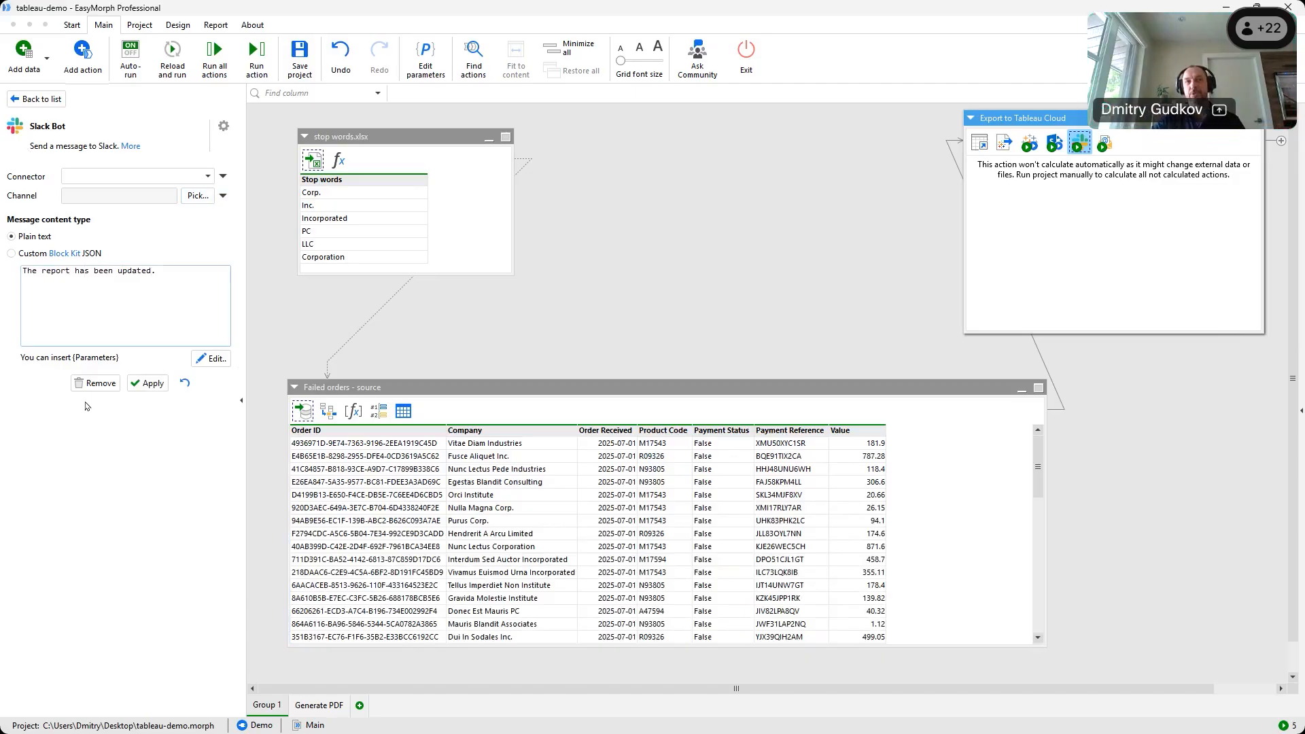
pyautogui.click(95, 383)
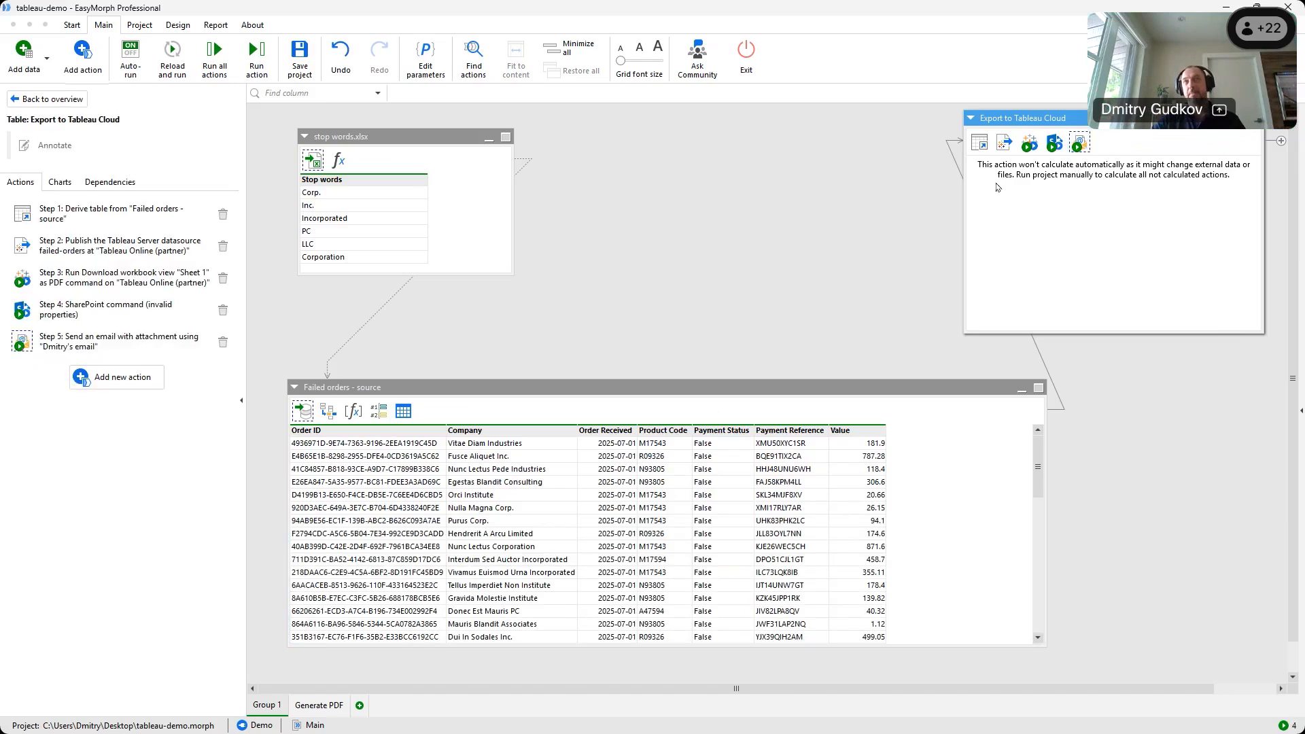
# Review the SharePoint upload and Send email step settings, then return to the project overview
pyautogui.click(1051, 141)
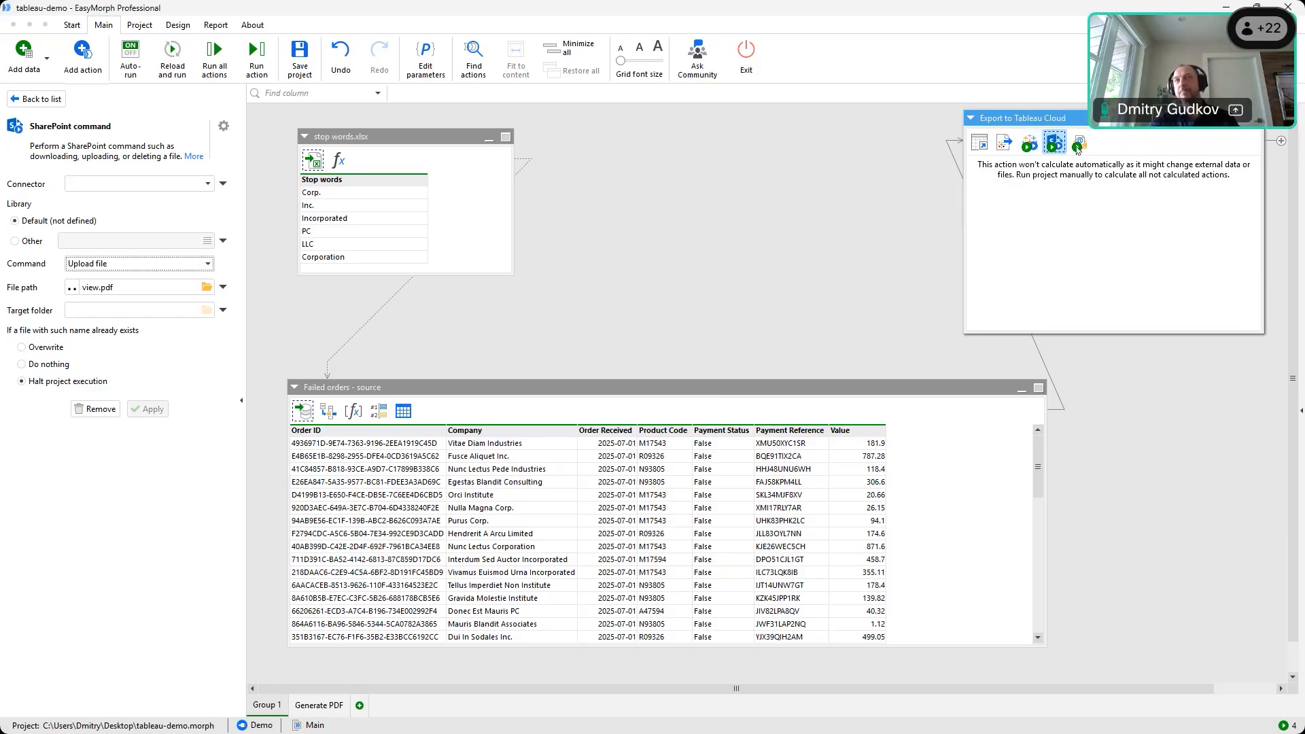
pyautogui.click(1078, 146)
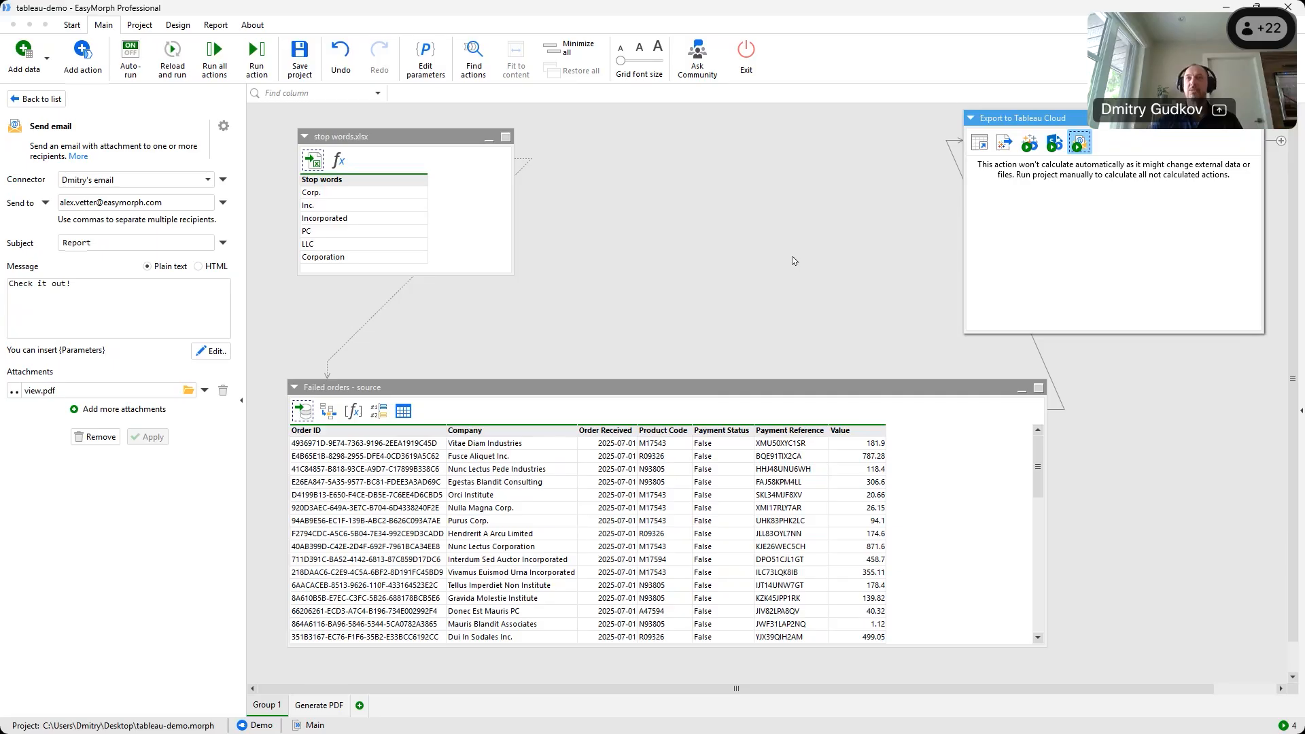
pyautogui.click(759, 292)
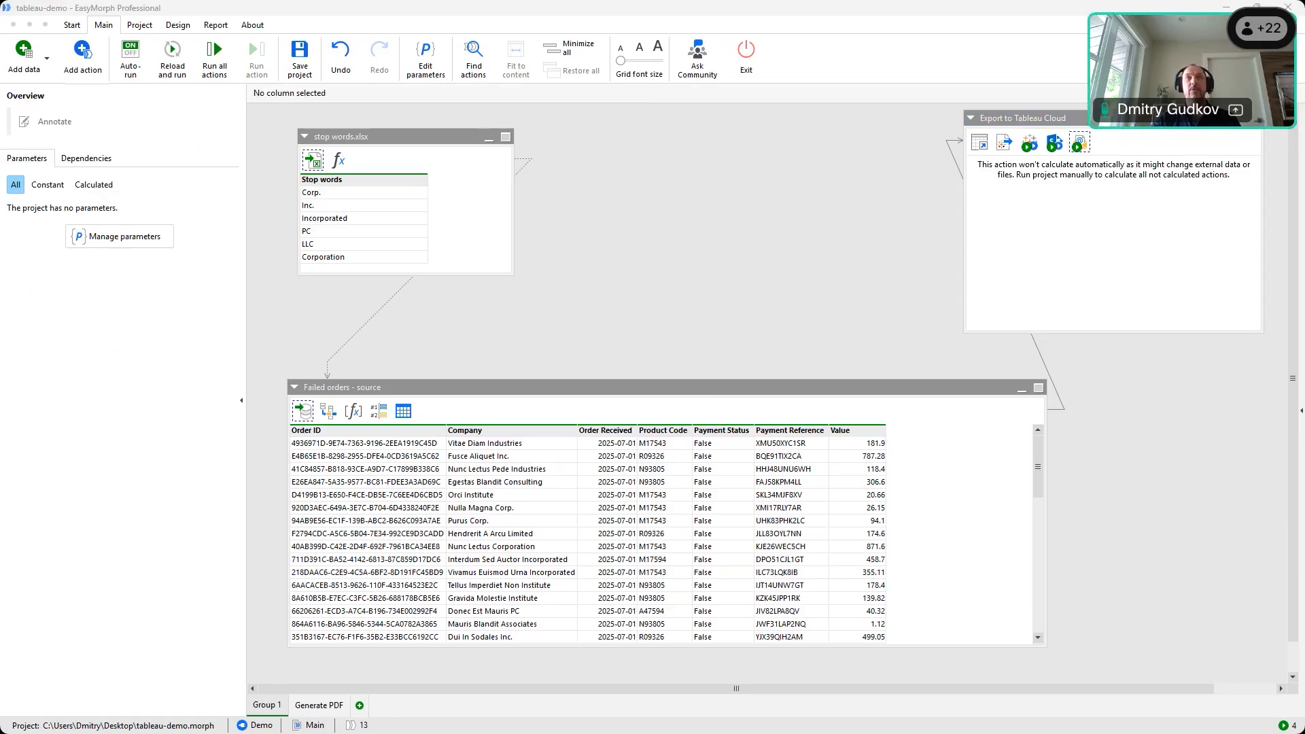
# Switch to the full-screen presentation and advance to the 'Alternative to Alteryx' slide
pyautogui.hotkey('alt', 'Tab')
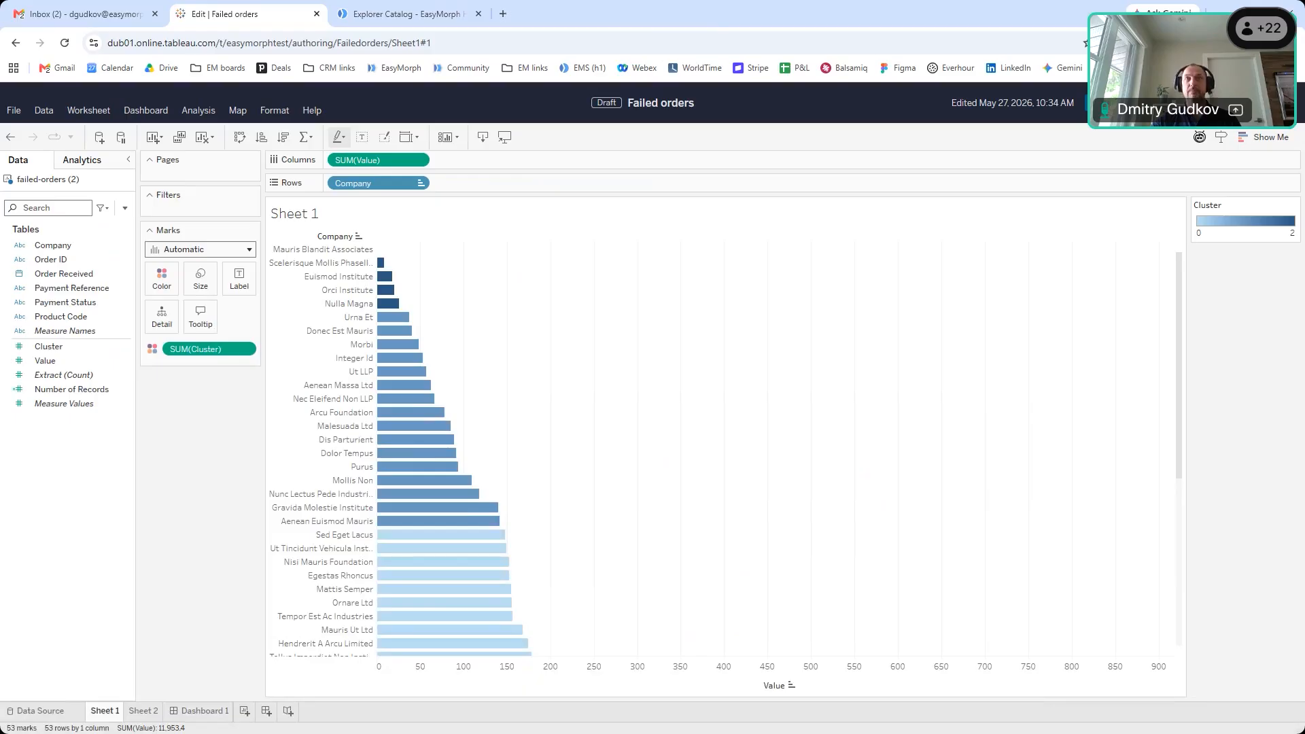
pyautogui.hotkey('alt', 'Tab')
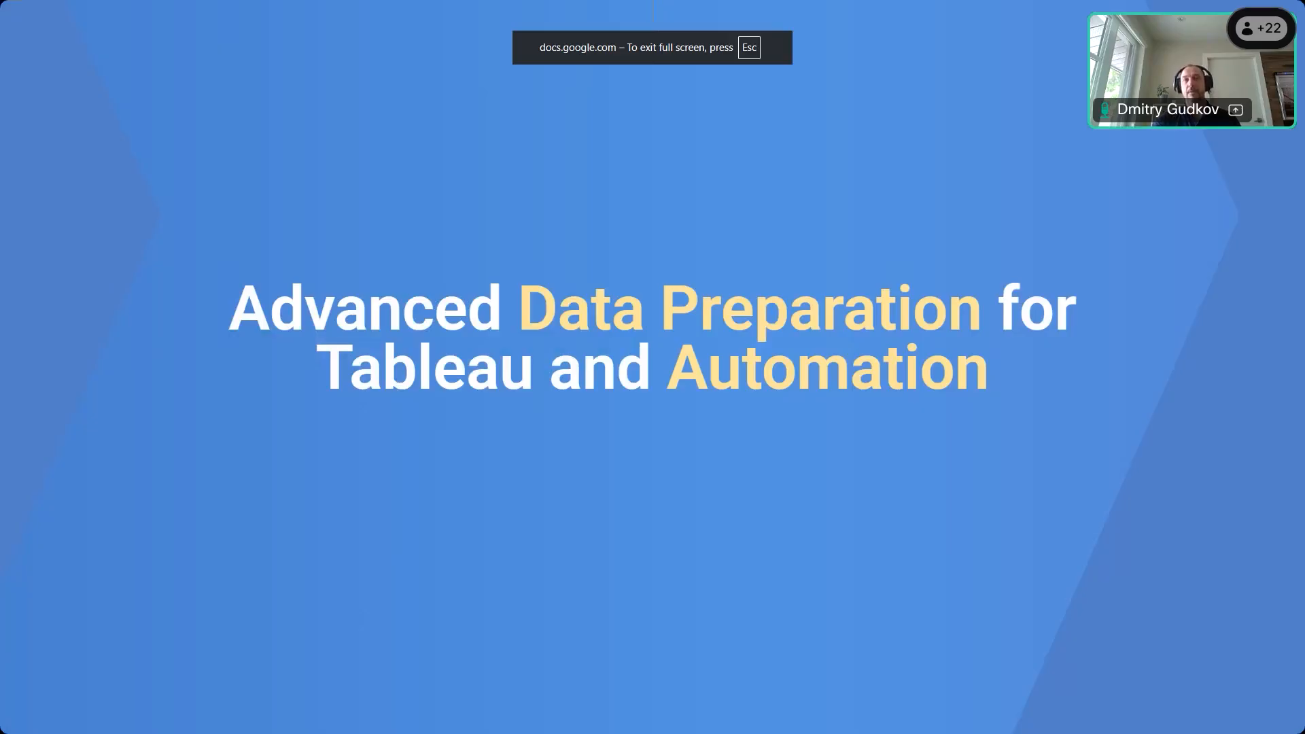
pyautogui.press('Right')
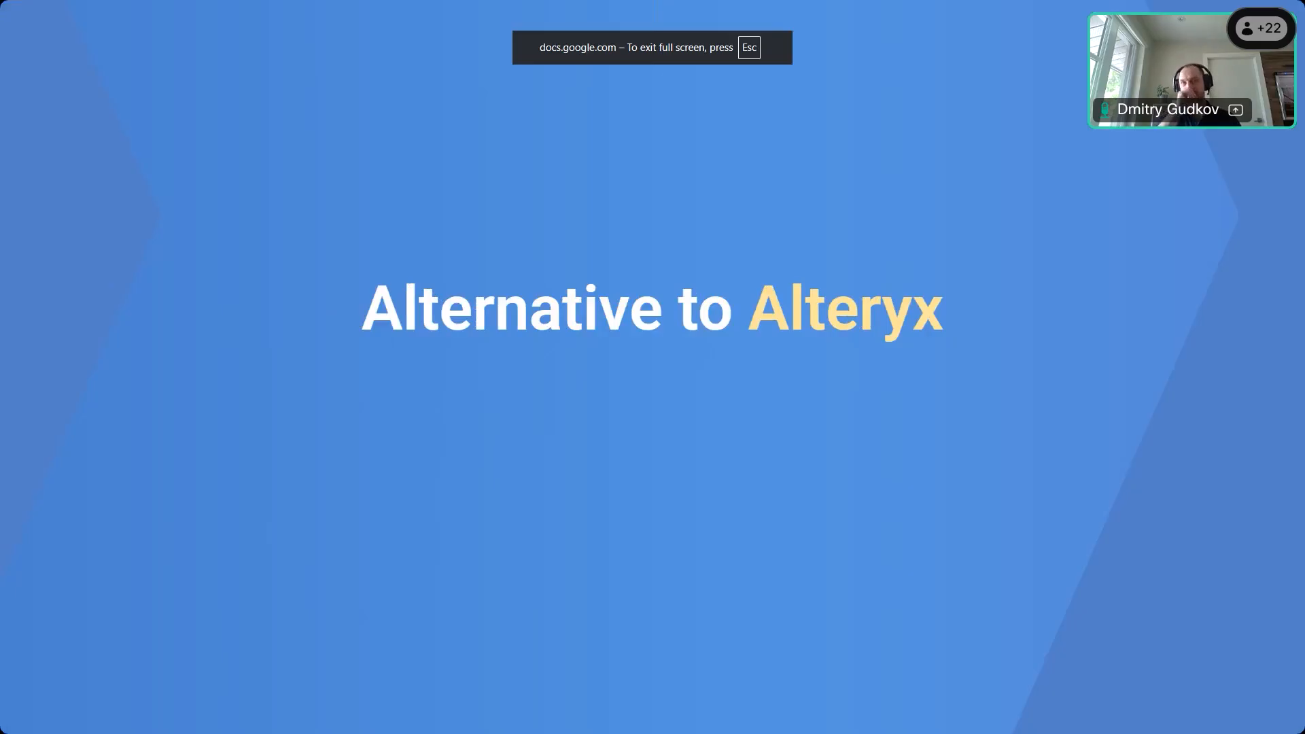